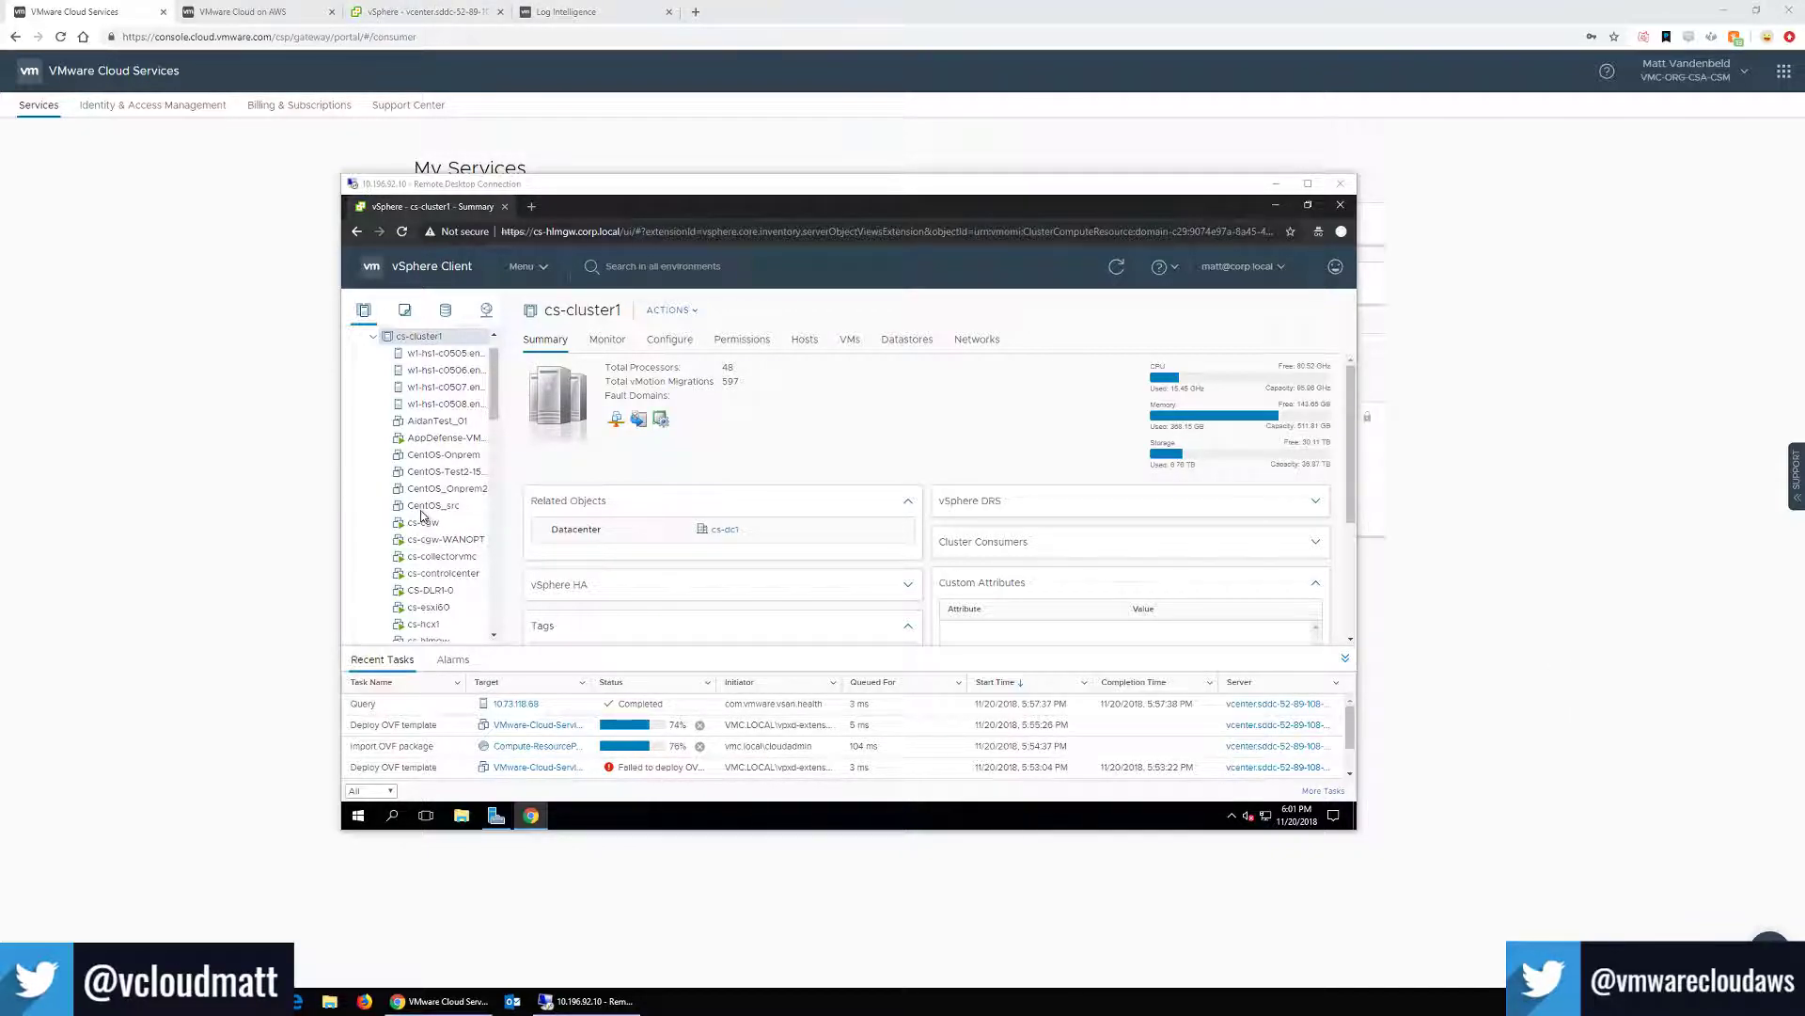
Review the on-premises and SDDC inventories in the vSphere Client, then collapse the cs-cluster1 node.
{"action": "left_click", "coordinate": [495, 406]}
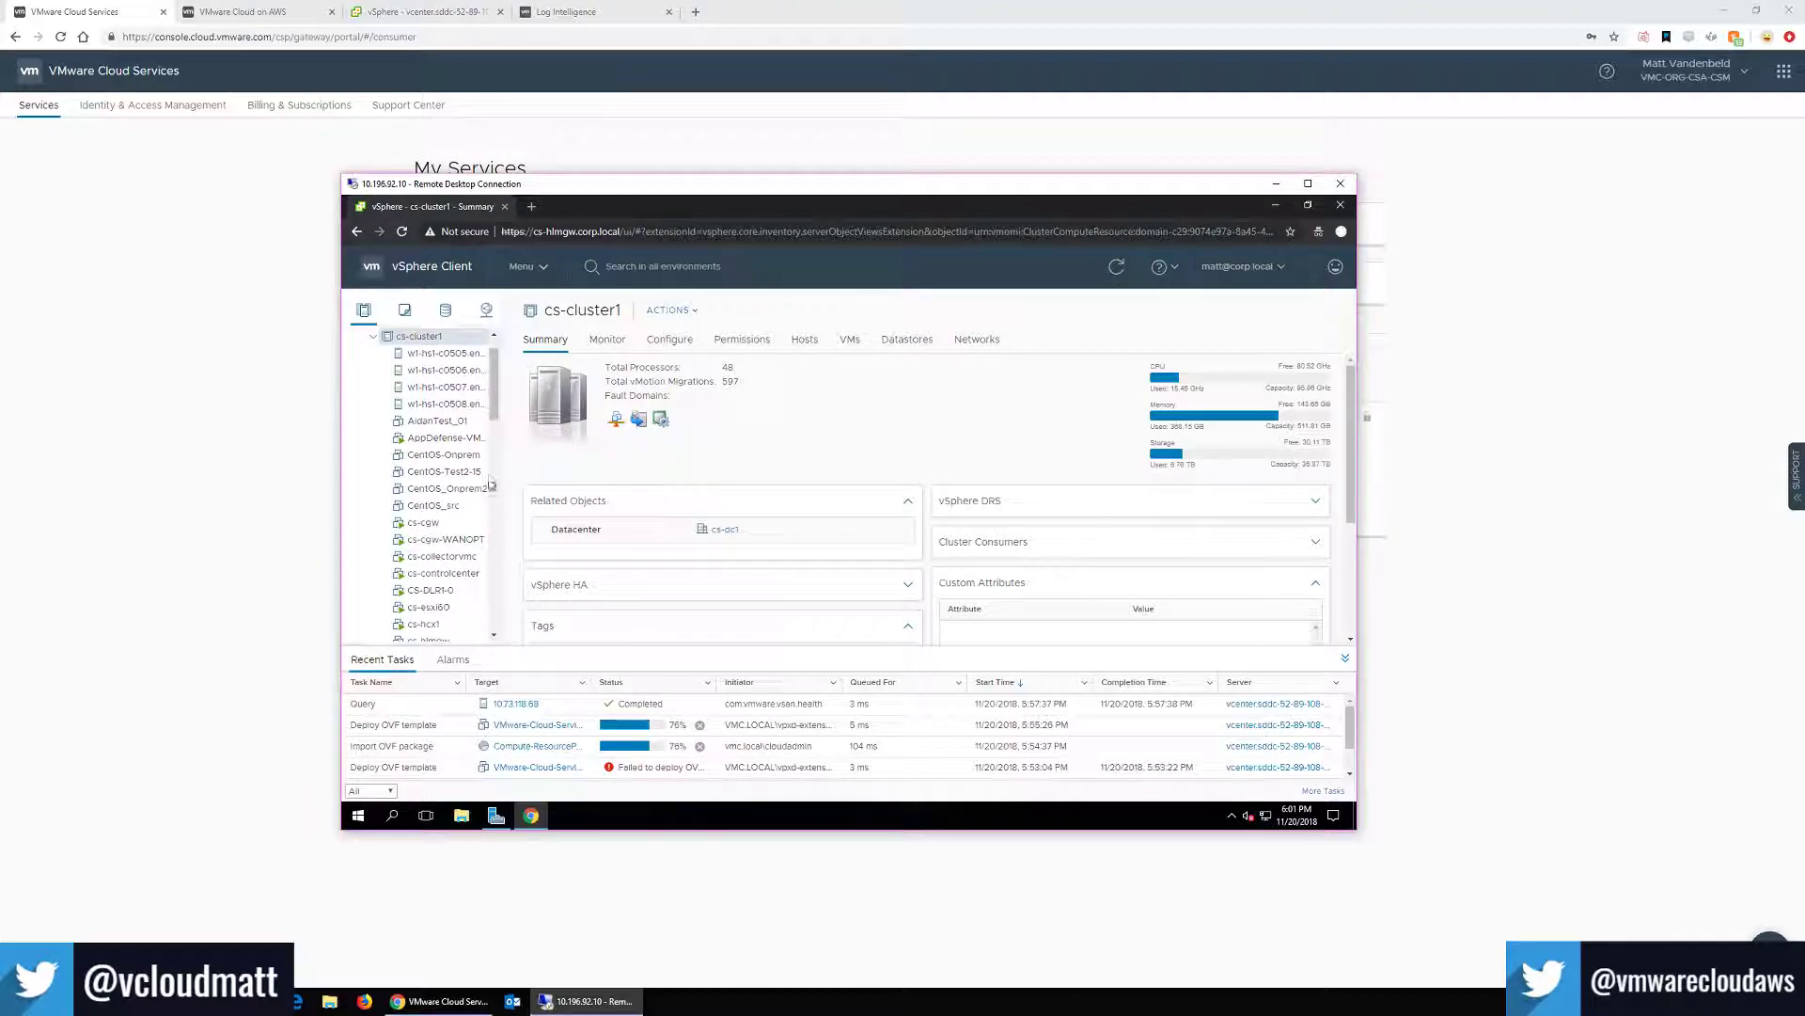
{"action": "scroll", "coordinate": [495, 583], "scroll_direction": "down", "scroll_amount": 10}
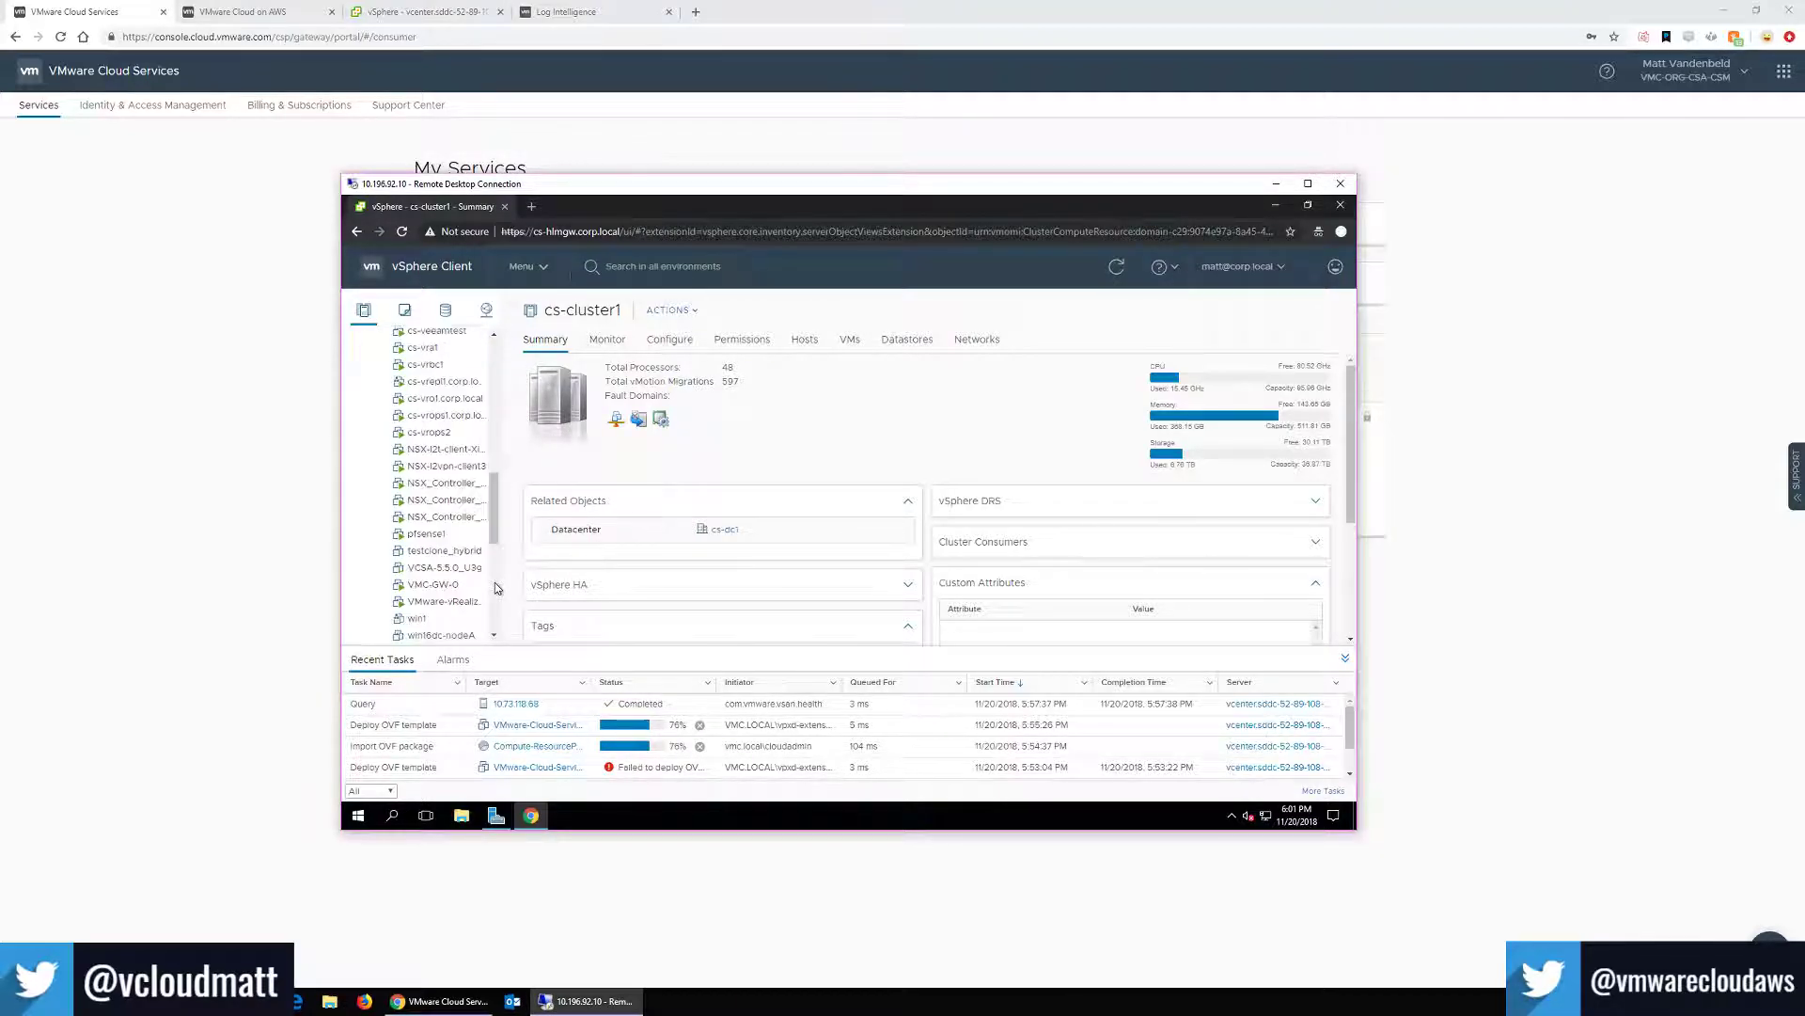
{"action": "scroll", "coordinate": [495, 579], "scroll_direction": "down", "scroll_amount": 2}
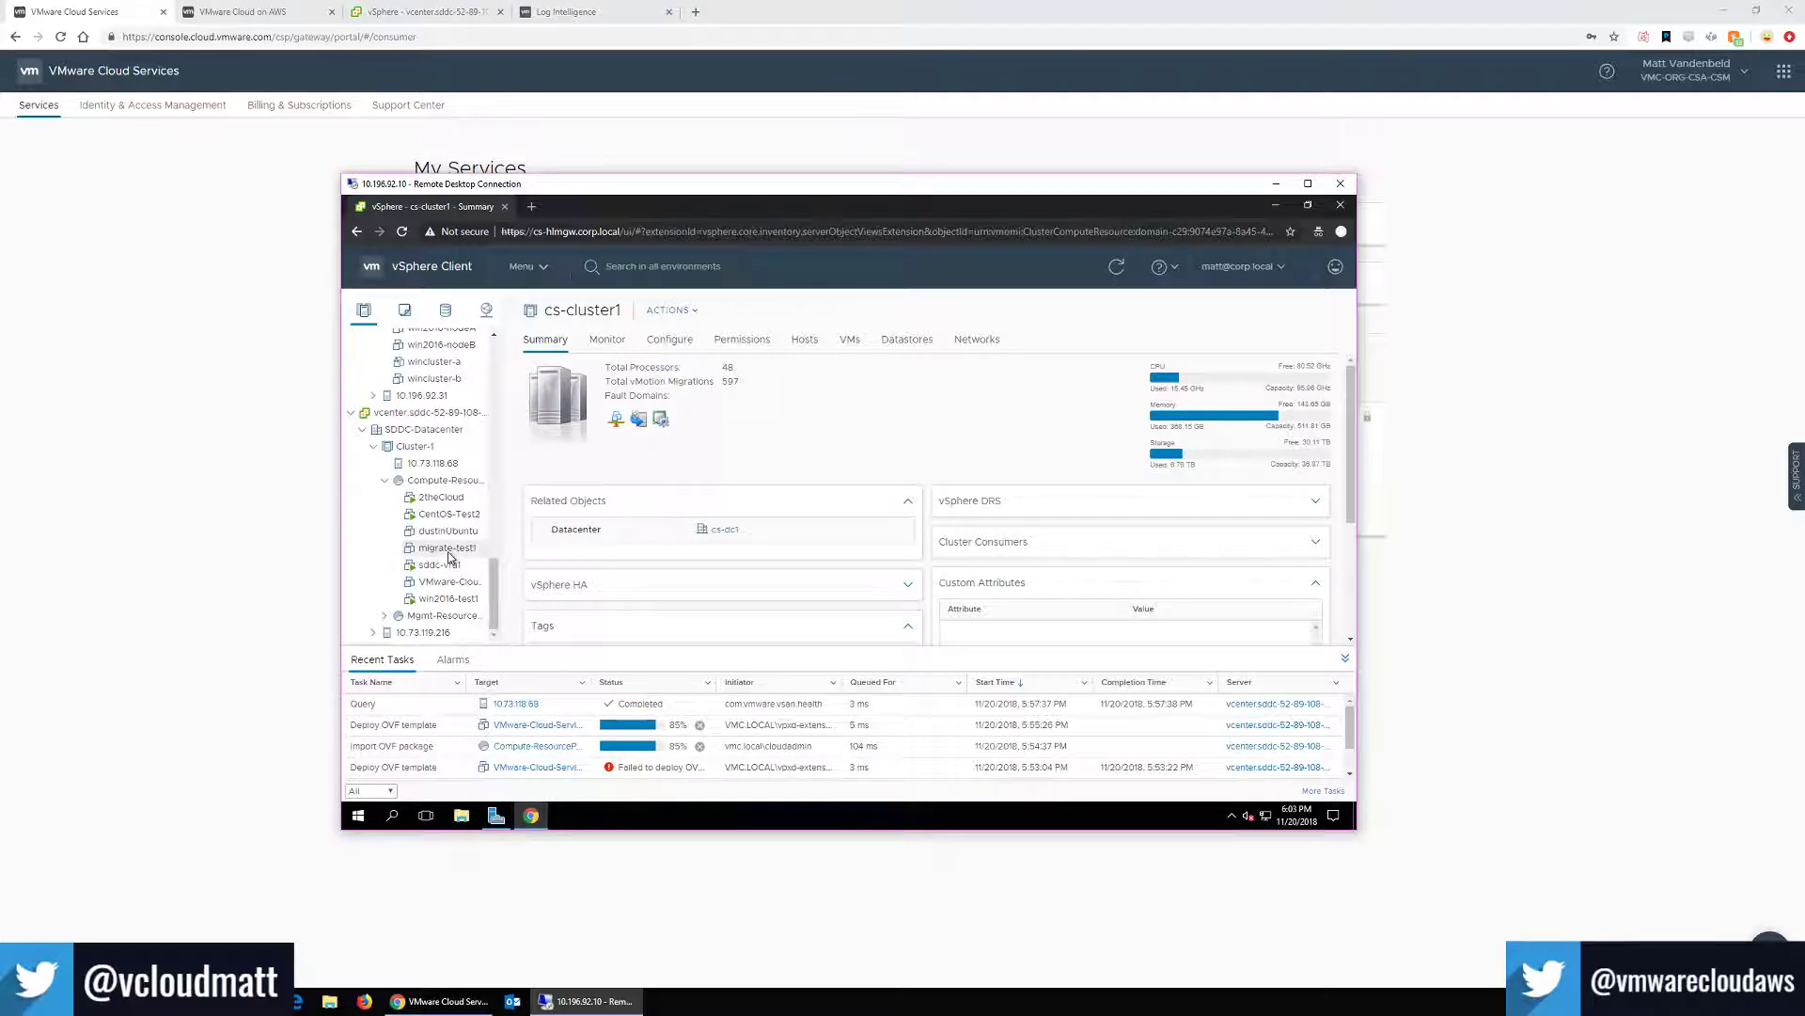
{"action": "left_click_drag", "start_coordinate": [499, 572], "coordinate": [555, 290]}
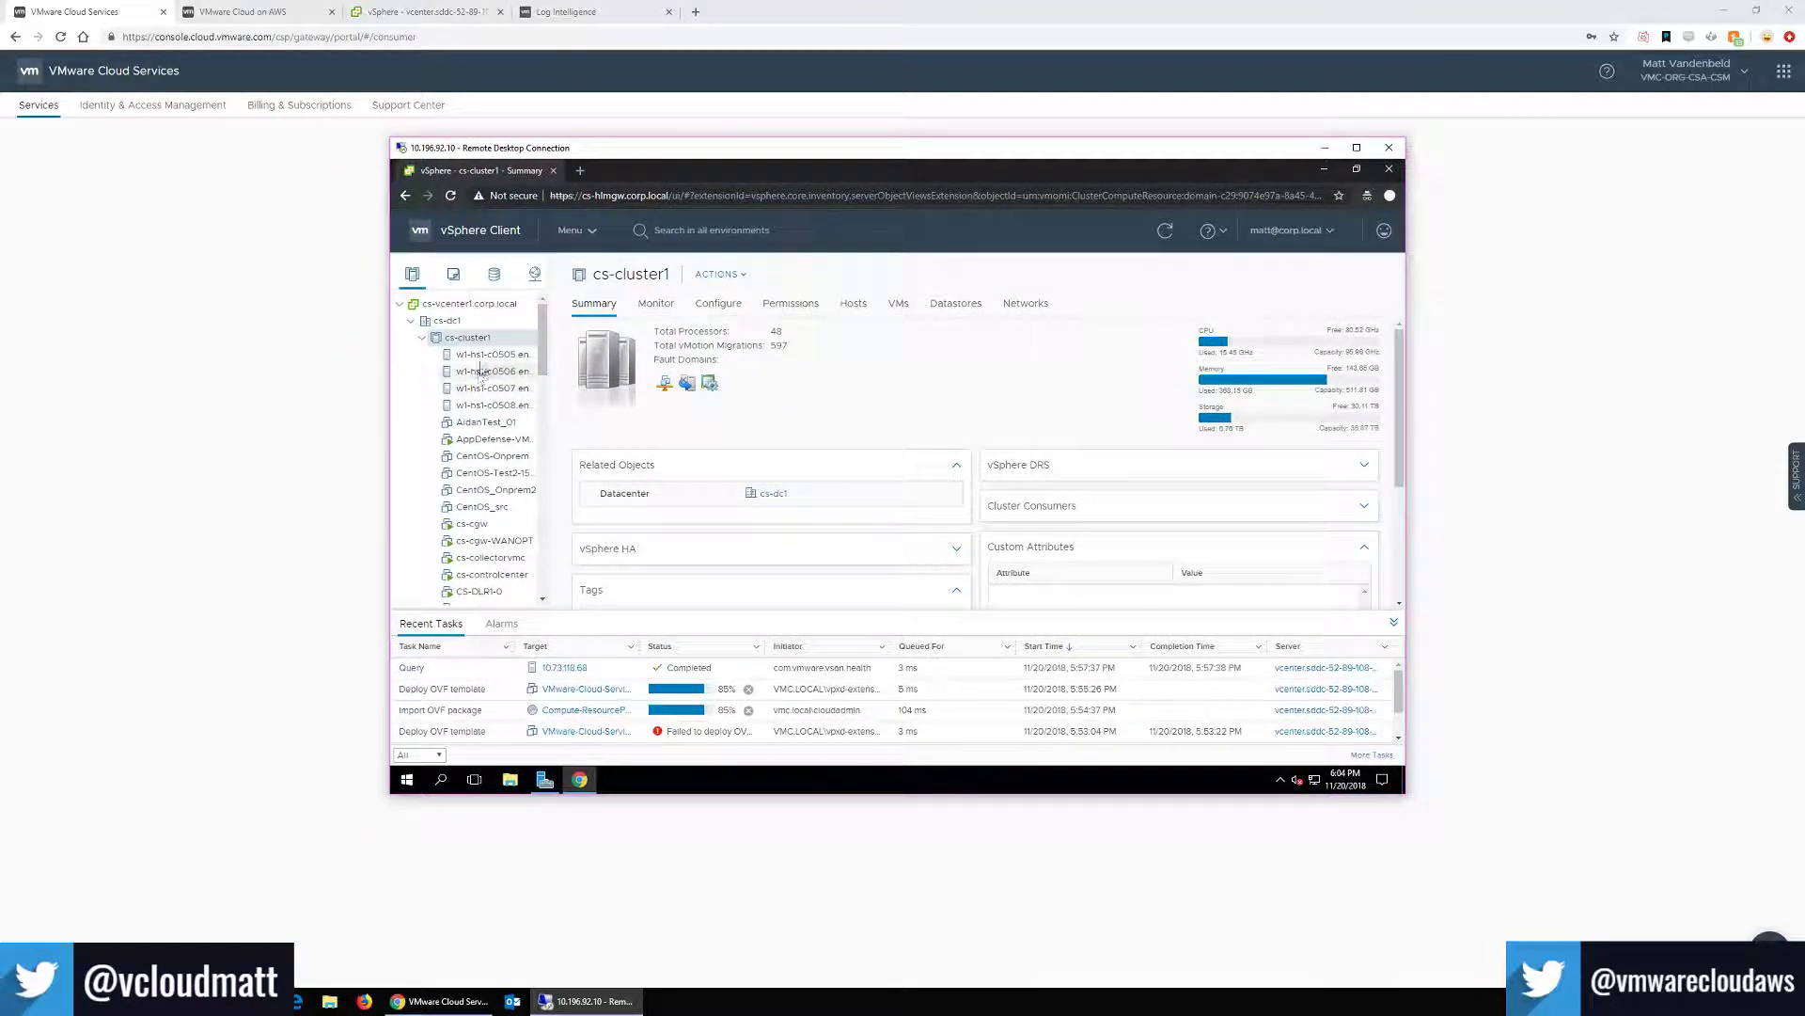
{"action": "mouse_move", "coordinate": [540, 341]}
{"action": "left_mouse_down"}
{"action": "mouse_move", "coordinate": [548, 358]}
{"action": "mouse_move", "coordinate": [545, 340]}
{"action": "left_mouse_up"}
{"action": "left_click", "coordinate": [422, 341]}
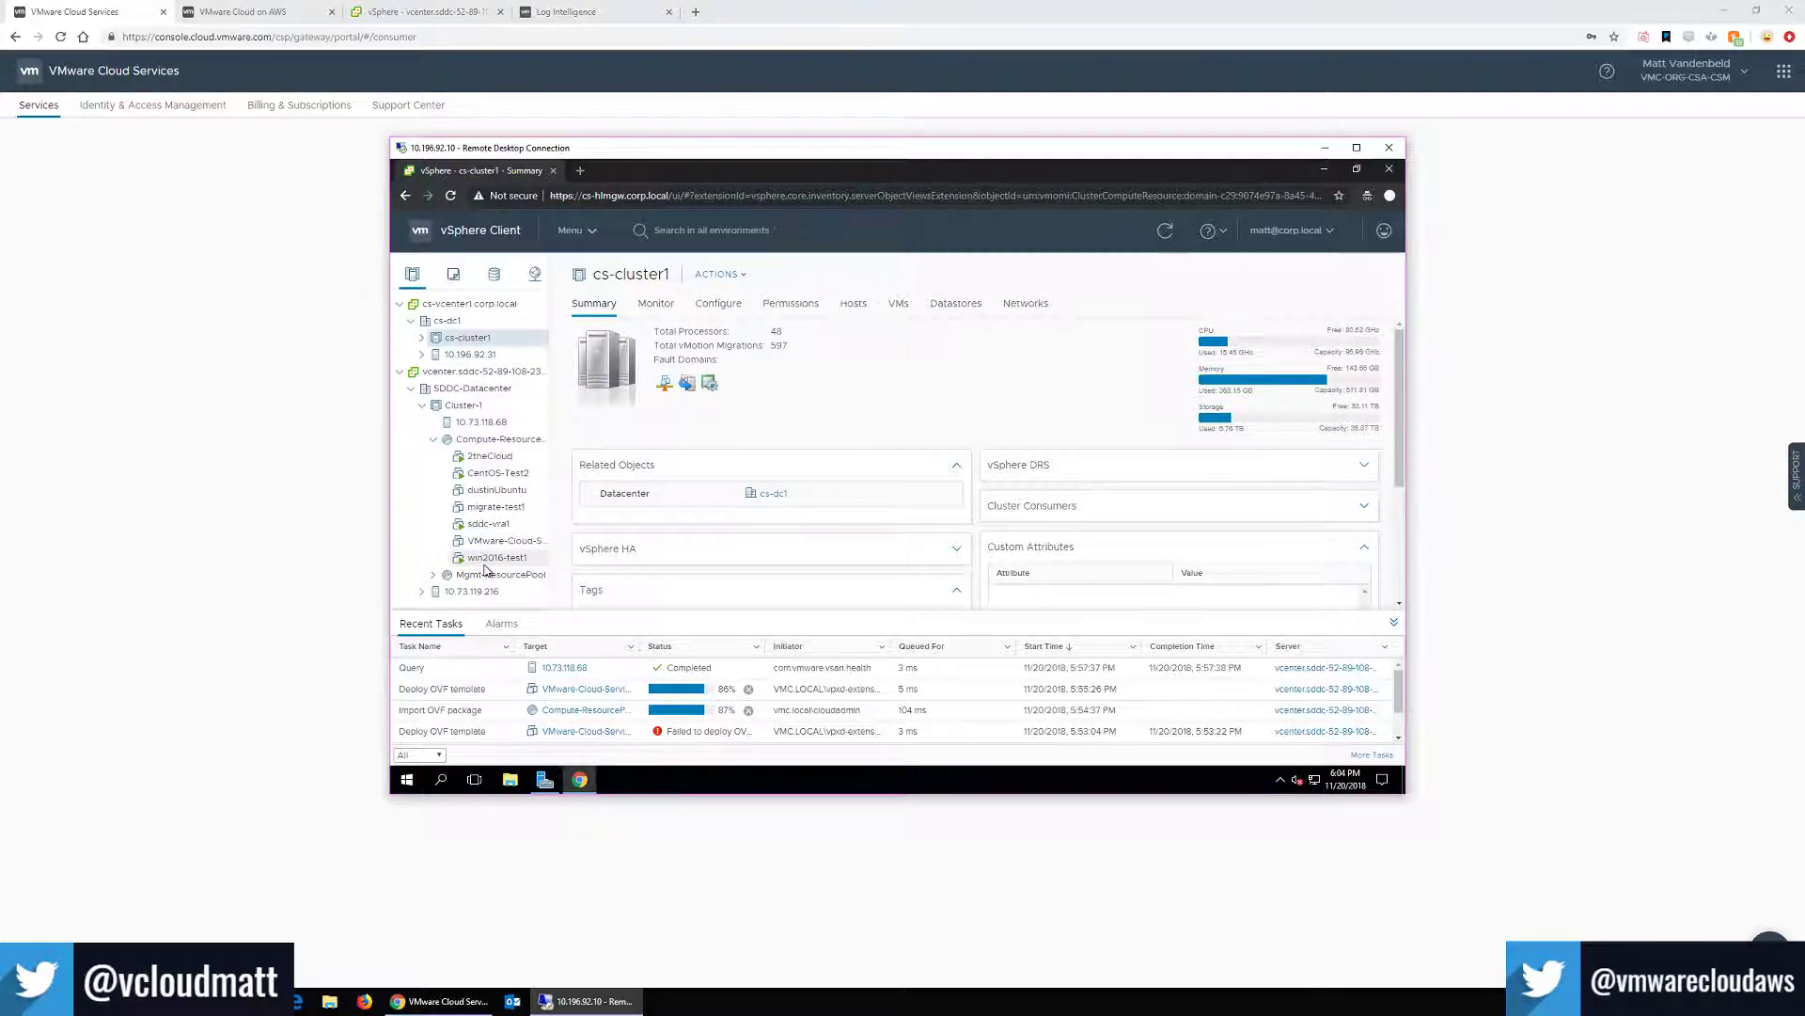
Start migrating the migrate-test1 VM, choosing to change both compute resource and storage.
{"action": "right_click", "coordinate": [488, 515]}
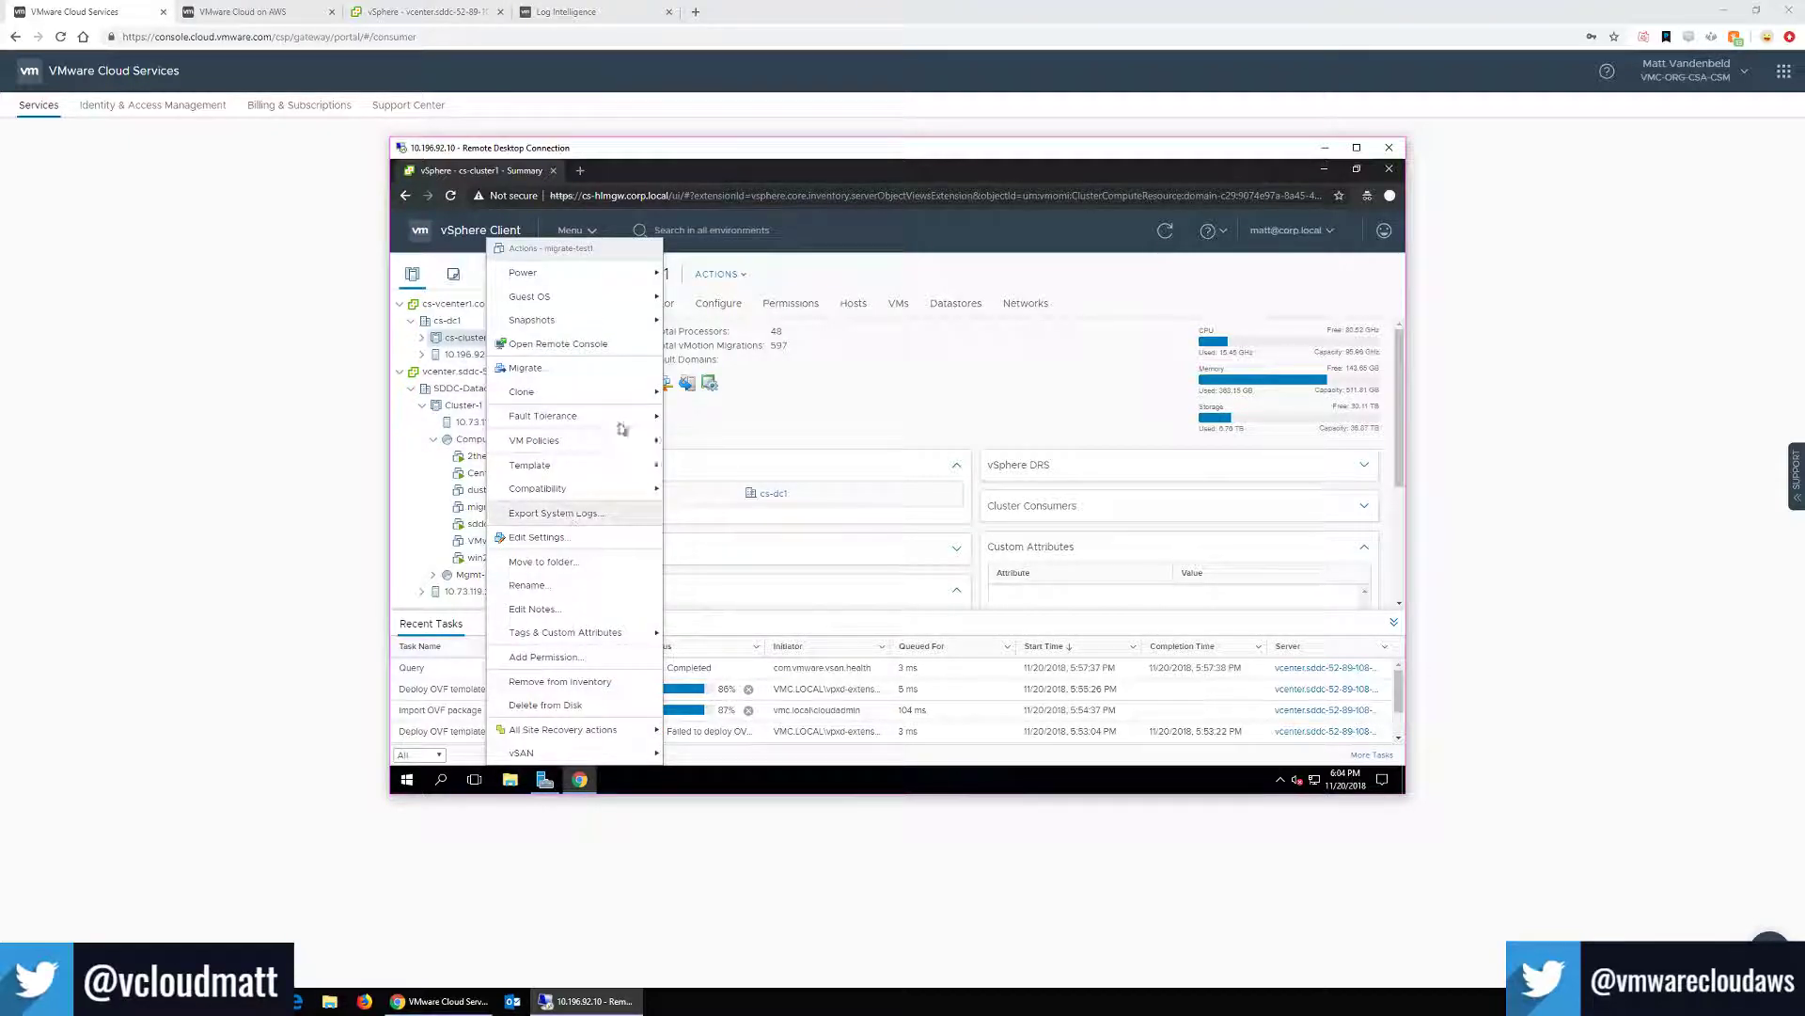
{"action": "left_click", "coordinate": [594, 369]}
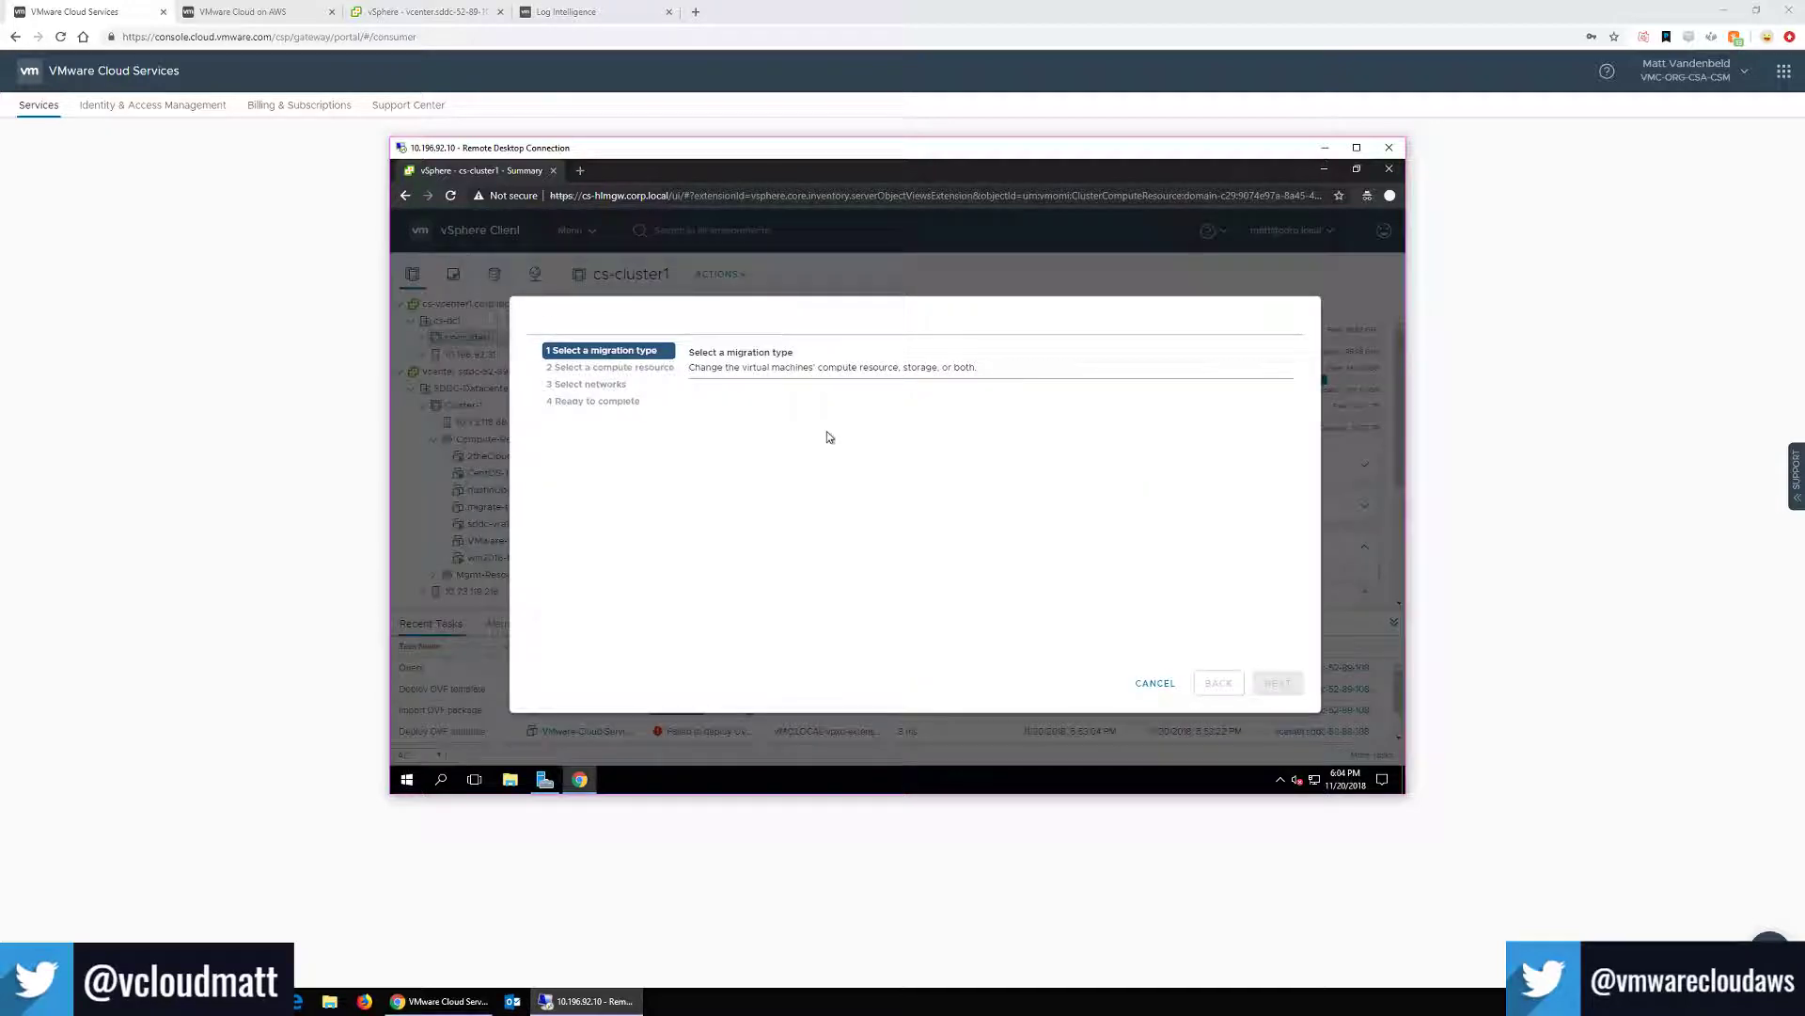
{"action": "left_click", "coordinate": [794, 470]}
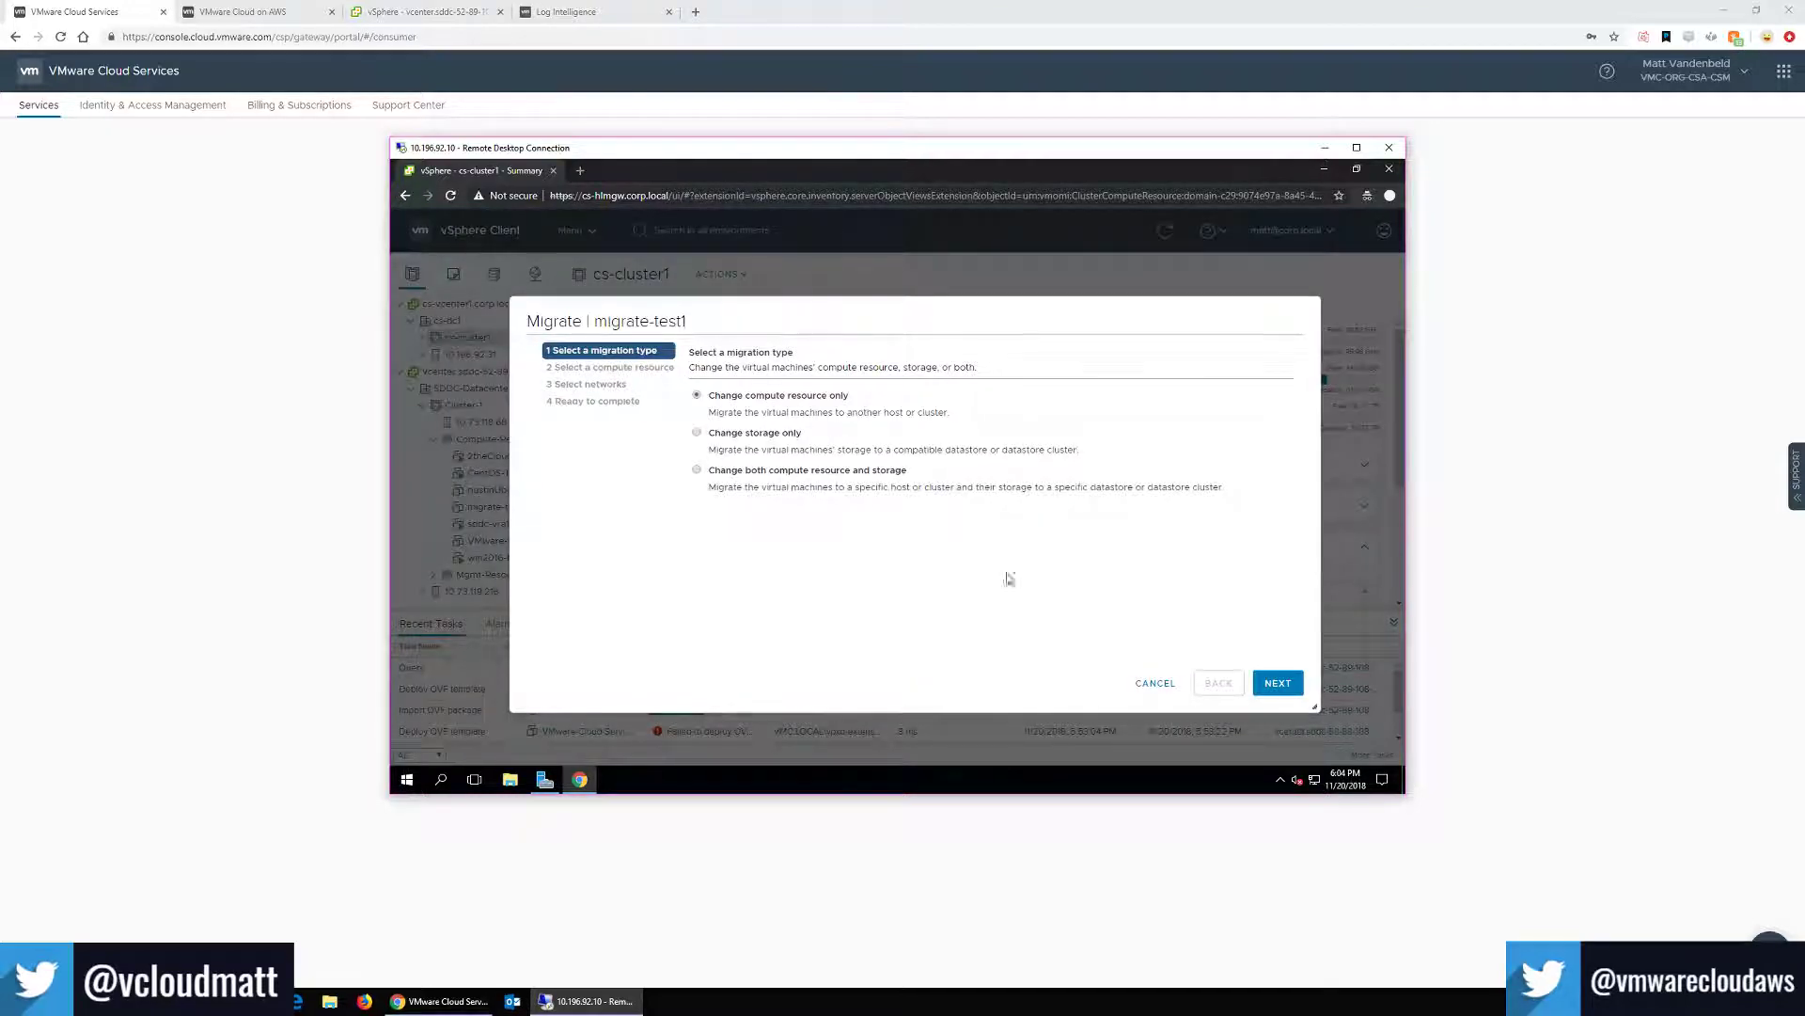
{"action": "left_click", "coordinate": [1277, 683]}
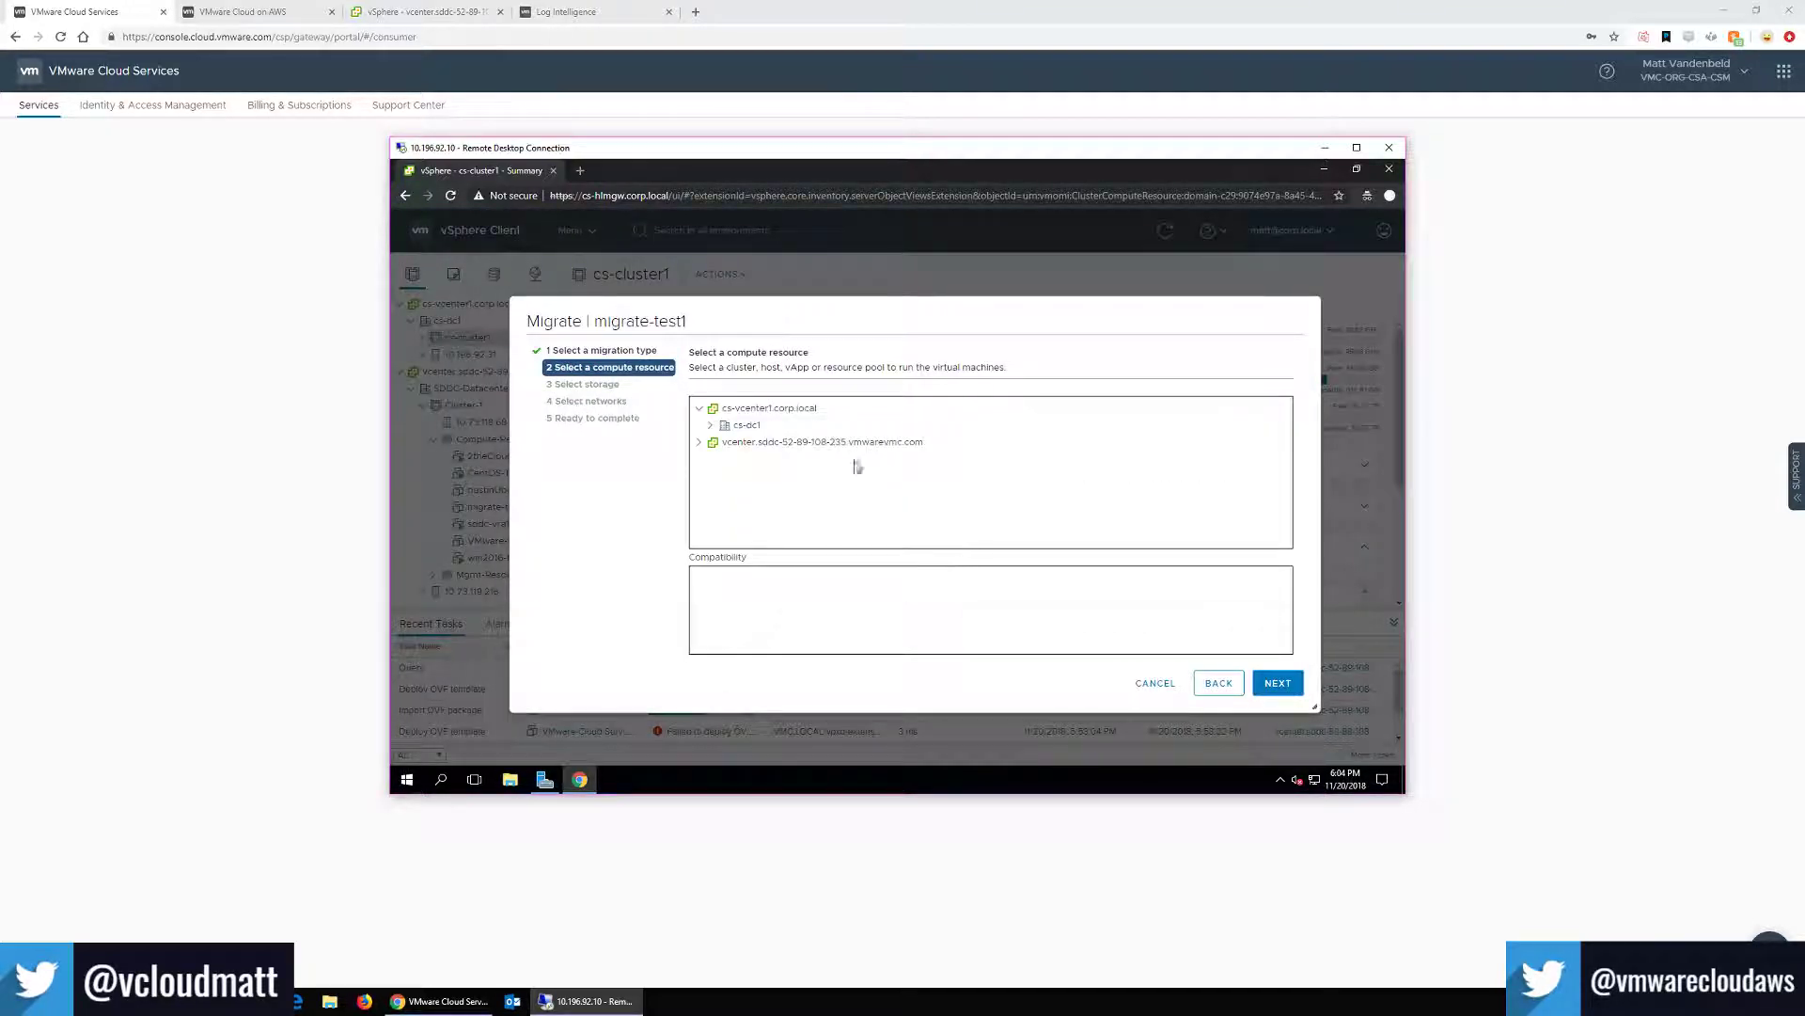
Choose cs-cluster1 under cs-dc1 on the on-premises vCenter as the destination compute resource.
{"action": "left_click", "coordinate": [698, 442]}
{"action": "left_click", "coordinate": [710, 460]}
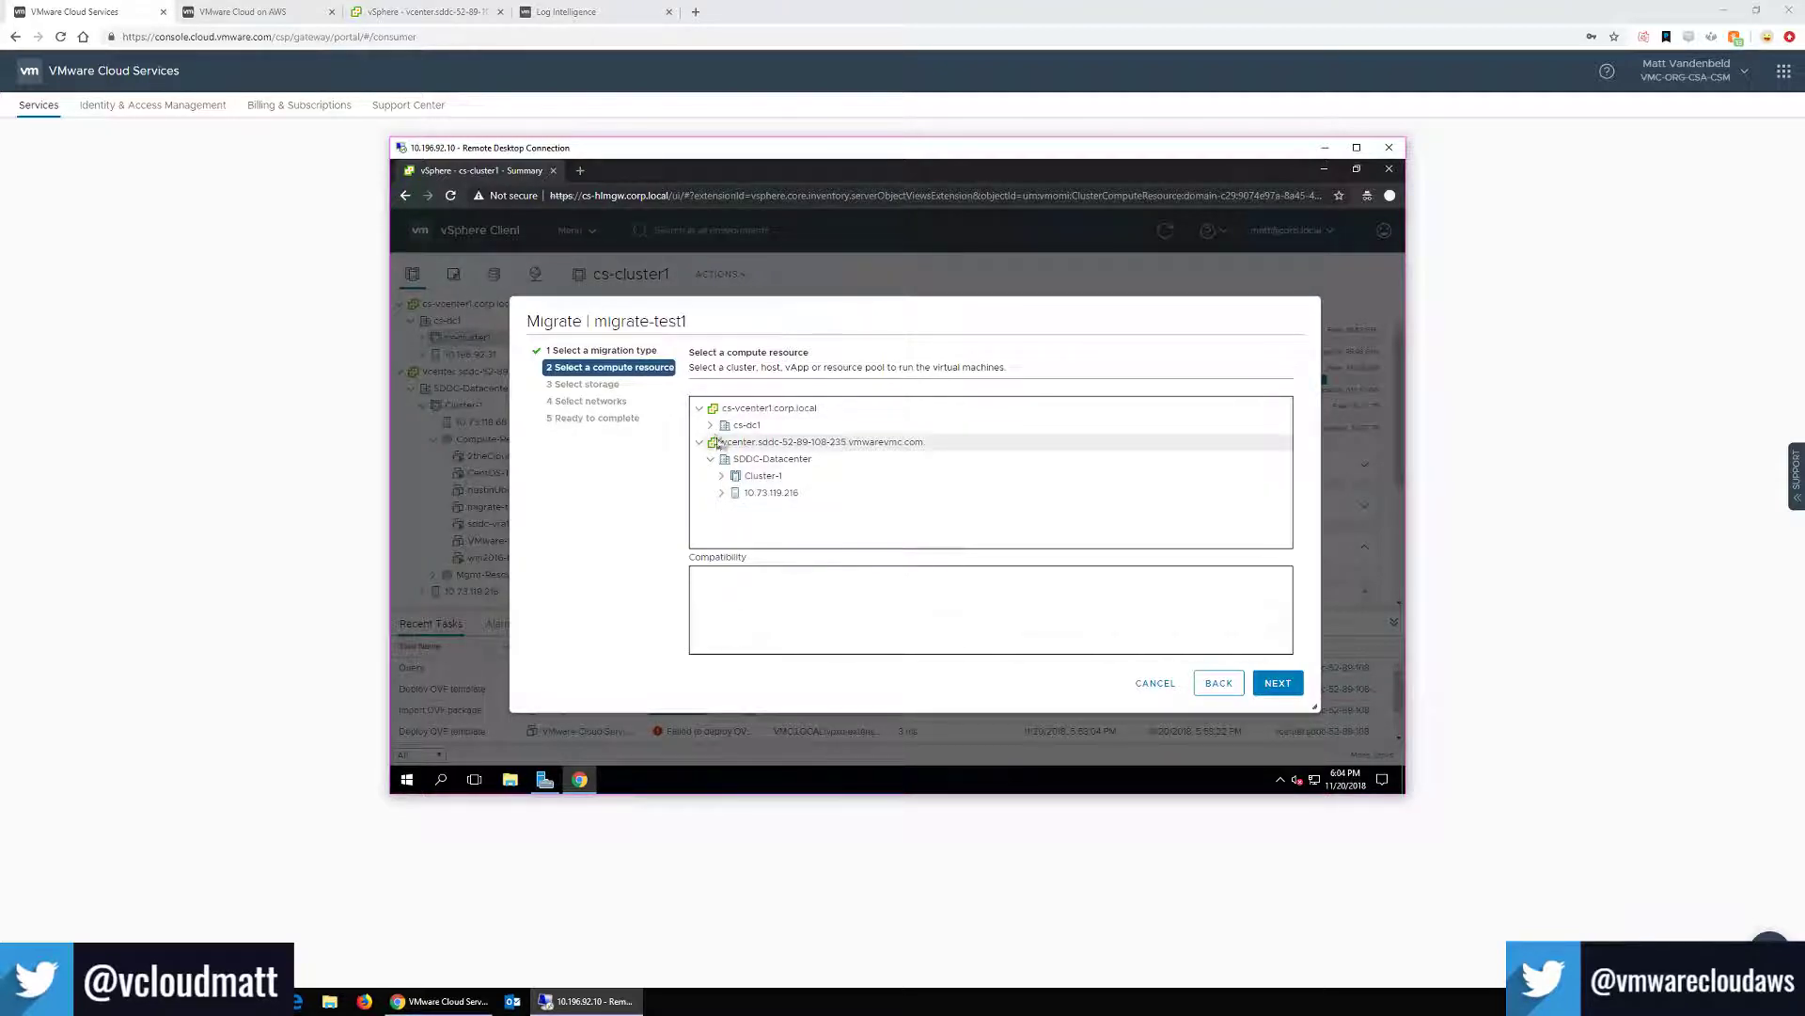
{"action": "left_click", "coordinate": [710, 425]}
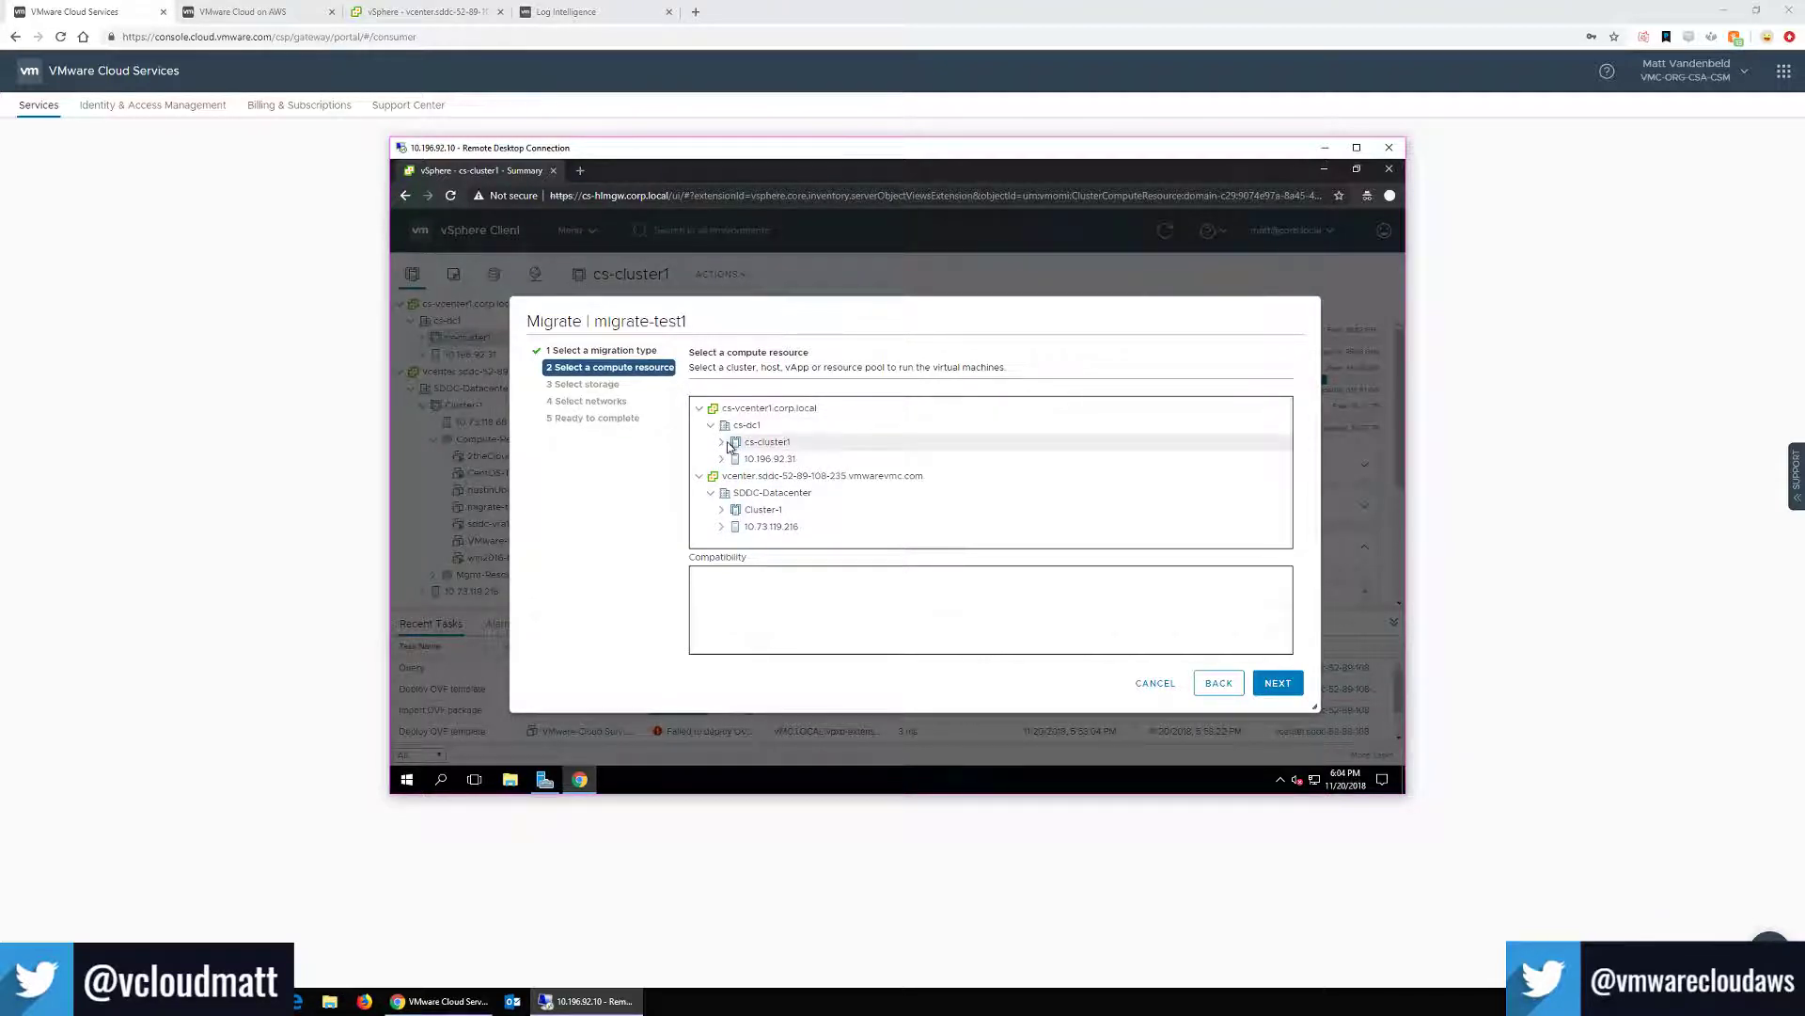
{"action": "left_click", "coordinate": [722, 442]}
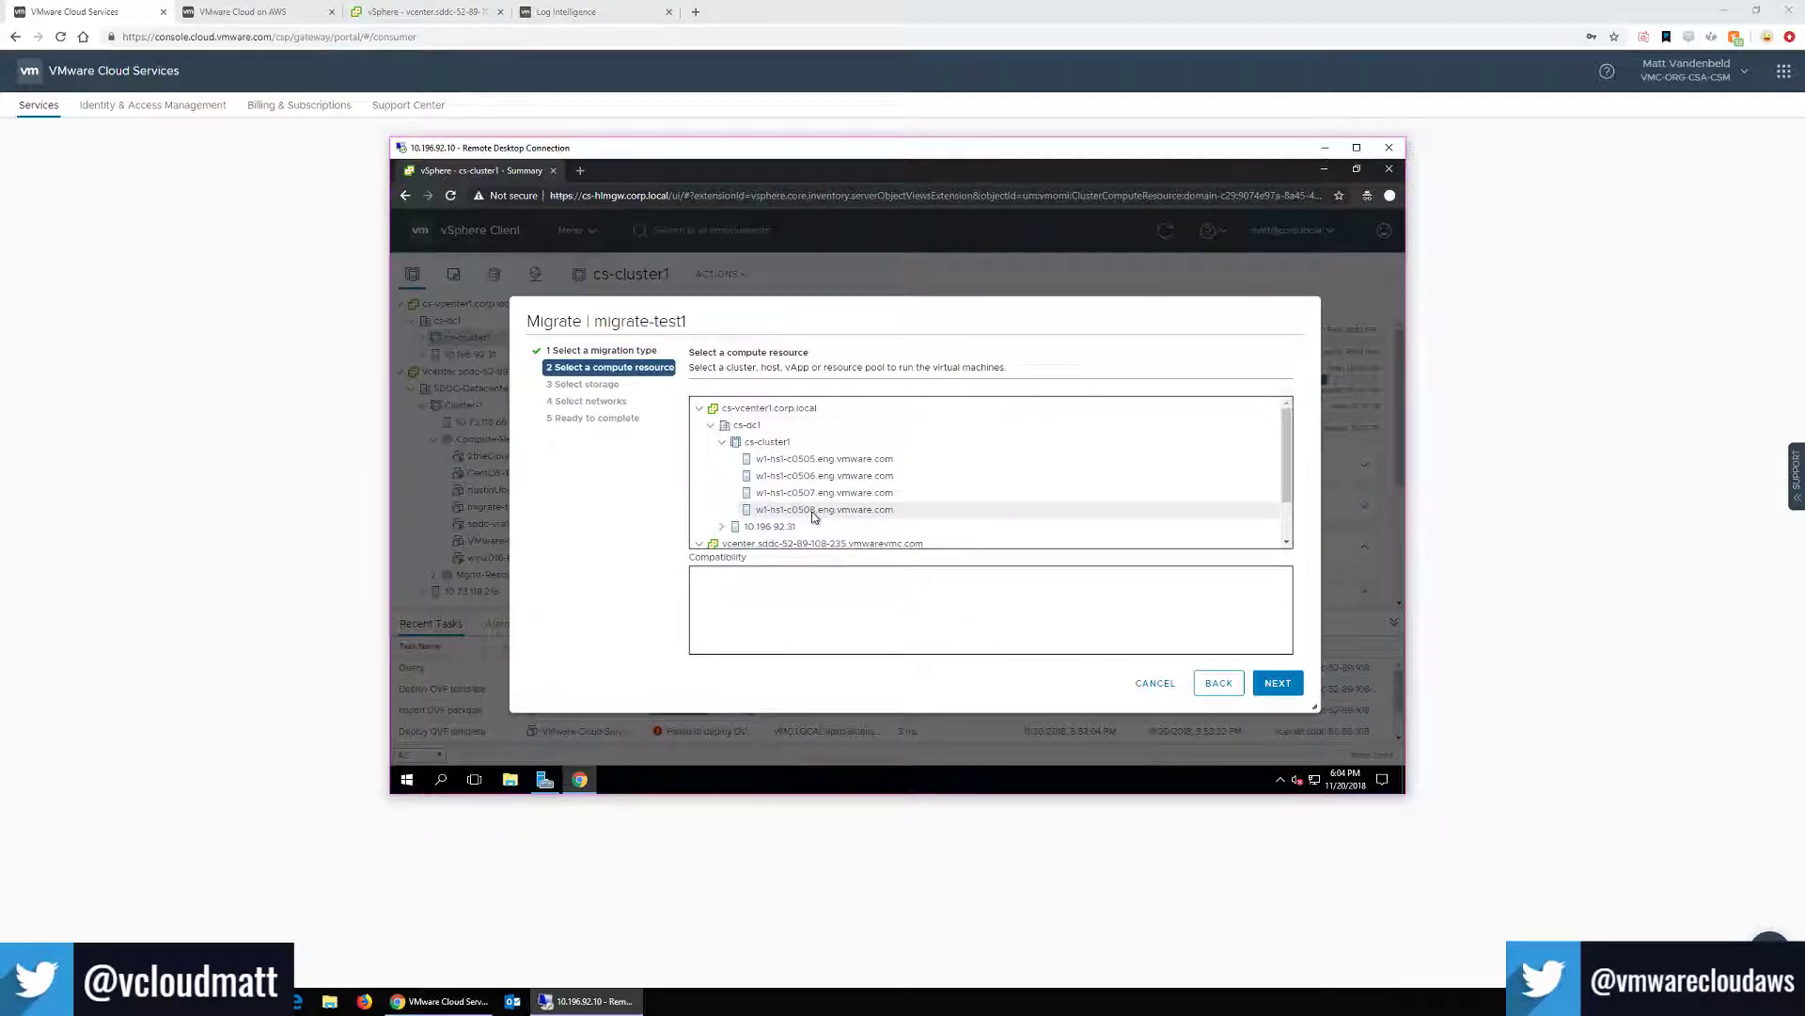
{"action": "left_click", "coordinate": [786, 448]}
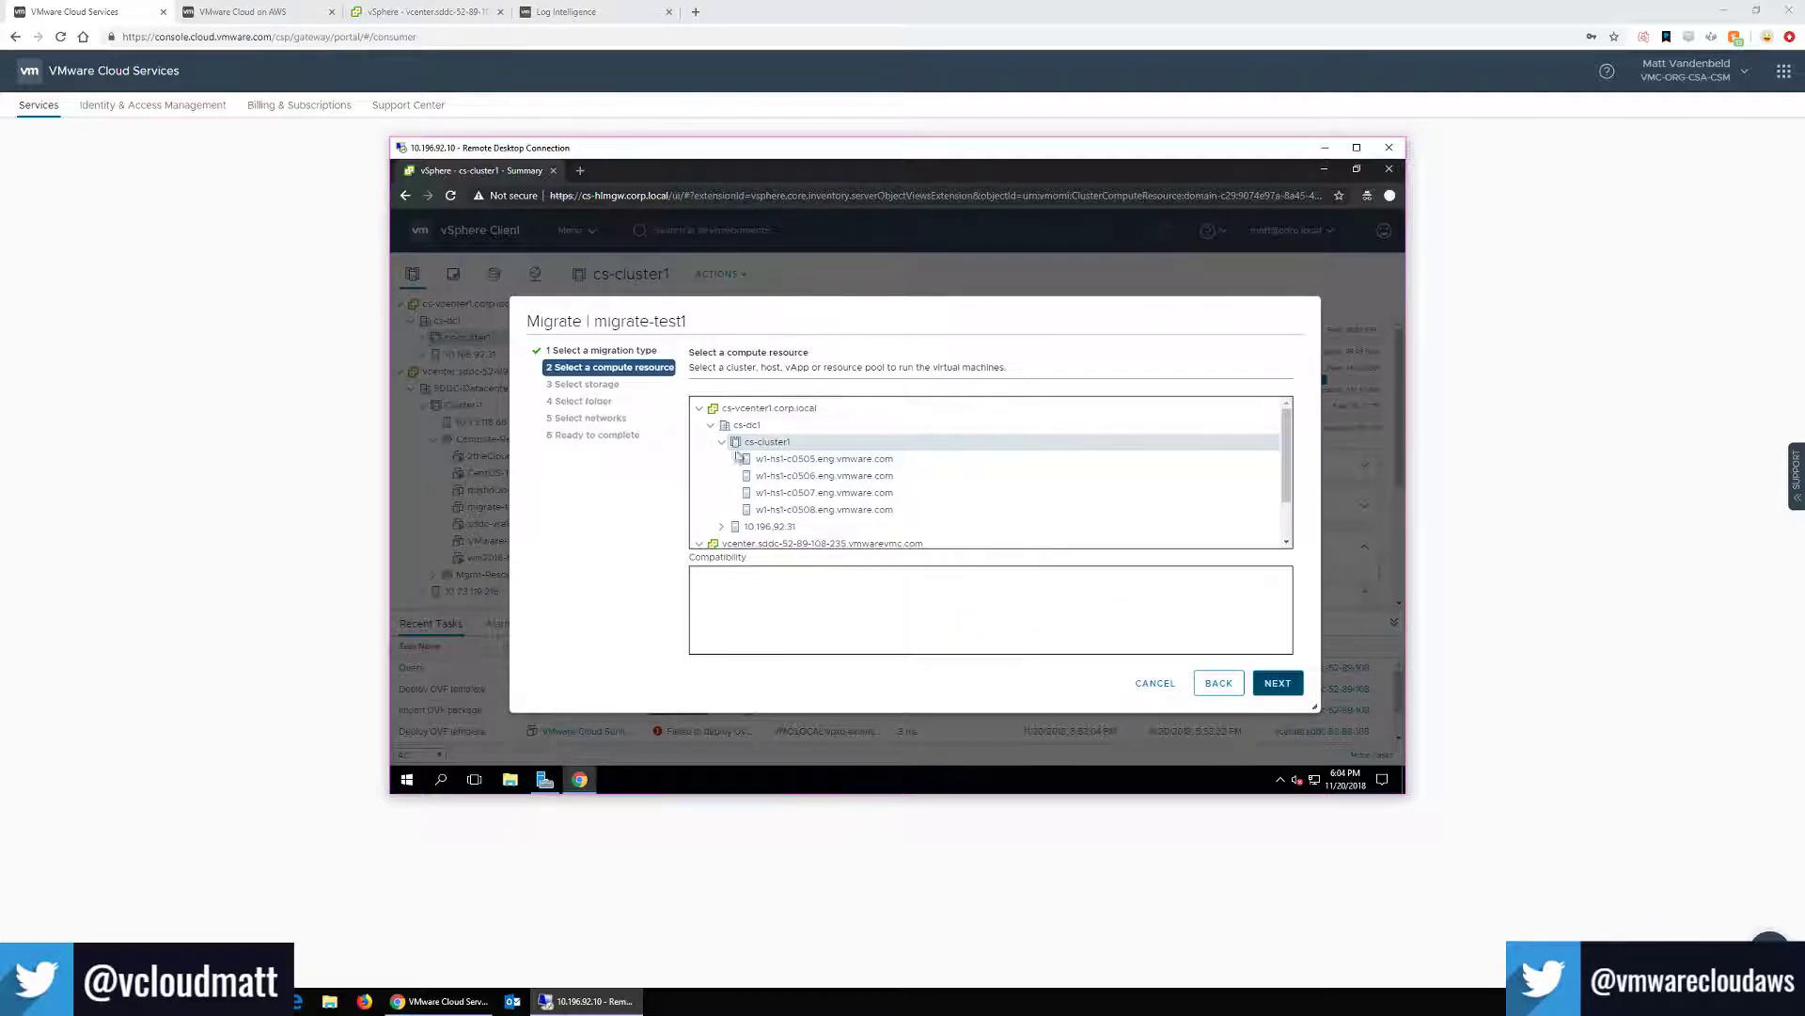
{"action": "left_click", "coordinate": [1278, 683]}
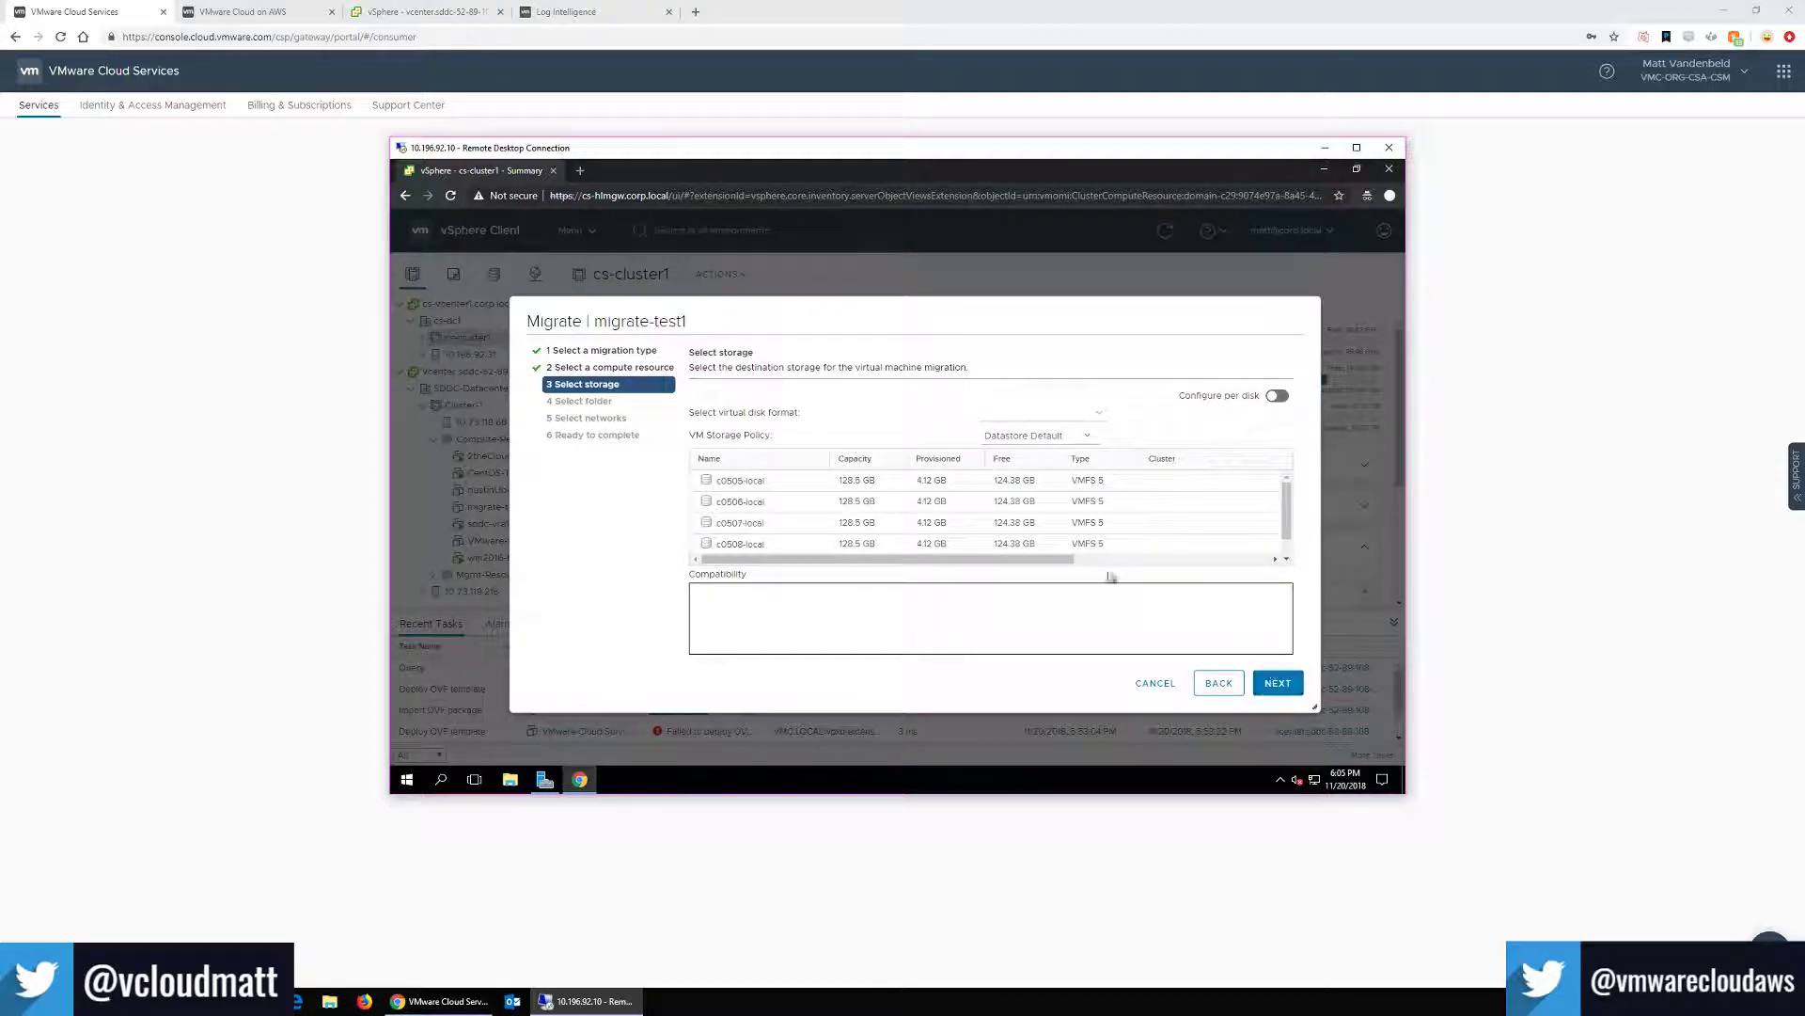
Select vsanDatastore as the destination storage for the migrated VM.
{"action": "scroll", "coordinate": [996, 524], "scroll_direction": "down", "scroll_amount": 1}
{"action": "left_click", "coordinate": [889, 542]}
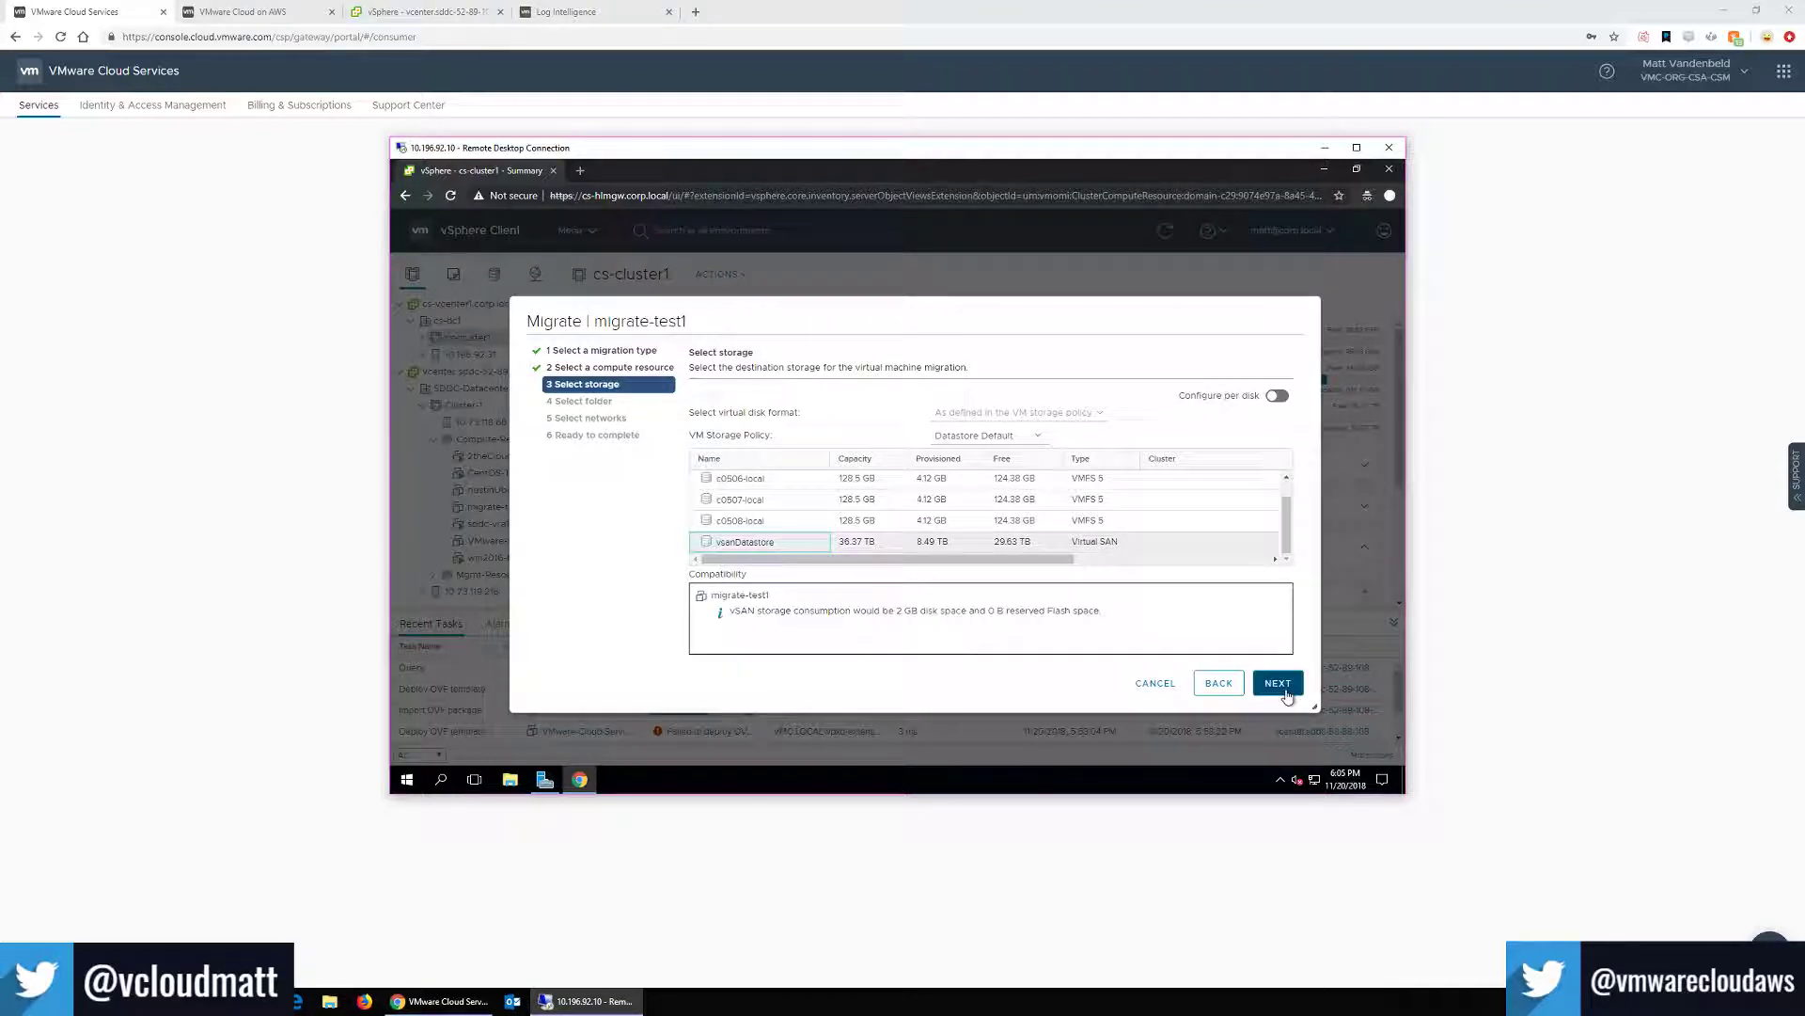
{"action": "left_click", "coordinate": [1281, 686]}
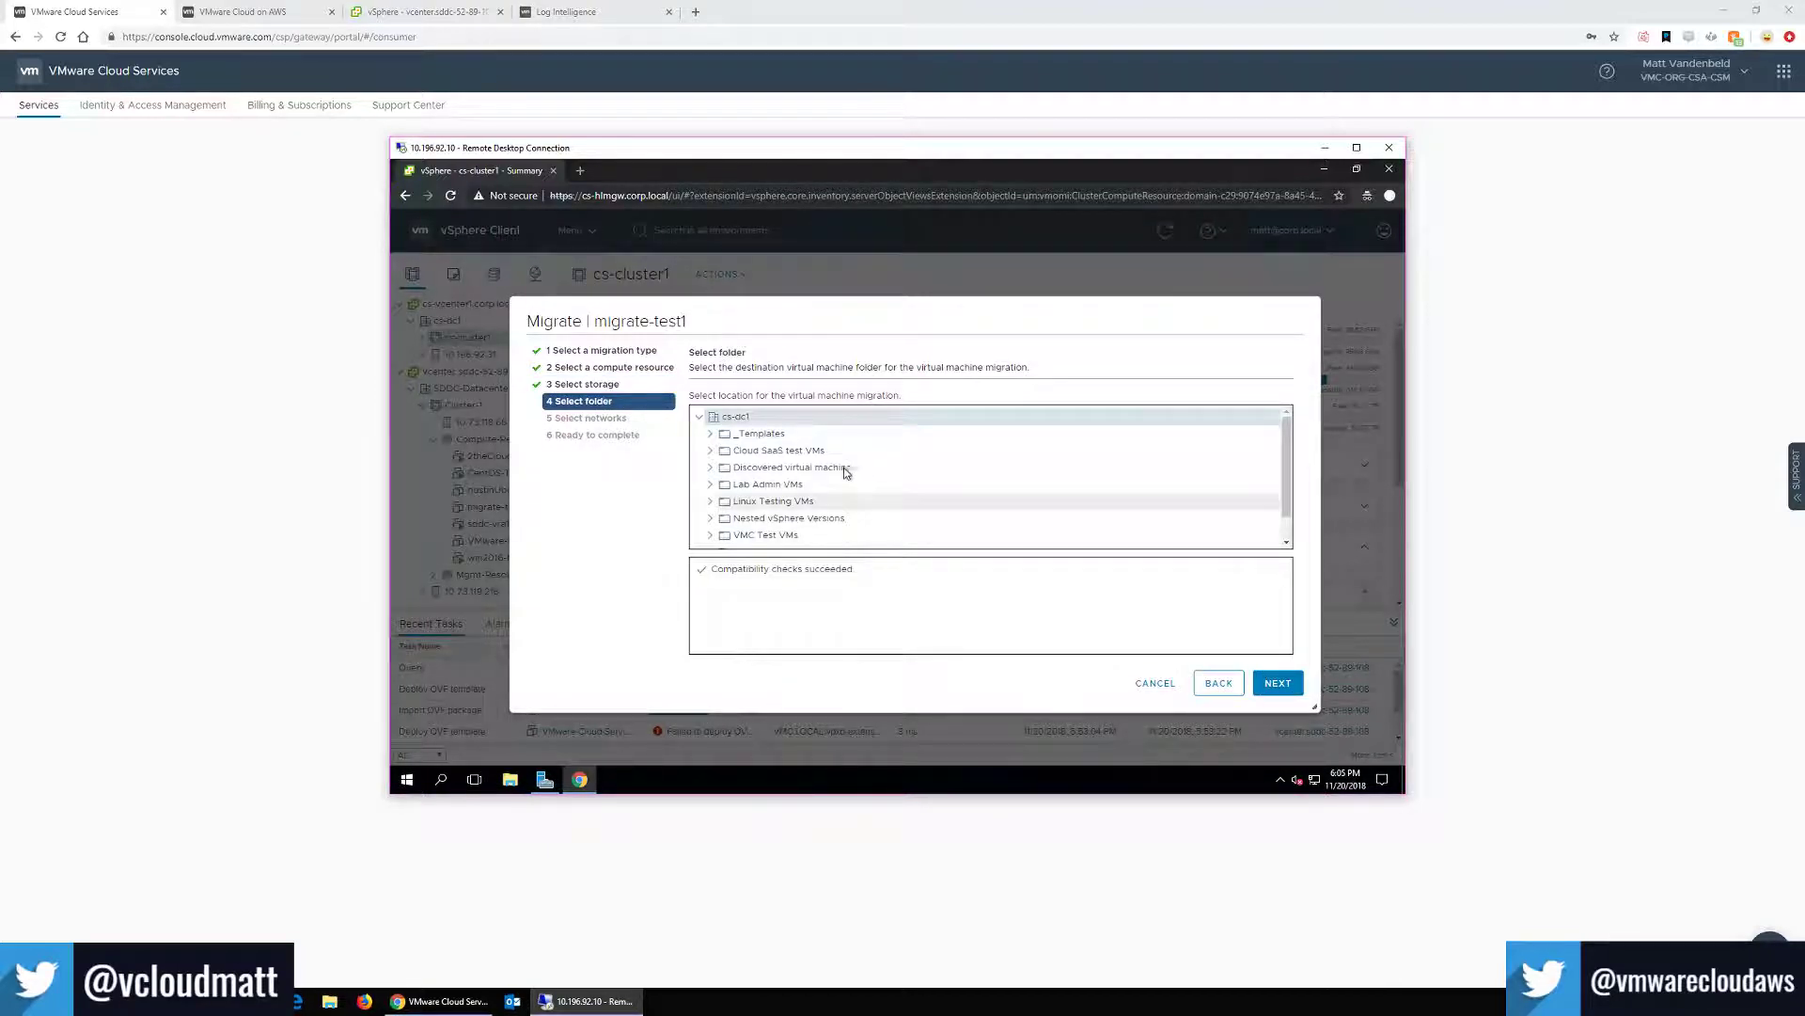
Set the VM's destination folder location within the cs-dc1 datacenter.
{"action": "scroll", "coordinate": [785, 509], "scroll_direction": "down", "scroll_amount": 1}
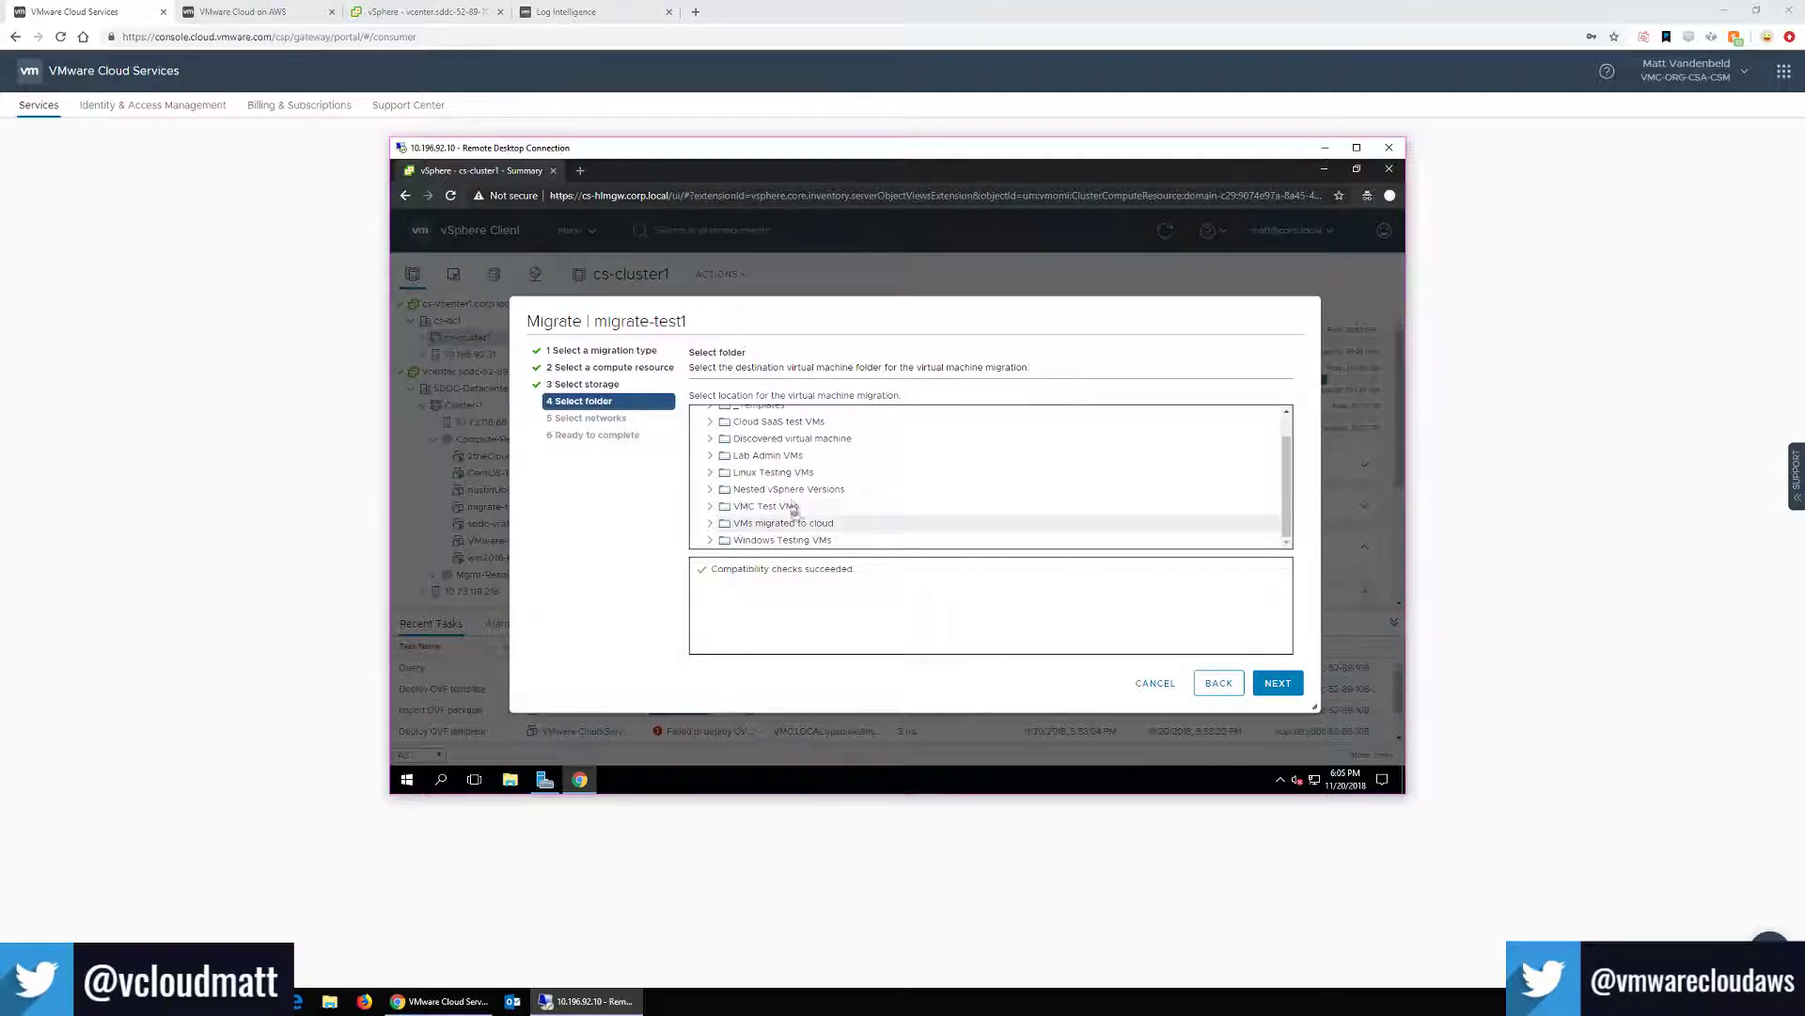
{"action": "scroll", "coordinate": [791, 505], "scroll_direction": "up", "scroll_amount": 2}
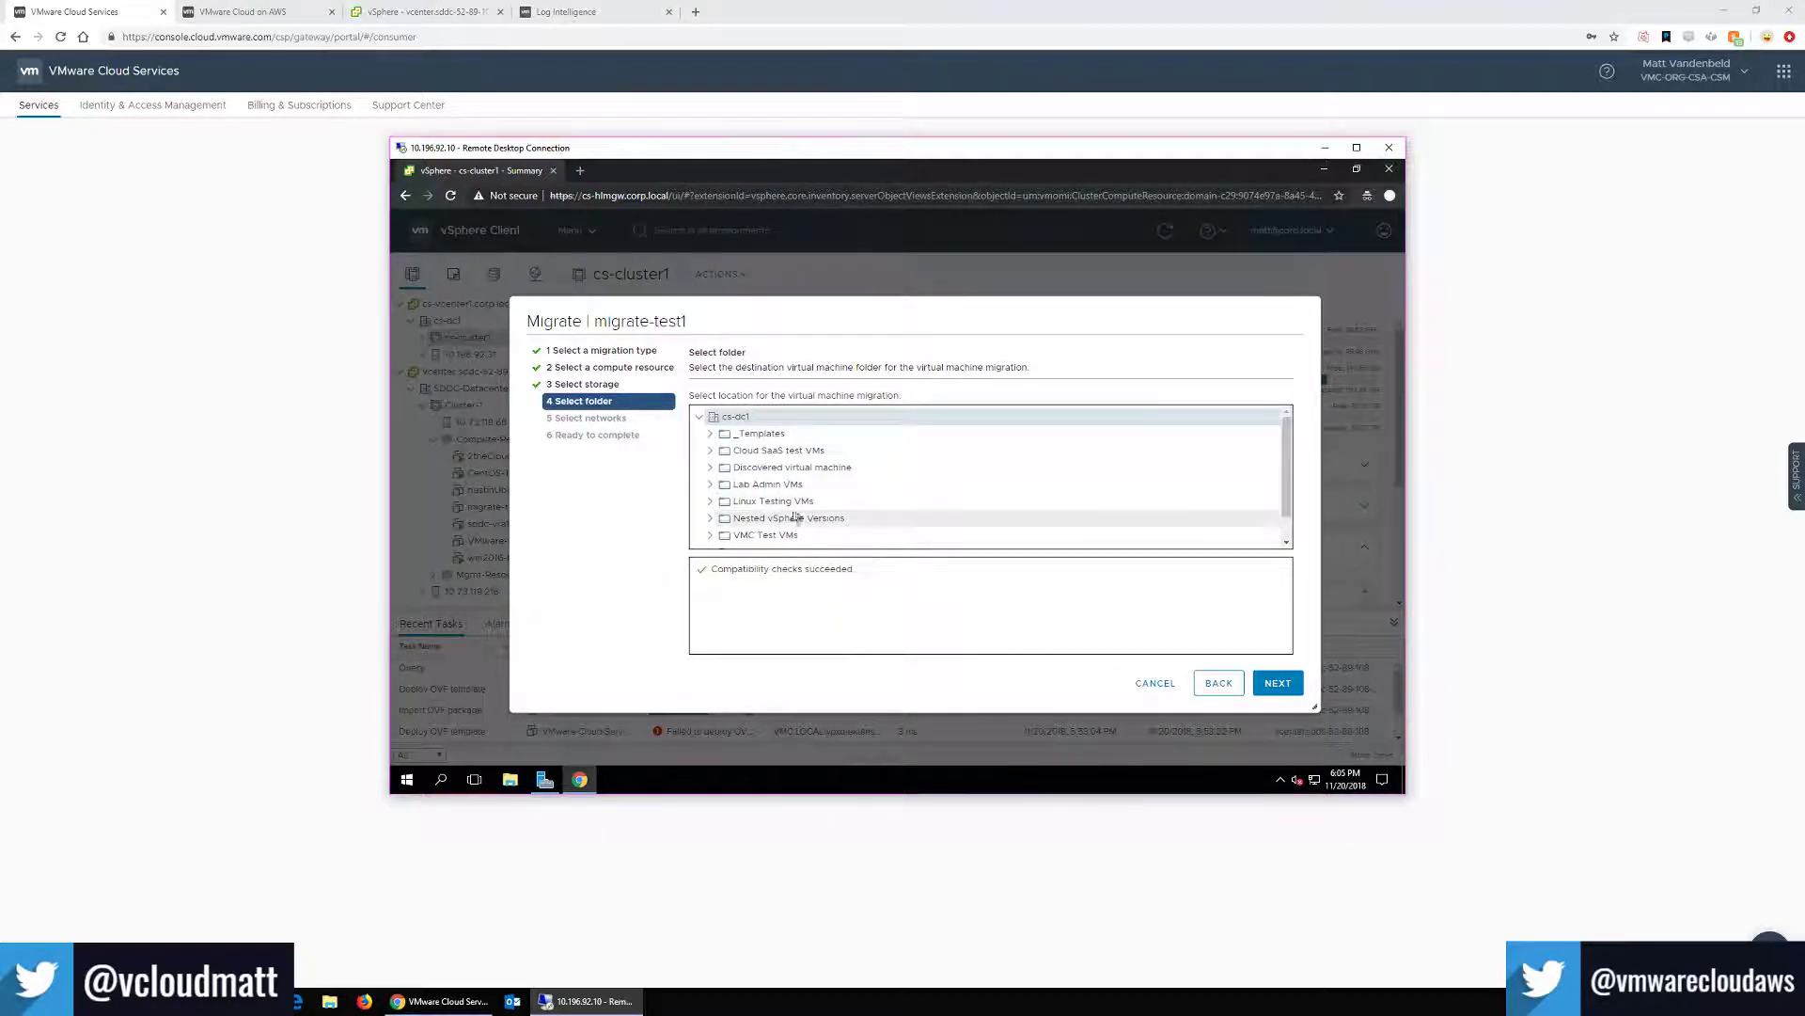
{"action": "left_click", "coordinate": [781, 486]}
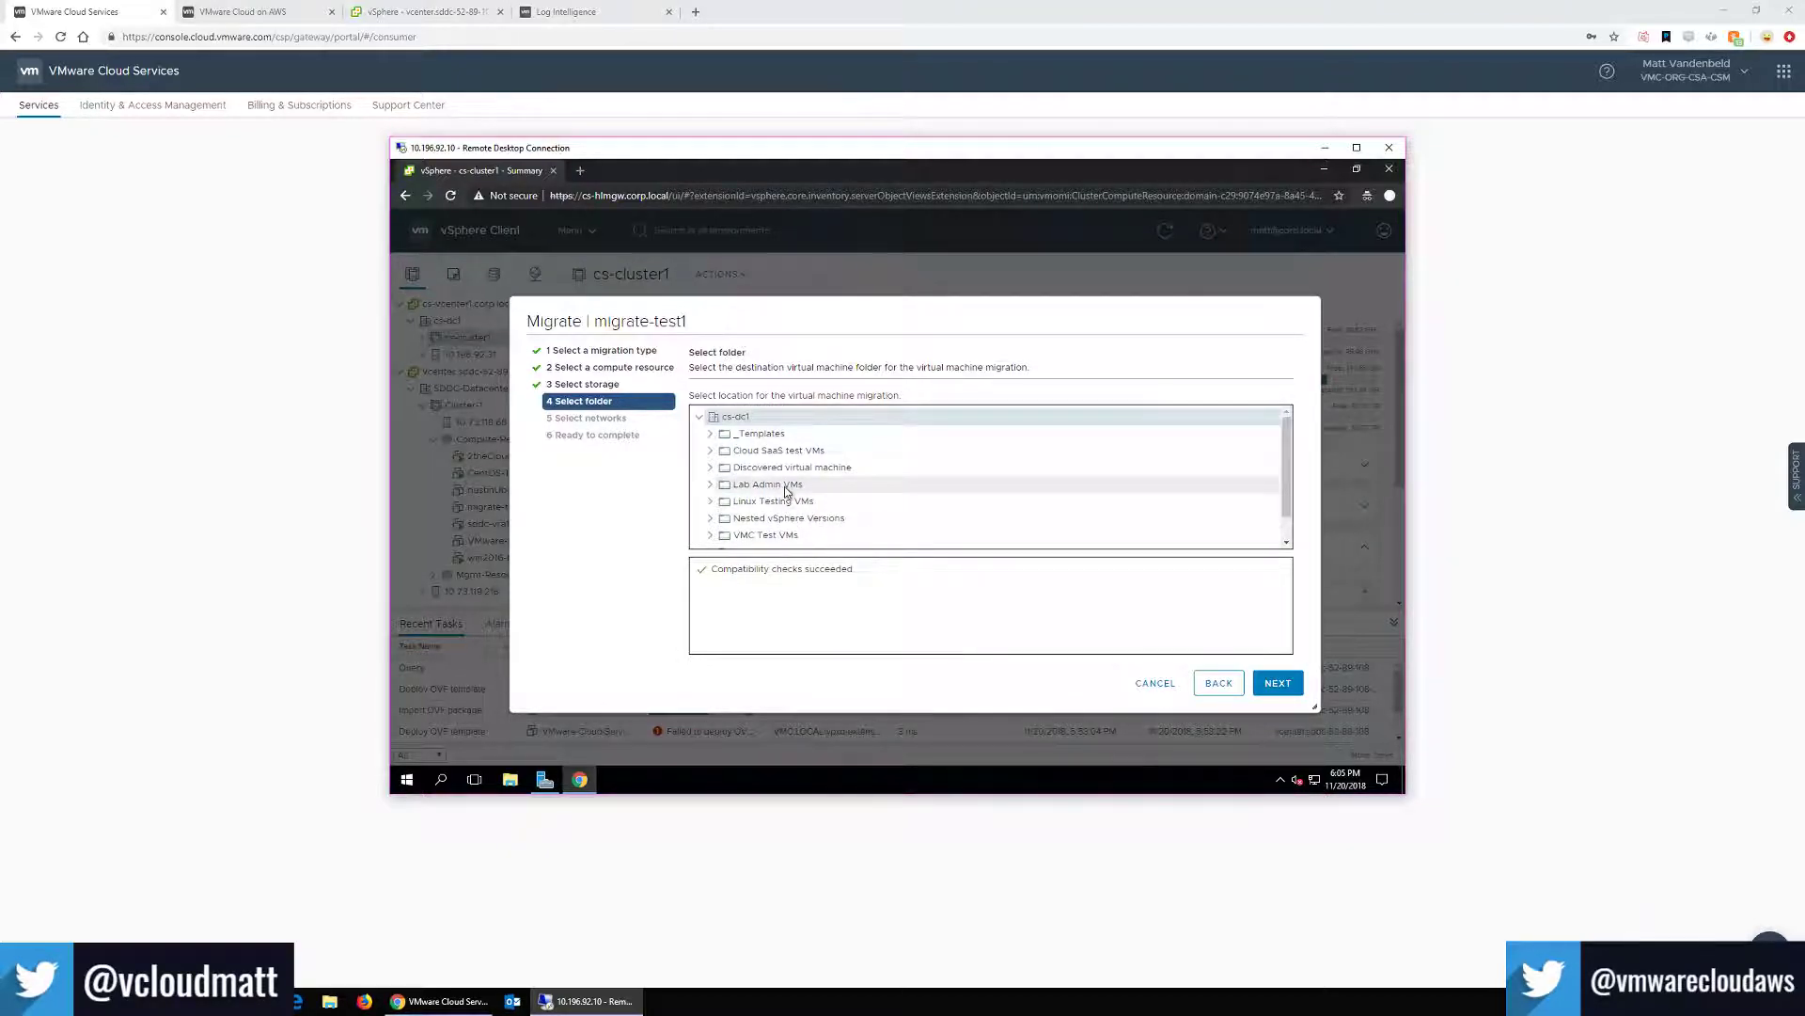
{"action": "left_click", "coordinate": [1279, 684]}
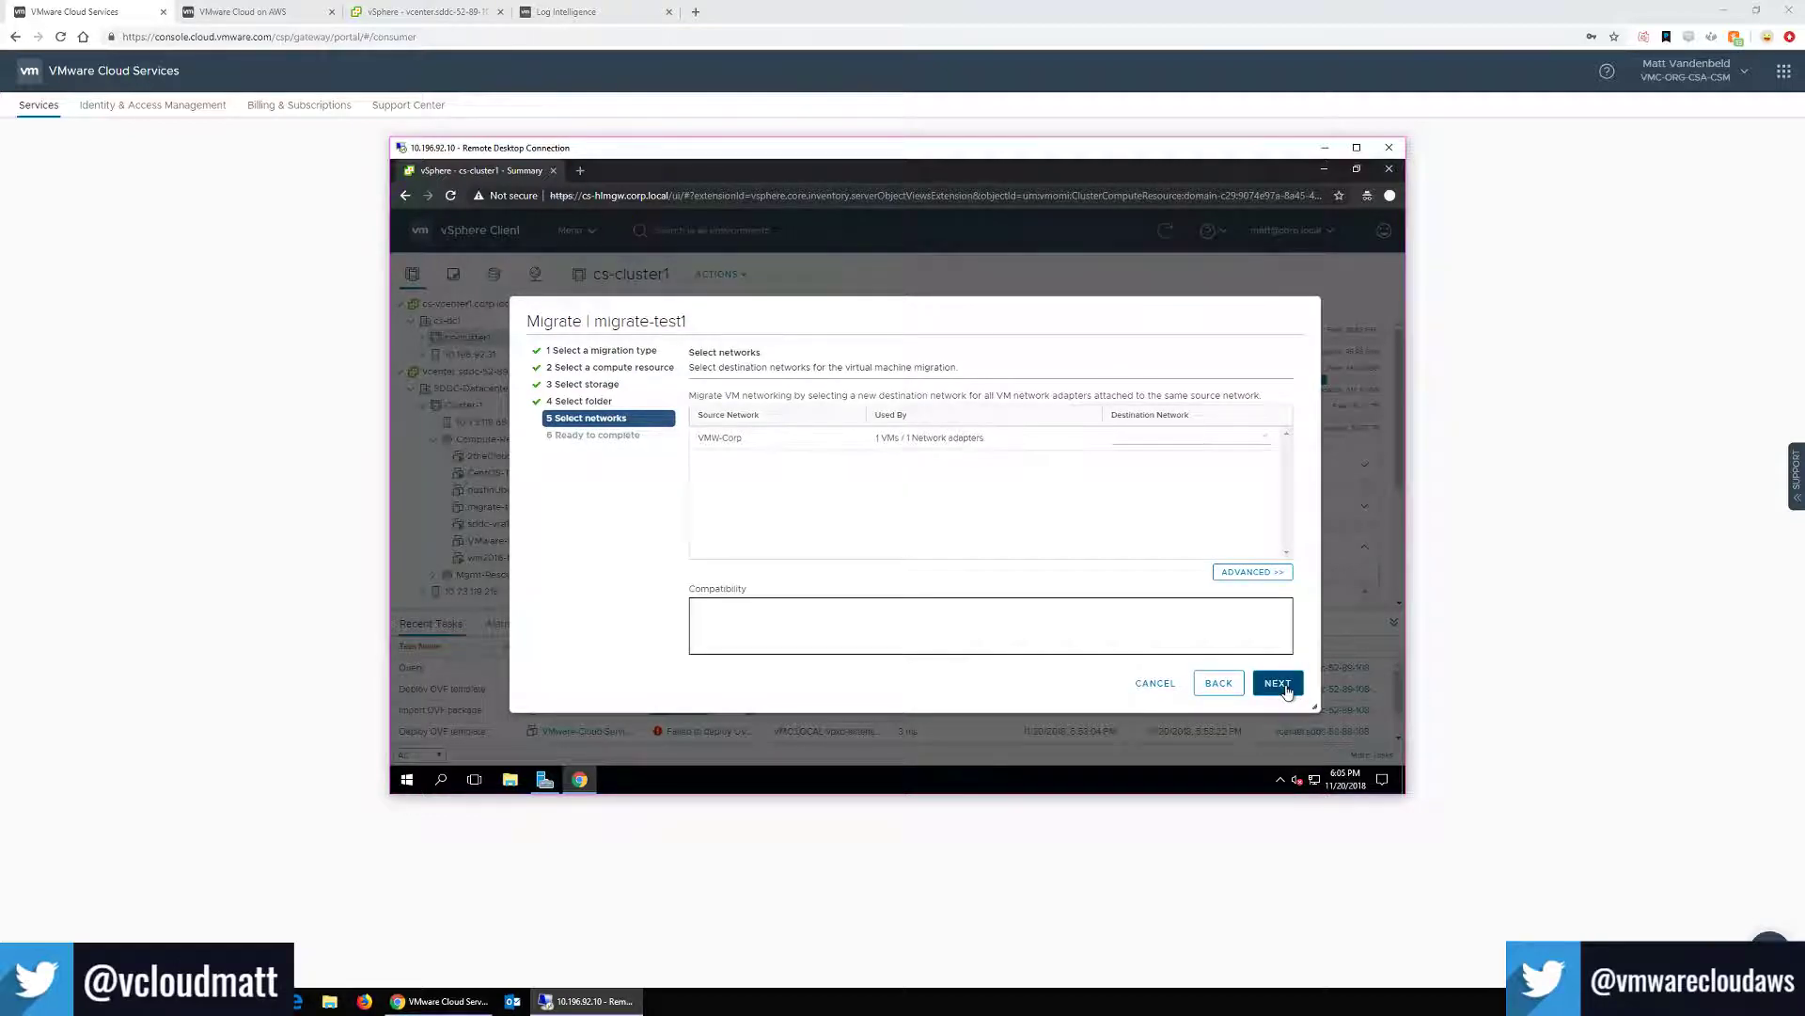
Map the VM's network to VLAN_1050-10.196.92 and finish the wizard to launch the migration.
{"action": "left_click", "coordinate": [1183, 440]}
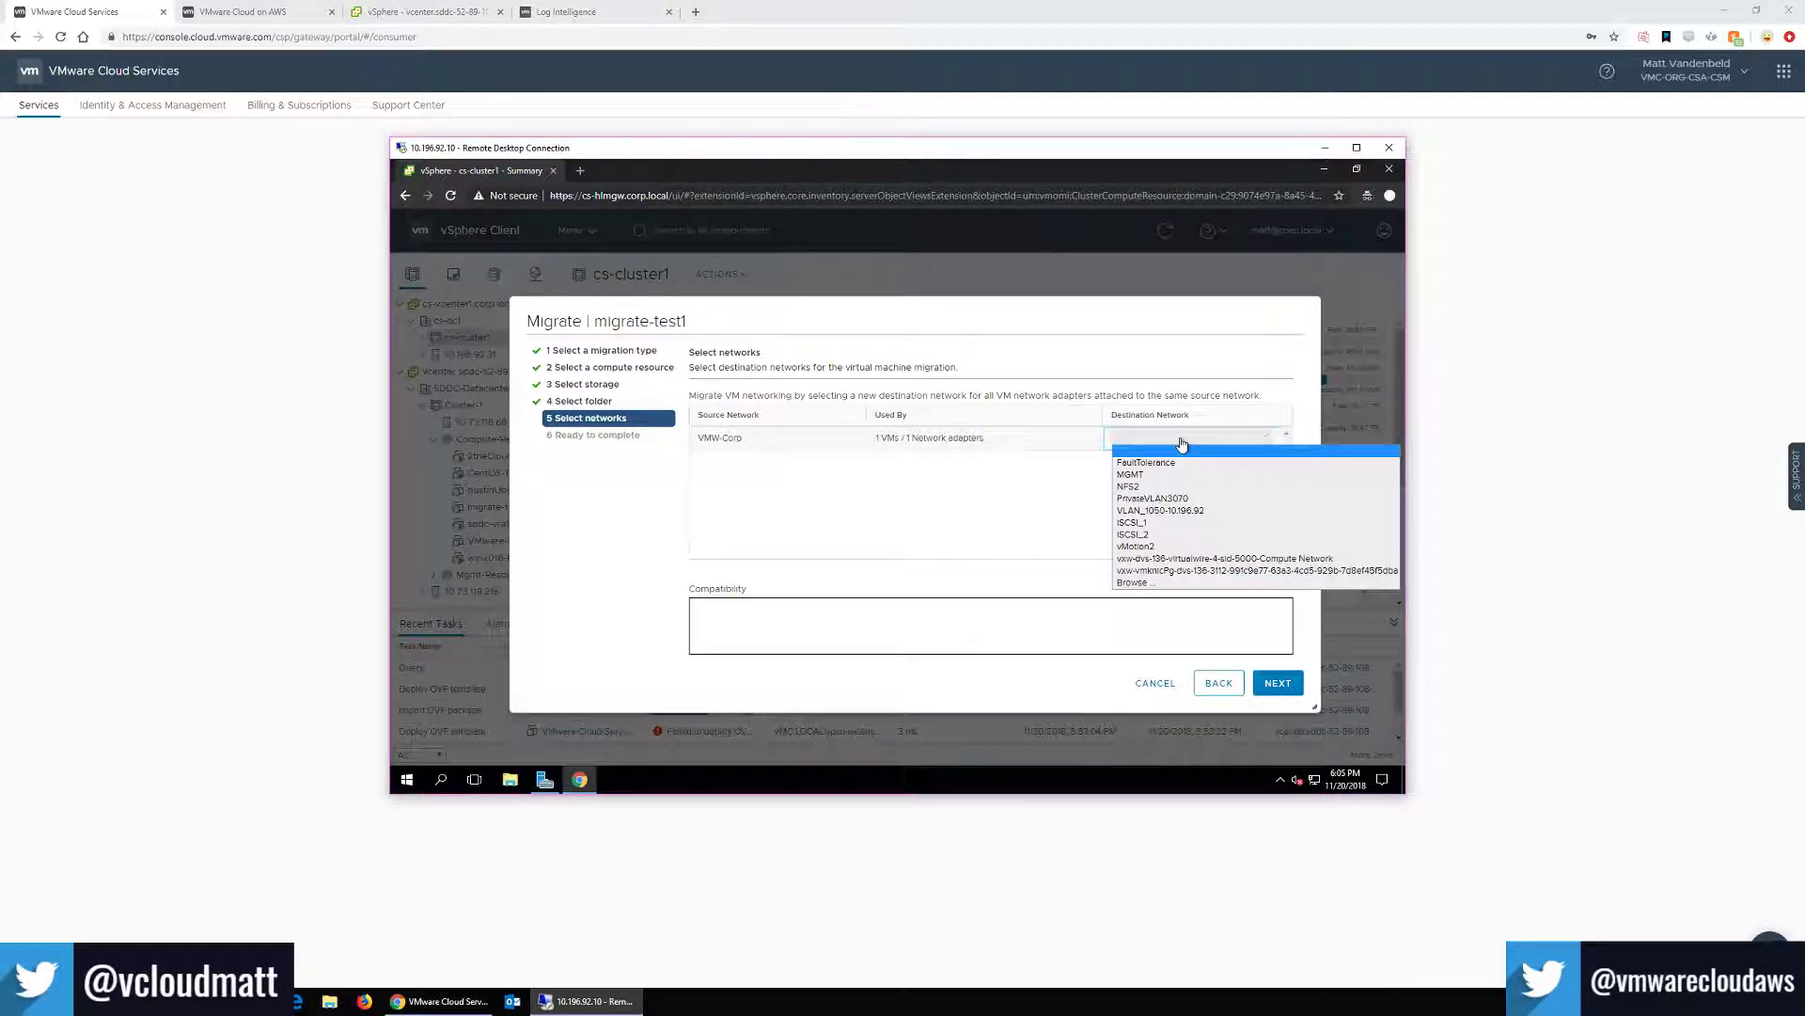
{"action": "left_click", "coordinate": [1173, 509]}
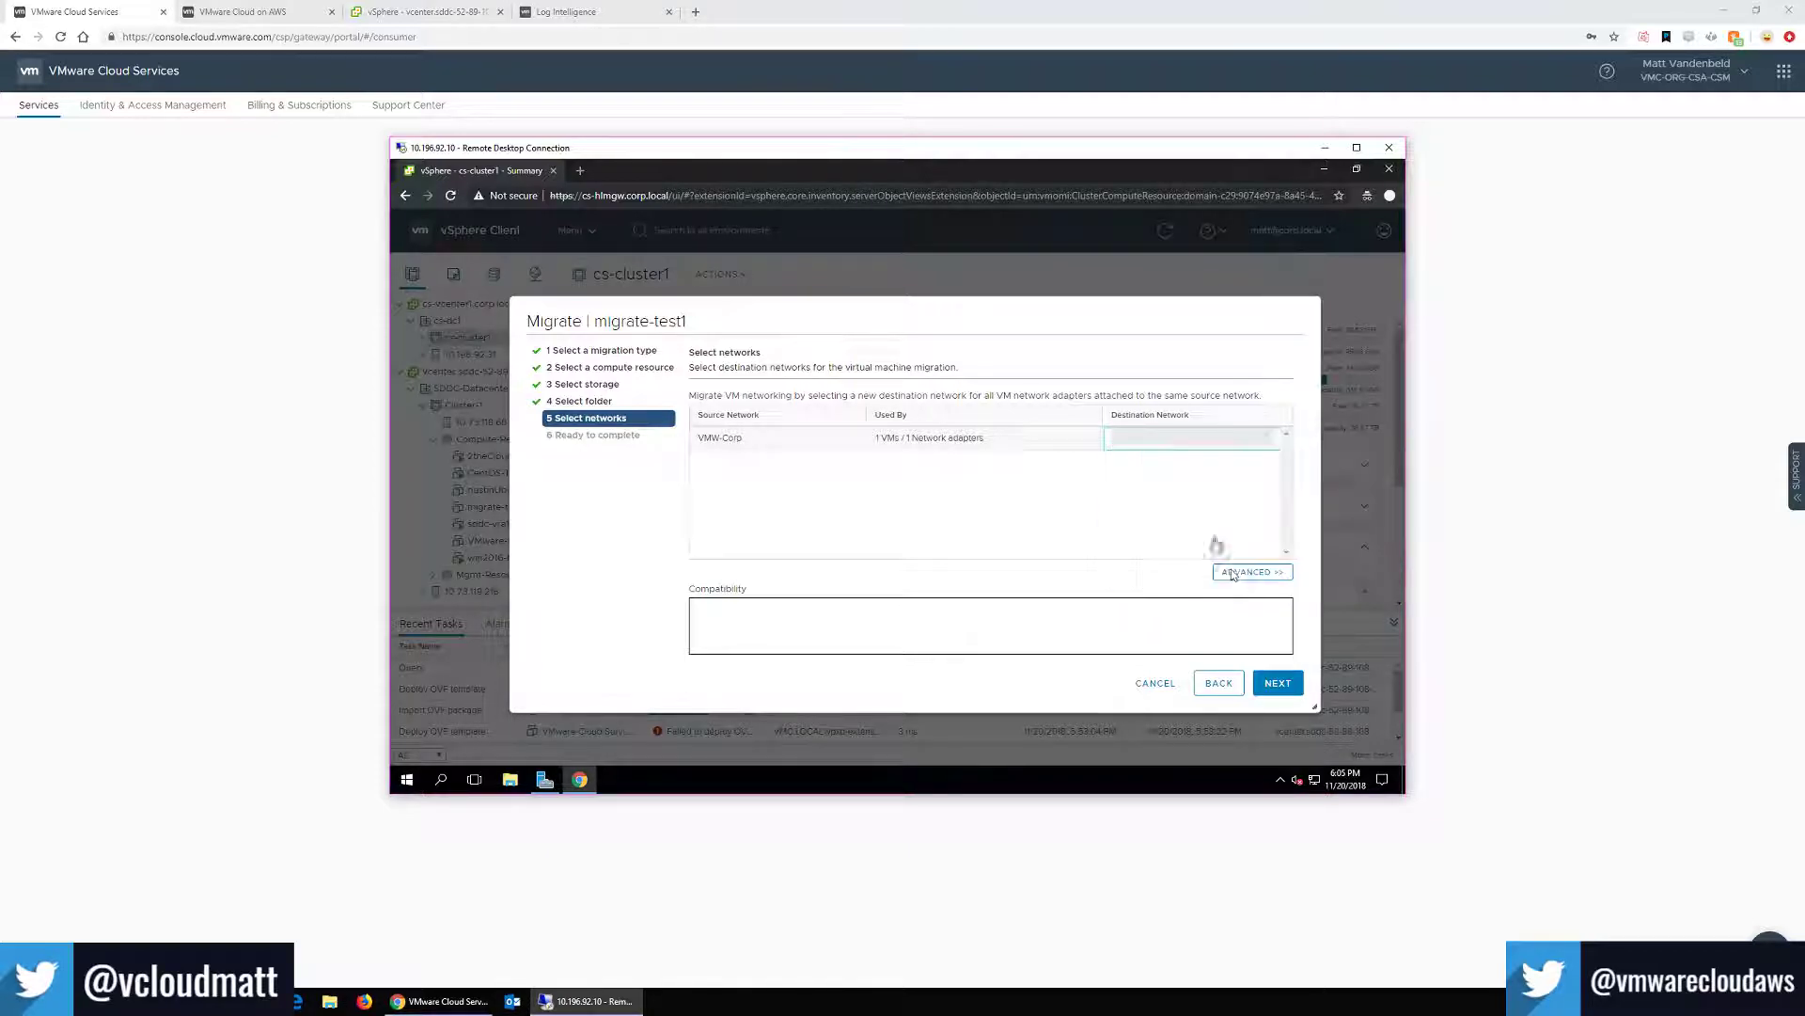
{"action": "left_click", "coordinate": [1278, 684]}
{"action": "left_click", "coordinate": [1278, 683]}
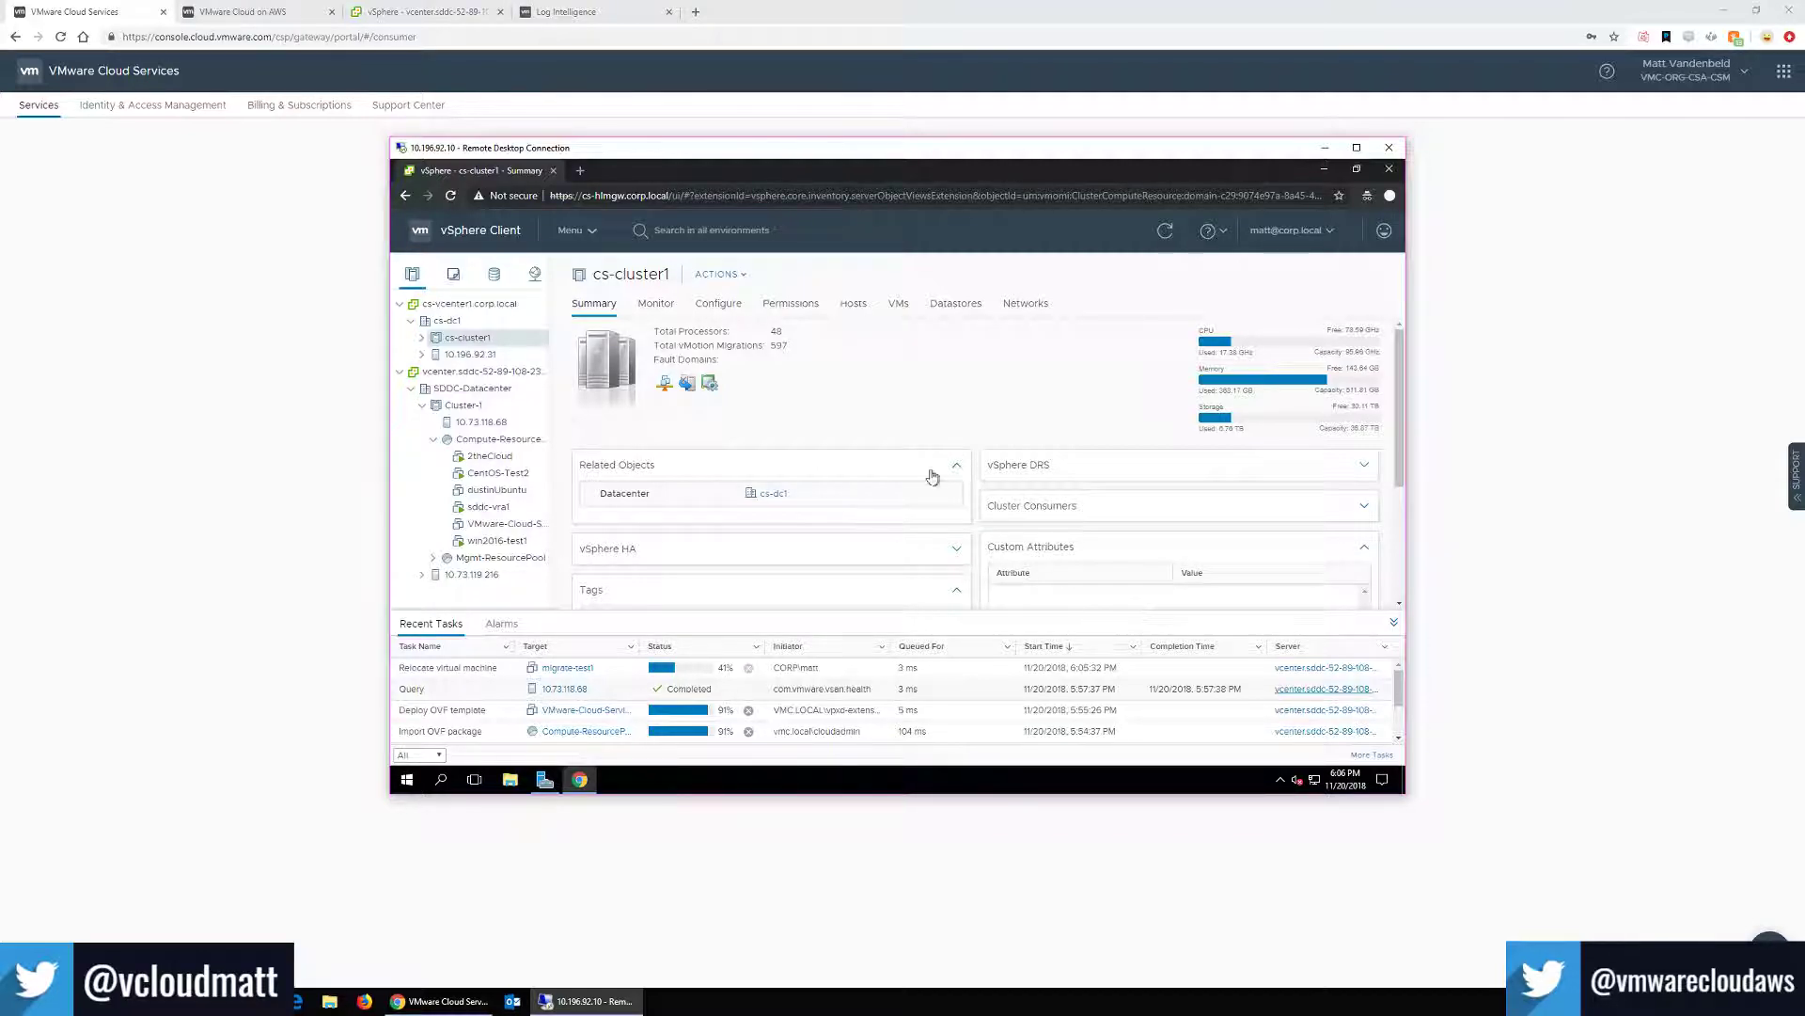
Examine the summaries of on-premises host w1-hs1-c0505.eng.vmware.com and the SDDC host 10.73.118.68 in Cluster-1.
{"action": "left_click", "coordinate": [422, 337]}
{"action": "left_click", "coordinate": [493, 355]}
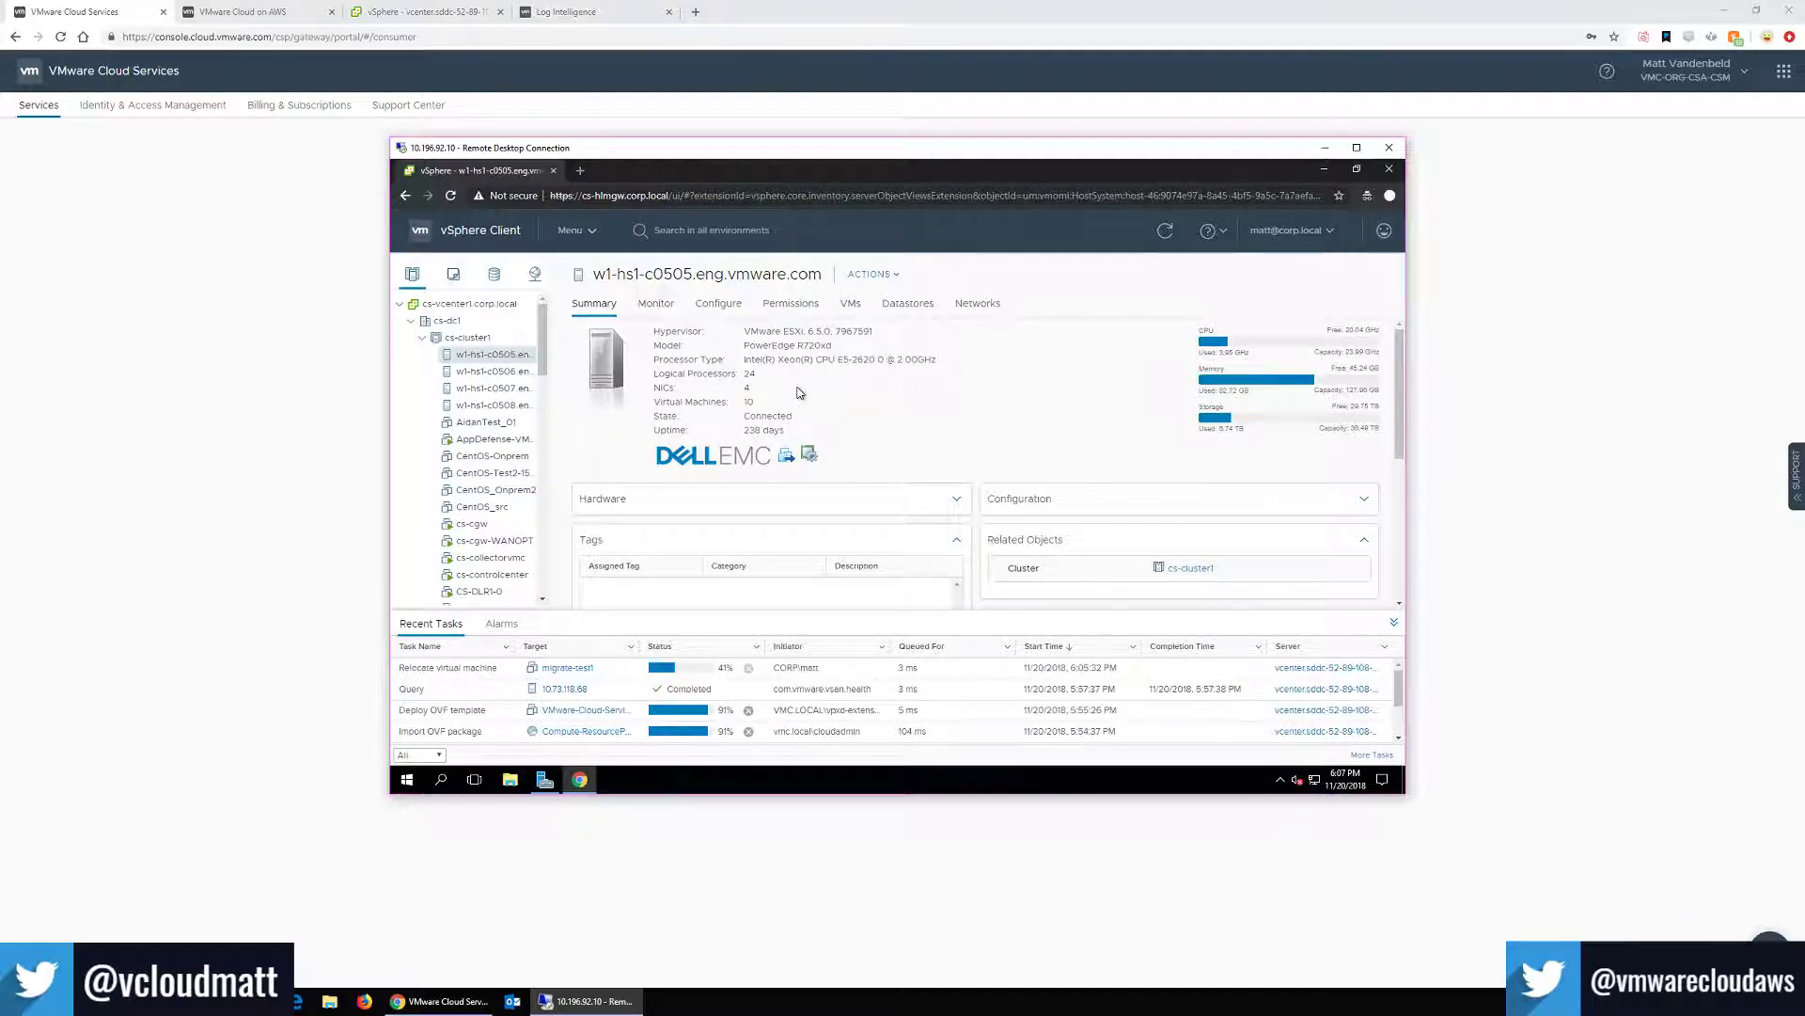
{"action": "scroll", "coordinate": [499, 559], "scroll_direction": "down", "scroll_amount": 10}
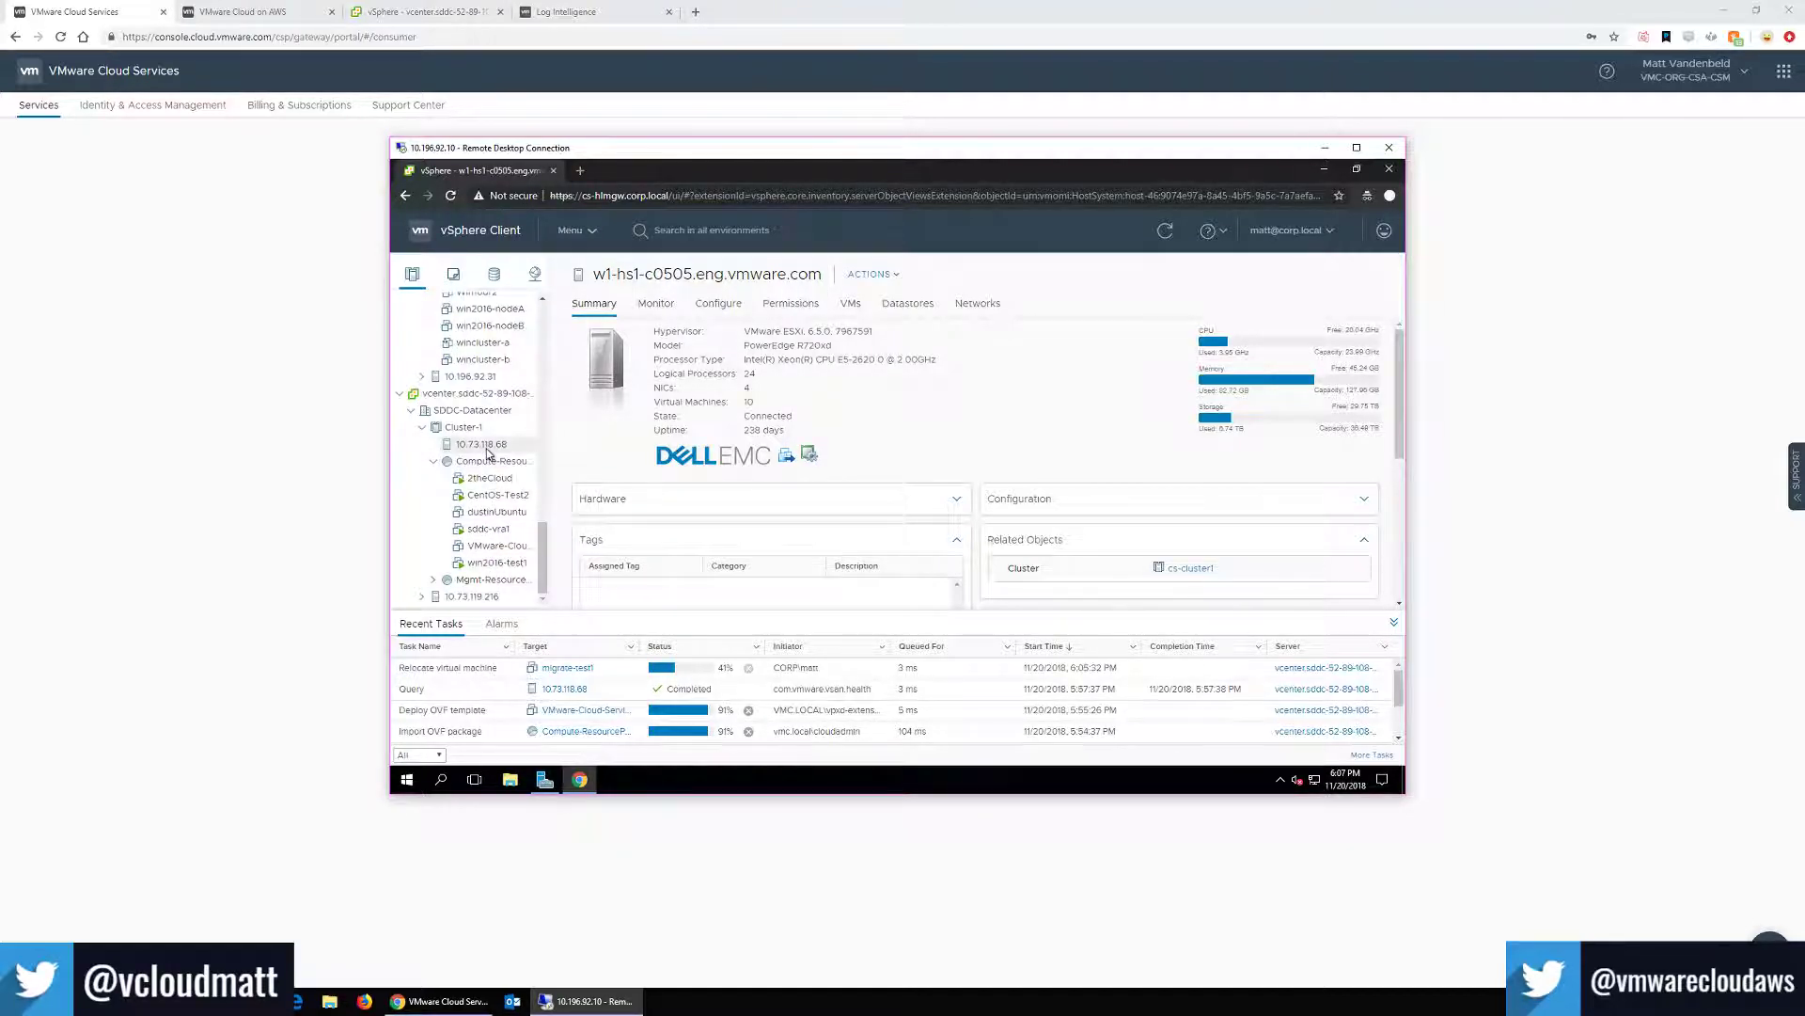
{"action": "left_click", "coordinate": [487, 451]}
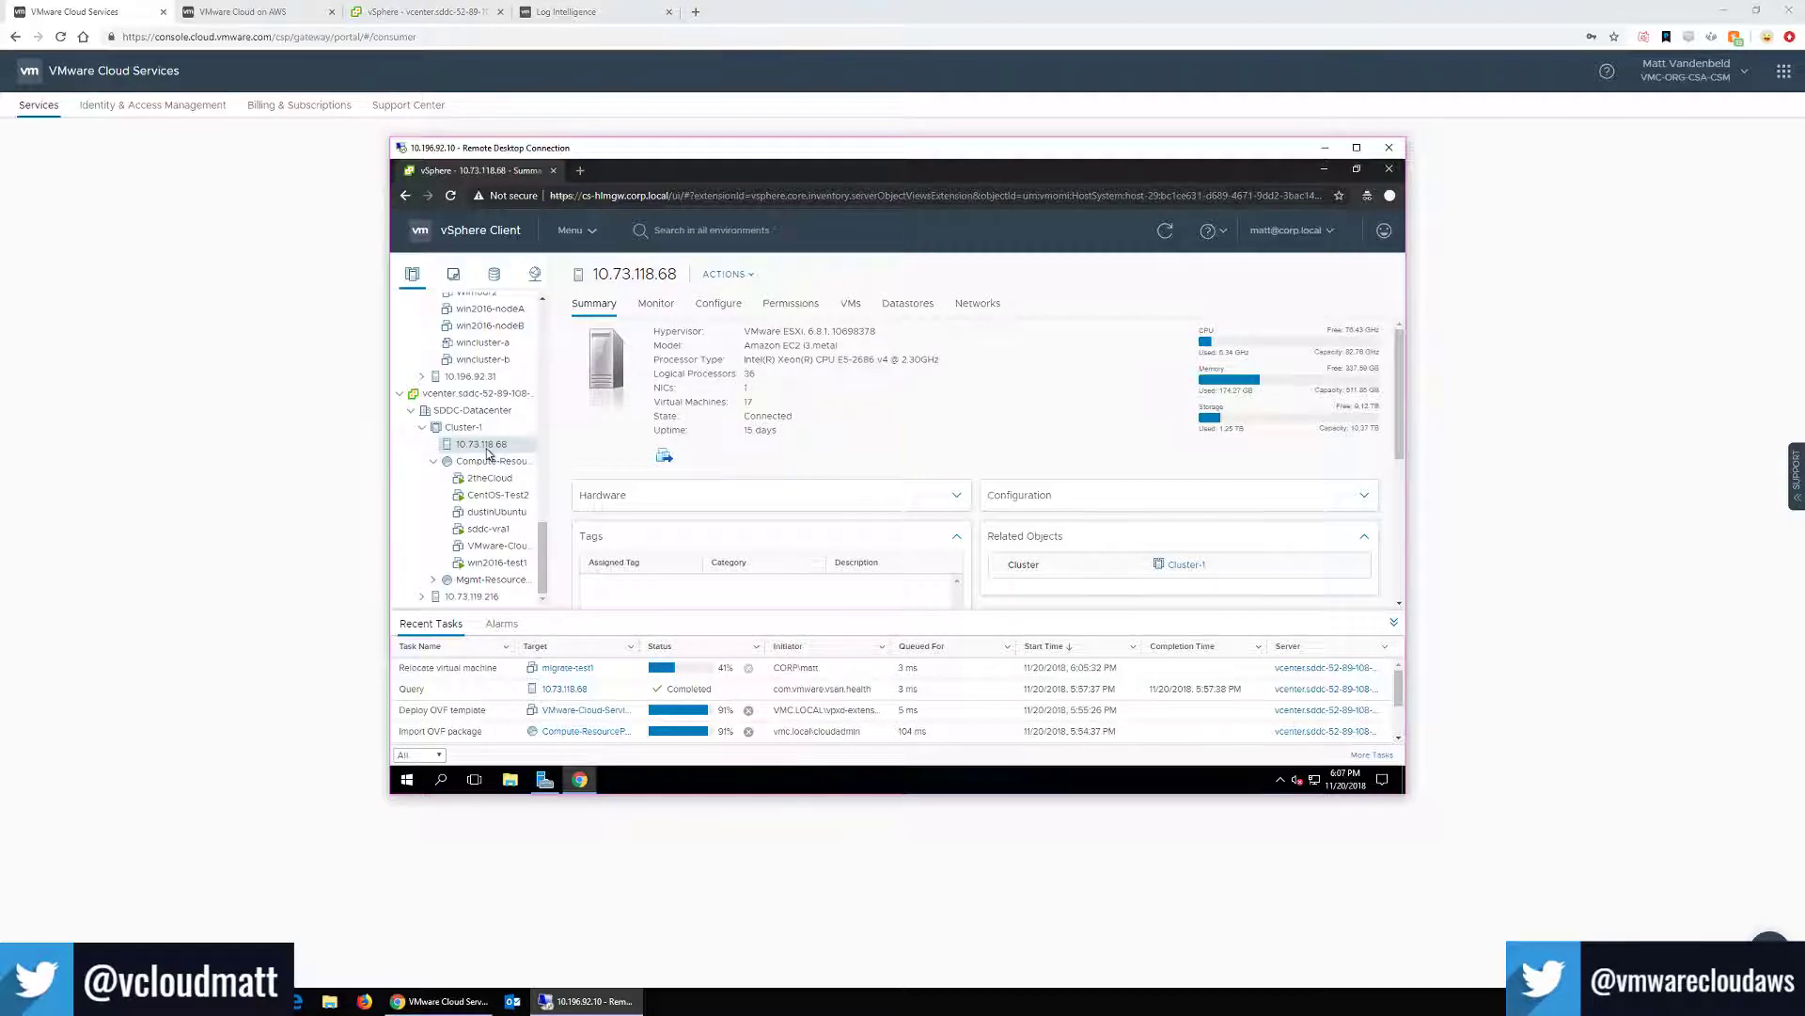
Look through the combined inventory of on-premises VMs and SDDC-Datacenter objects.
{"action": "scroll", "coordinate": [487, 454], "scroll_direction": "up", "scroll_amount": 10}
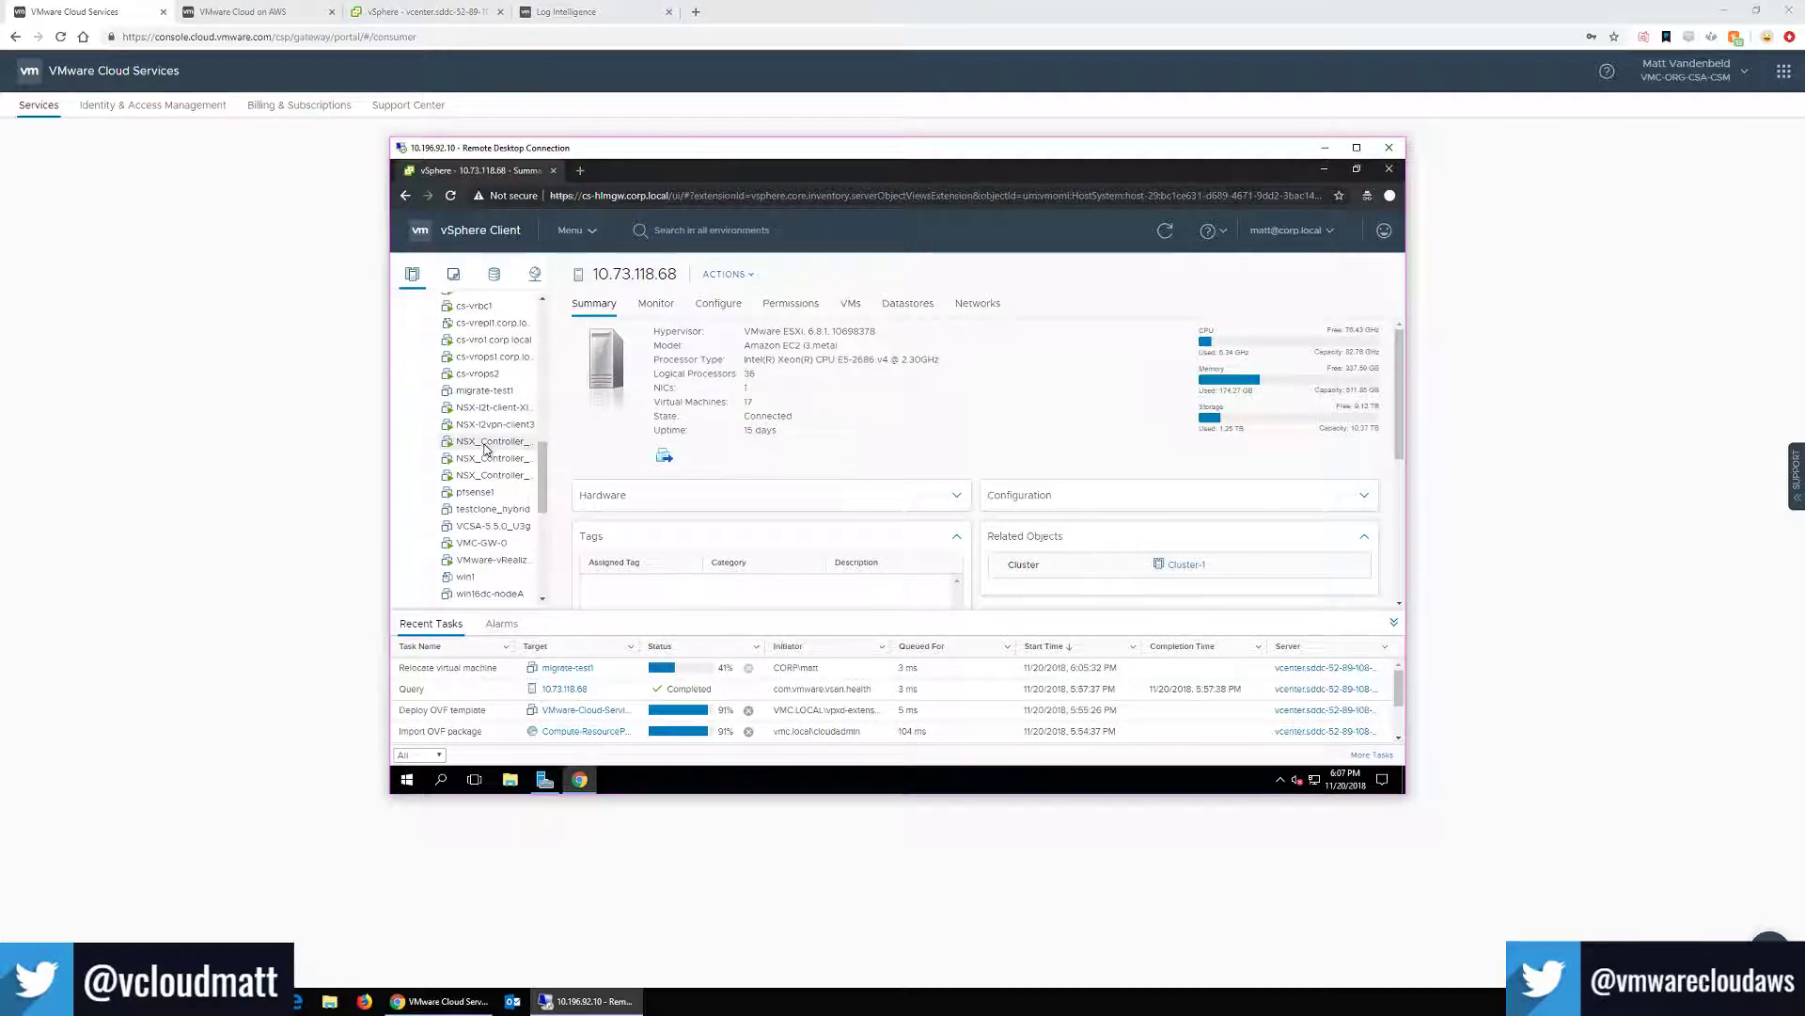
{"action": "scroll", "coordinate": [487, 451], "scroll_direction": "down", "scroll_amount": 10}
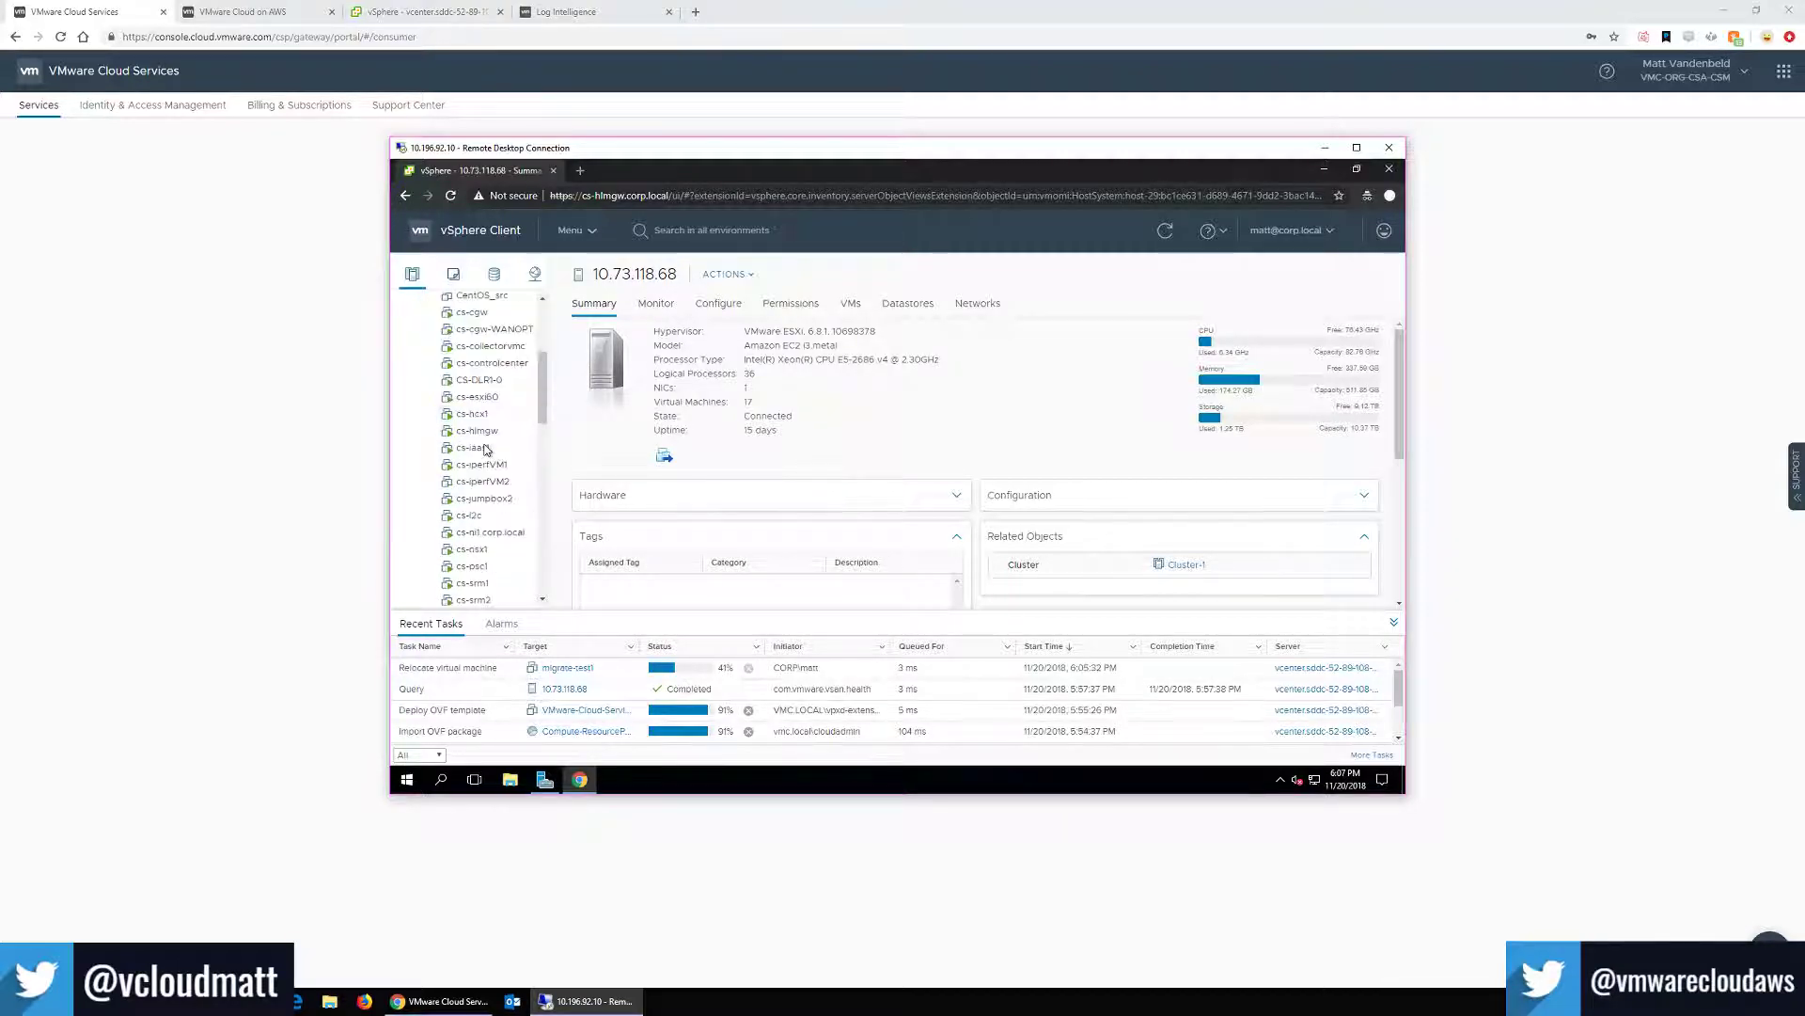
{"action": "scroll", "coordinate": [486, 454], "scroll_direction": "down", "scroll_amount": 10}
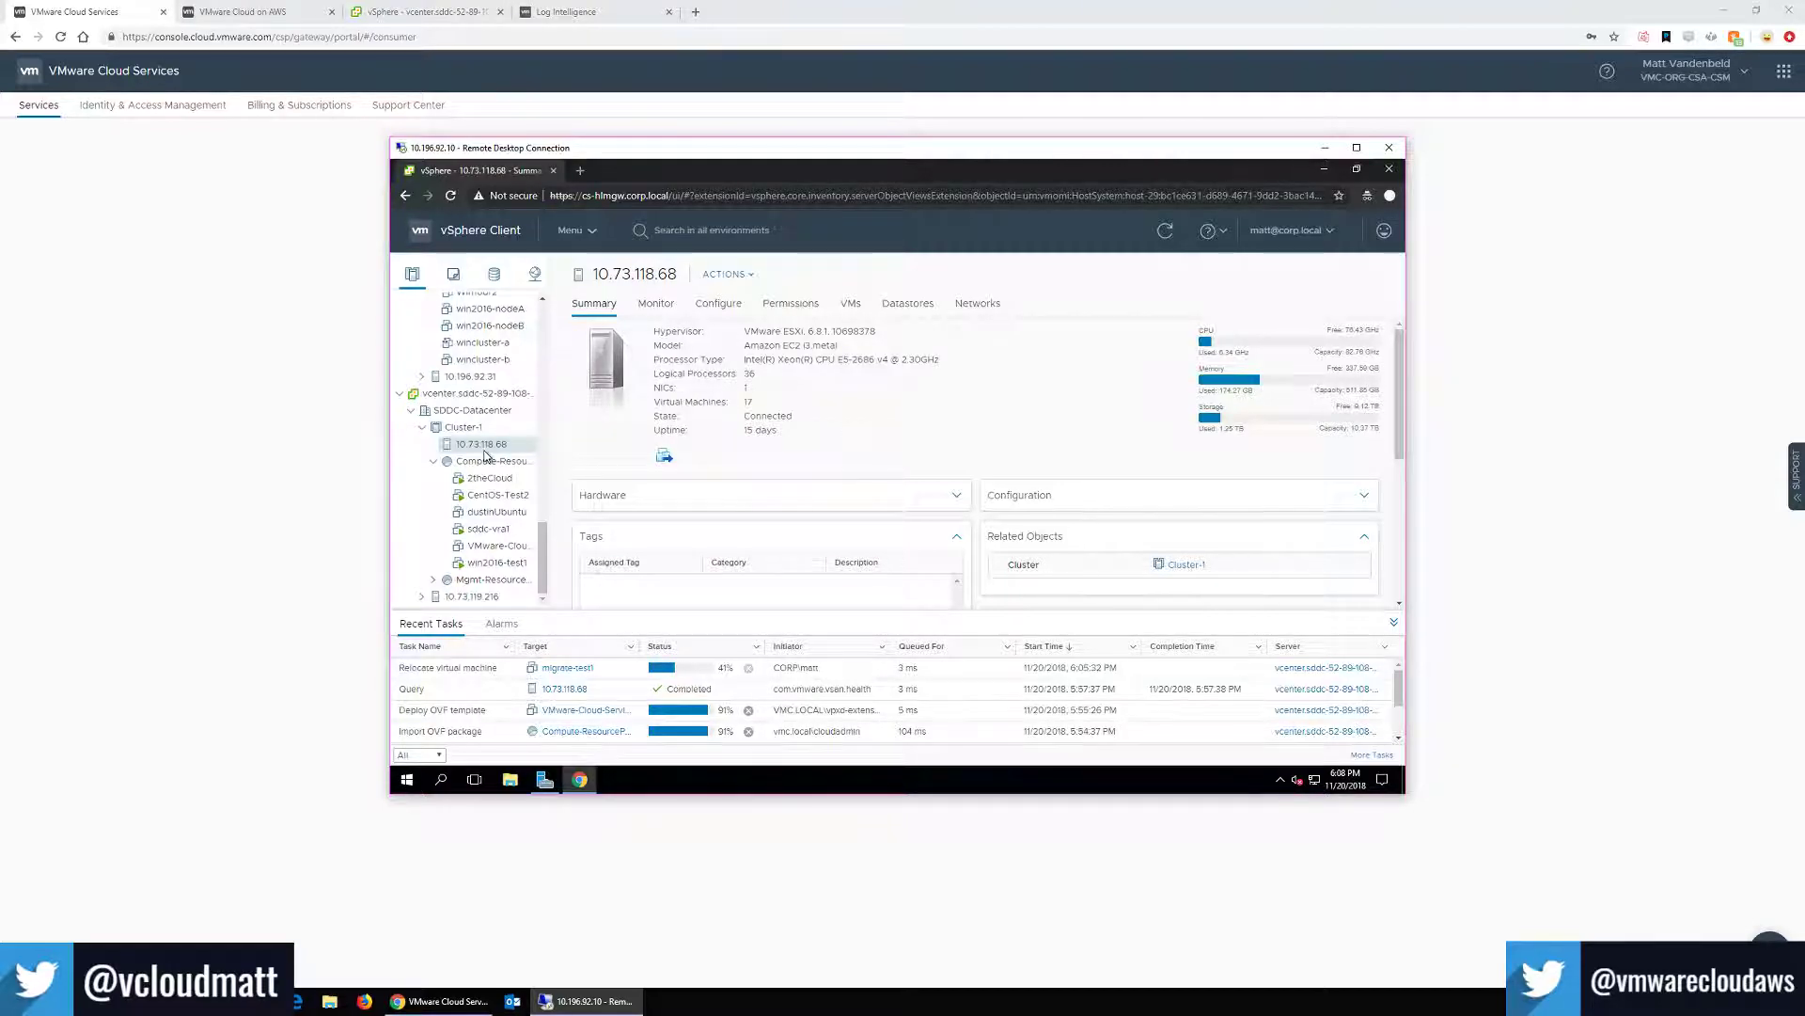
{"action": "scroll", "coordinate": [489, 532], "scroll_direction": "up", "scroll_amount": 3}
{"action": "scroll", "coordinate": [517, 476], "scroll_direction": "up", "scroll_amount": 6}
{"action": "scroll", "coordinate": [516, 475], "scroll_direction": "down", "scroll_amount": 6}
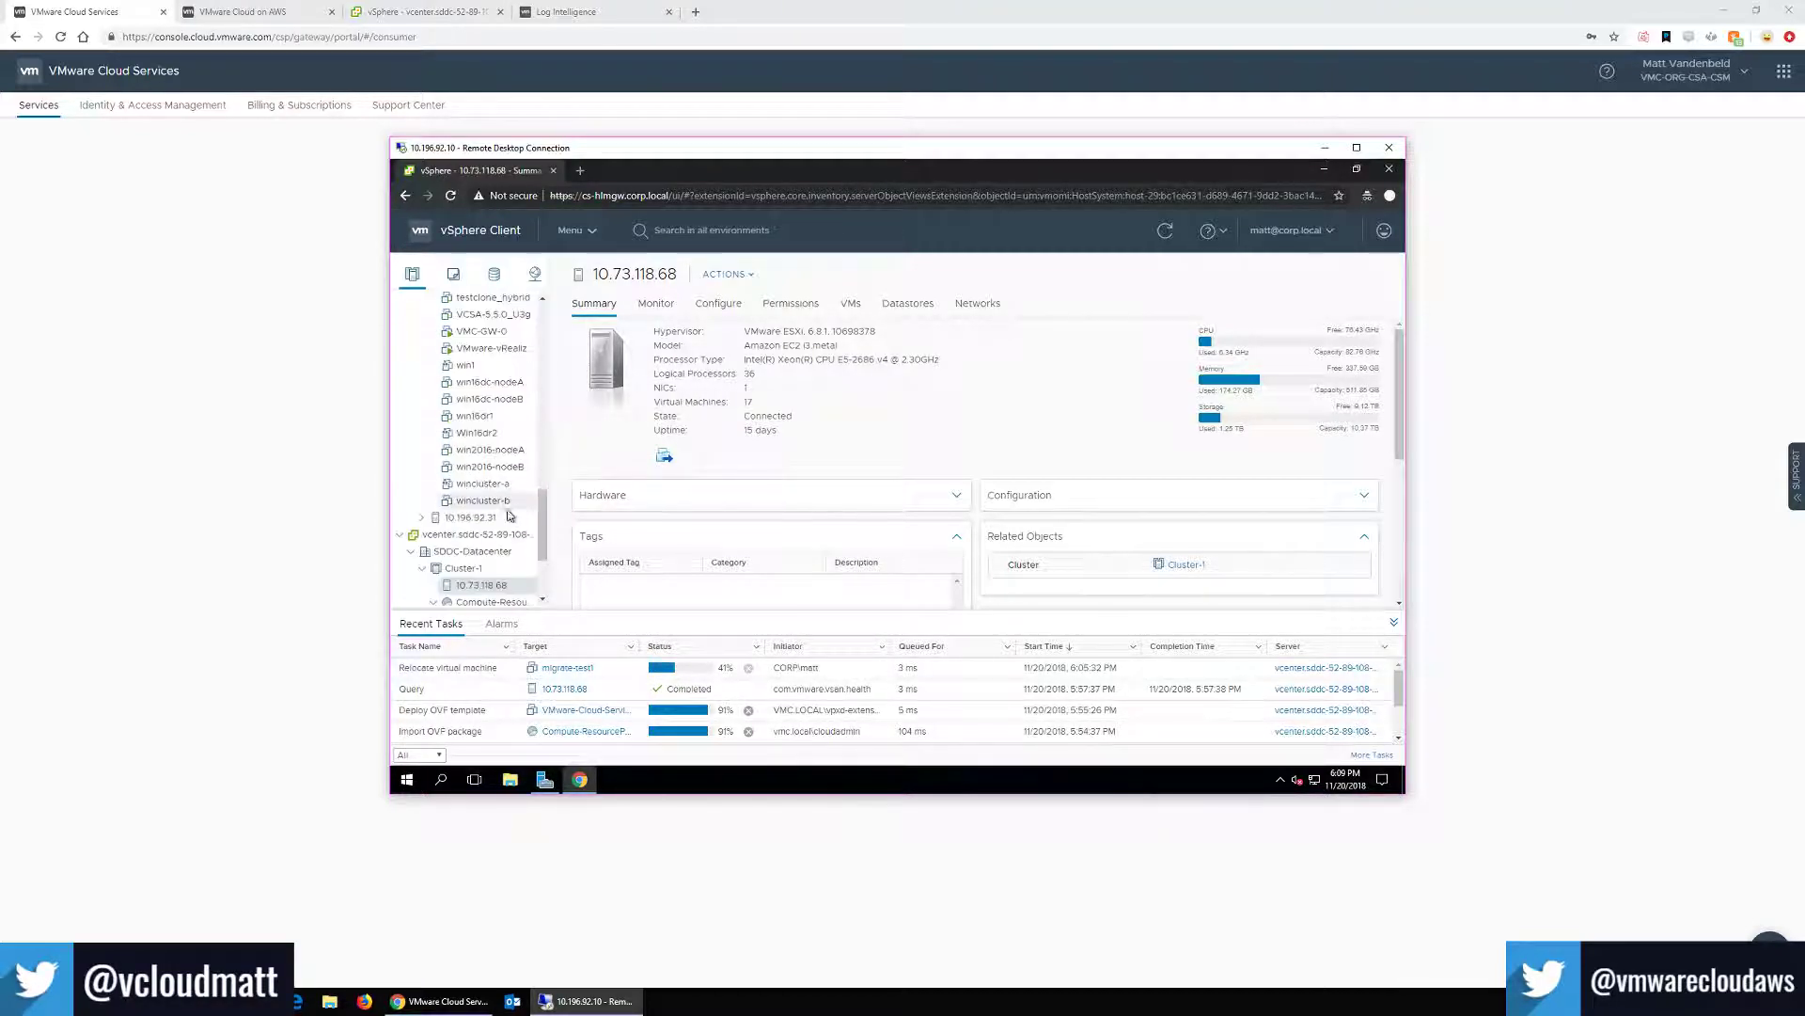
{"action": "scroll", "coordinate": [520, 466], "scroll_direction": "down", "scroll_amount": 3}
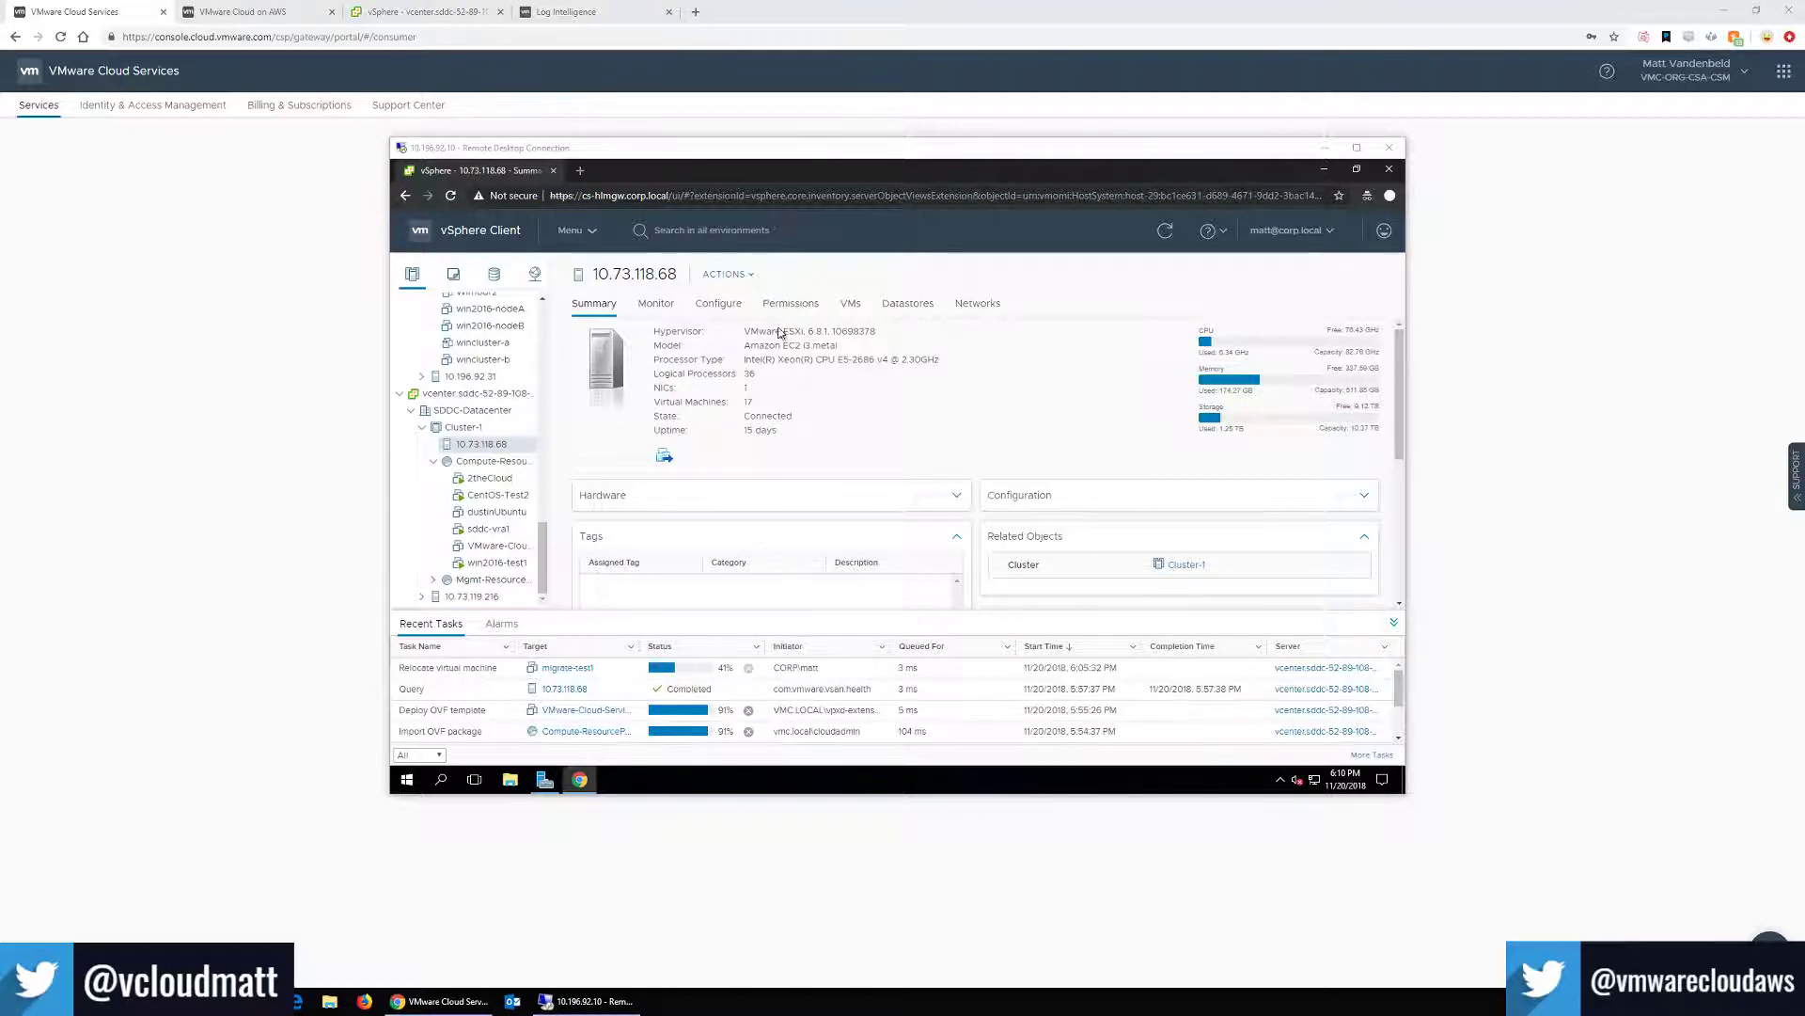
Switch to the VMware Cloud on AWS console and open a new conversation in the support chat.
{"action": "left_click", "coordinate": [1596, 752]}
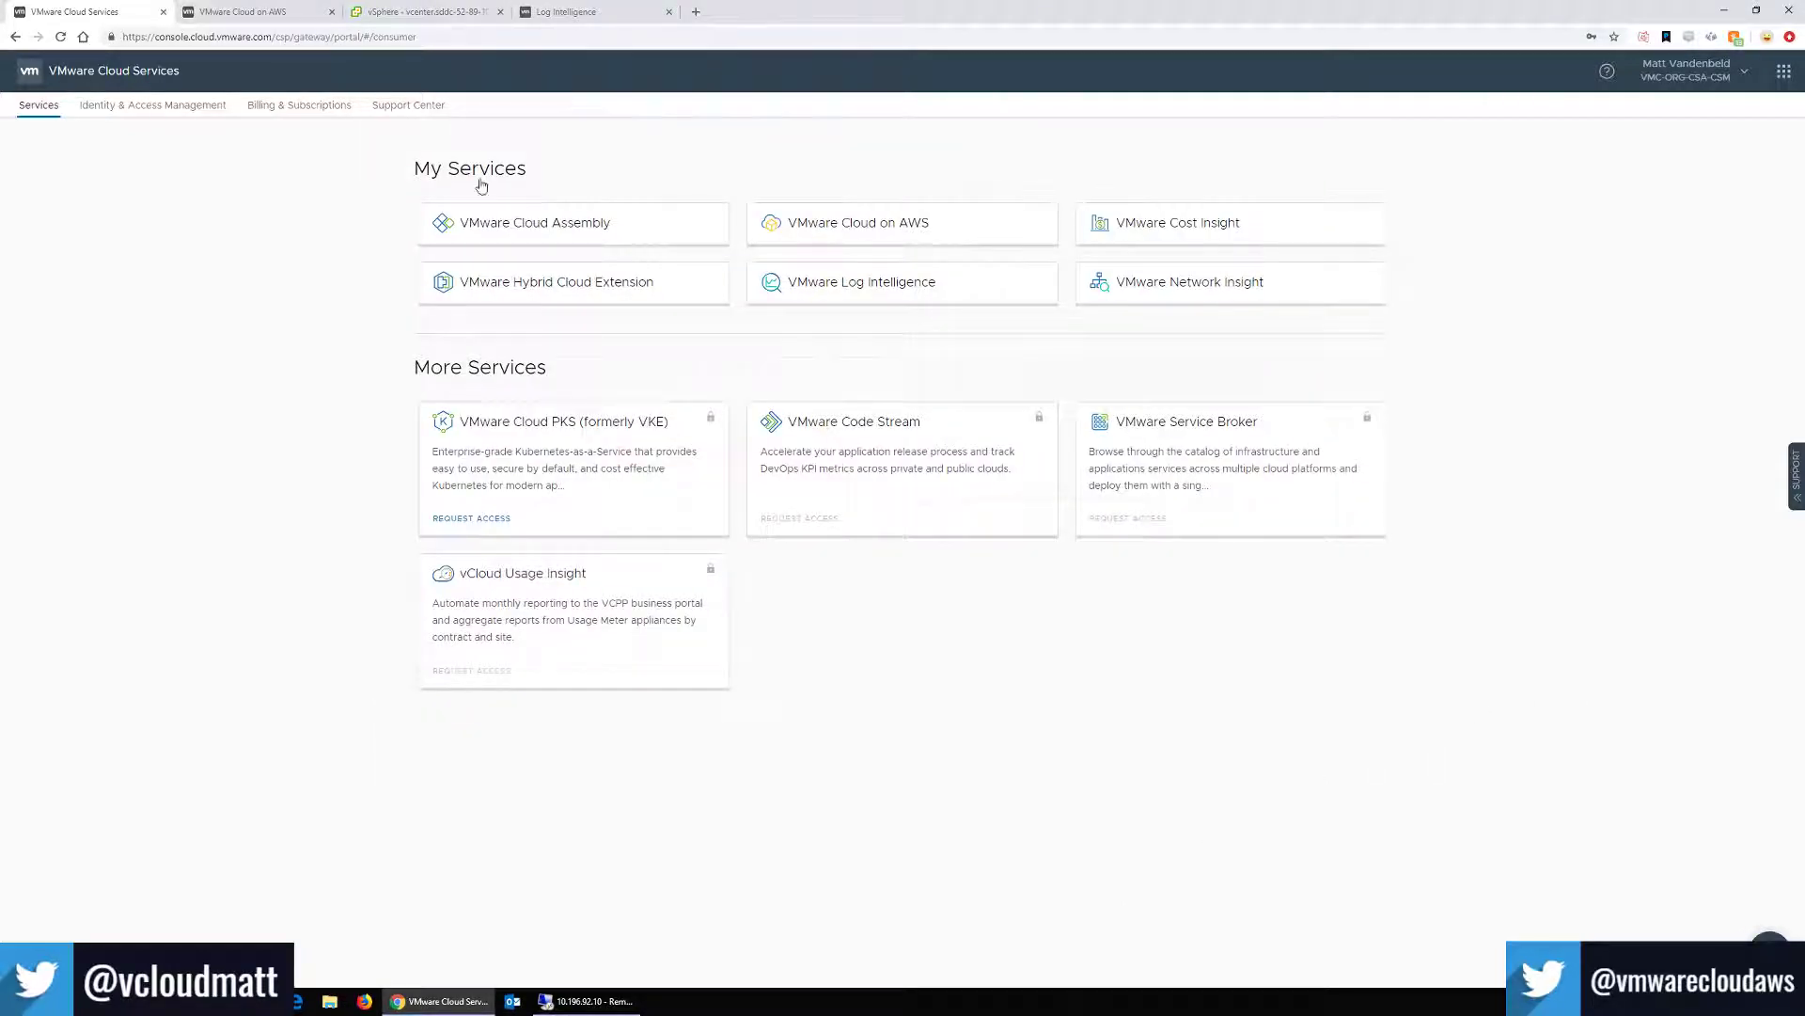
{"action": "left_click", "coordinate": [268, 13]}
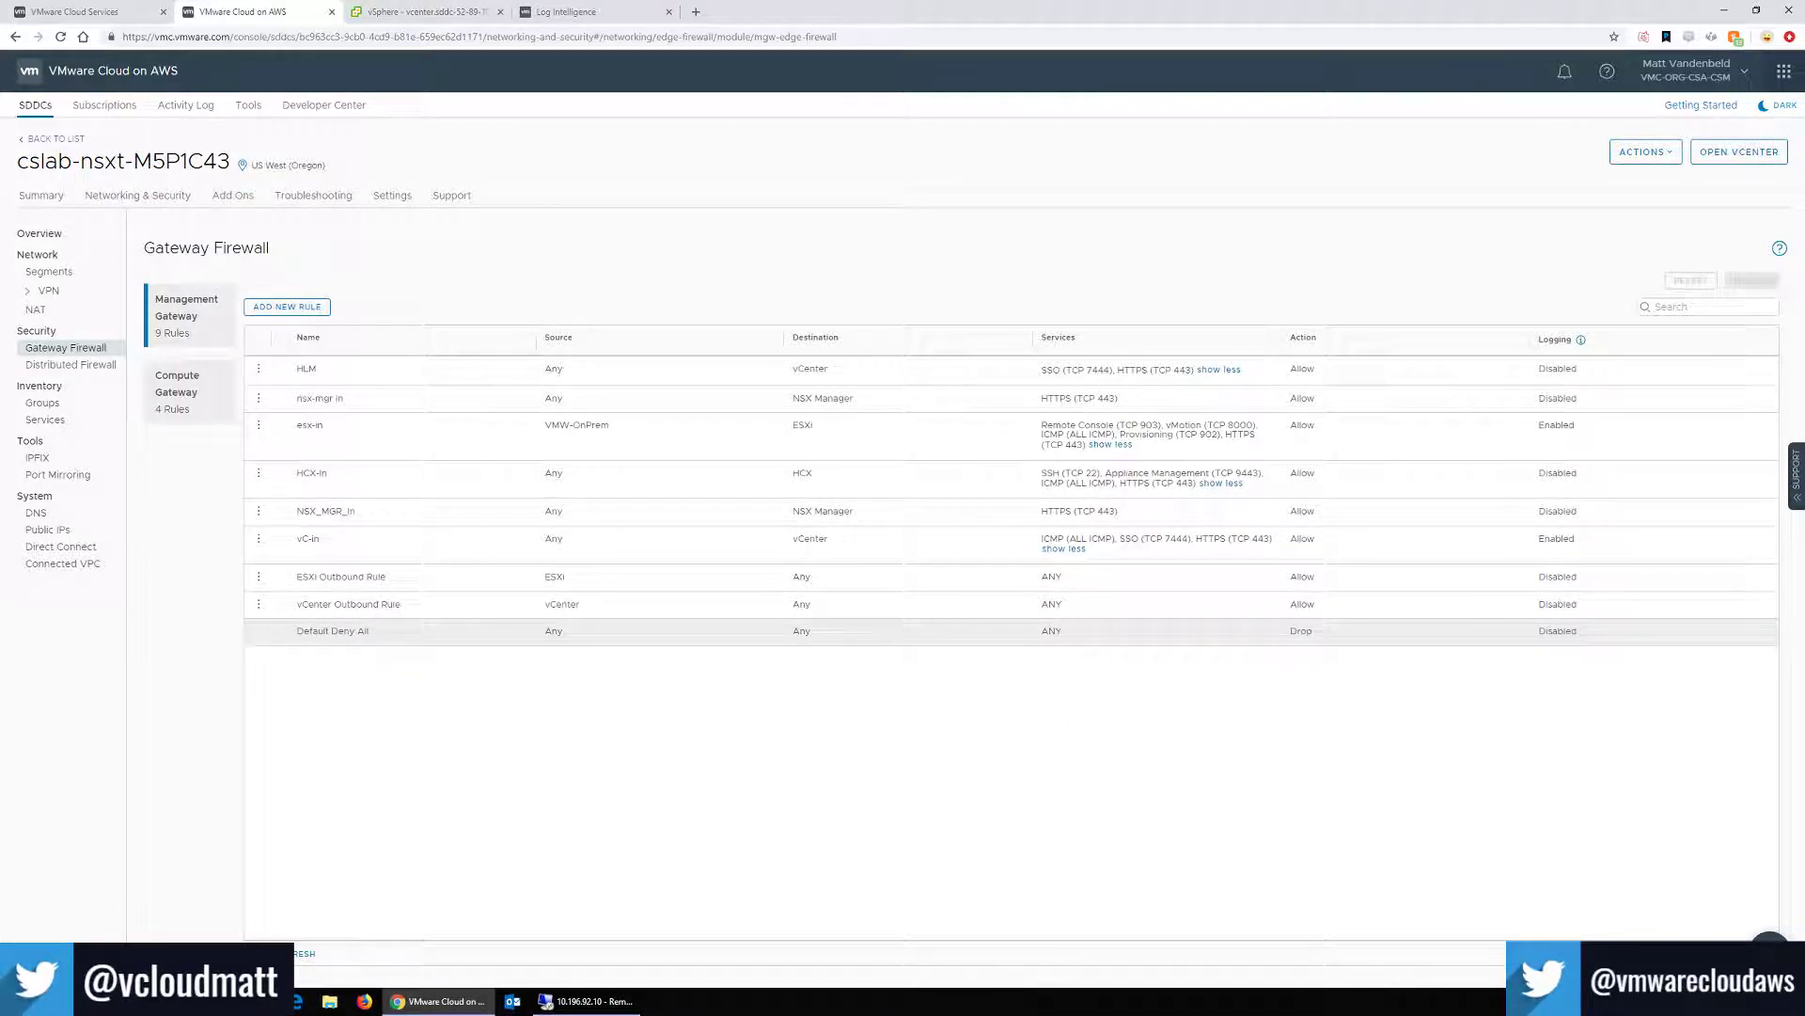
{"action": "left_click", "coordinate": [1796, 475]}
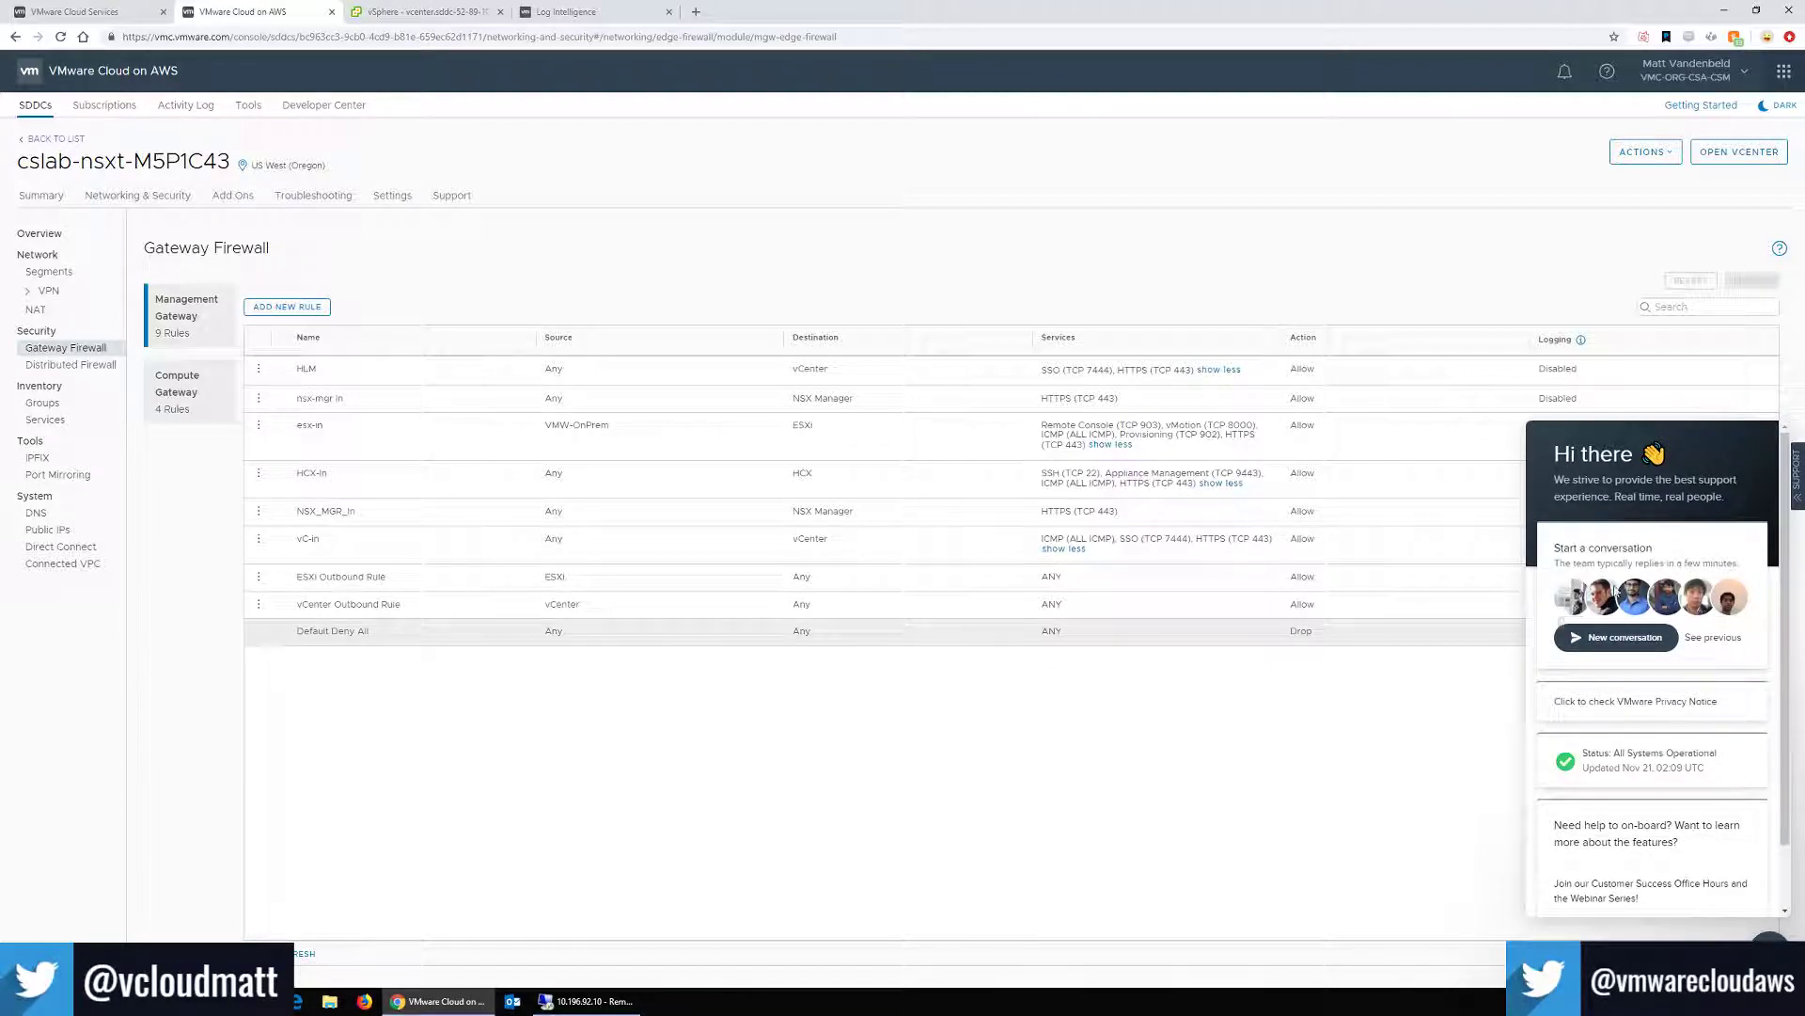
{"action": "left_click", "coordinate": [1622, 637]}
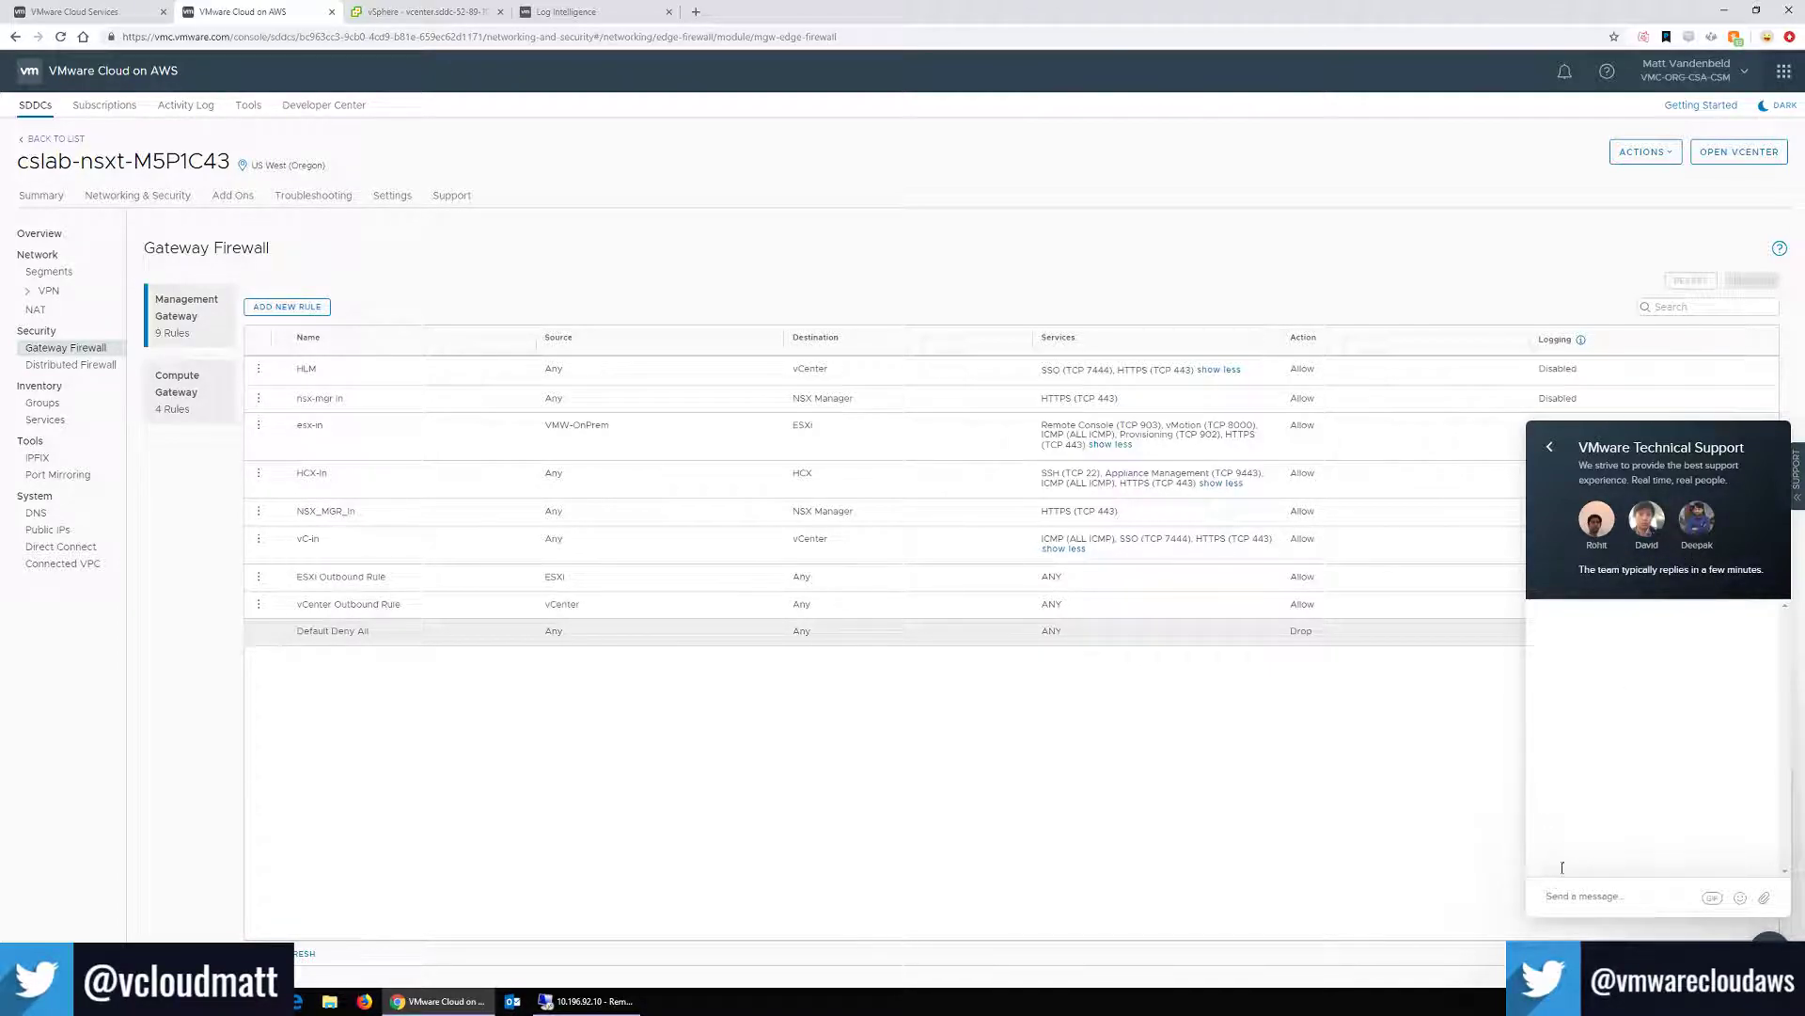
Close the support chat and open HCX for SDDC cslab-nsxt-M5P1C43 from the VMware Hybrid Cloud Extension service.
{"action": "left_click", "coordinate": [1550, 447]}
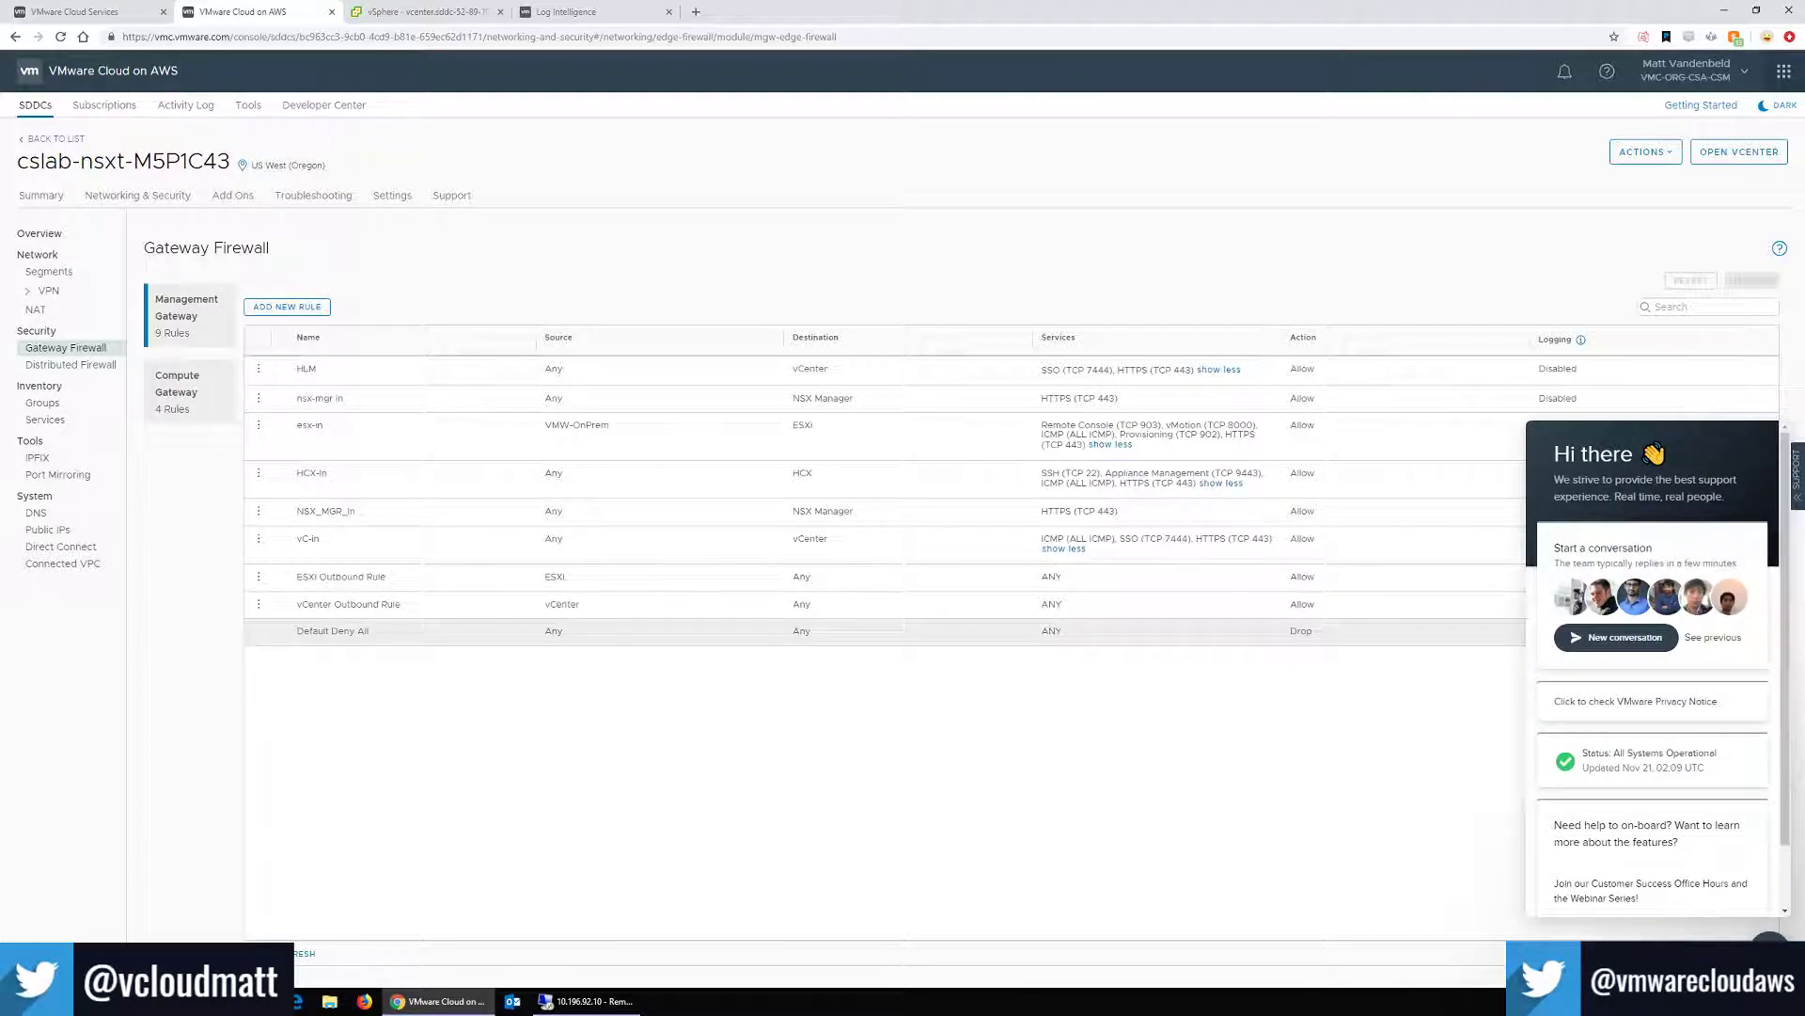
{"action": "left_click", "coordinate": [939, 805]}
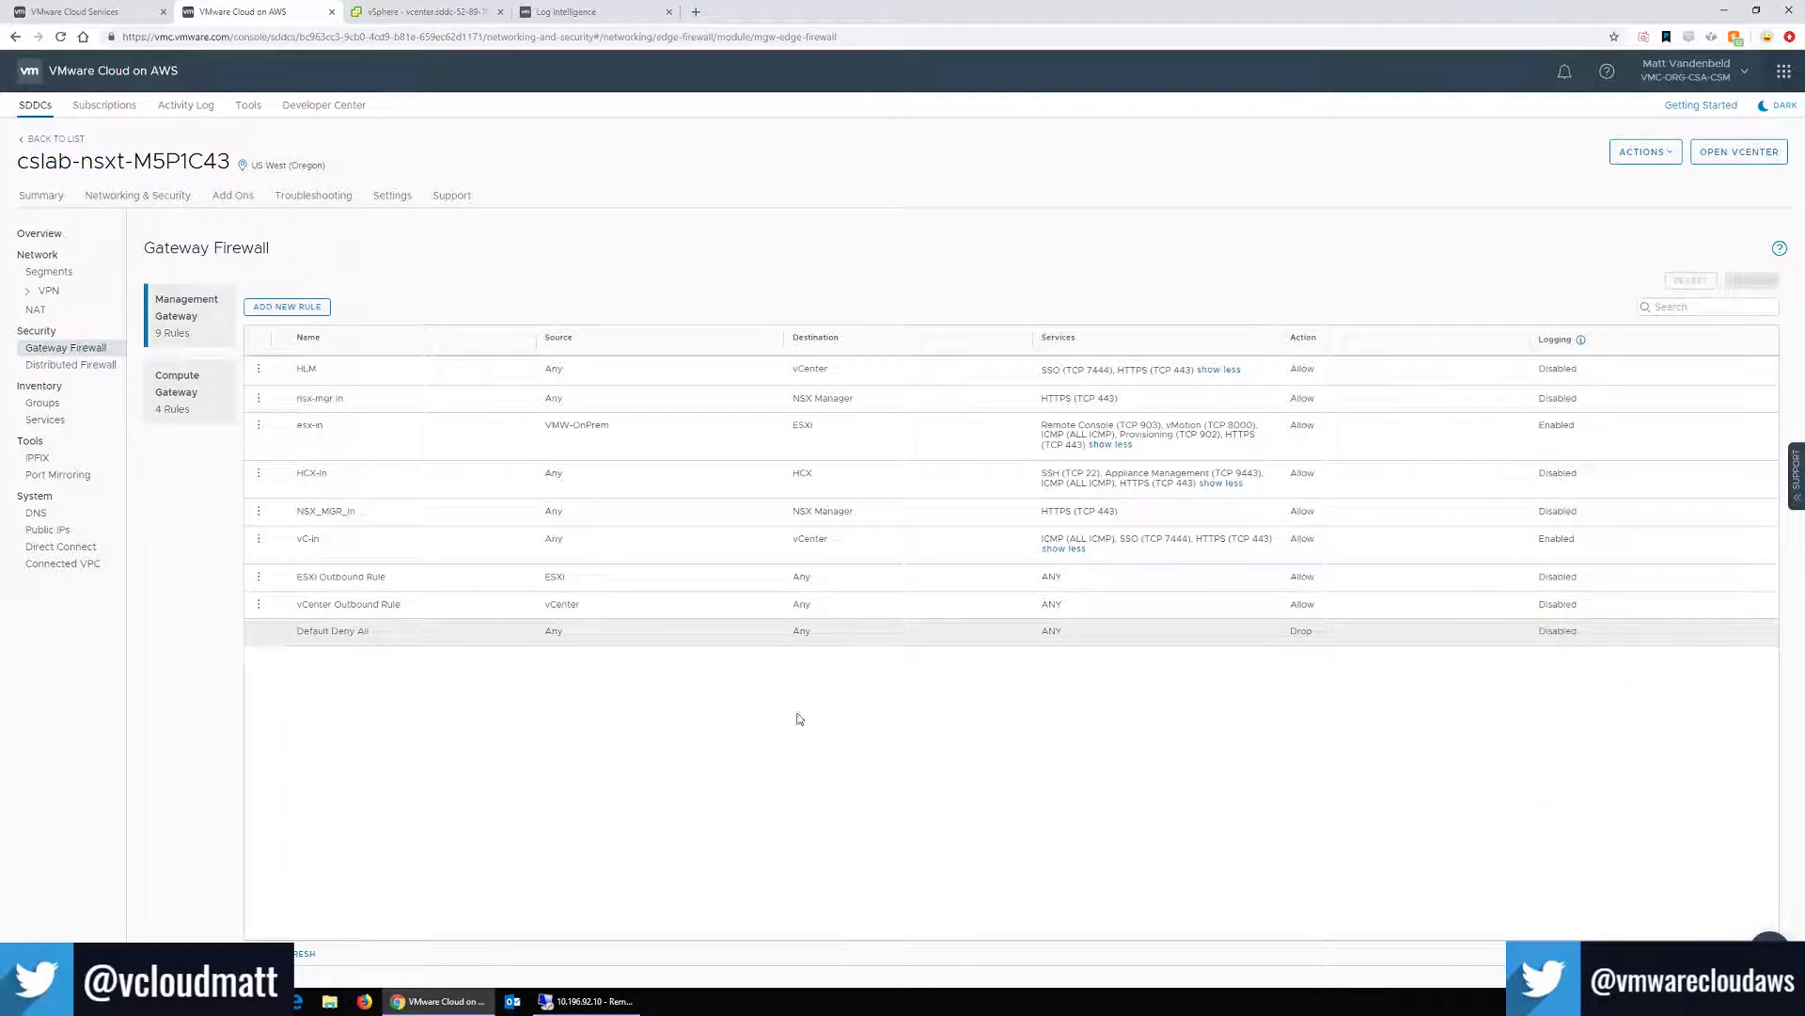
{"action": "left_click", "coordinate": [91, 19]}
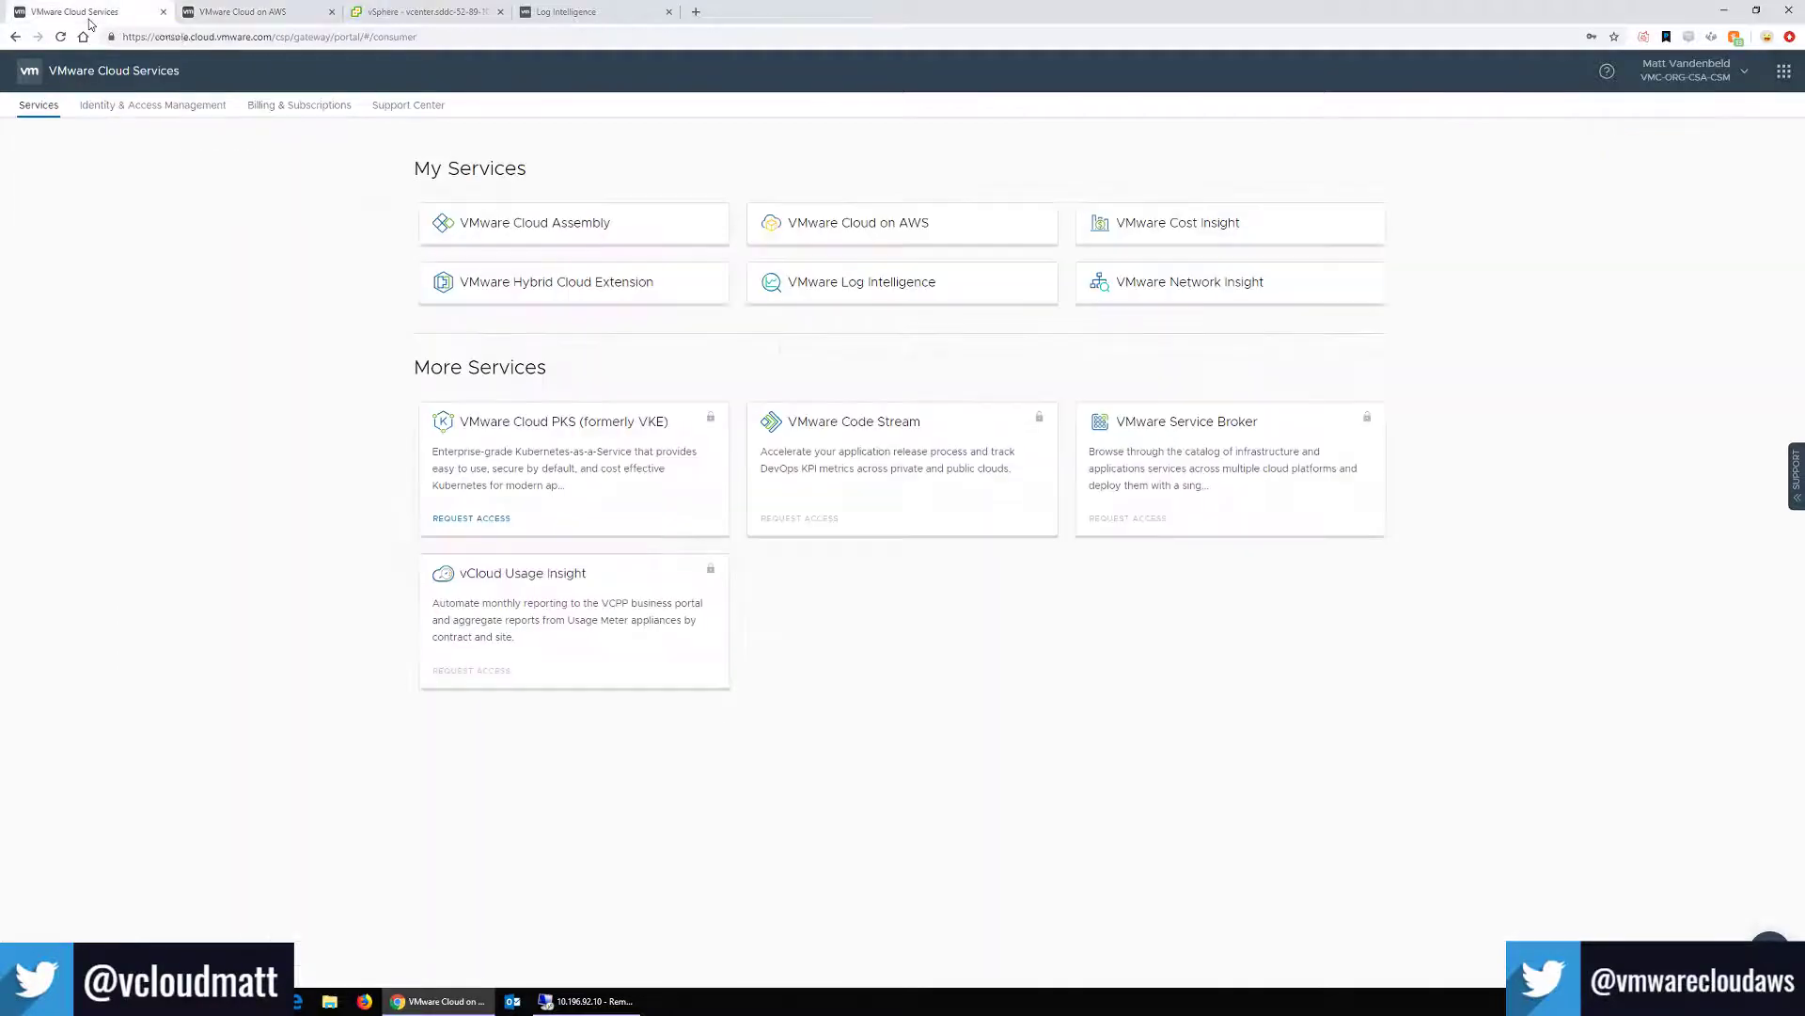
{"action": "left_click", "coordinate": [616, 307]}
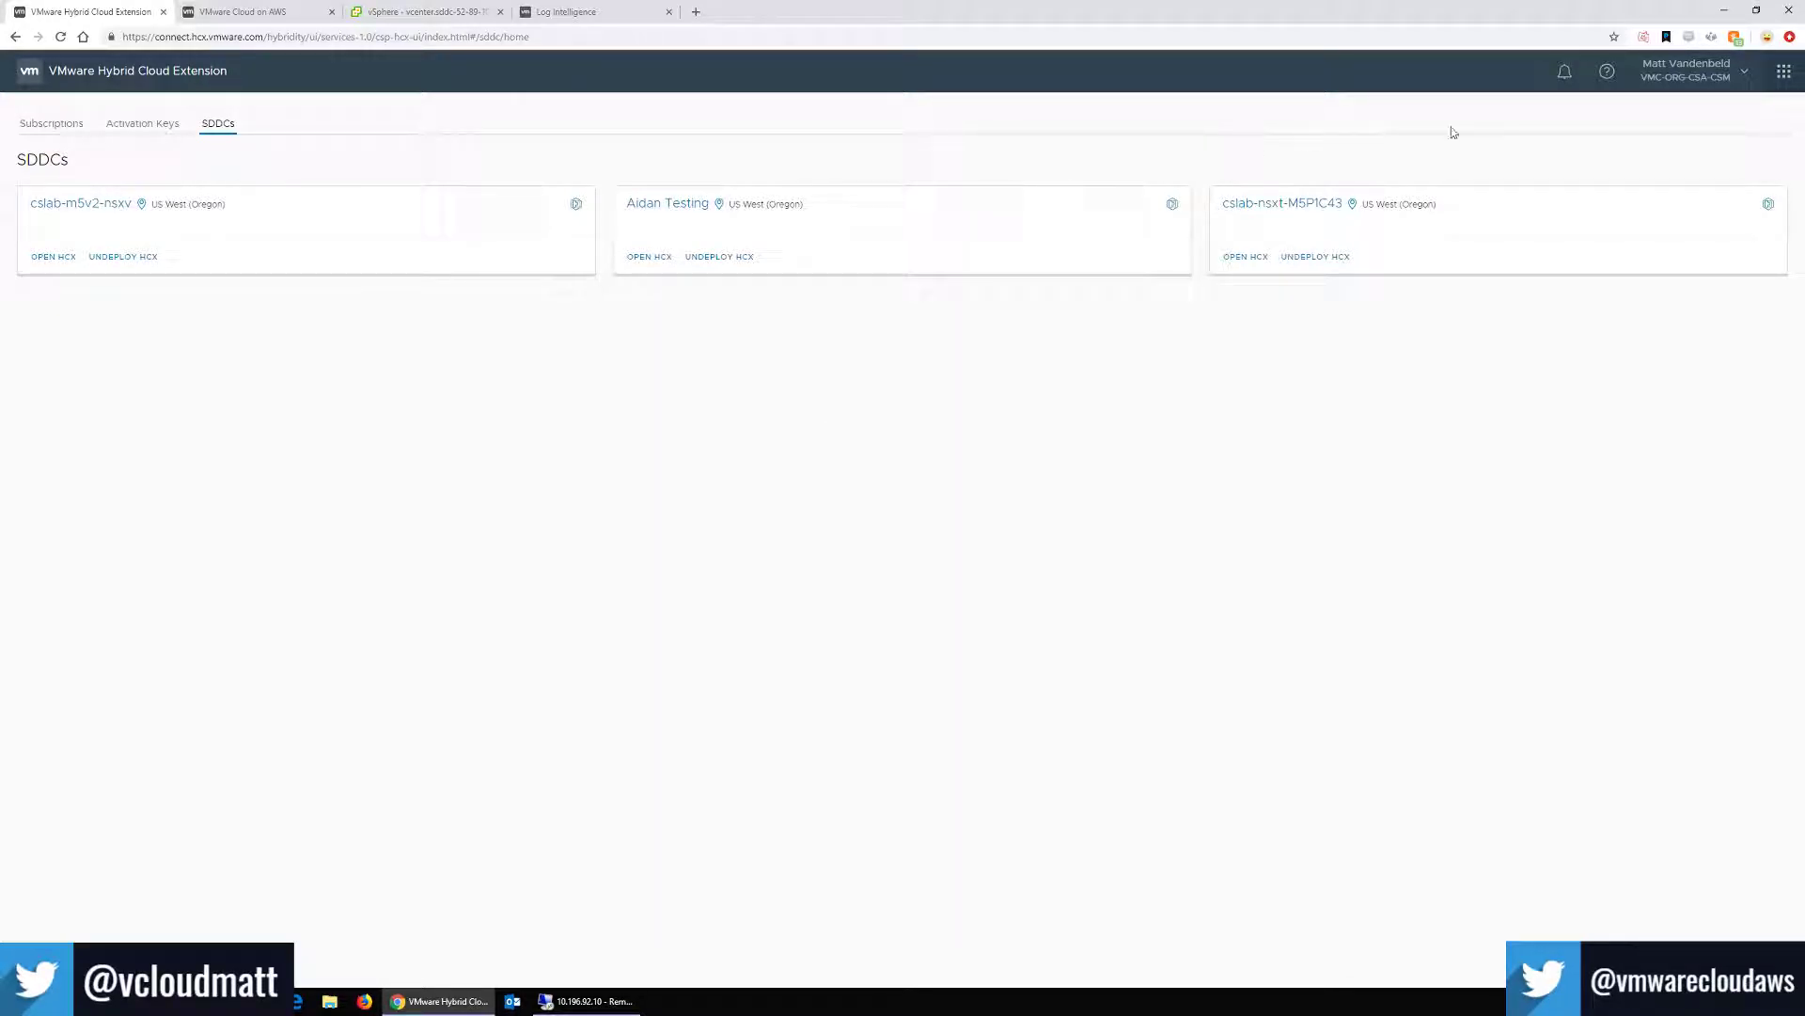
{"action": "left_click", "coordinate": [1239, 260]}
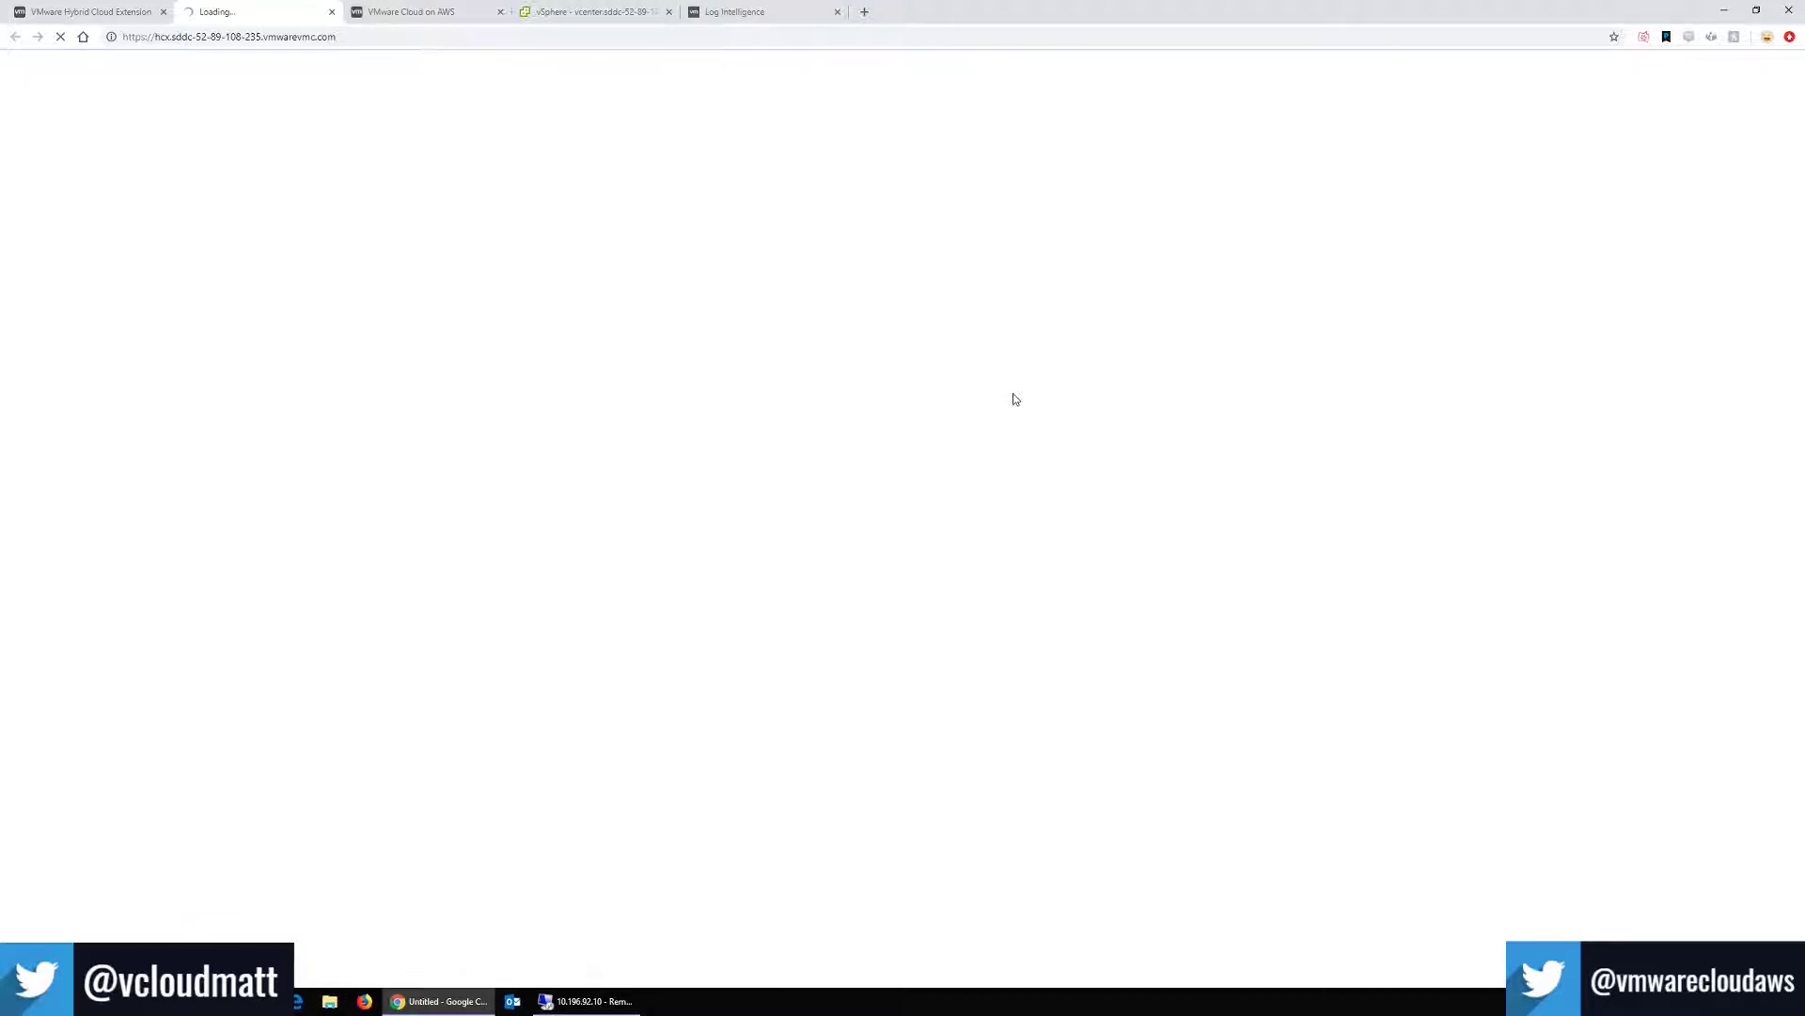
Switch to the vSphere Client in the remote desktop session, refresh the inventory, and open the summary of on-premises VM migrate-test1.
{"action": "left_click", "coordinate": [414, 12]}
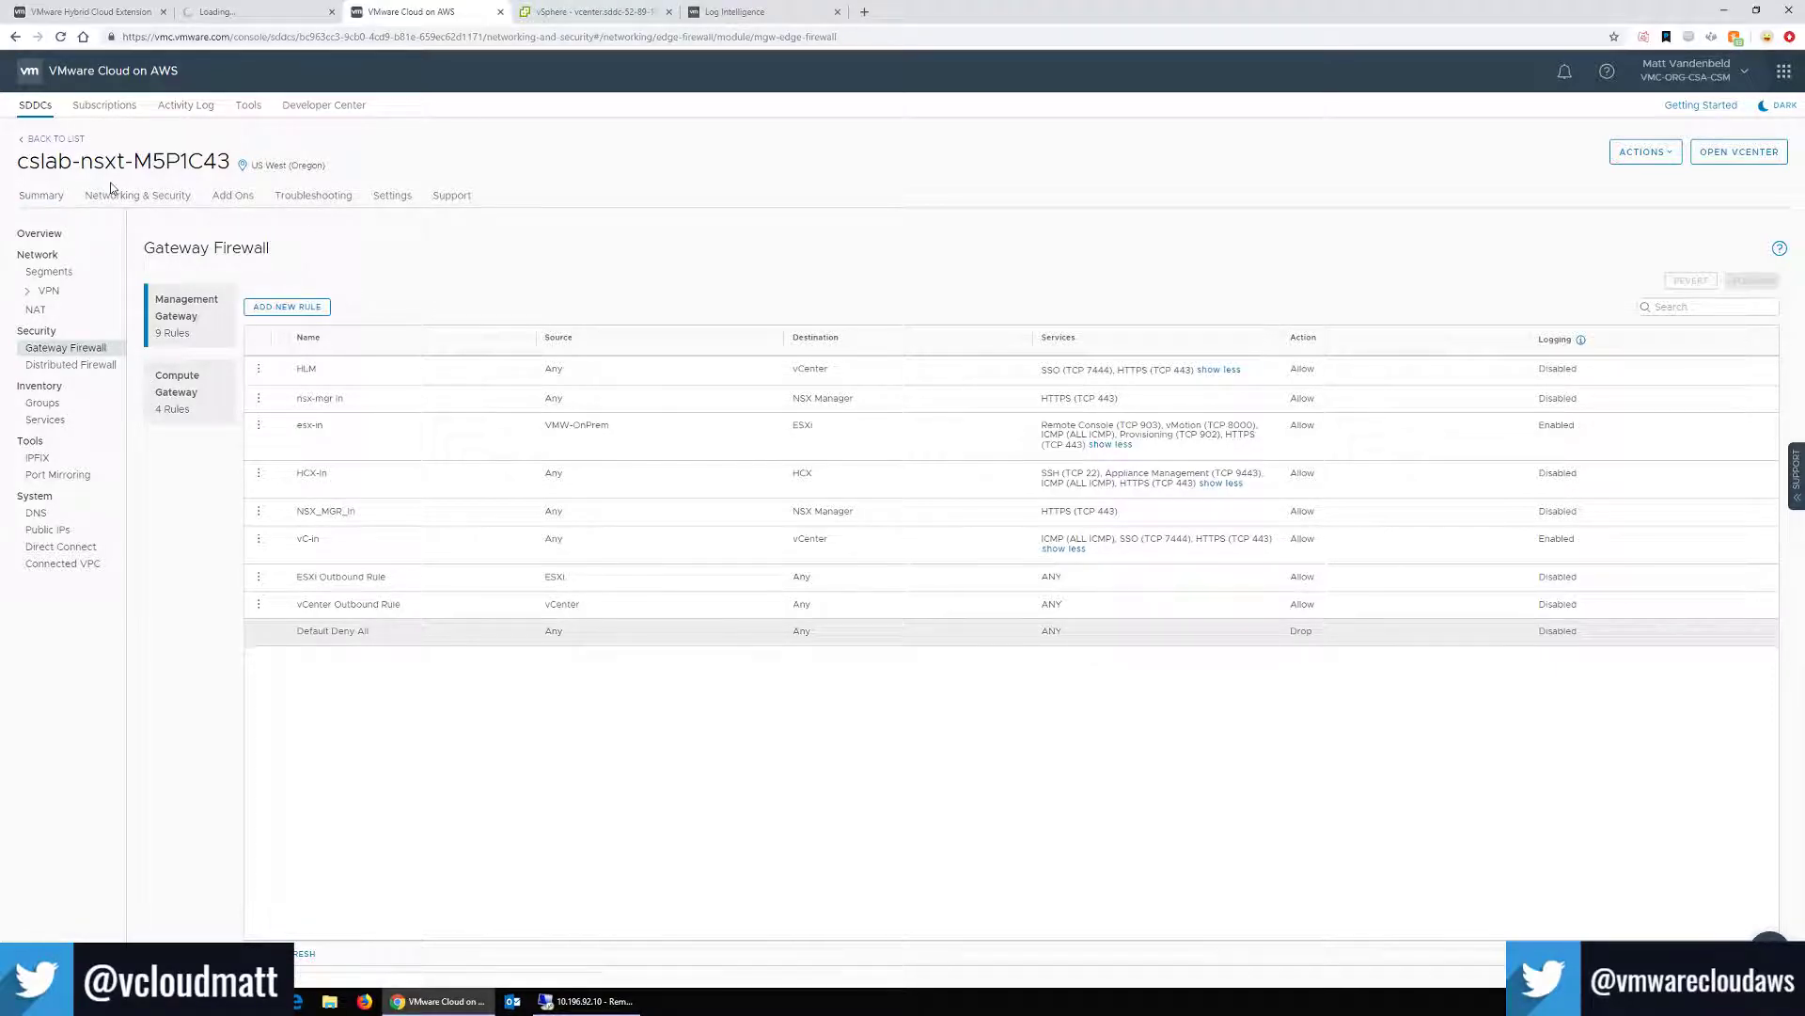
{"action": "left_click", "coordinate": [602, 13]}
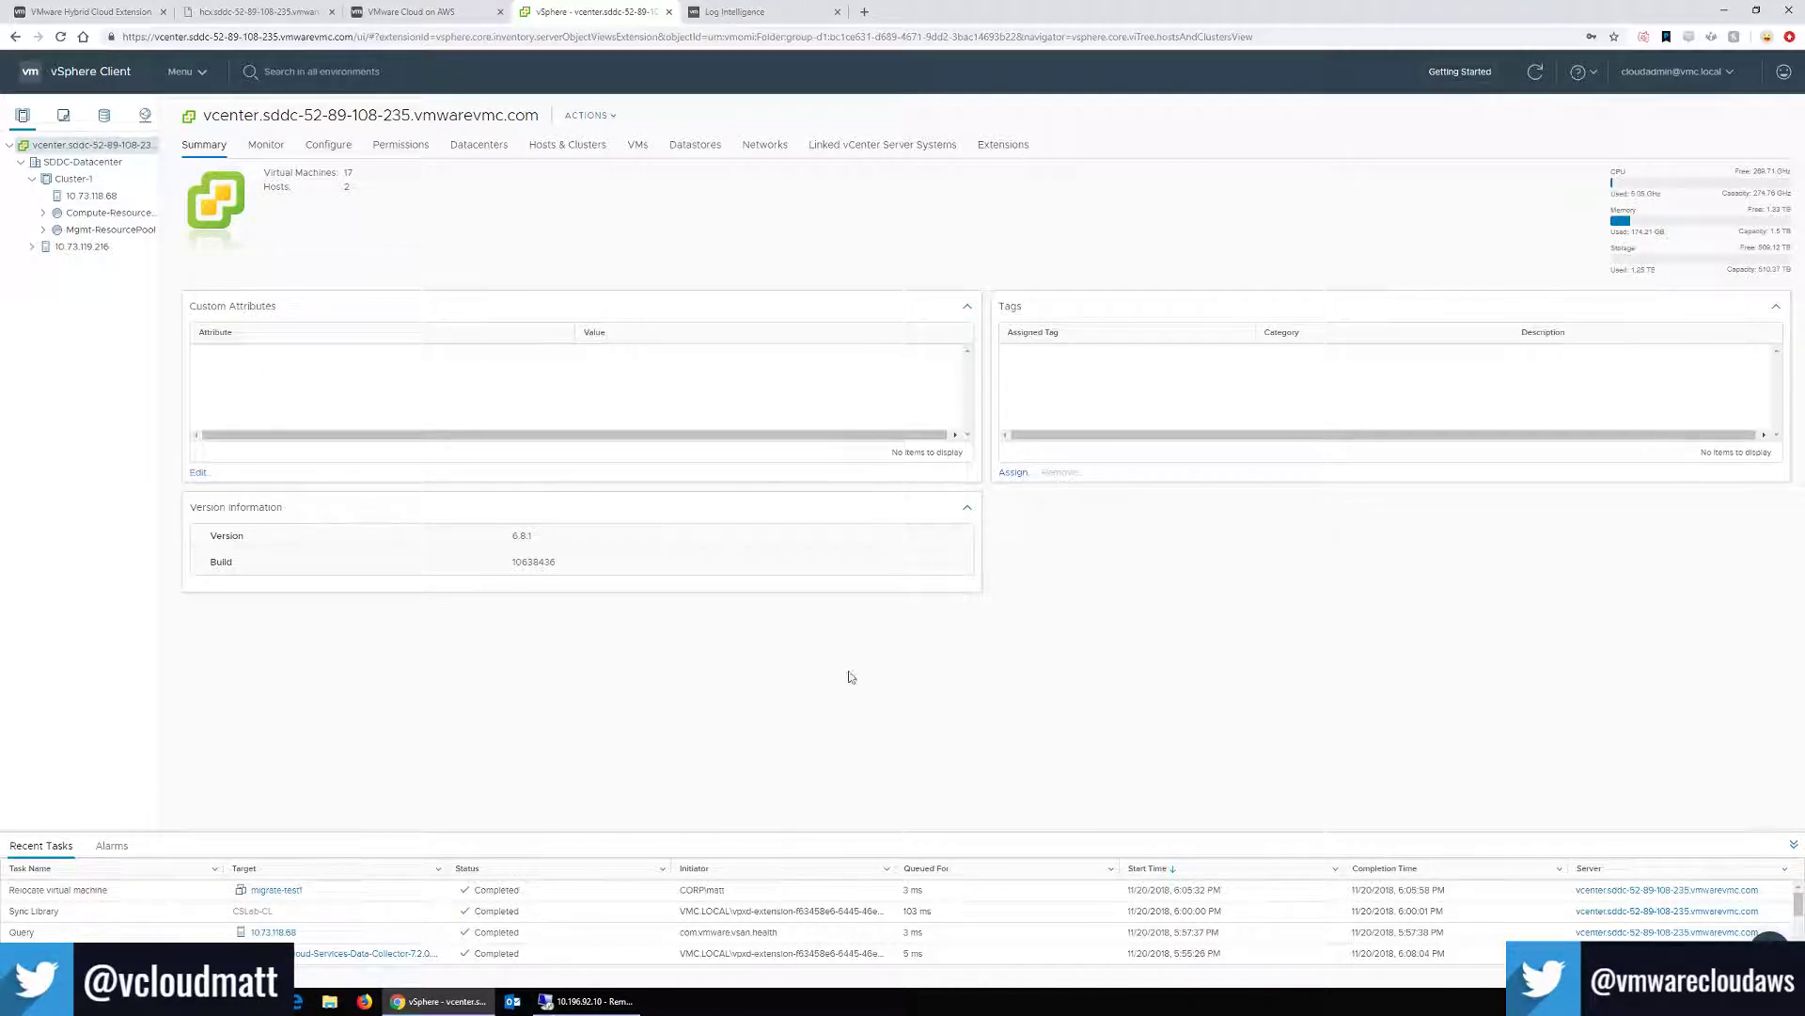
{"action": "left_click", "coordinate": [585, 1000]}
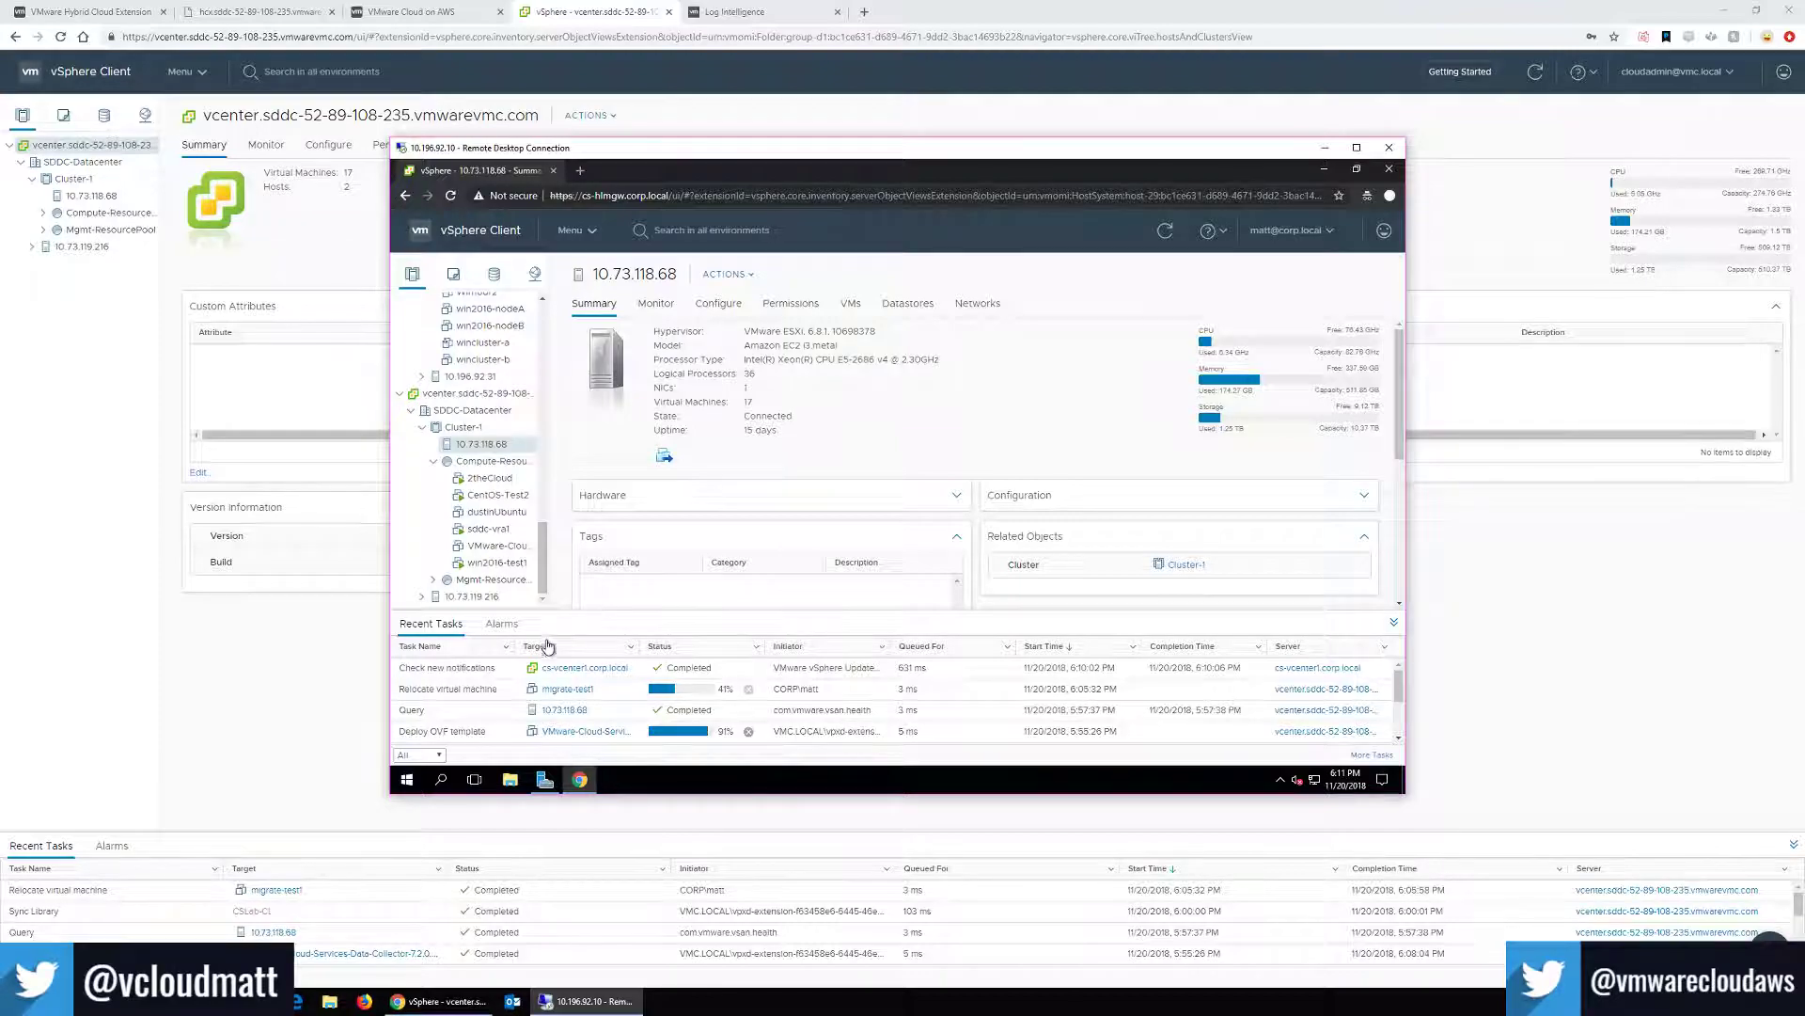
{"action": "mouse_move", "coordinate": [580, 1009]}
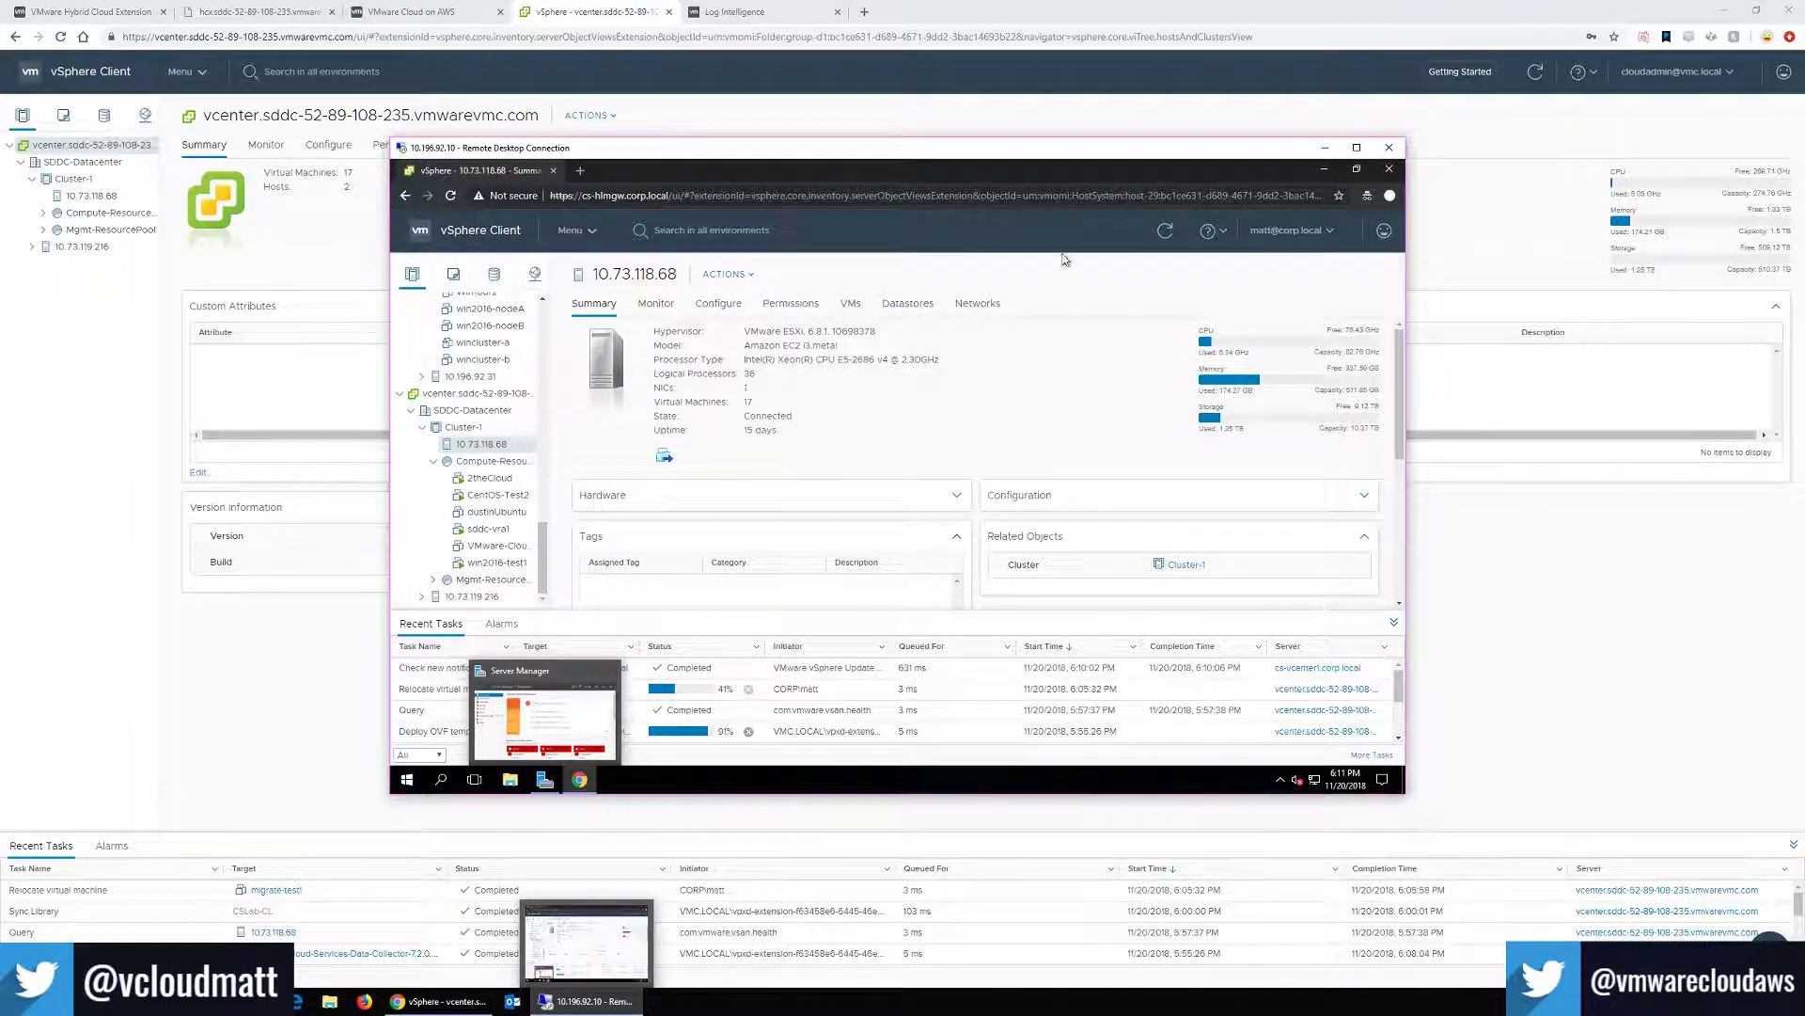
{"action": "left_click", "coordinate": [1165, 230]}
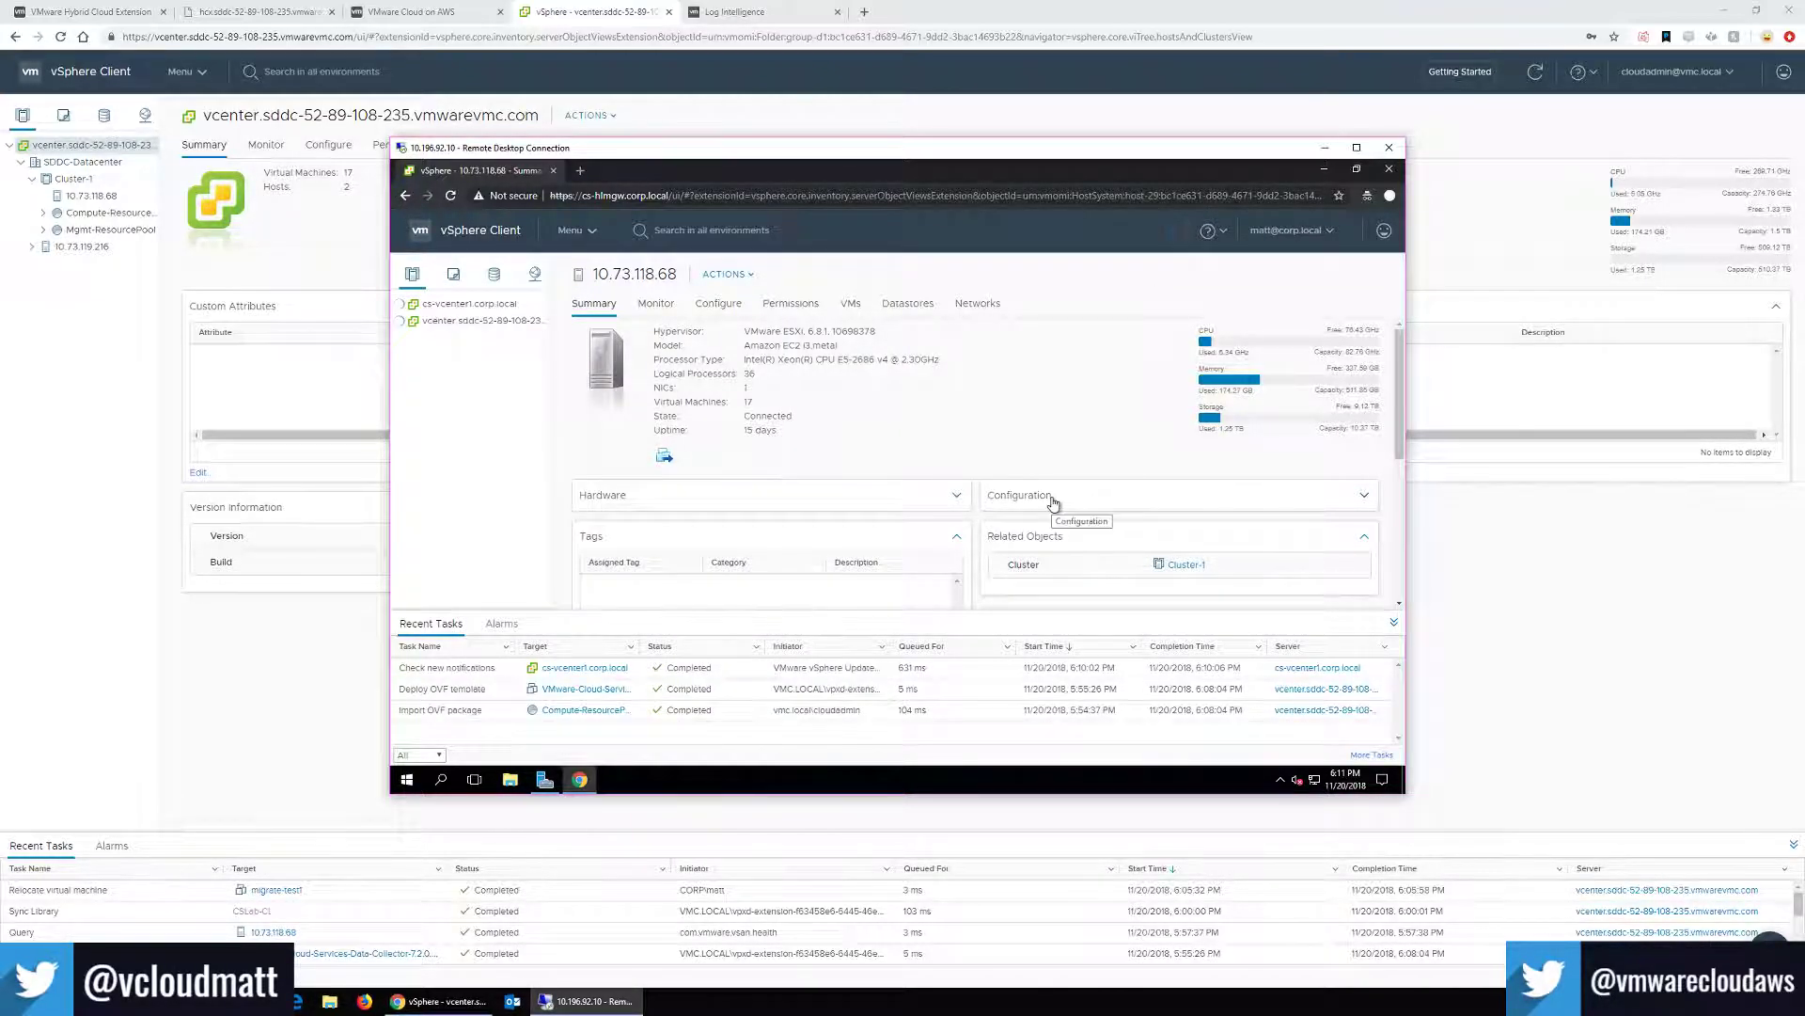
{"action": "scroll", "coordinate": [484, 463], "scroll_direction": "up", "scroll_amount": 10}
{"action": "scroll", "coordinate": [496, 467], "scroll_direction": "down", "scroll_amount": 2}
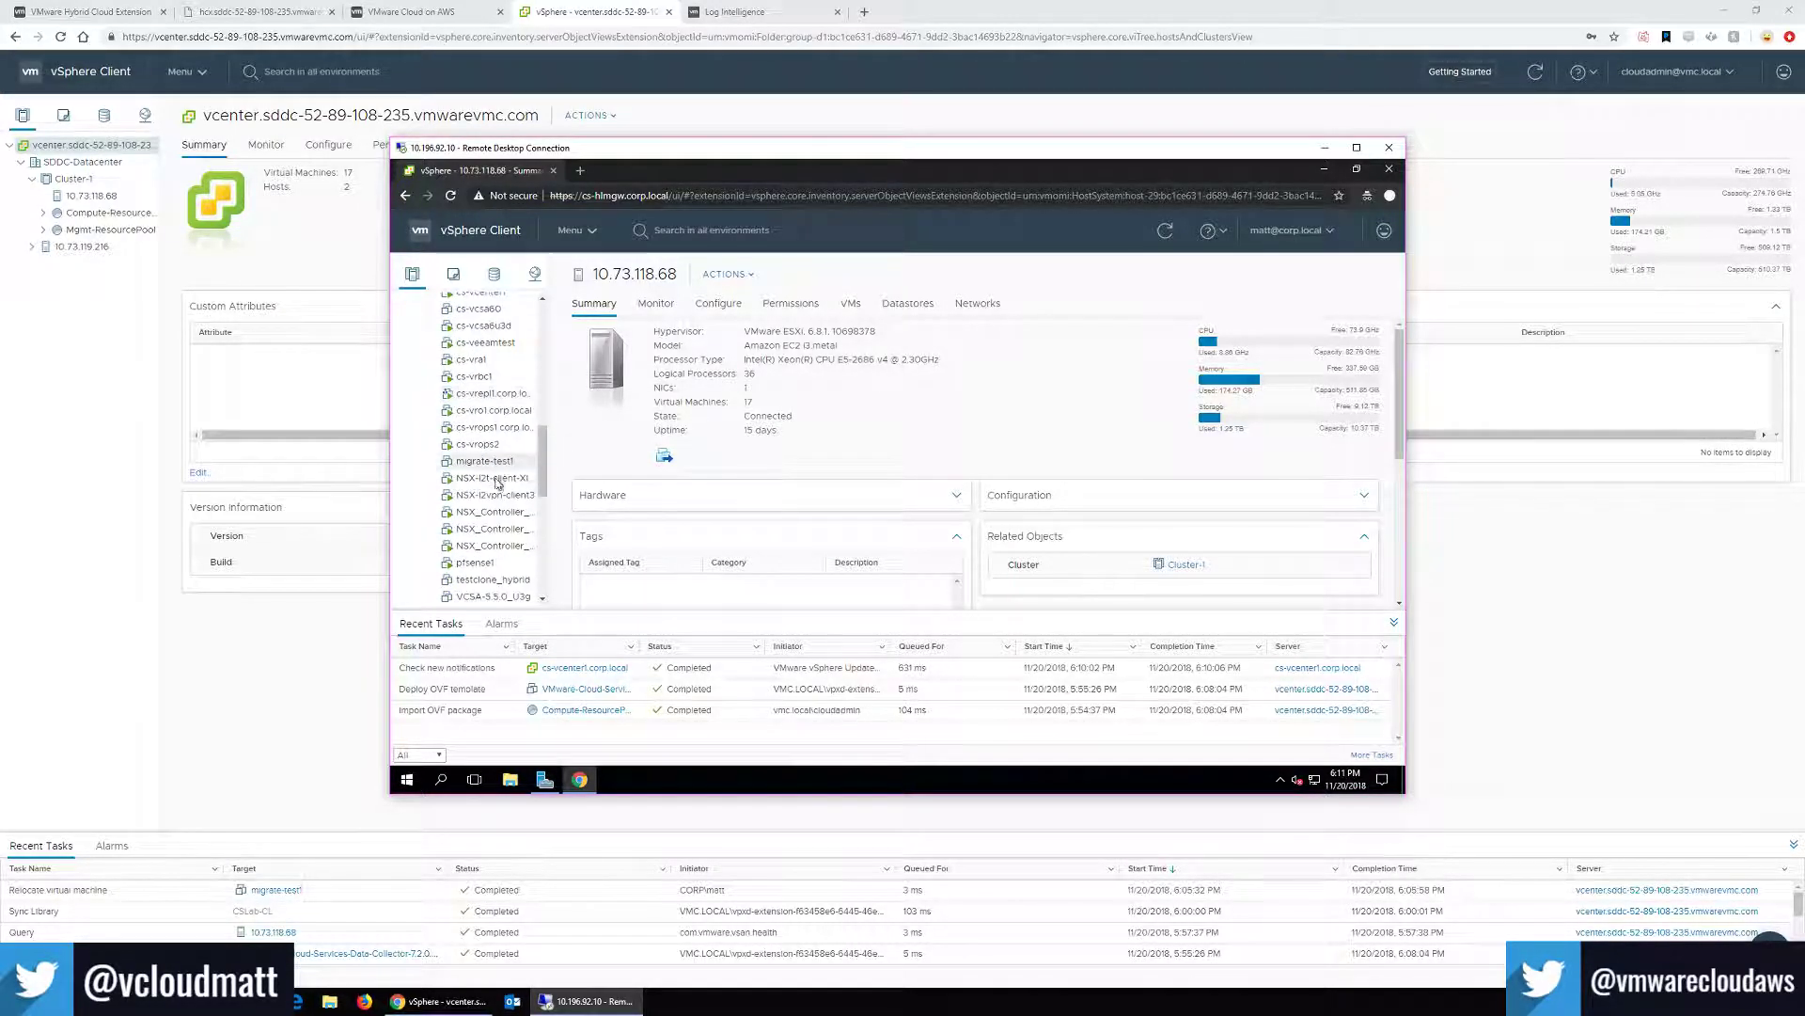
{"action": "left_click", "coordinate": [538, 460]}
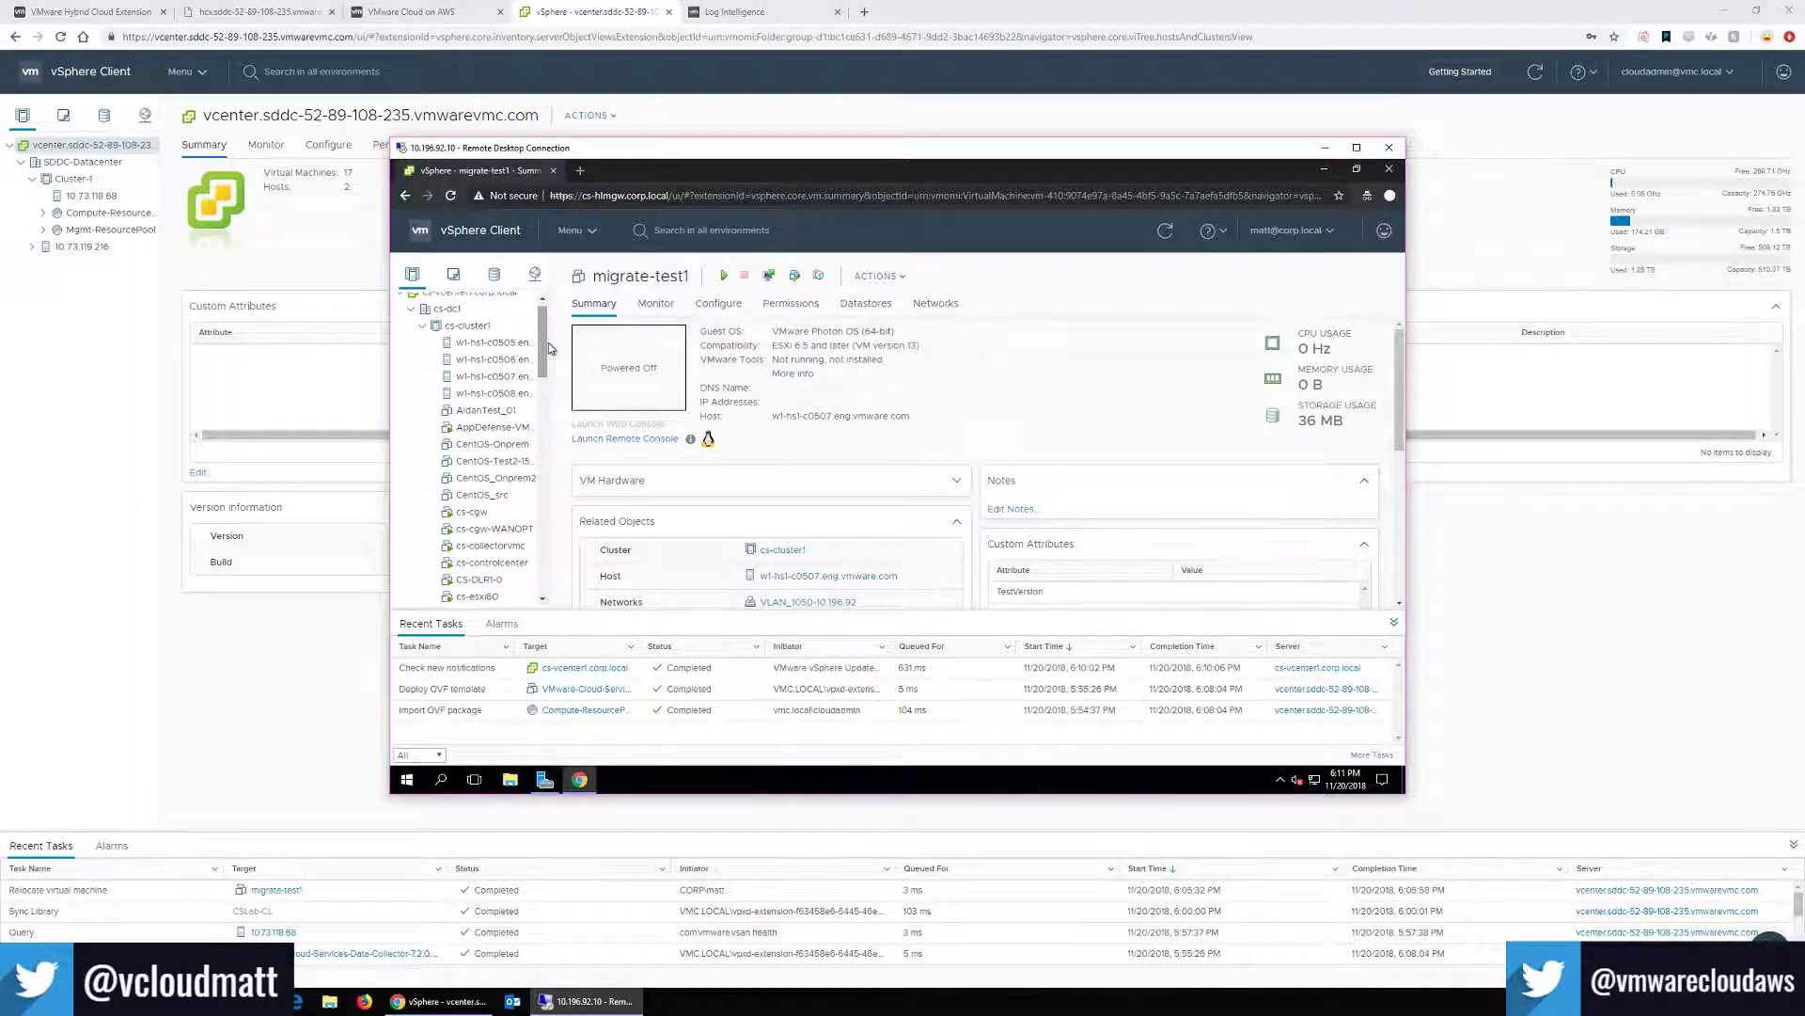
Start migrating migrate-test1 with the option to change both compute resource and storage.
{"action": "left_click_drag", "start_coordinate": [540, 335], "coordinate": [542, 475]}
{"action": "right_click", "coordinate": [501, 366]}
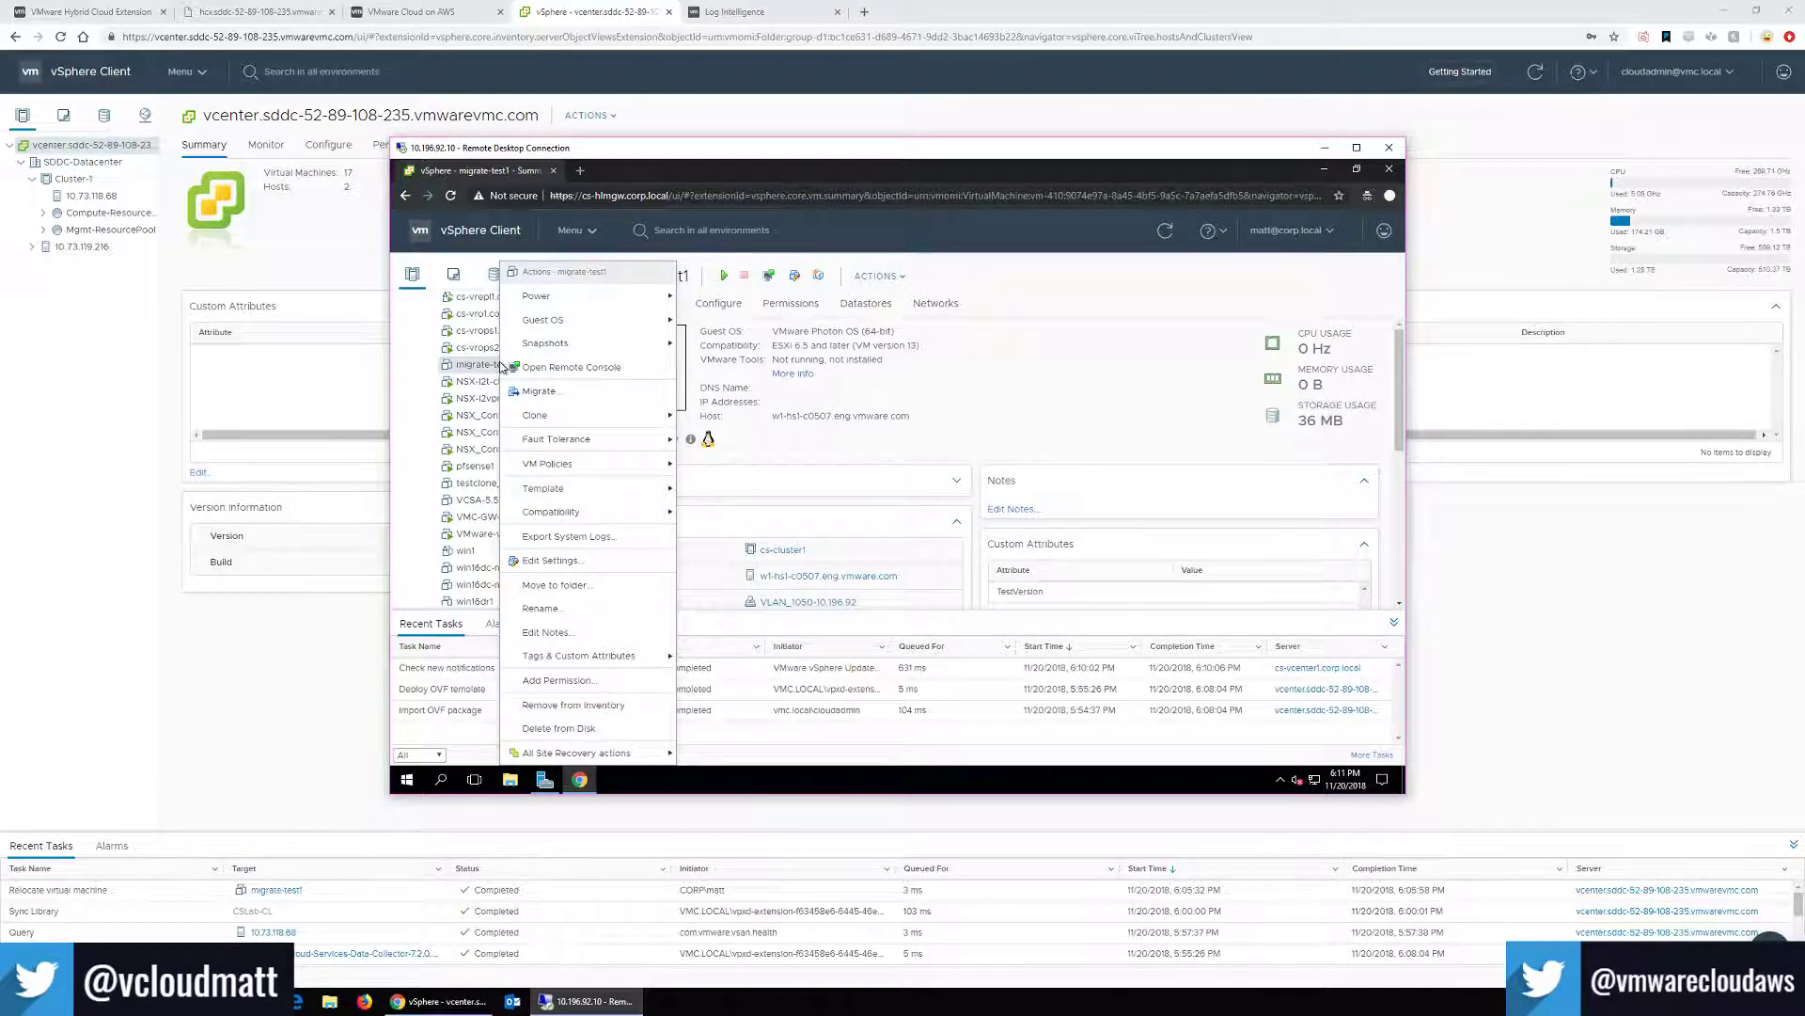
{"action": "left_click", "coordinate": [548, 393]}
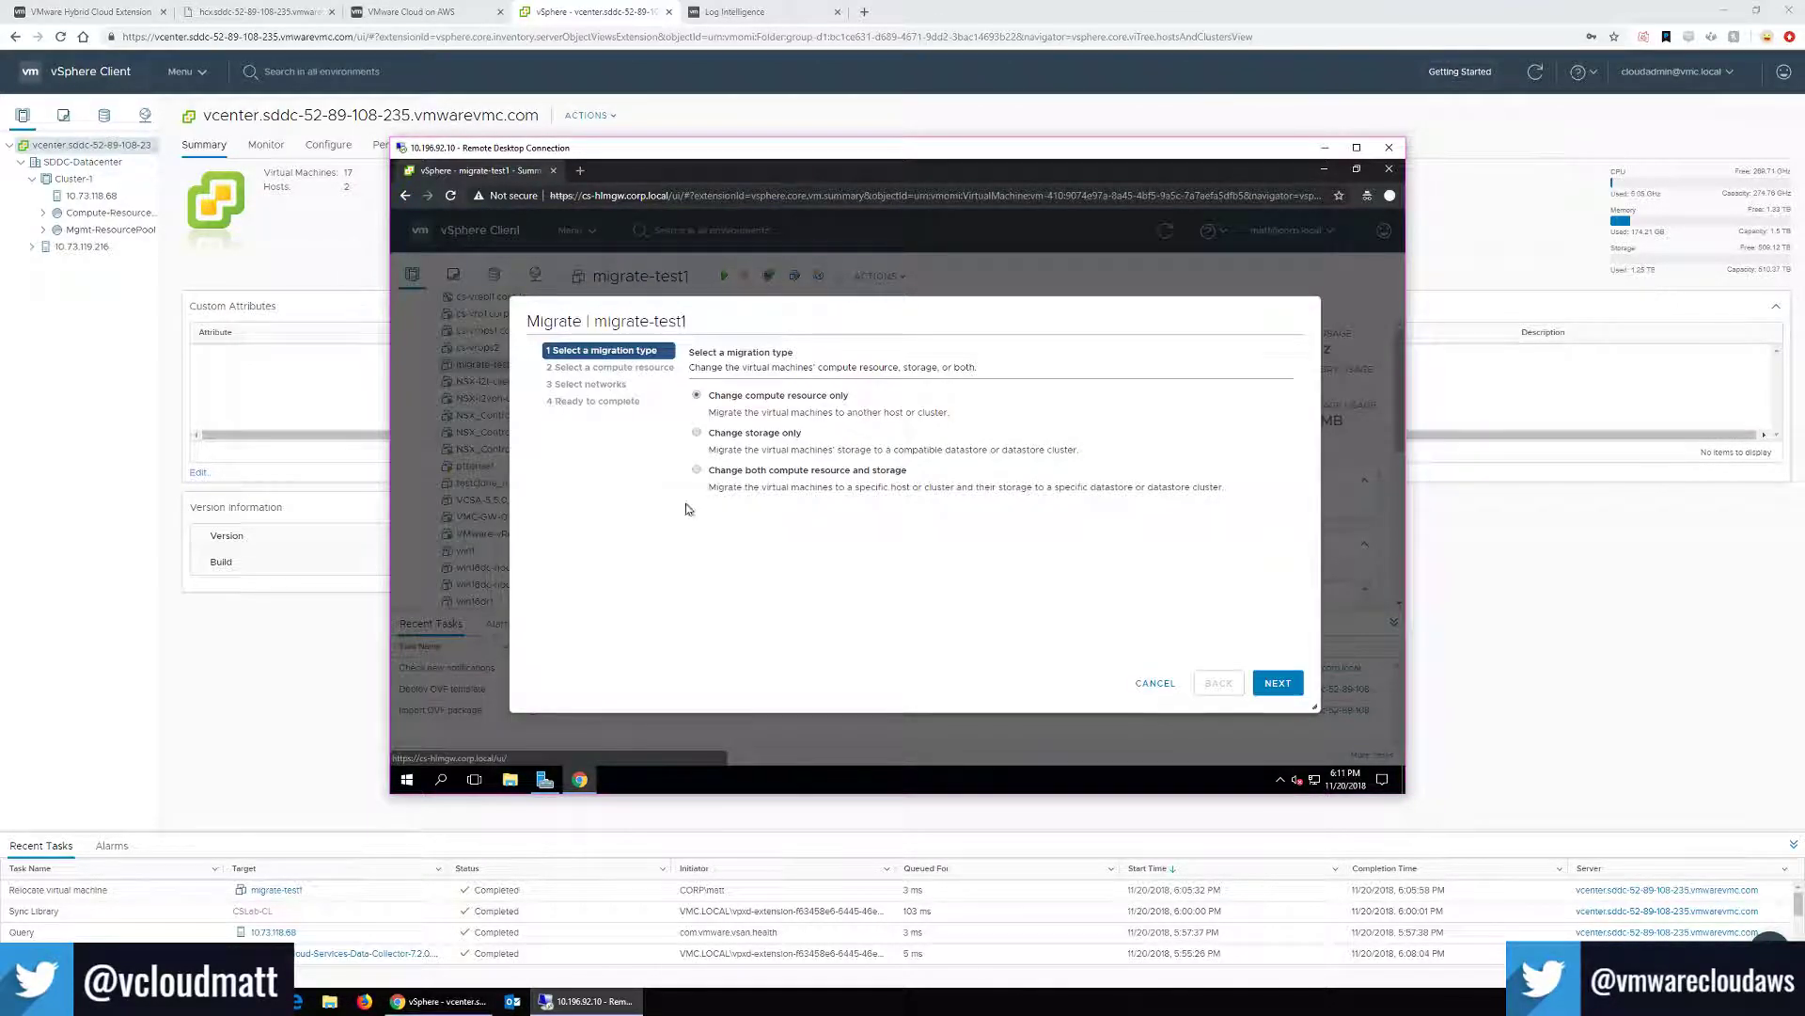
{"action": "left_click", "coordinate": [1278, 683]}
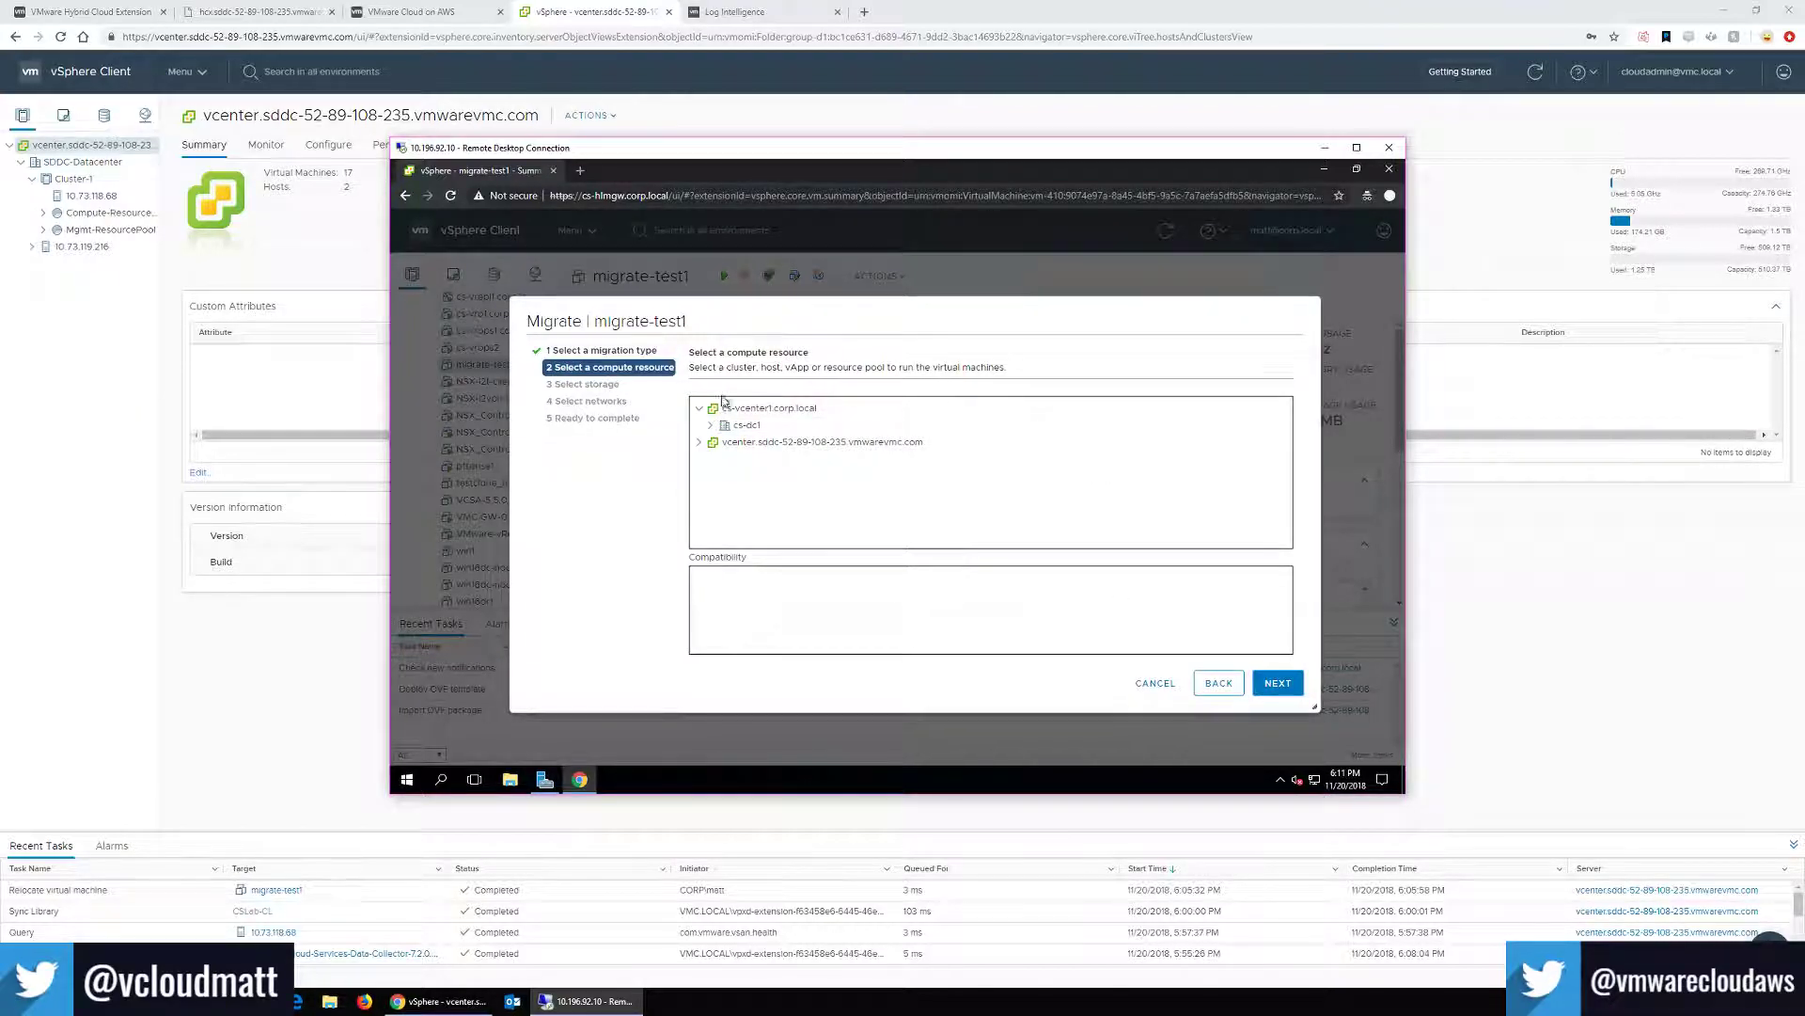
Choose Compute-ResourcePool in Cluster-1 of SDDC-Datacenter as the migration's compute resource.
{"action": "left_click", "coordinate": [699, 442]}
{"action": "left_click", "coordinate": [710, 459]}
{"action": "left_click", "coordinate": [721, 475]}
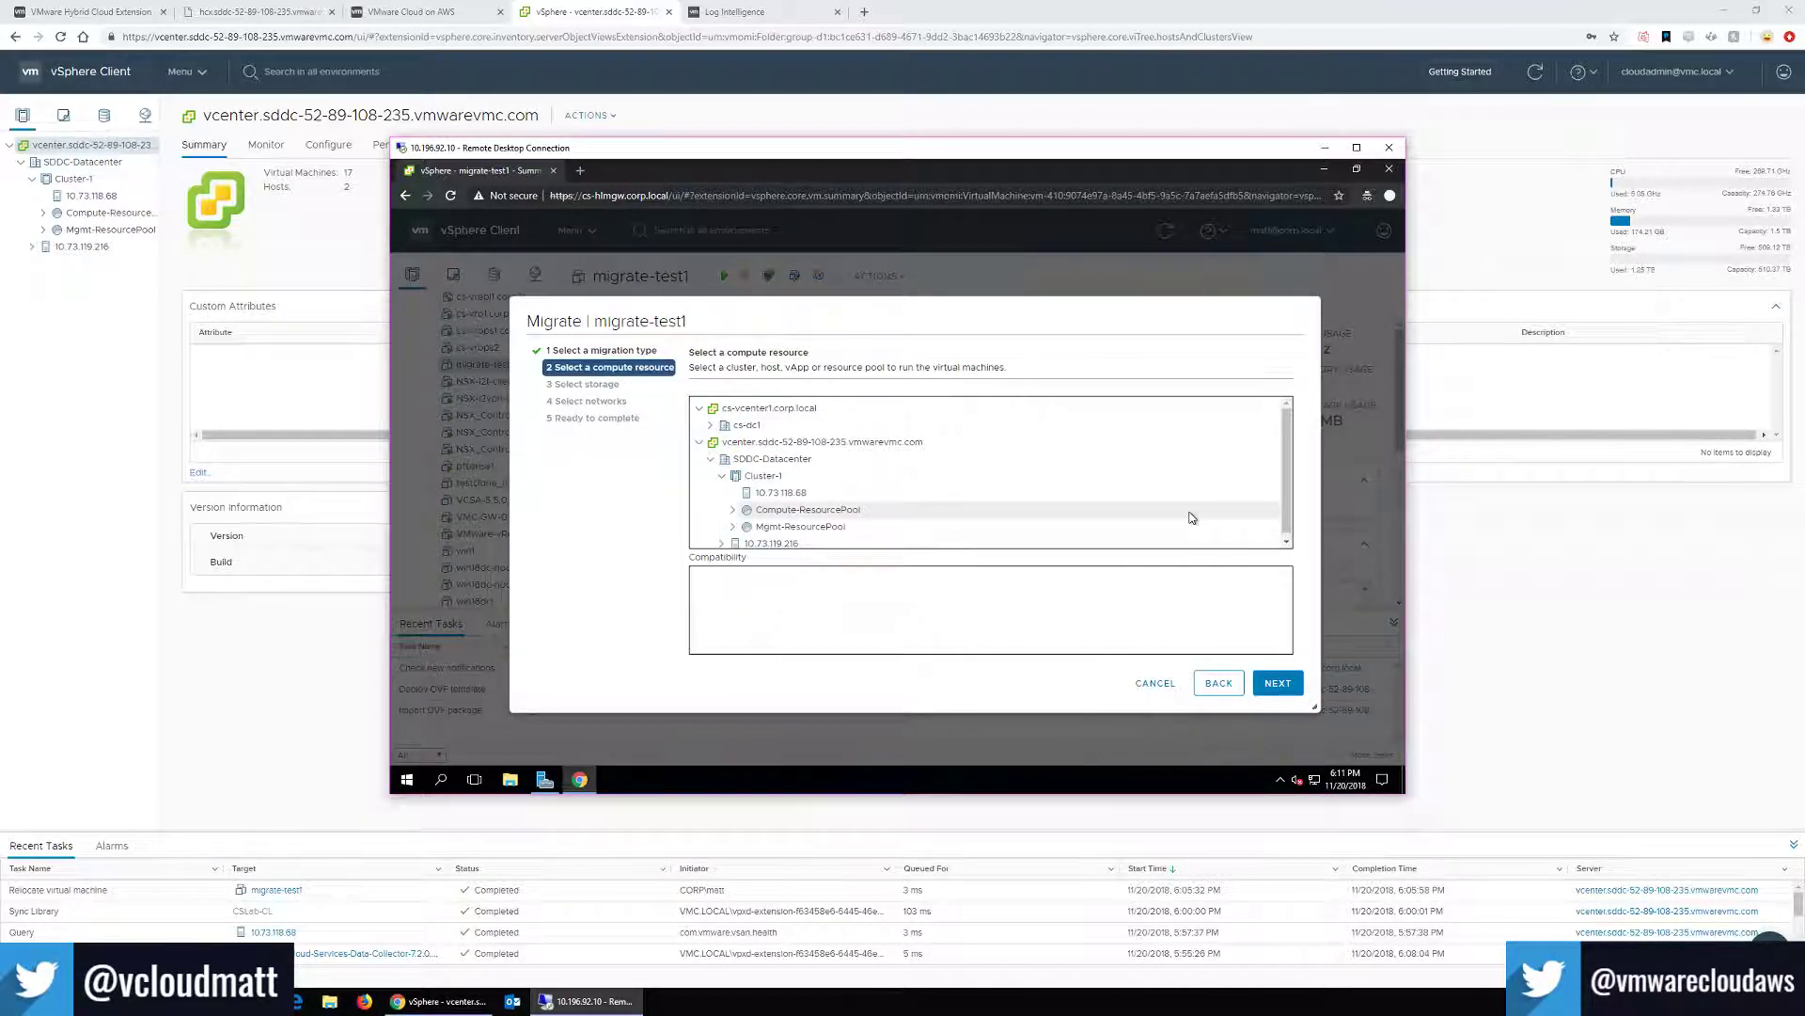
{"action": "left_click", "coordinate": [770, 477]}
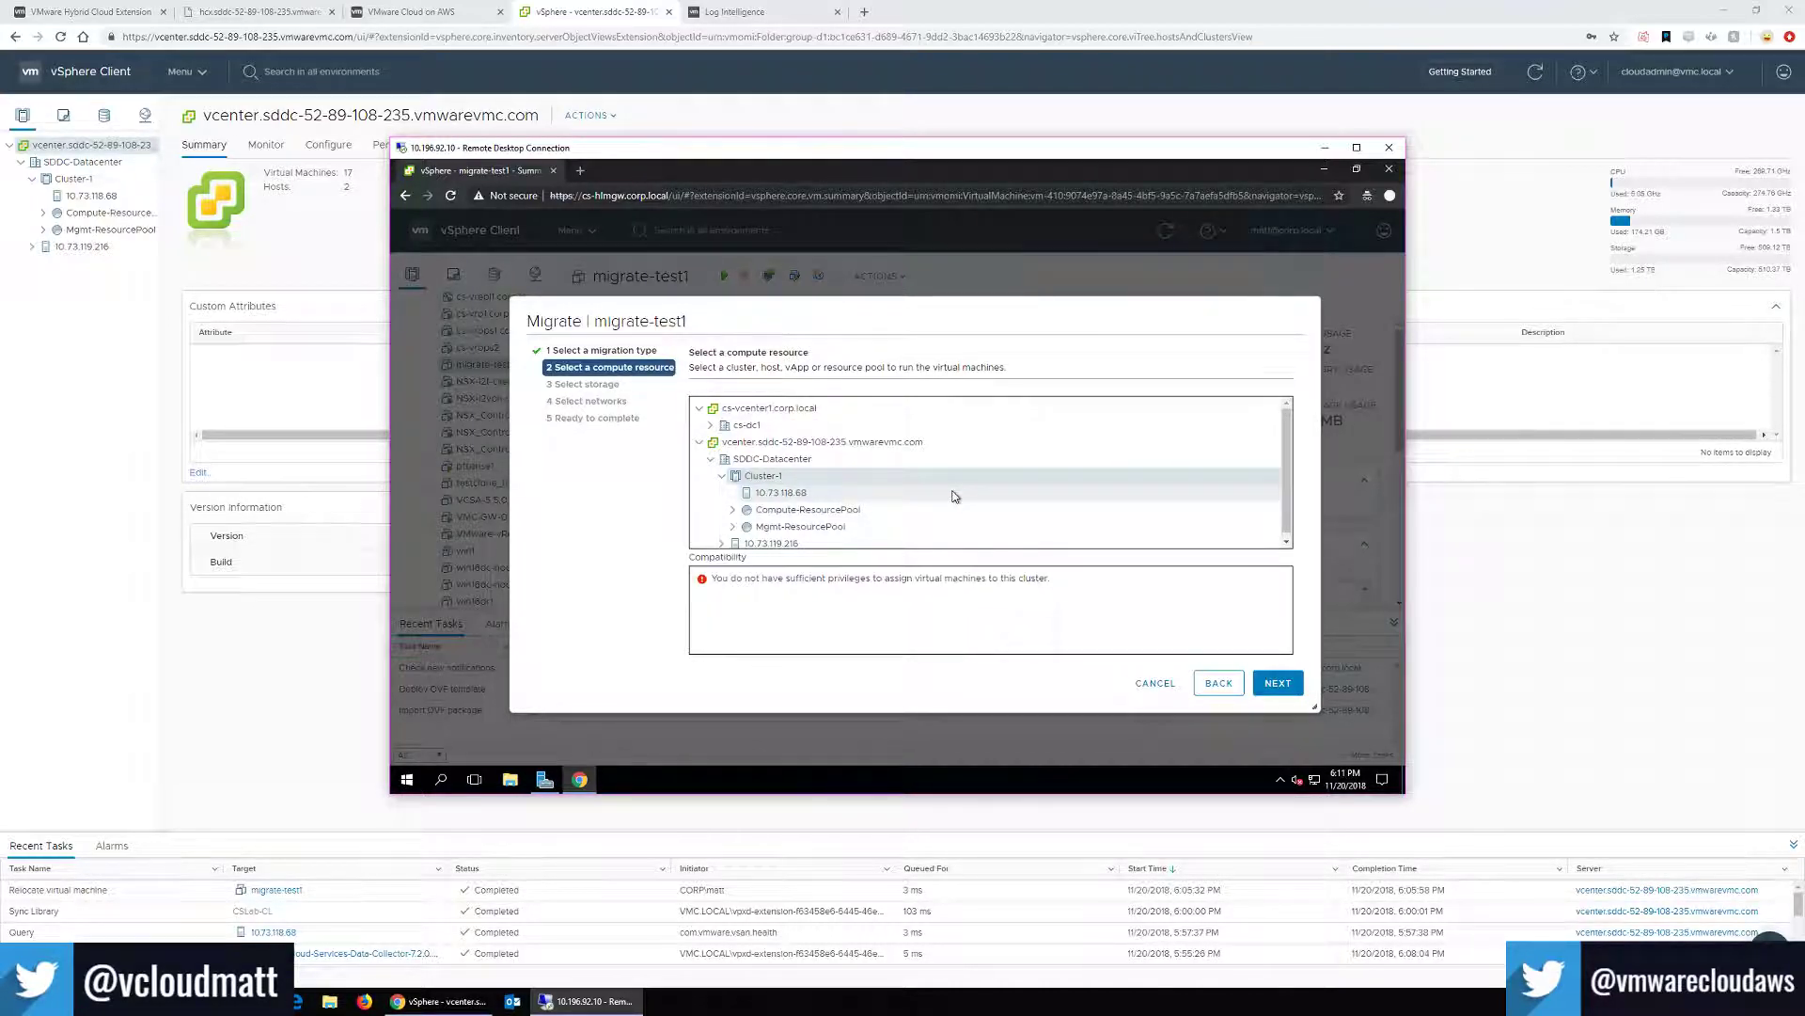
{"action": "left_click", "coordinate": [788, 494]}
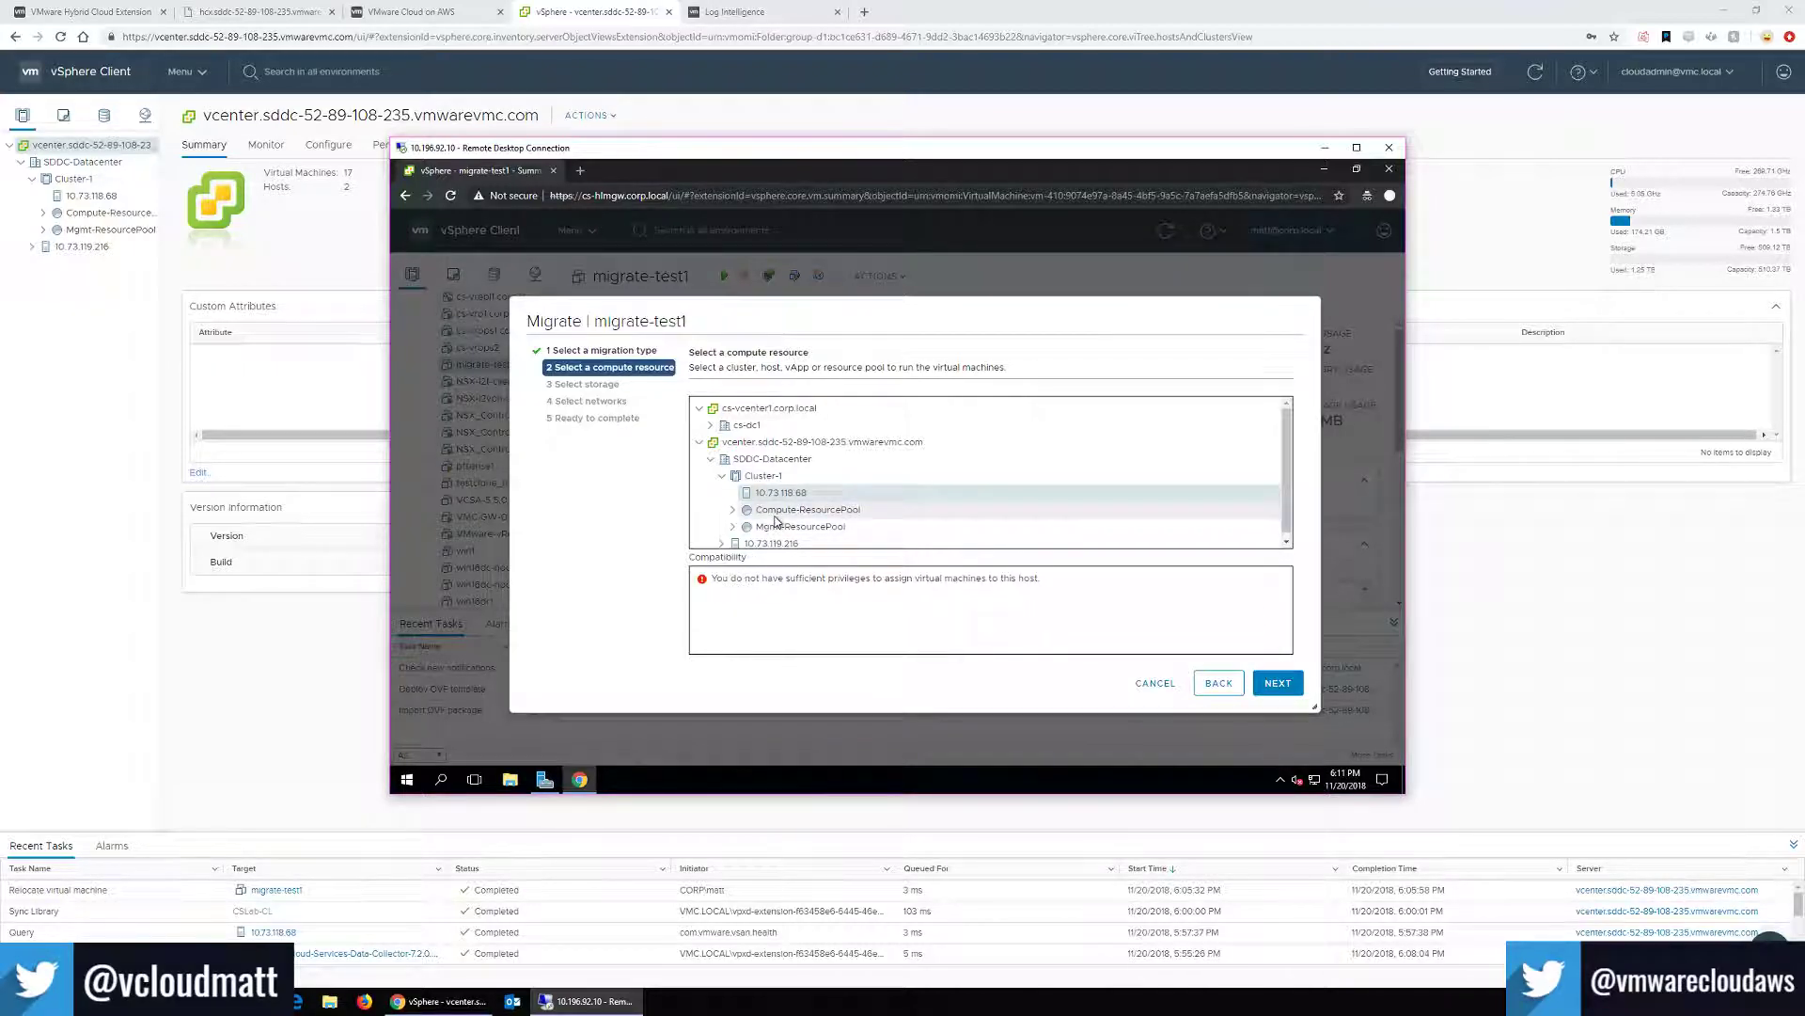
{"action": "left_click", "coordinate": [774, 514]}
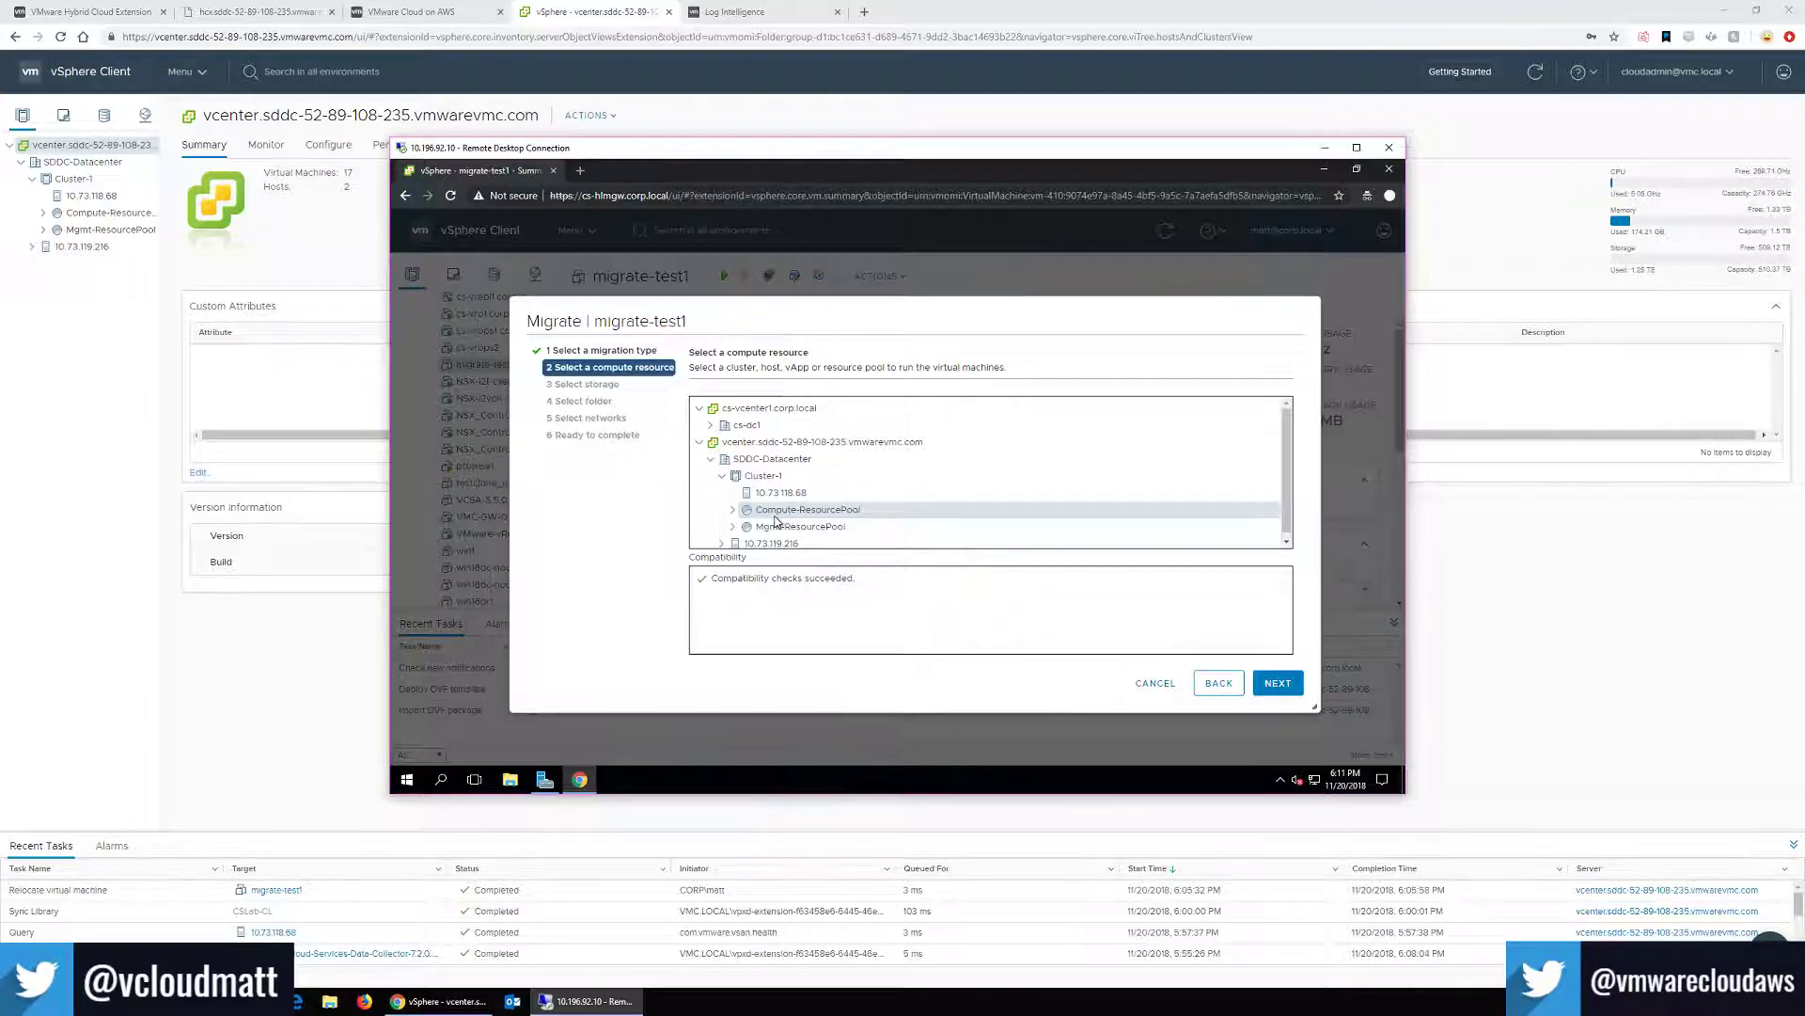
{"action": "left_click", "coordinate": [1299, 684]}
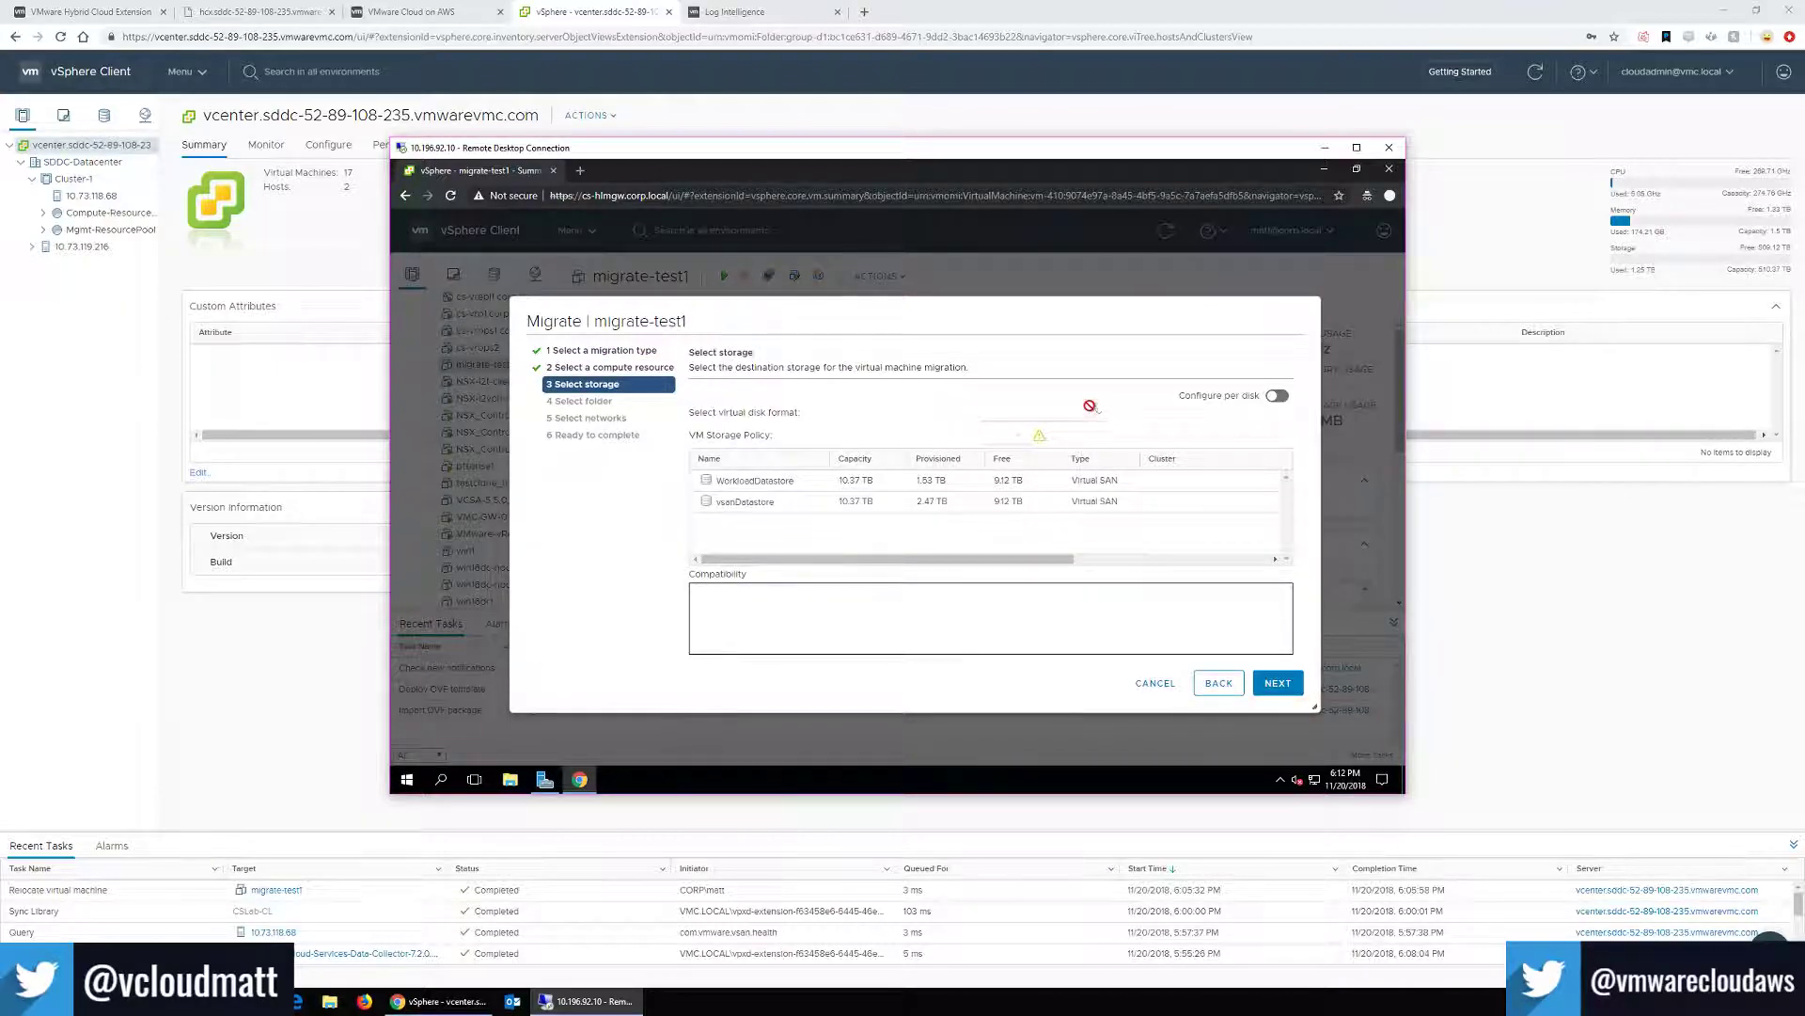
Select WorkloadDatastore as the destination storage and Workloads as the destination folder for the migration.
{"action": "left_click", "coordinate": [773, 481]}
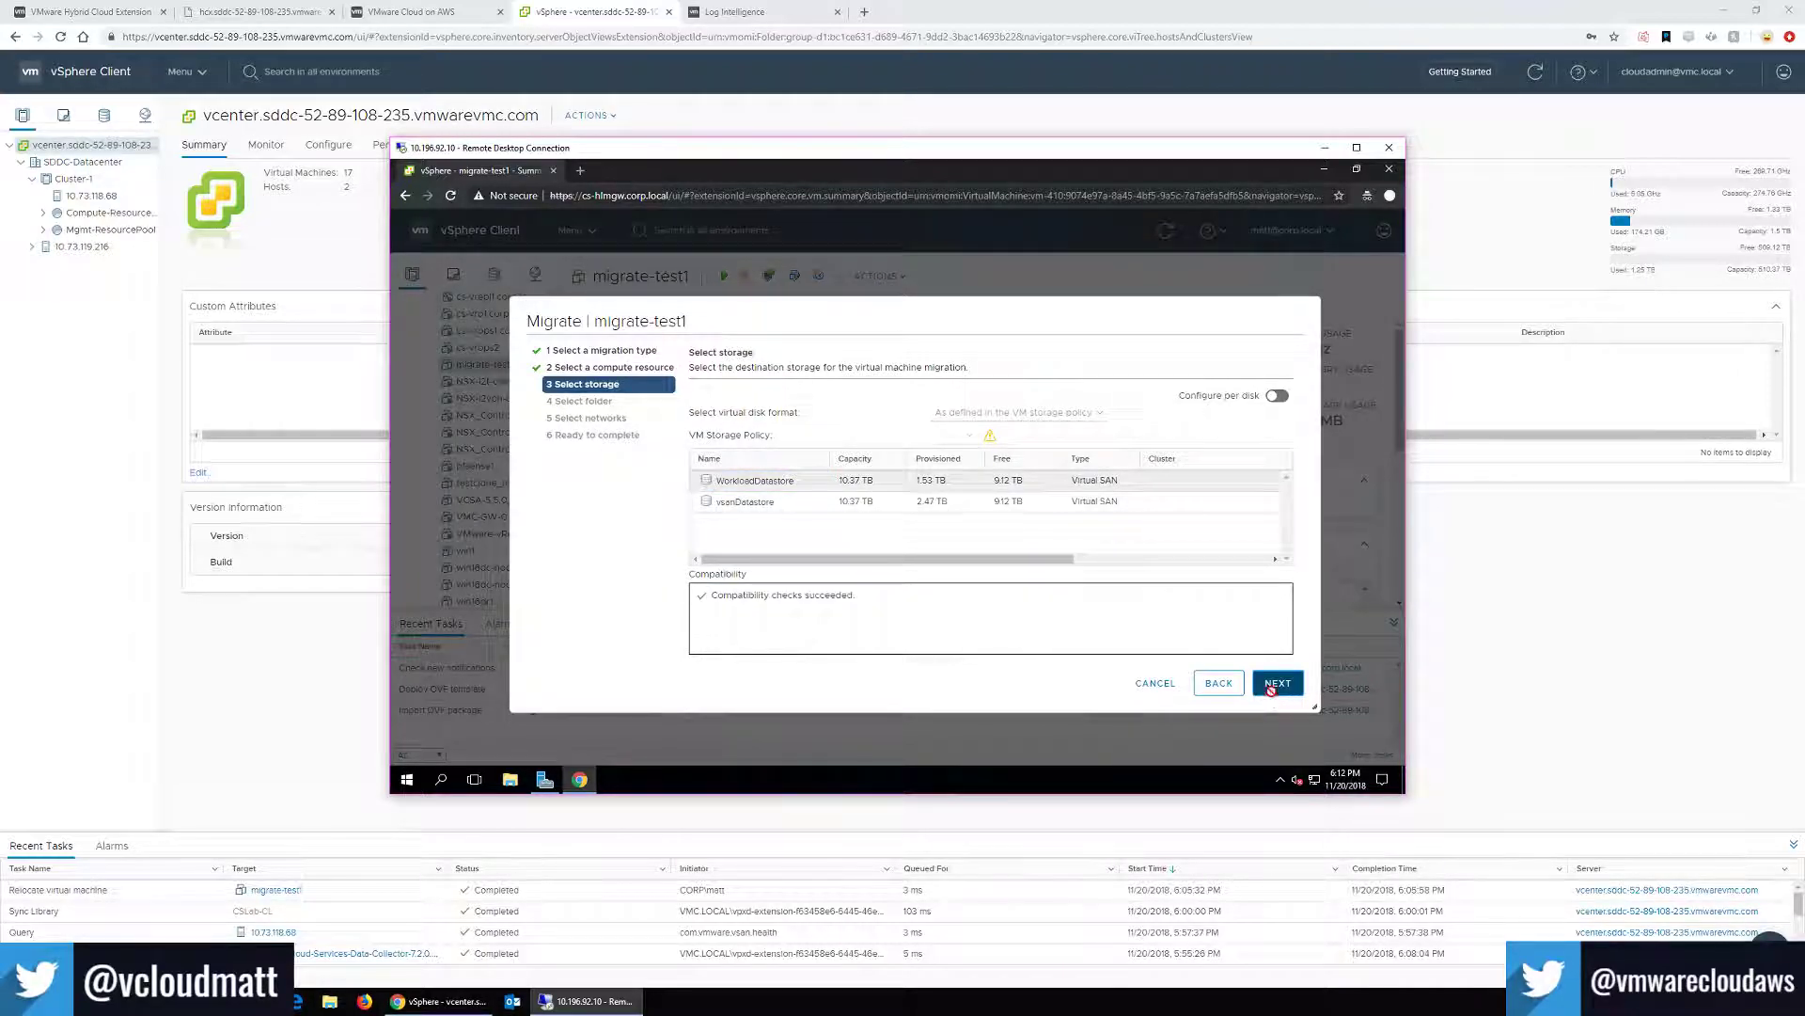
{"action": "left_click", "coordinate": [1273, 694]}
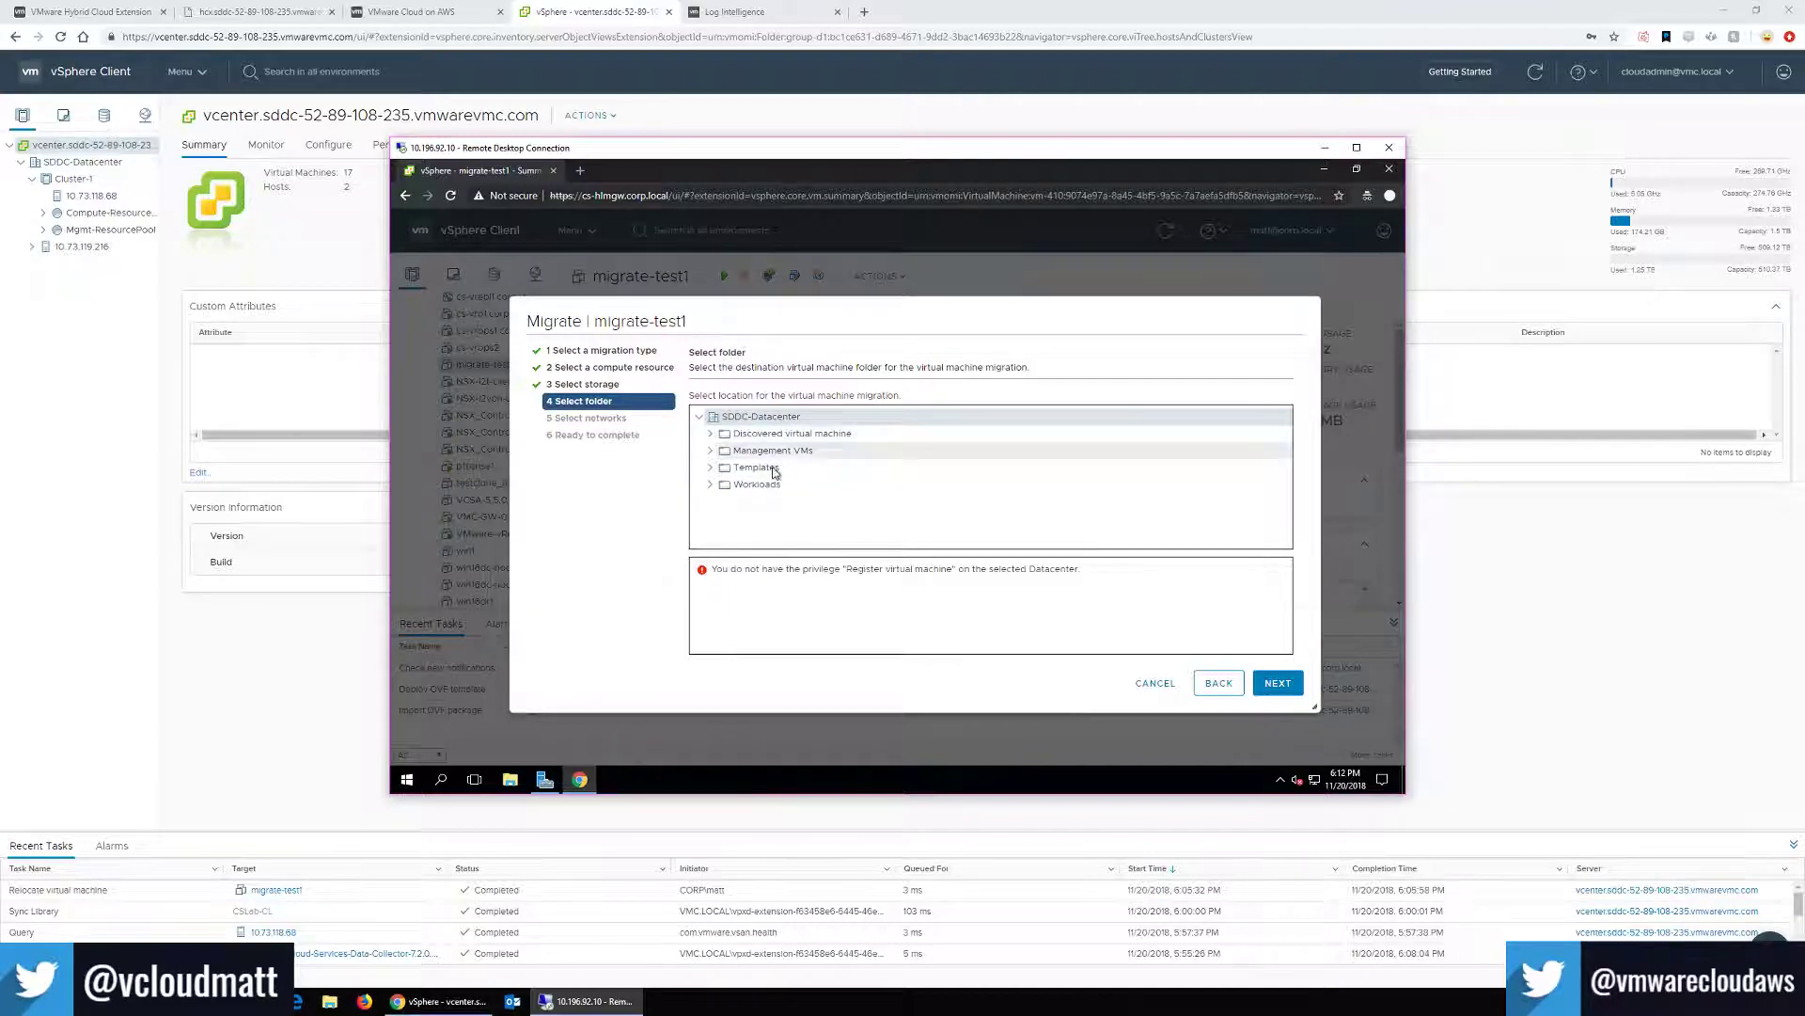
{"action": "left_click", "coordinate": [757, 483]}
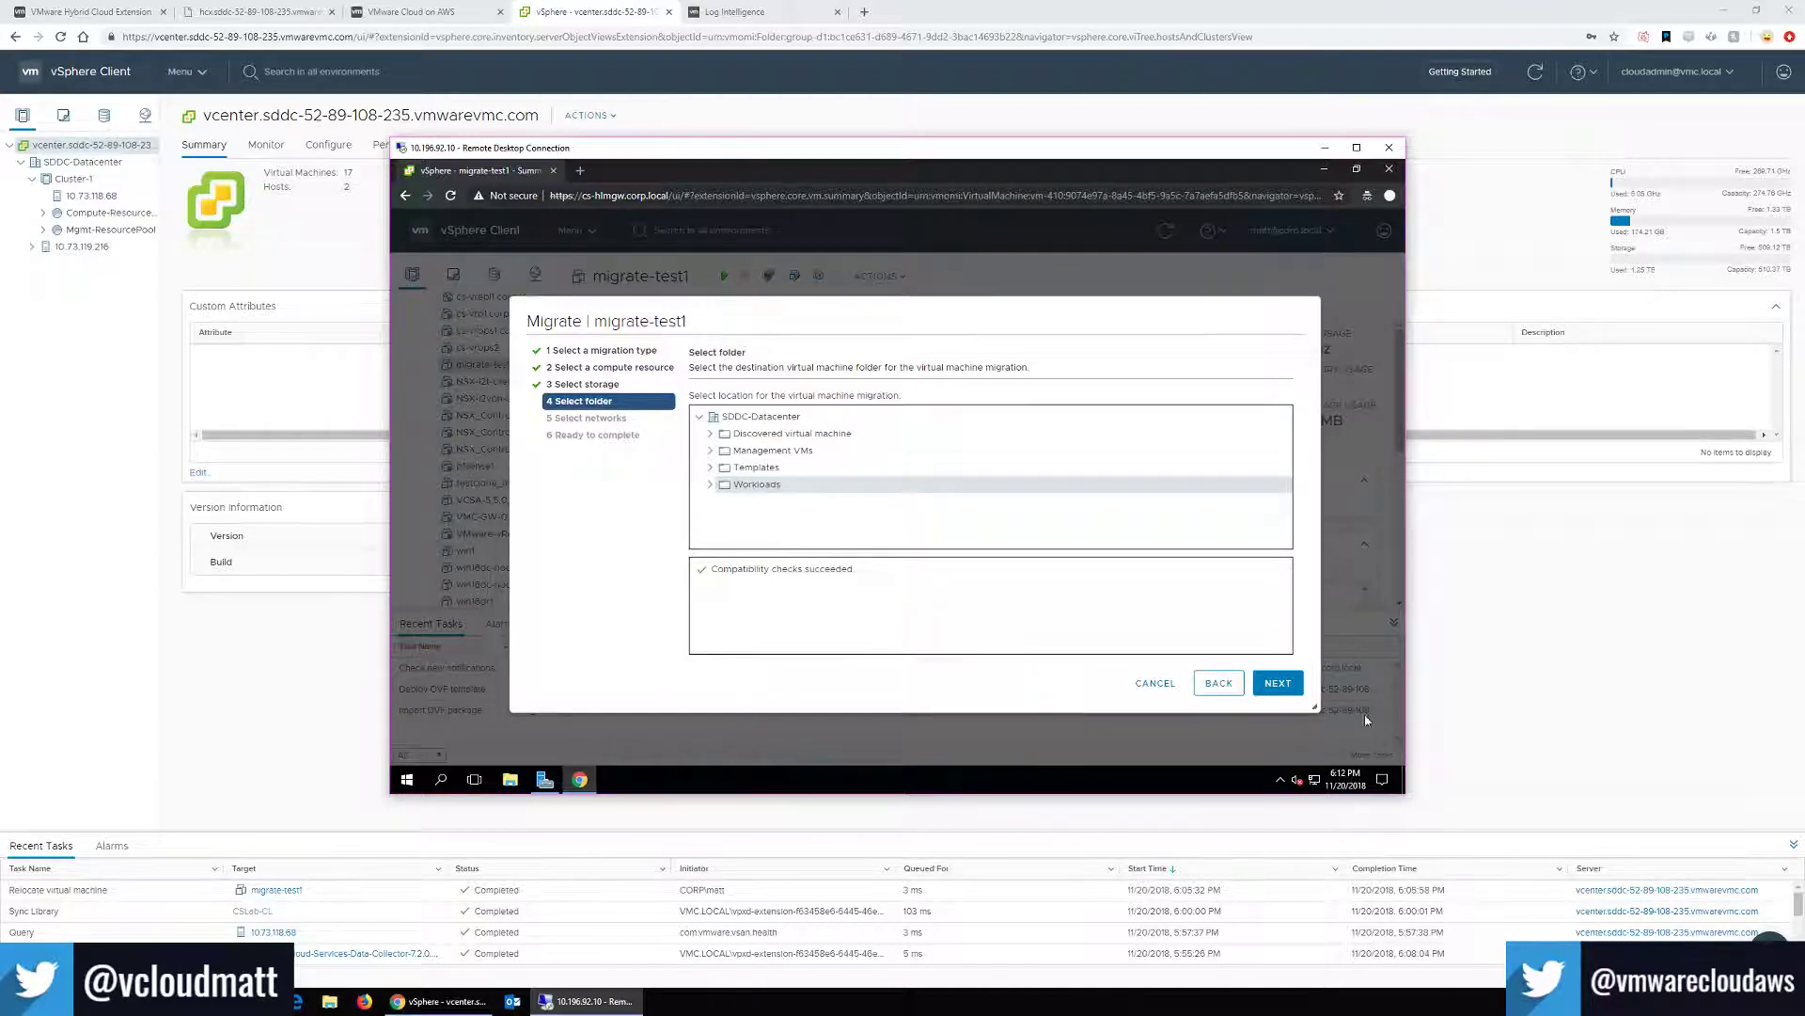
{"action": "left_click", "coordinate": [1277, 683]}
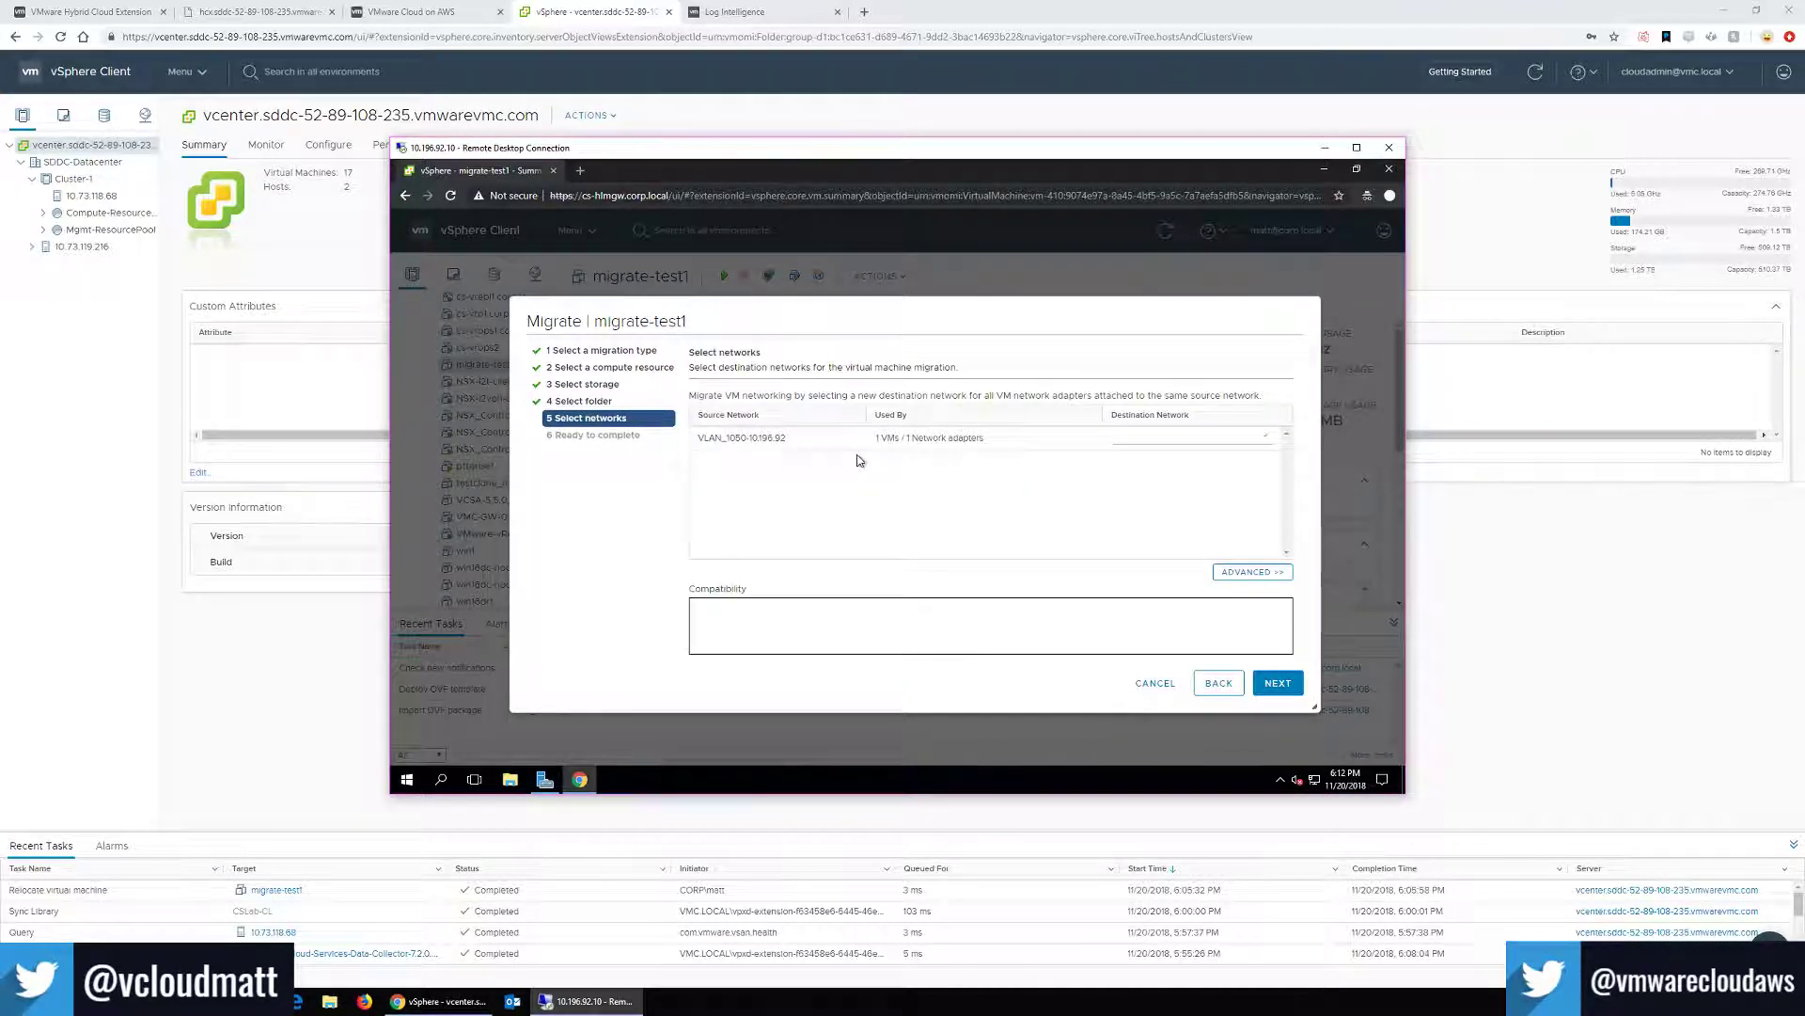
Map the VM's VLAN_1050-10.196.92 network to sddc-cgw-network-1 and finish the wizard to launch the migration.
{"action": "left_click", "coordinate": [1135, 449]}
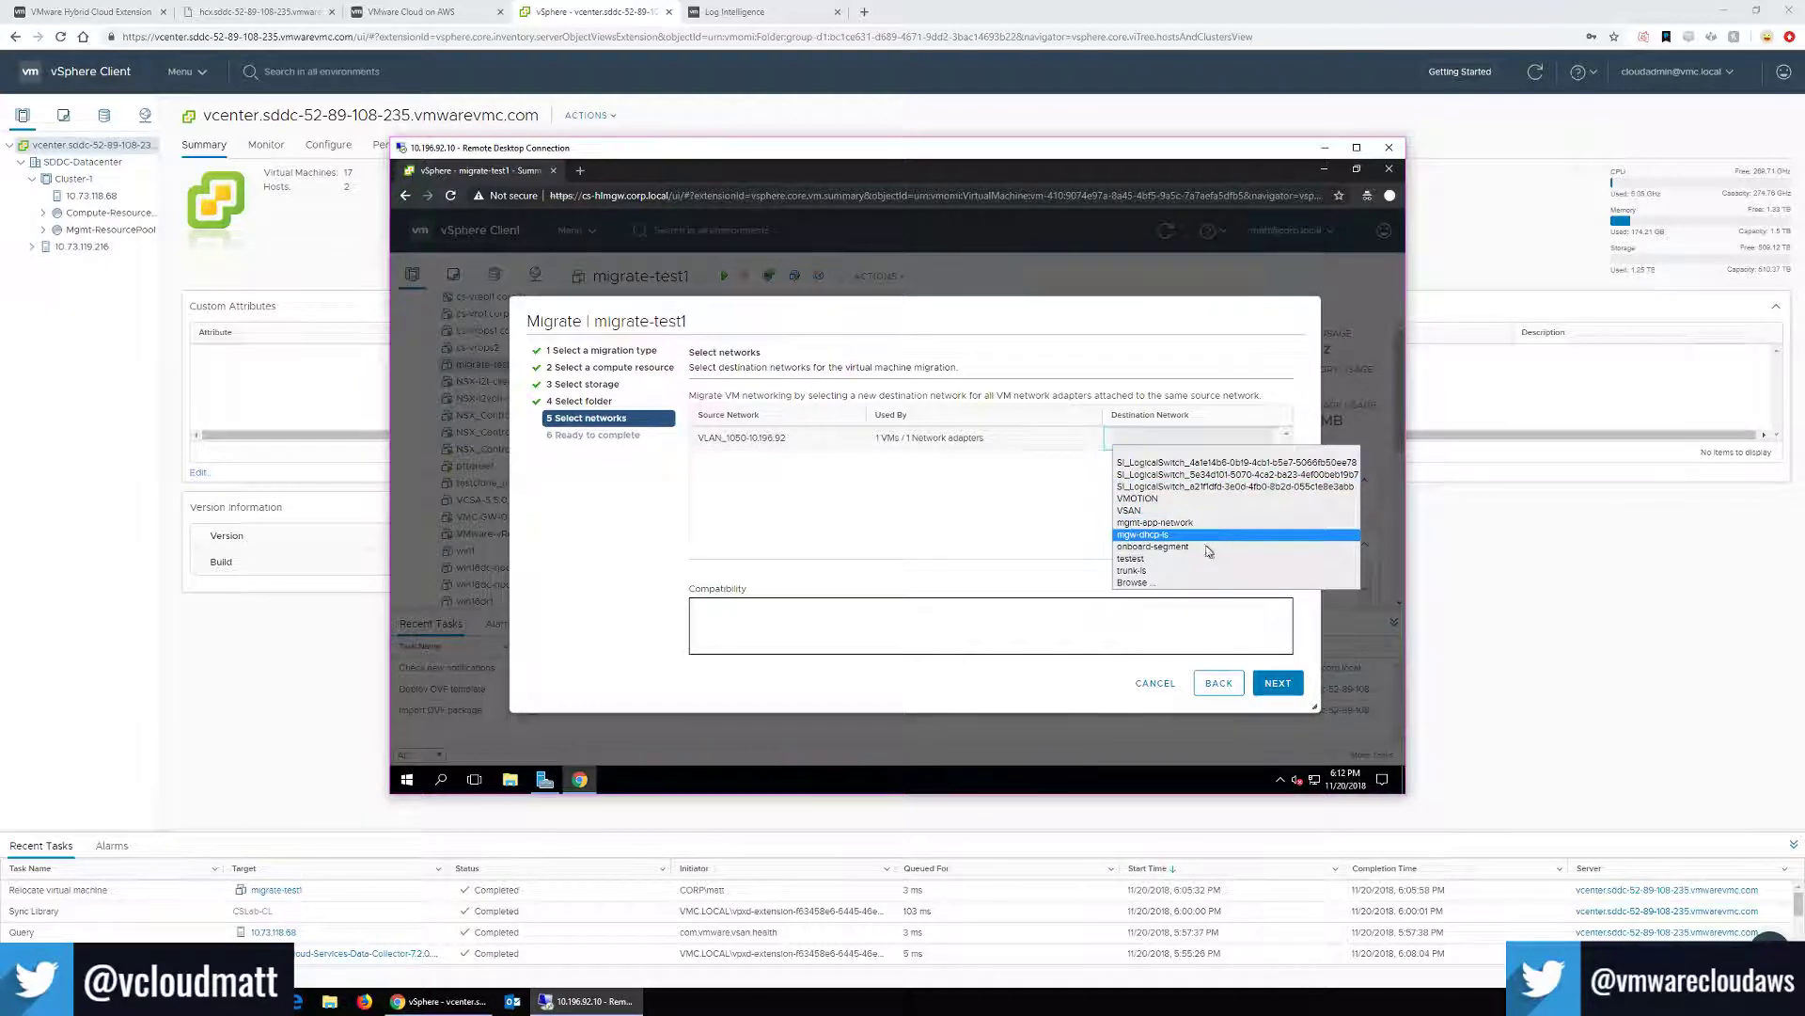
{"action": "left_click", "coordinate": [1182, 585]}
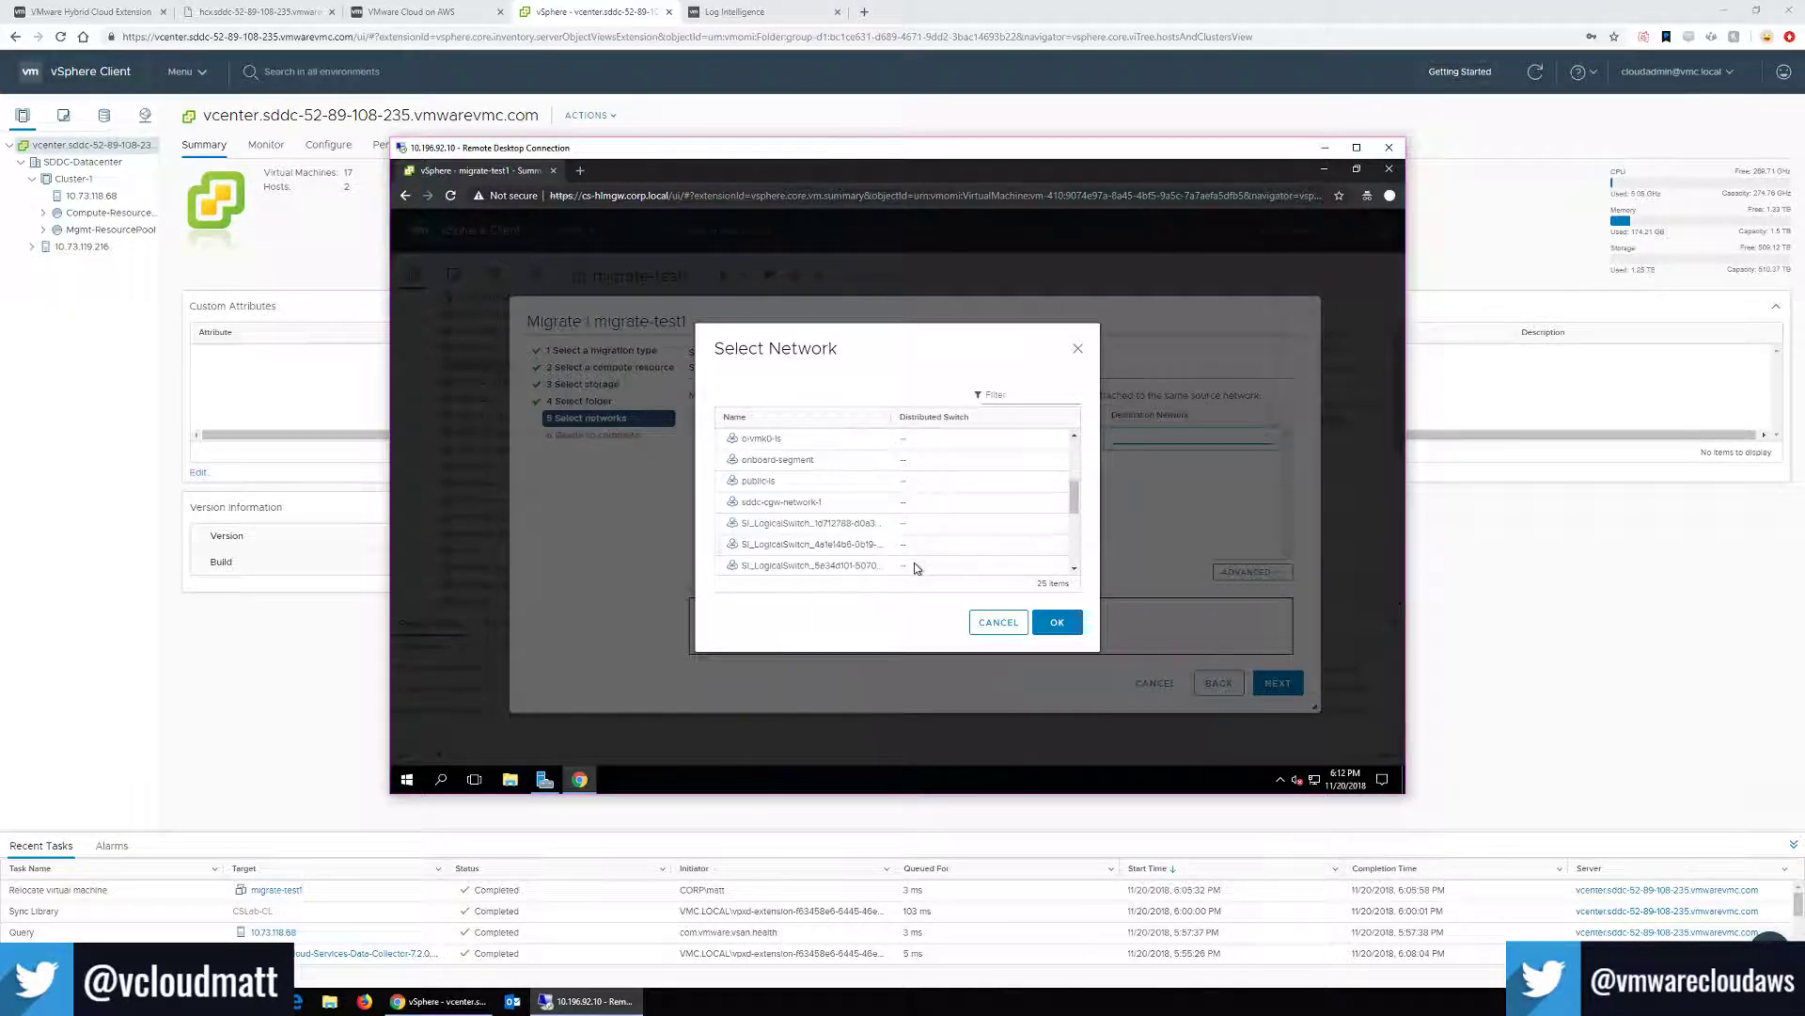
{"action": "scroll", "coordinate": [909, 542], "scroll_direction": "down", "scroll_amount": 5}
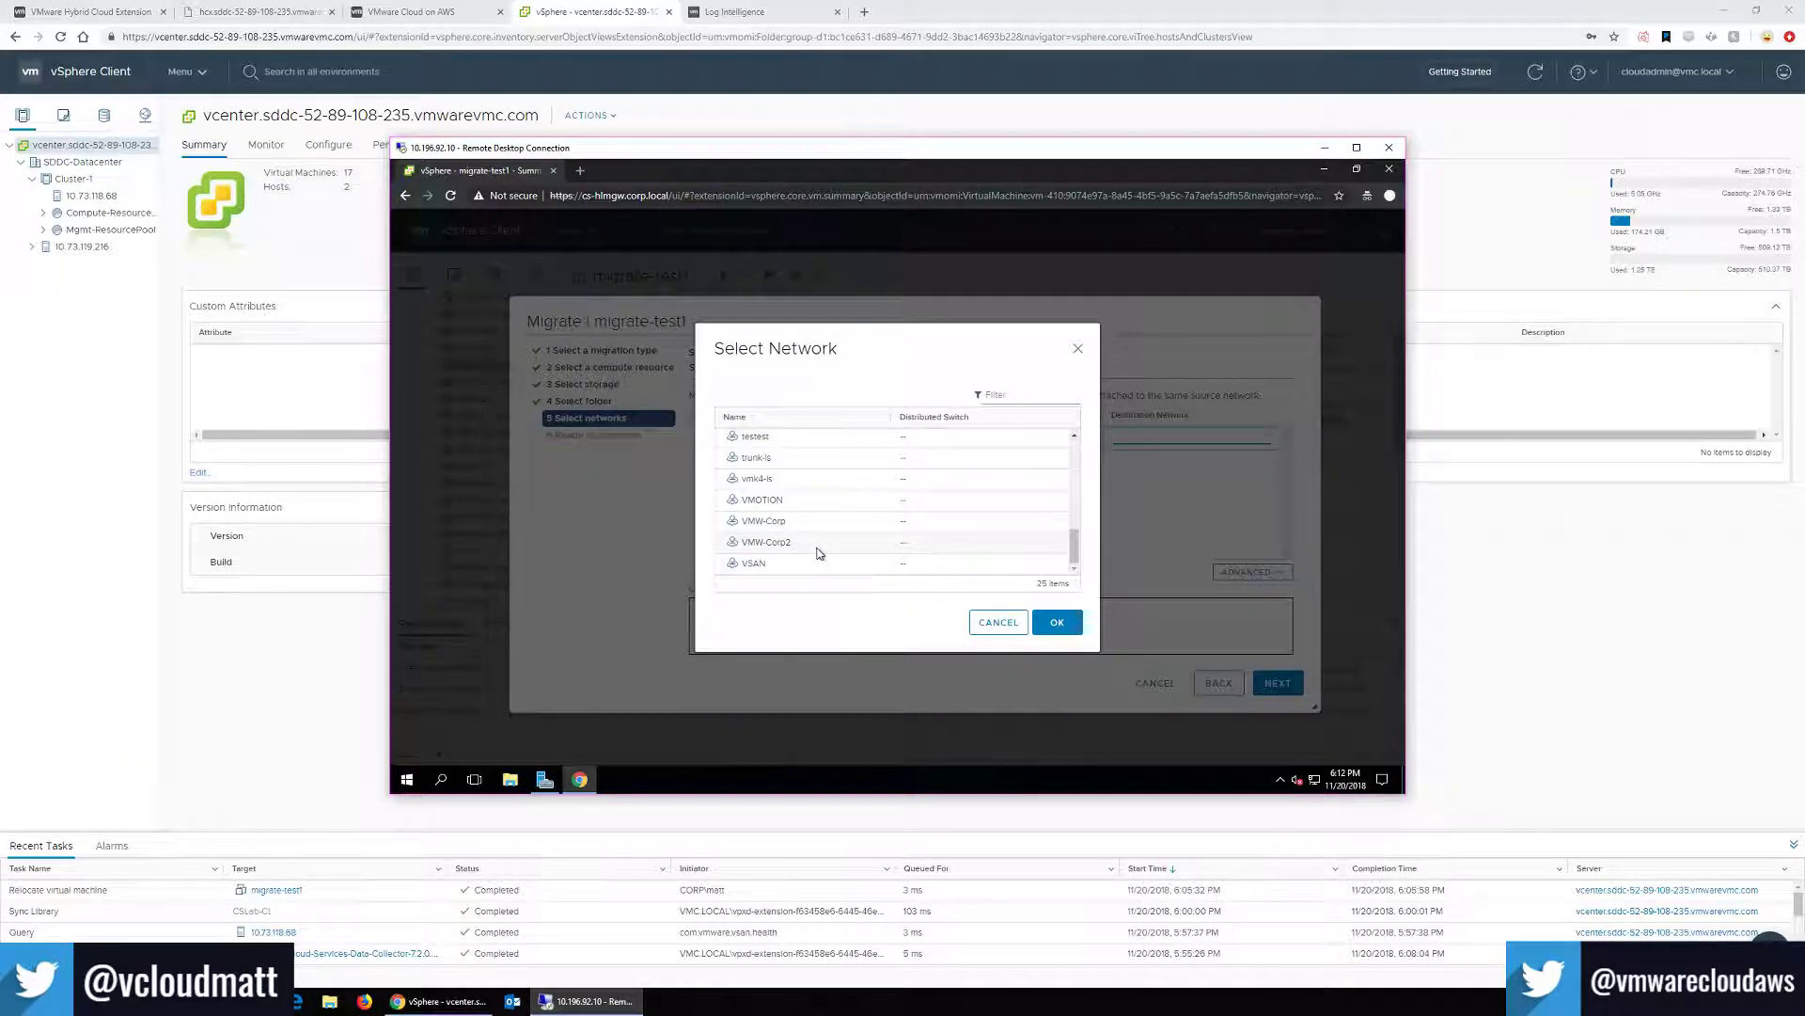
{"action": "left_click", "coordinate": [815, 545]}
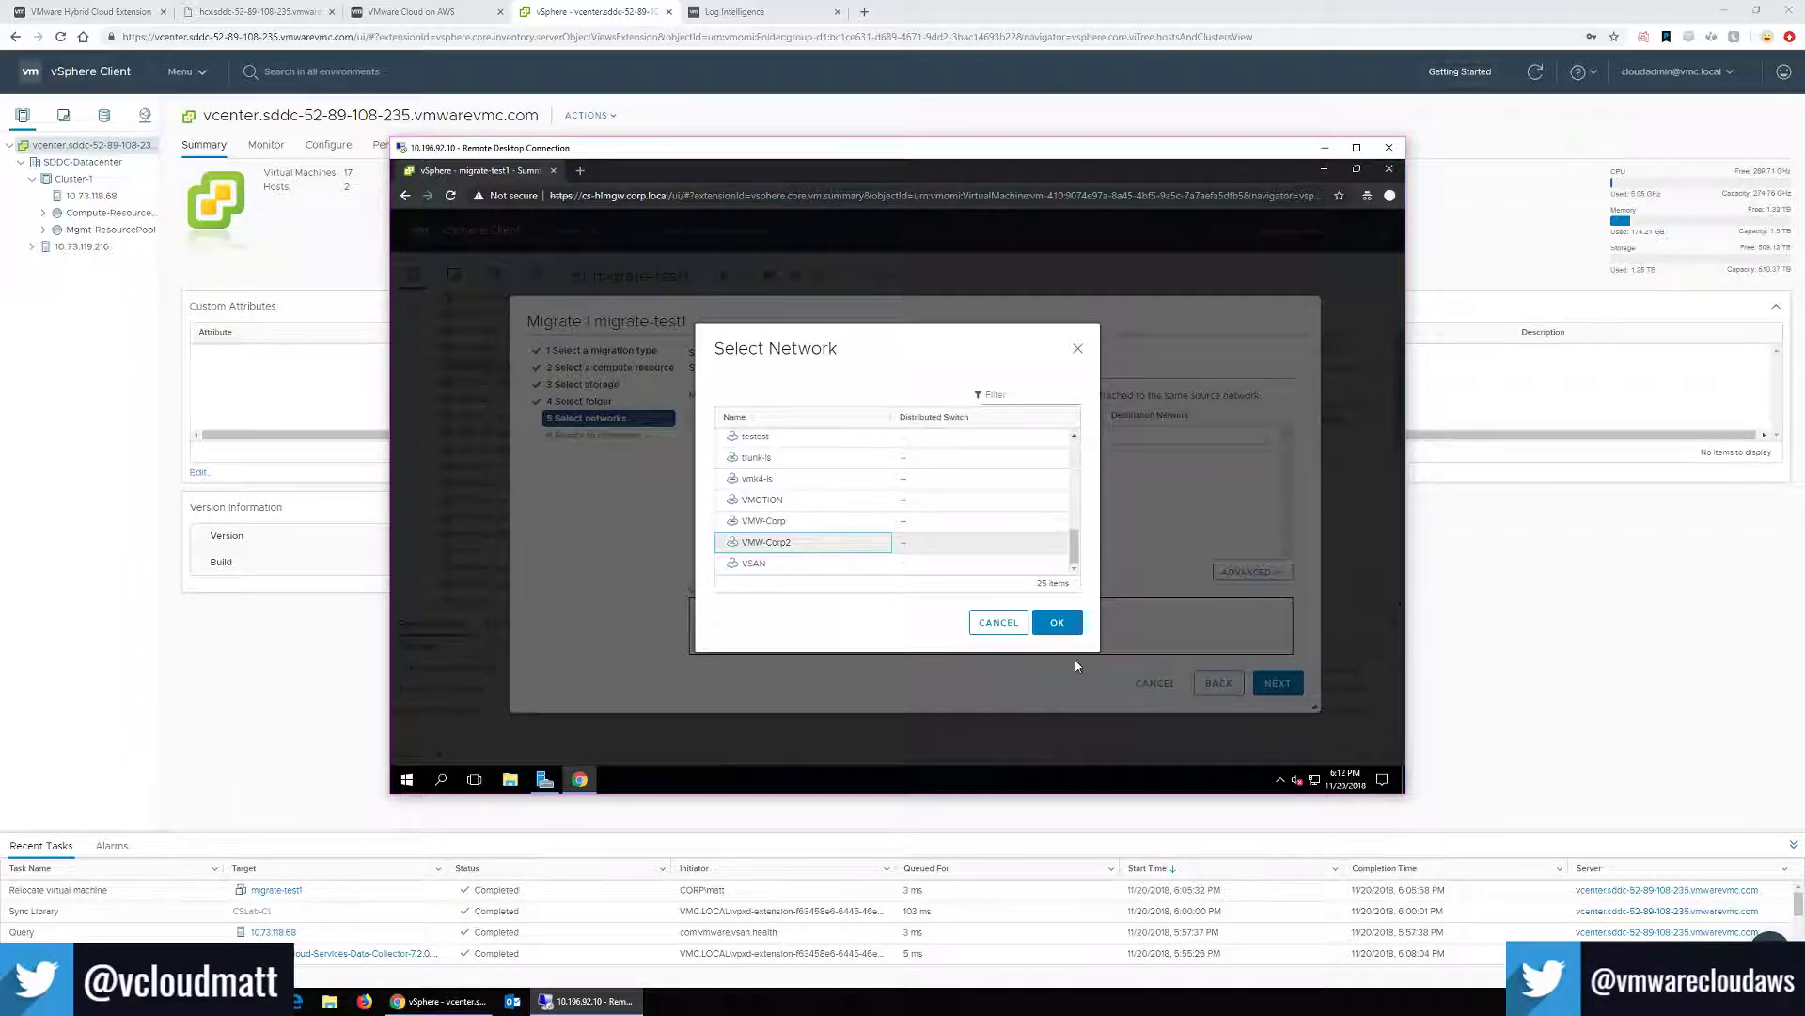
{"action": "scroll", "coordinate": [838, 556], "scroll_direction": "up", "scroll_amount": 3}
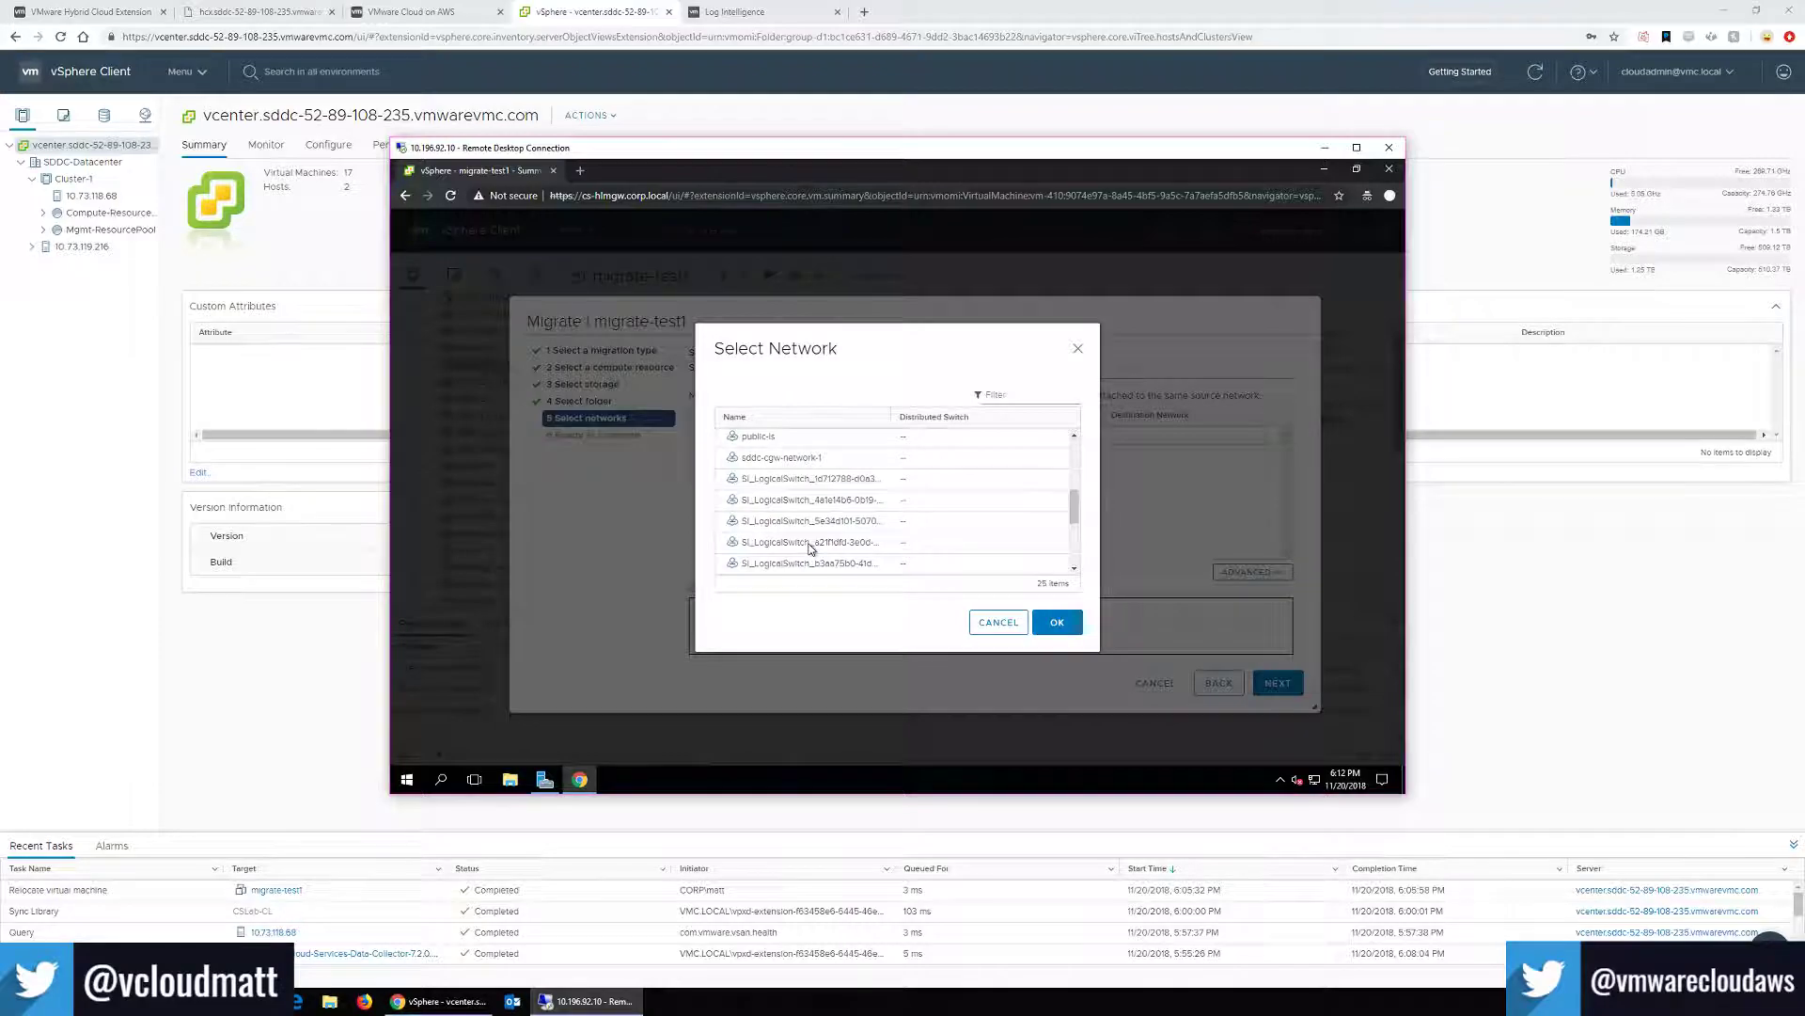
{"action": "left_click", "coordinate": [821, 459]}
{"action": "left_click", "coordinate": [1072, 628]}
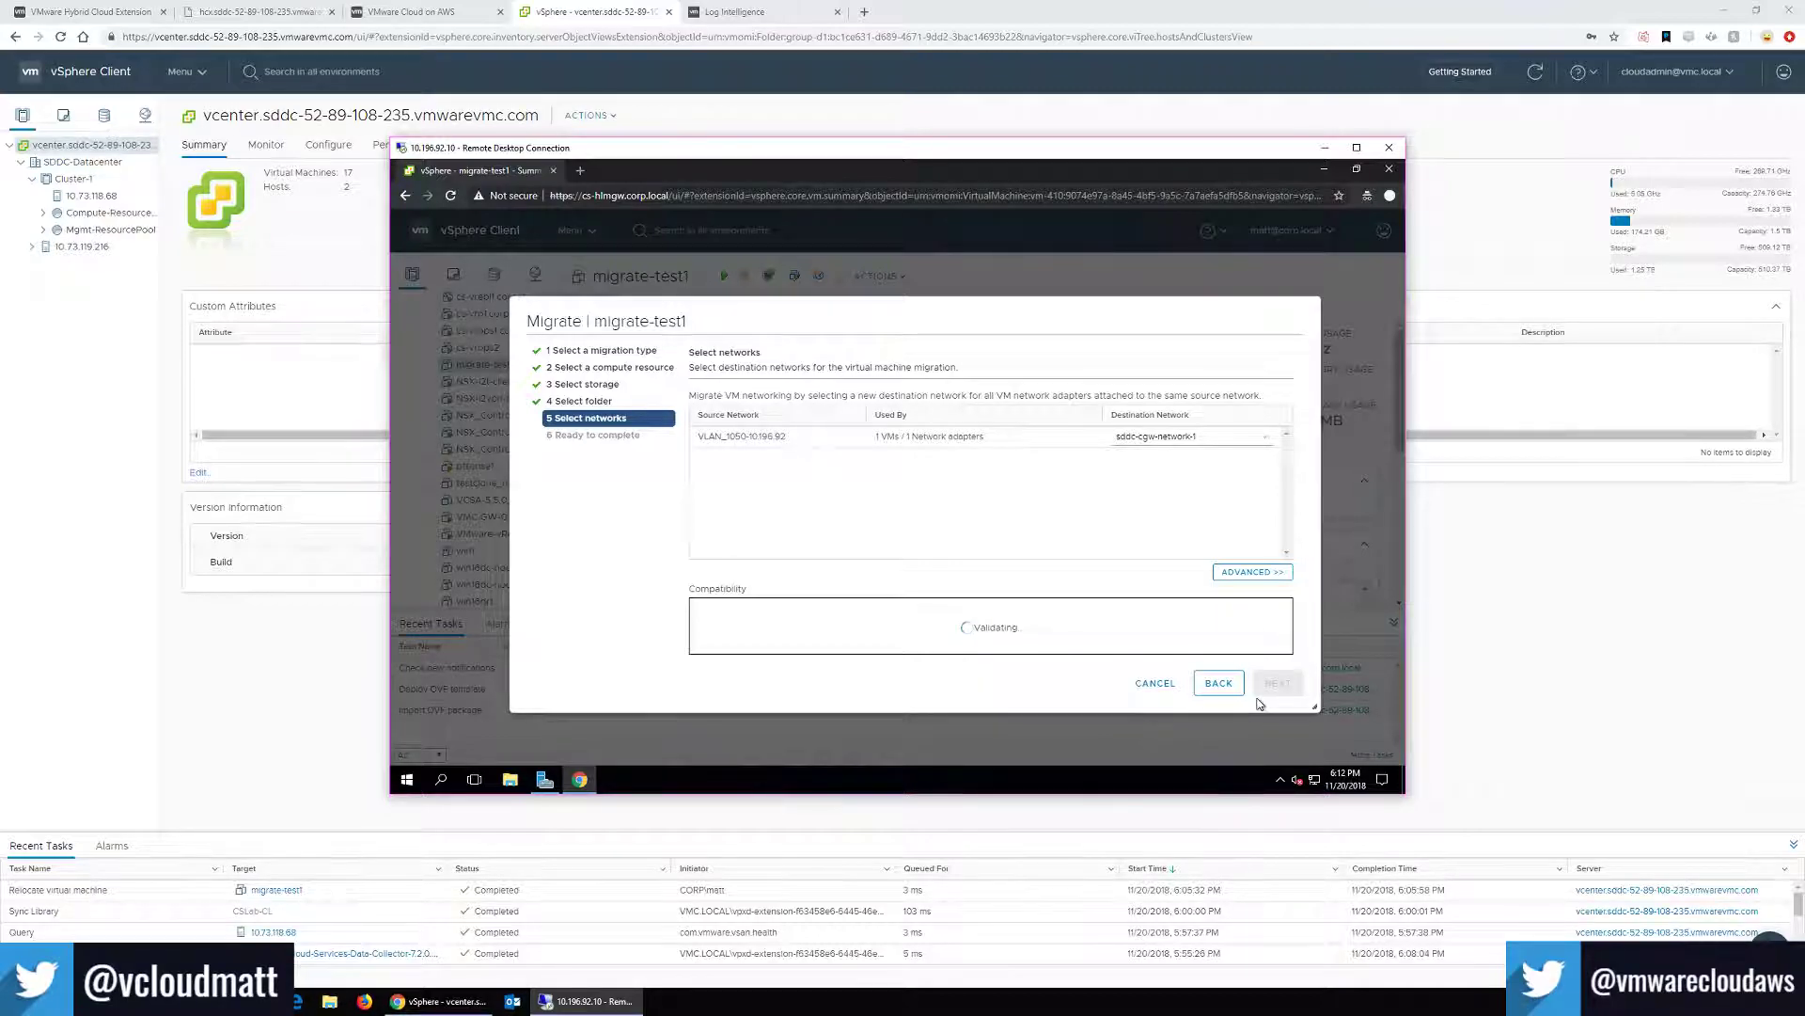
{"action": "left_click", "coordinate": [1276, 681]}
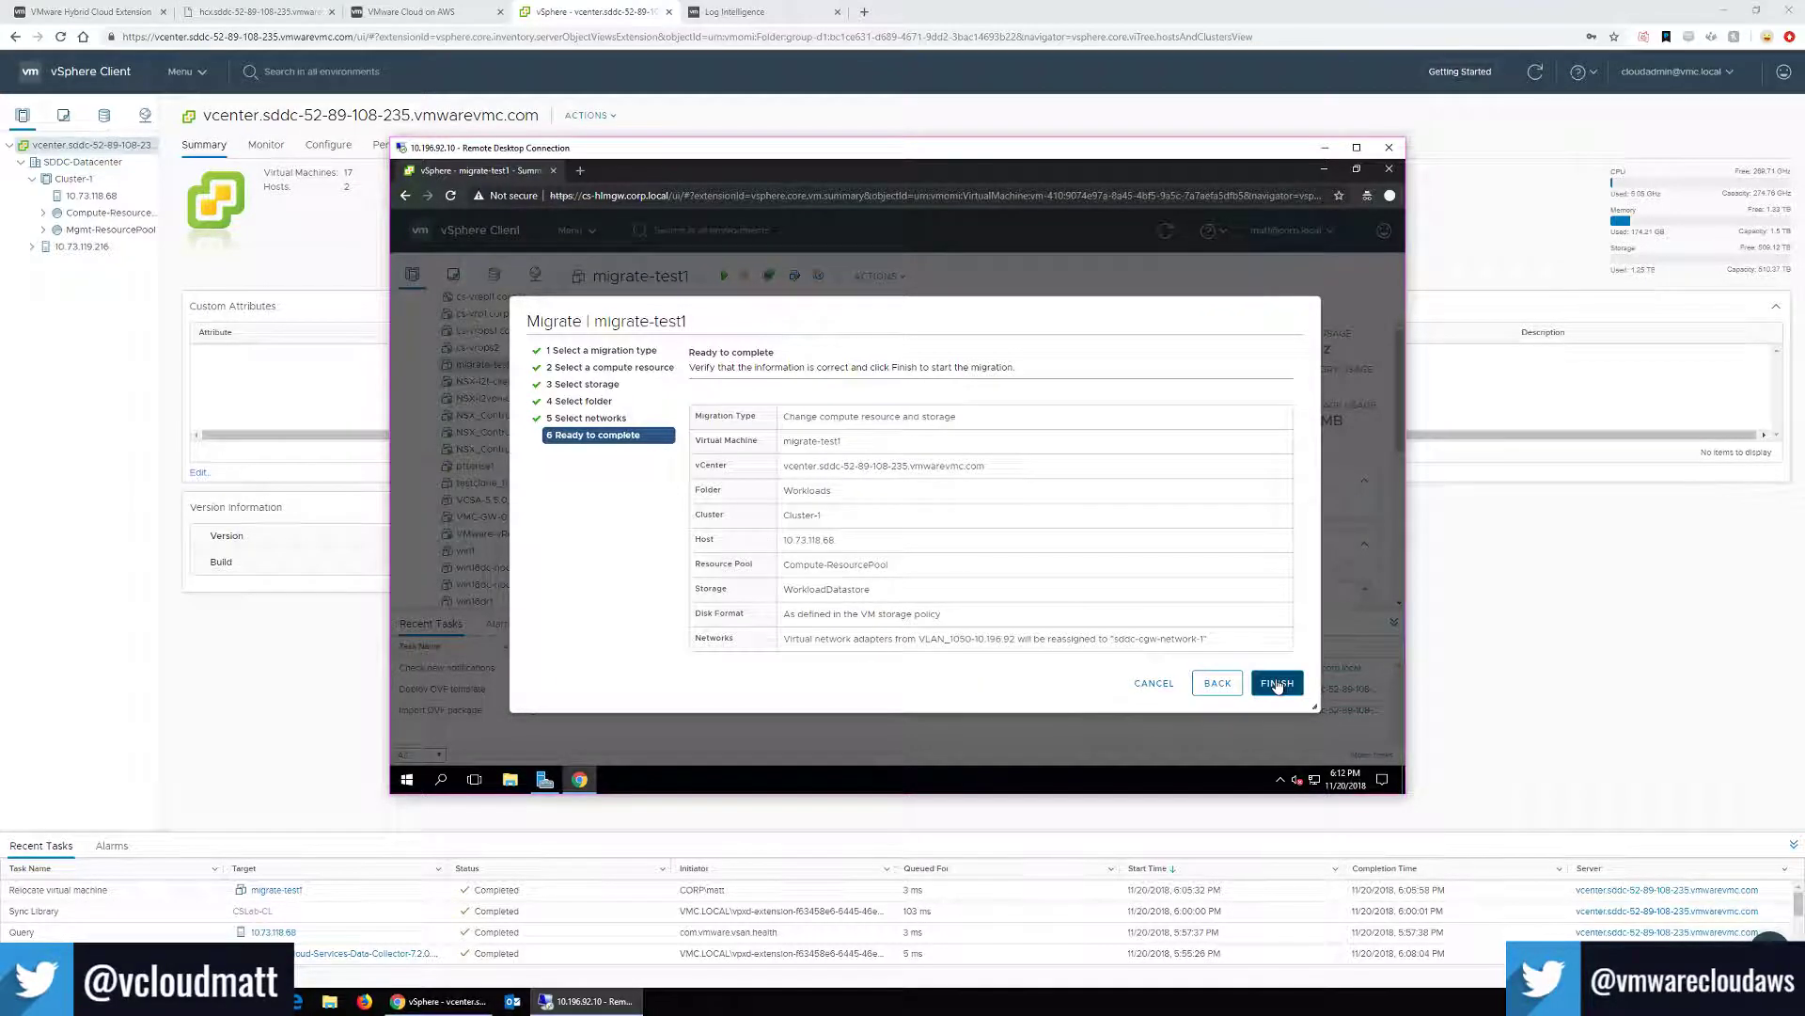
{"action": "left_click", "coordinate": [1277, 682]}
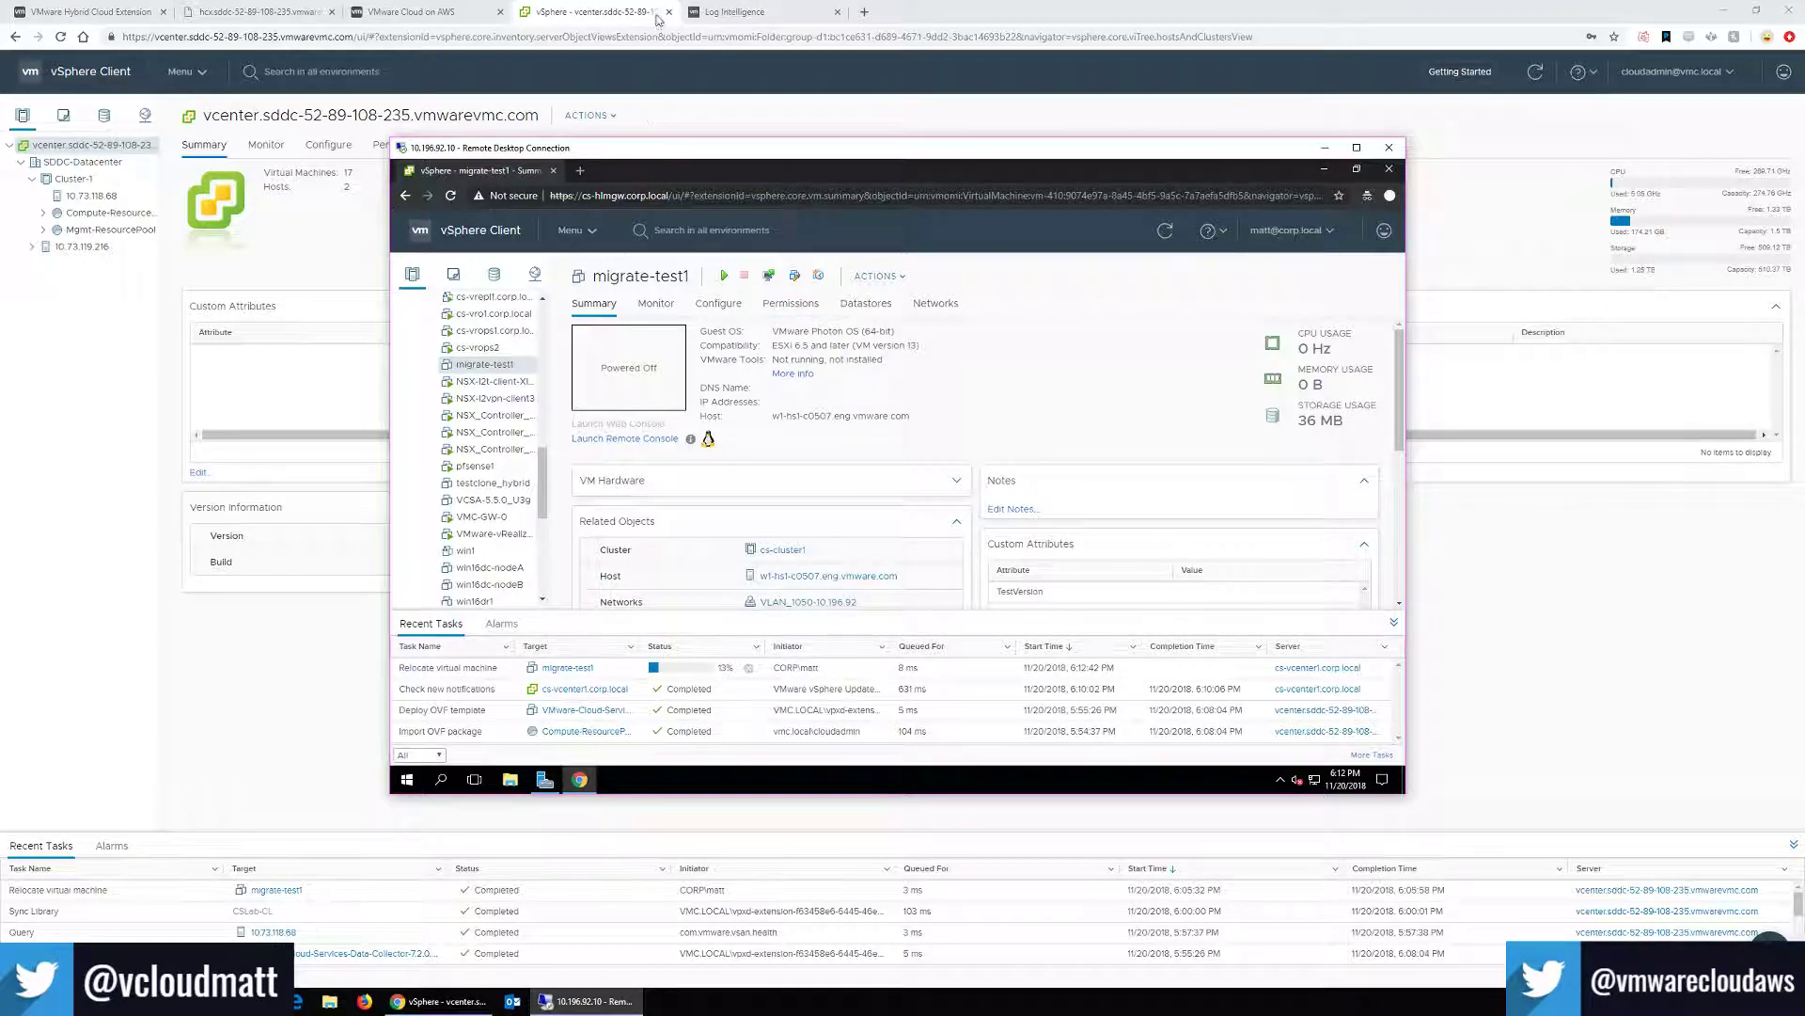
Review the data collector appliance setup page in Log Intelligence and return to the SDDC vCenter's summary.
{"action": "left_click", "coordinate": [720, 15]}
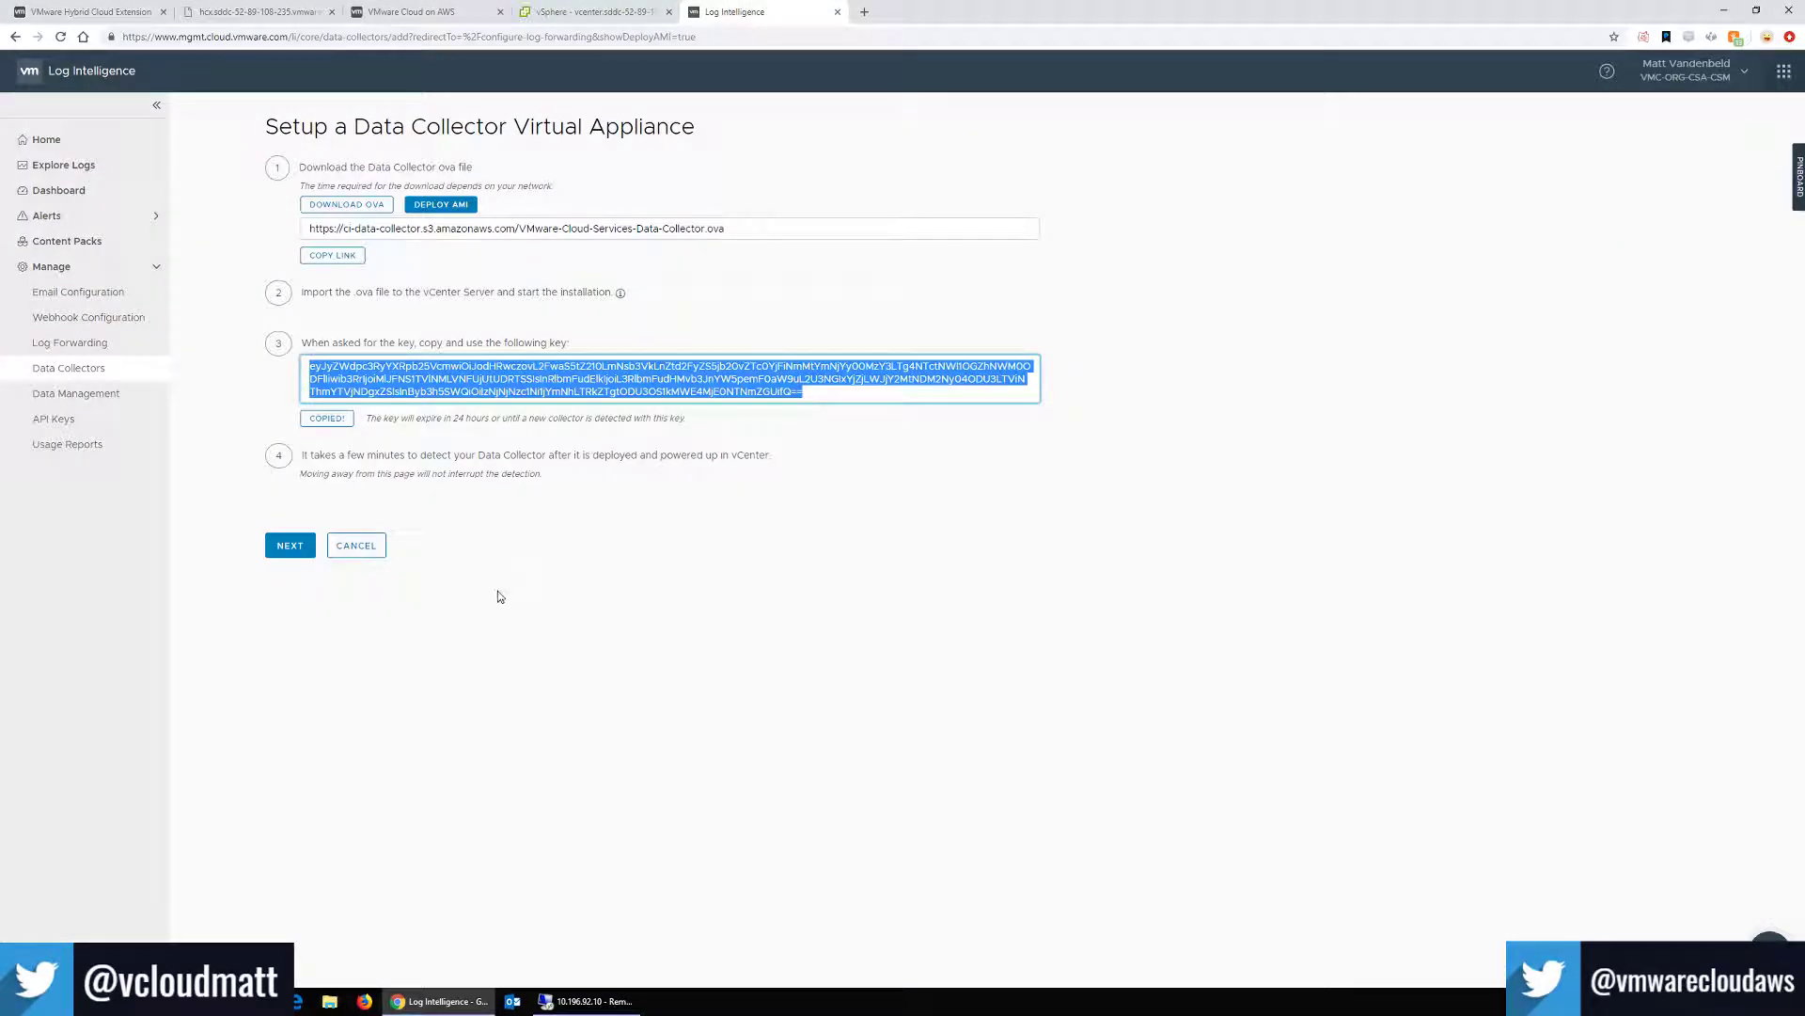
{"action": "left_click", "coordinate": [531, 496]}
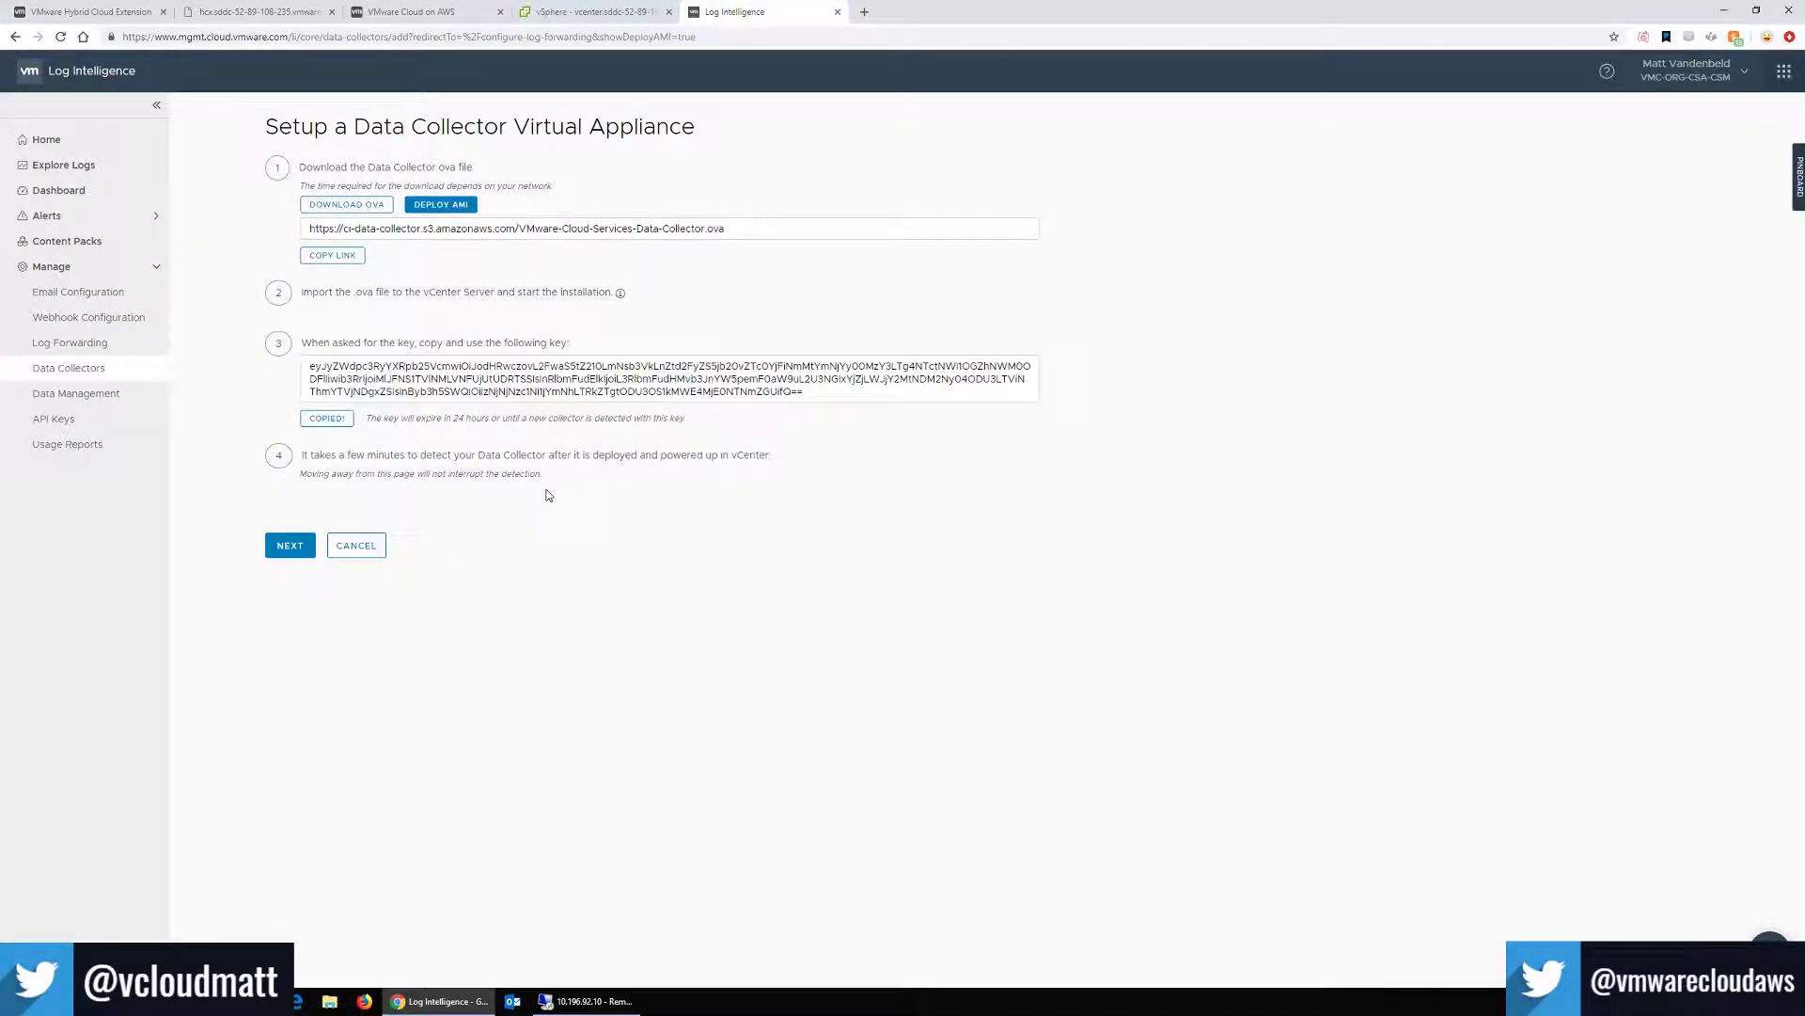
{"action": "left_click", "coordinate": [541, 13]}
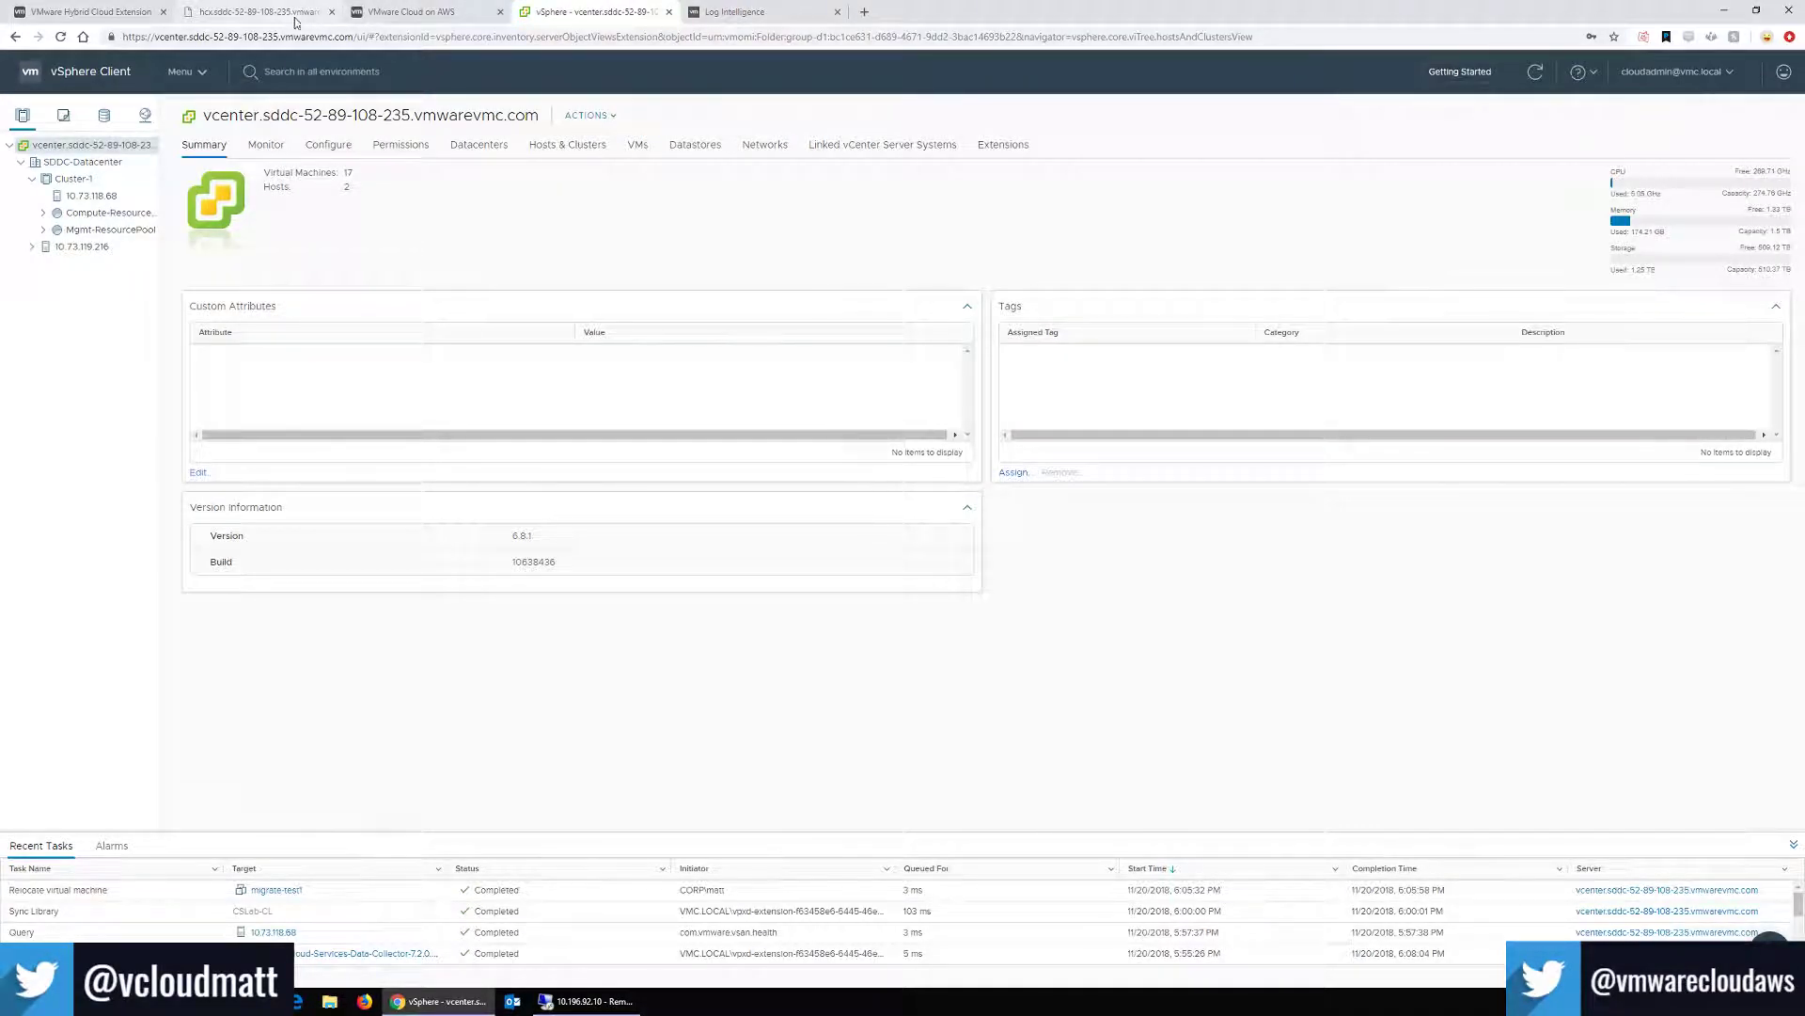
Review the SDDC's gateway firewall rules and the Log Intelligence data collector setup, and bring up the remote on-premises vSphere session.
{"action": "left_click", "coordinate": [299, 13]}
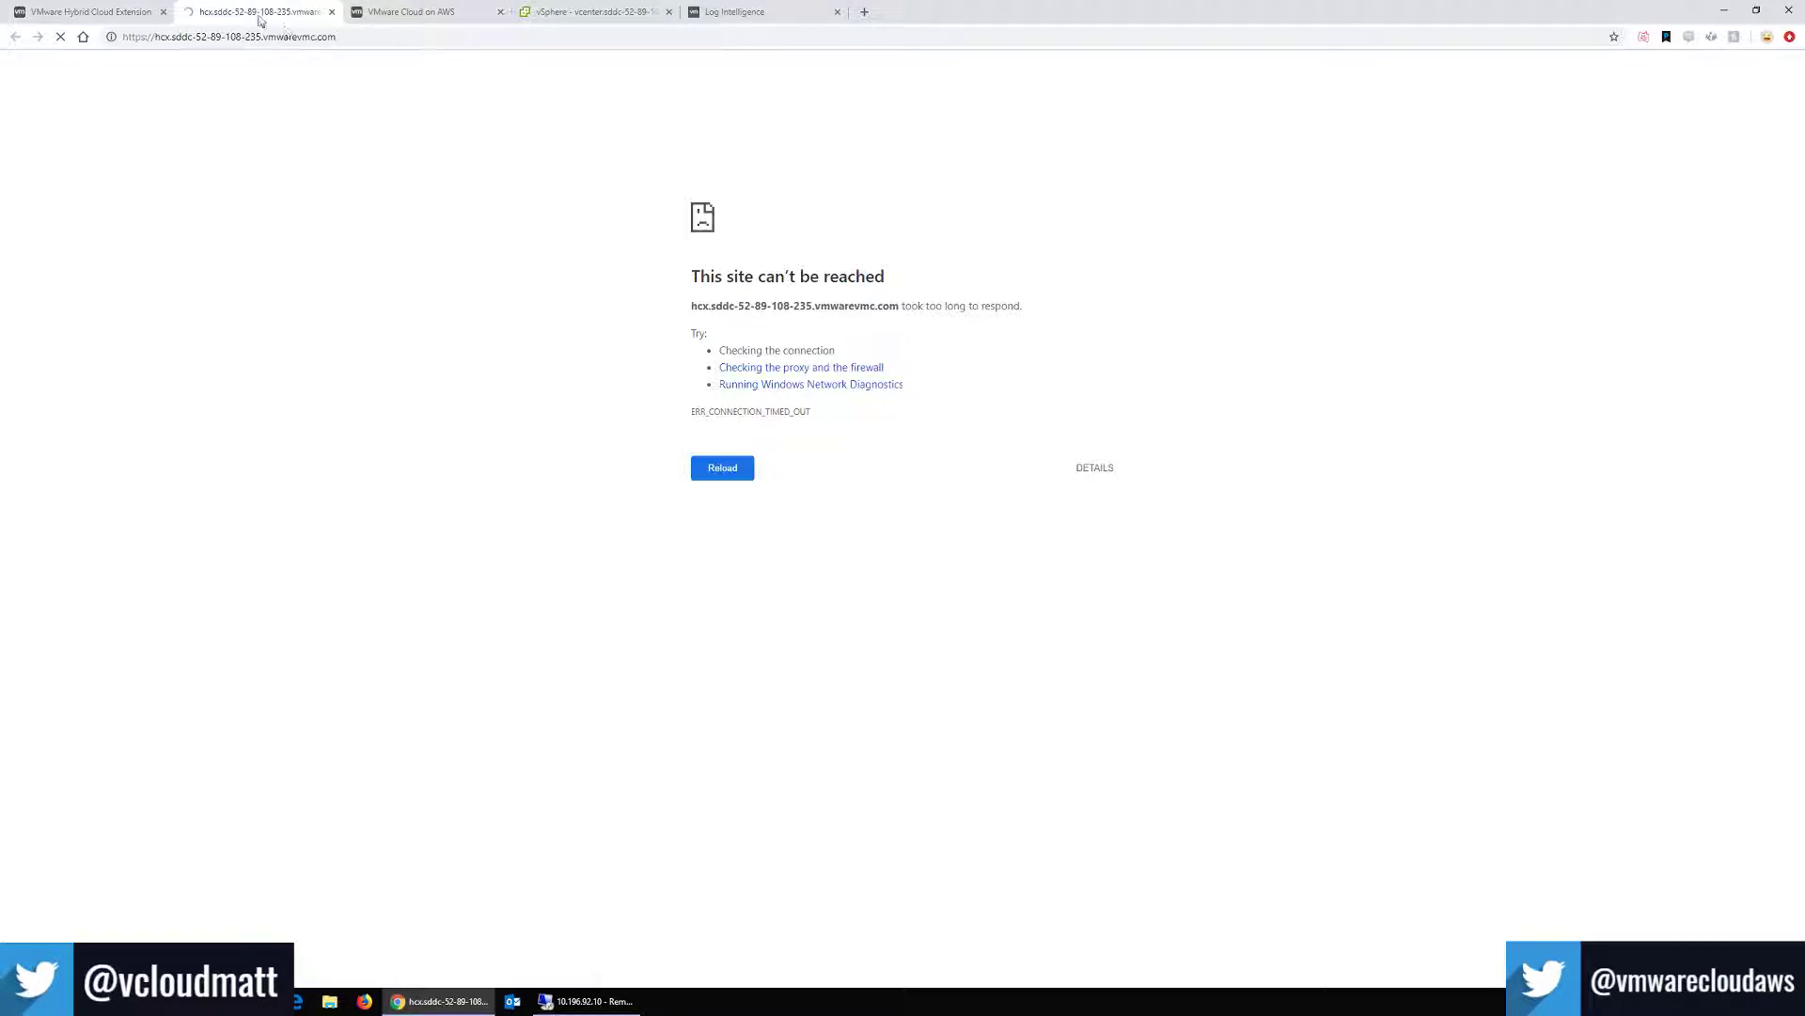
{"action": "left_click", "coordinate": [491, 24]}
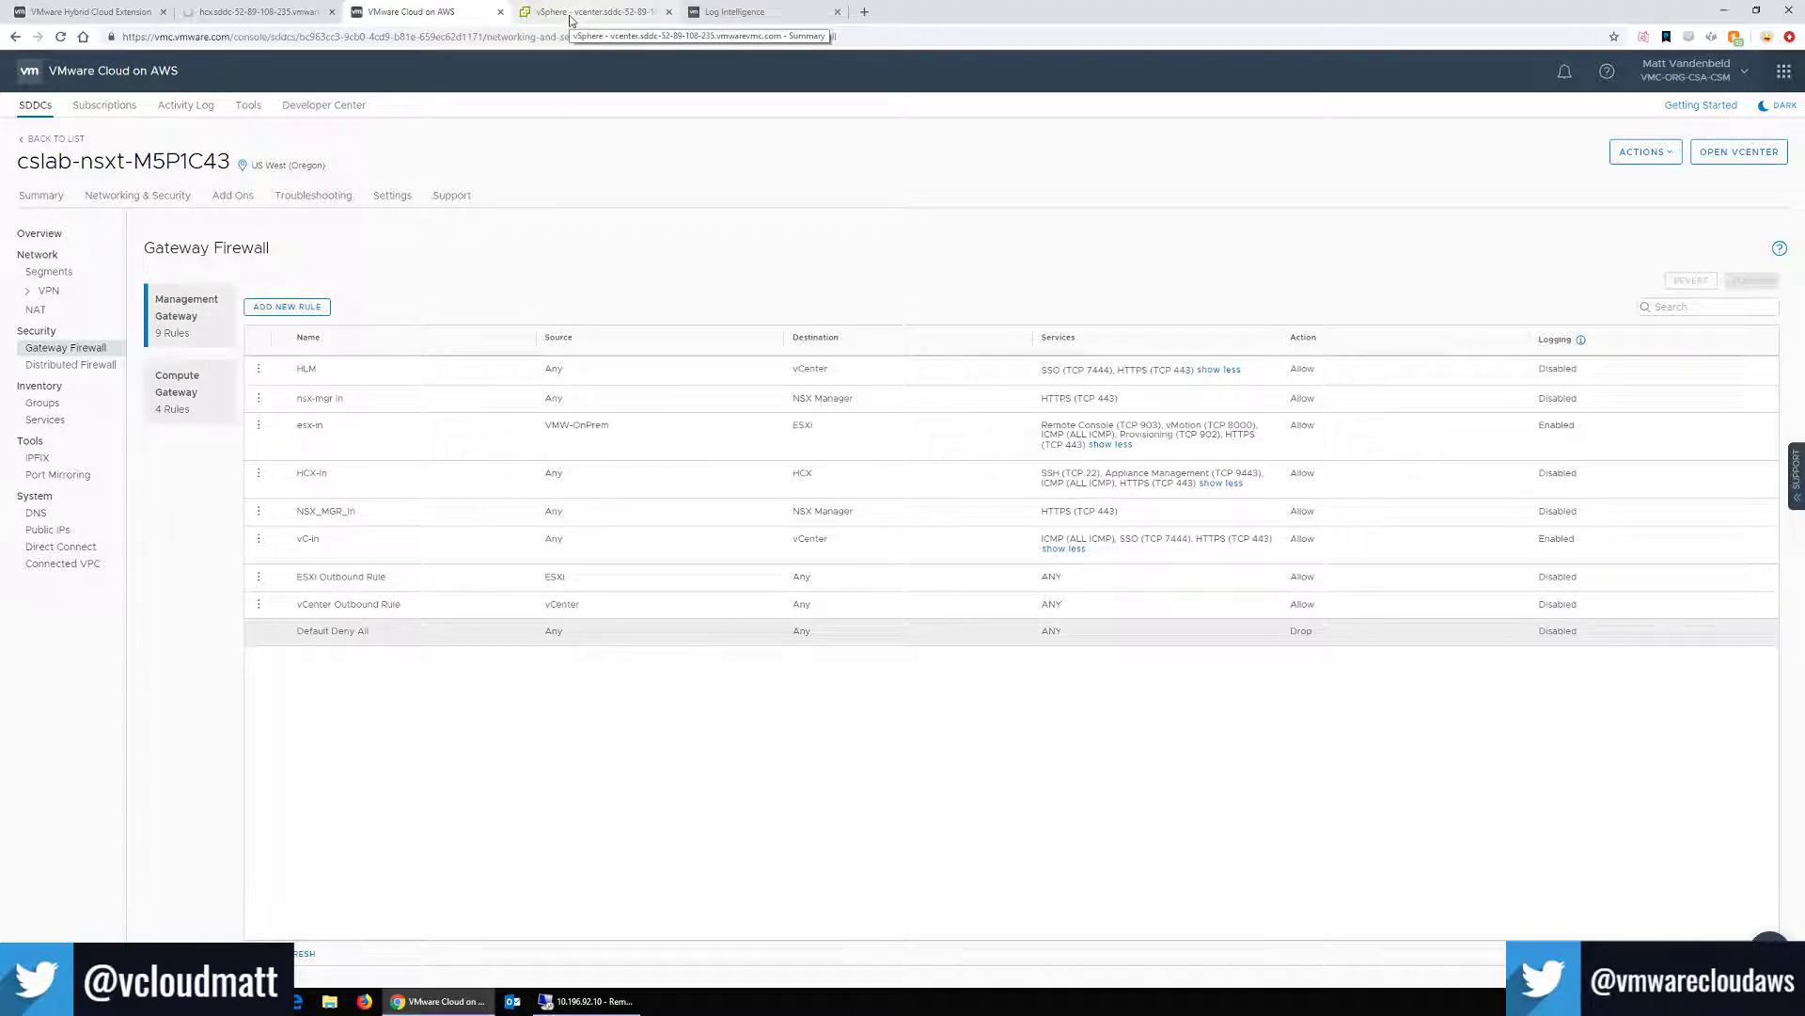
{"action": "left_click", "coordinate": [777, 16]}
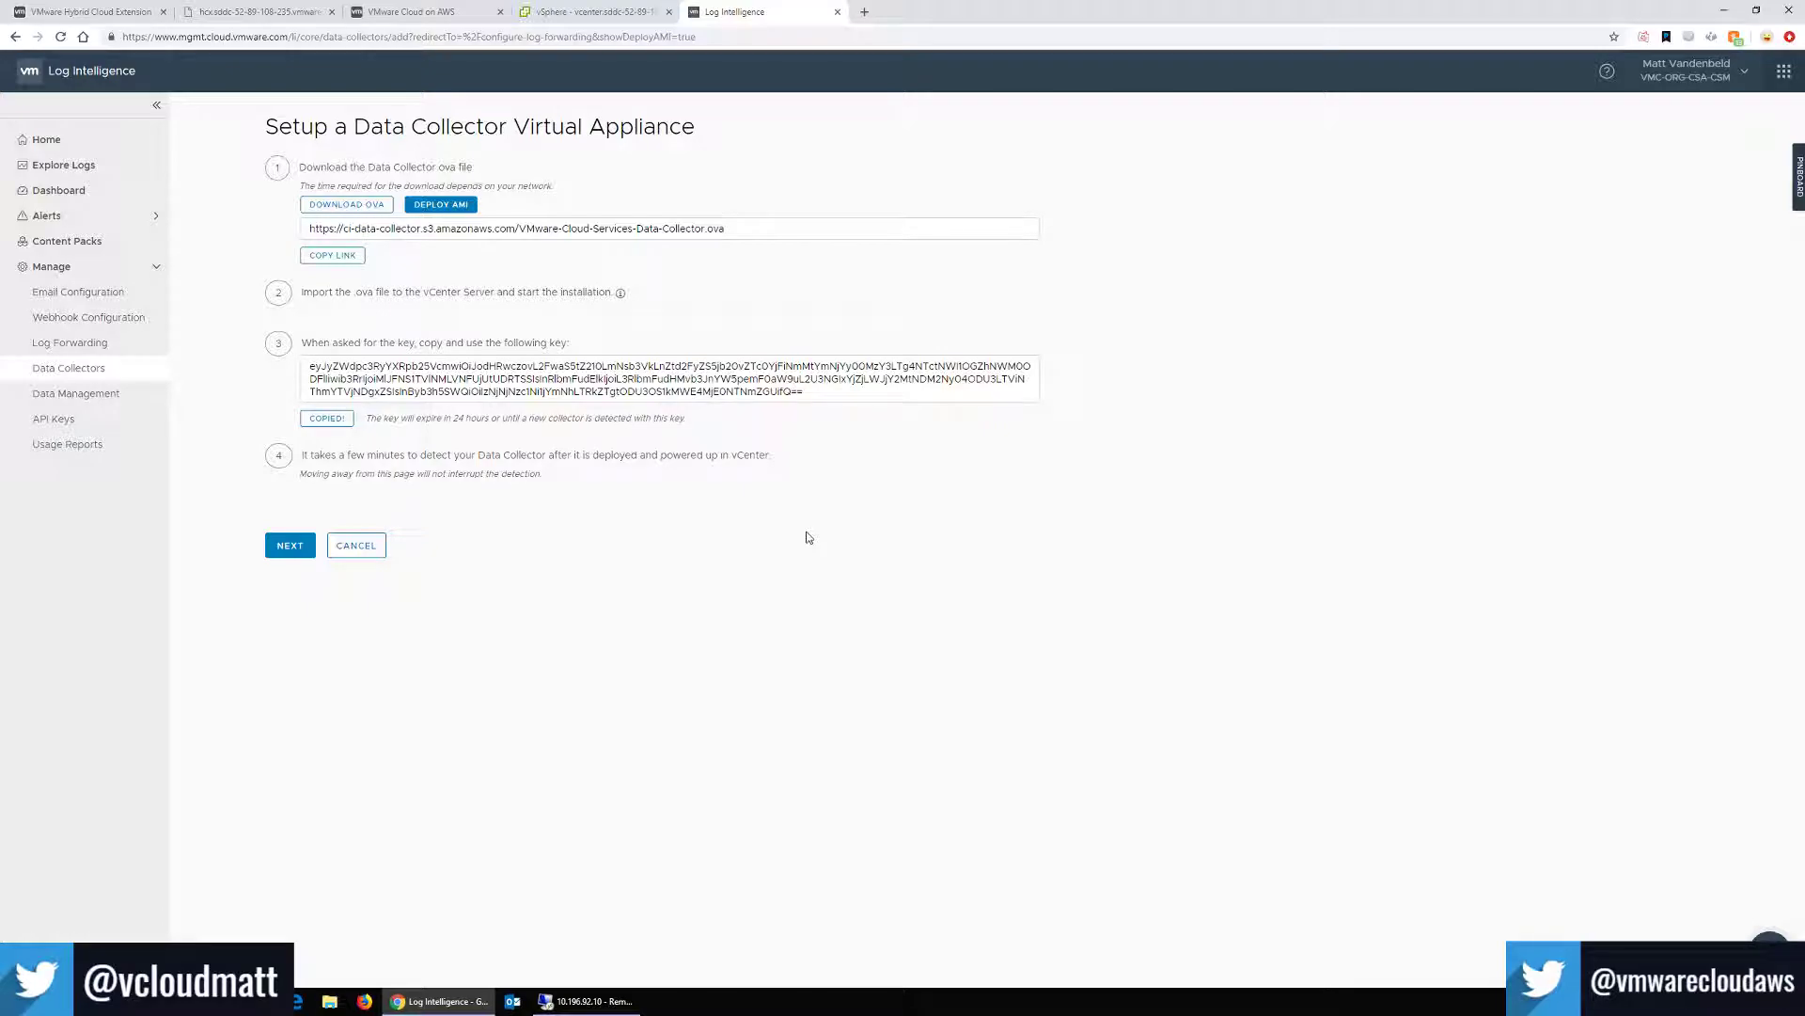
{"action": "left_click", "coordinate": [607, 15]}
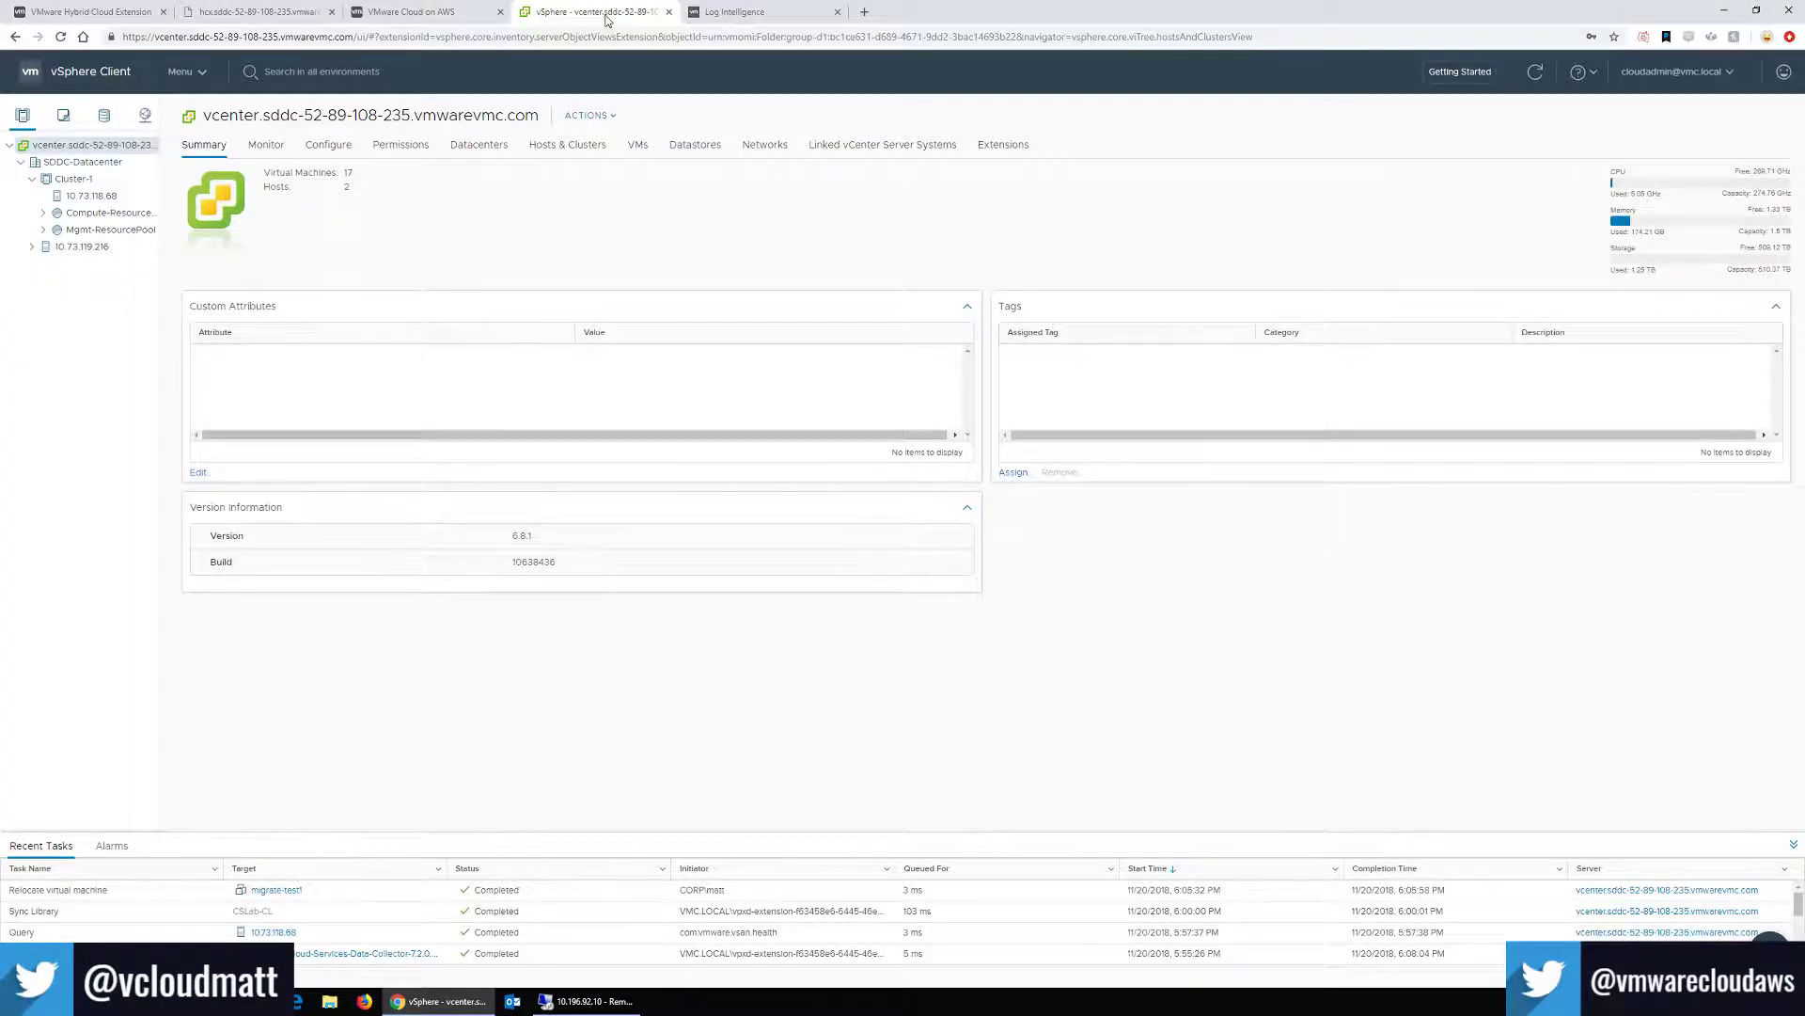
{"action": "left_click", "coordinate": [727, 11]}
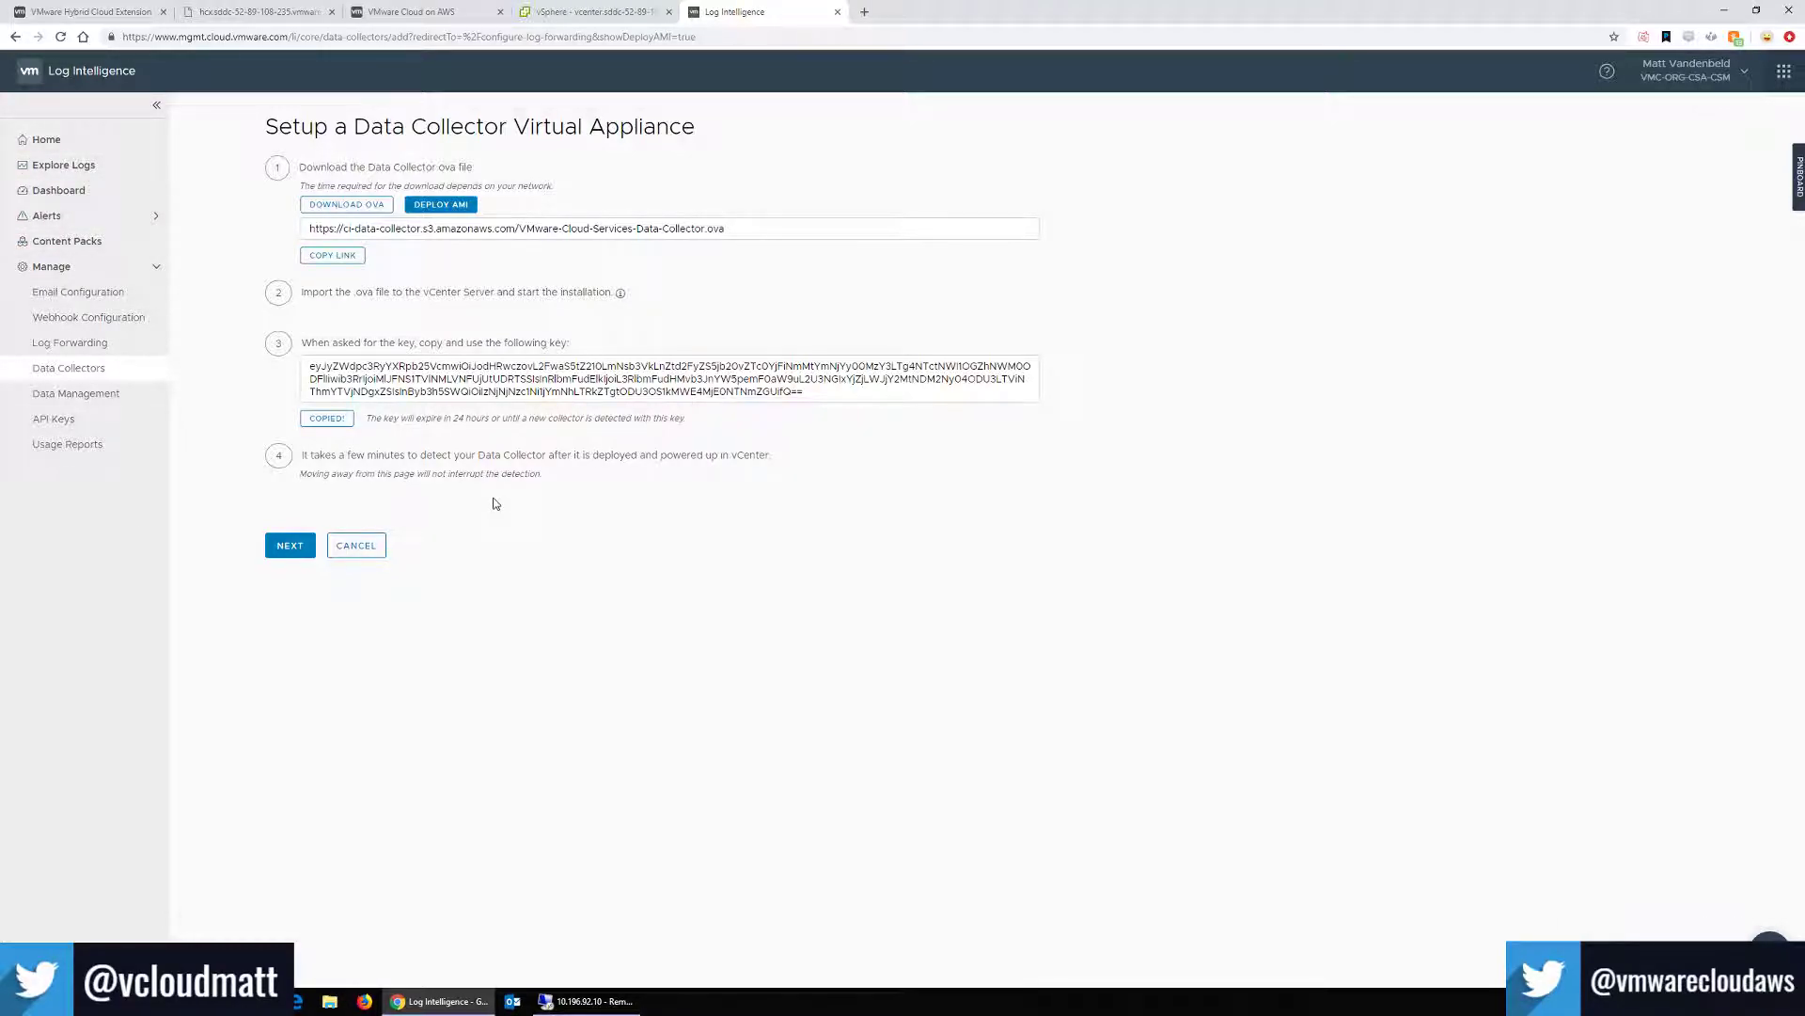
{"action": "left_click", "coordinate": [588, 1000]}
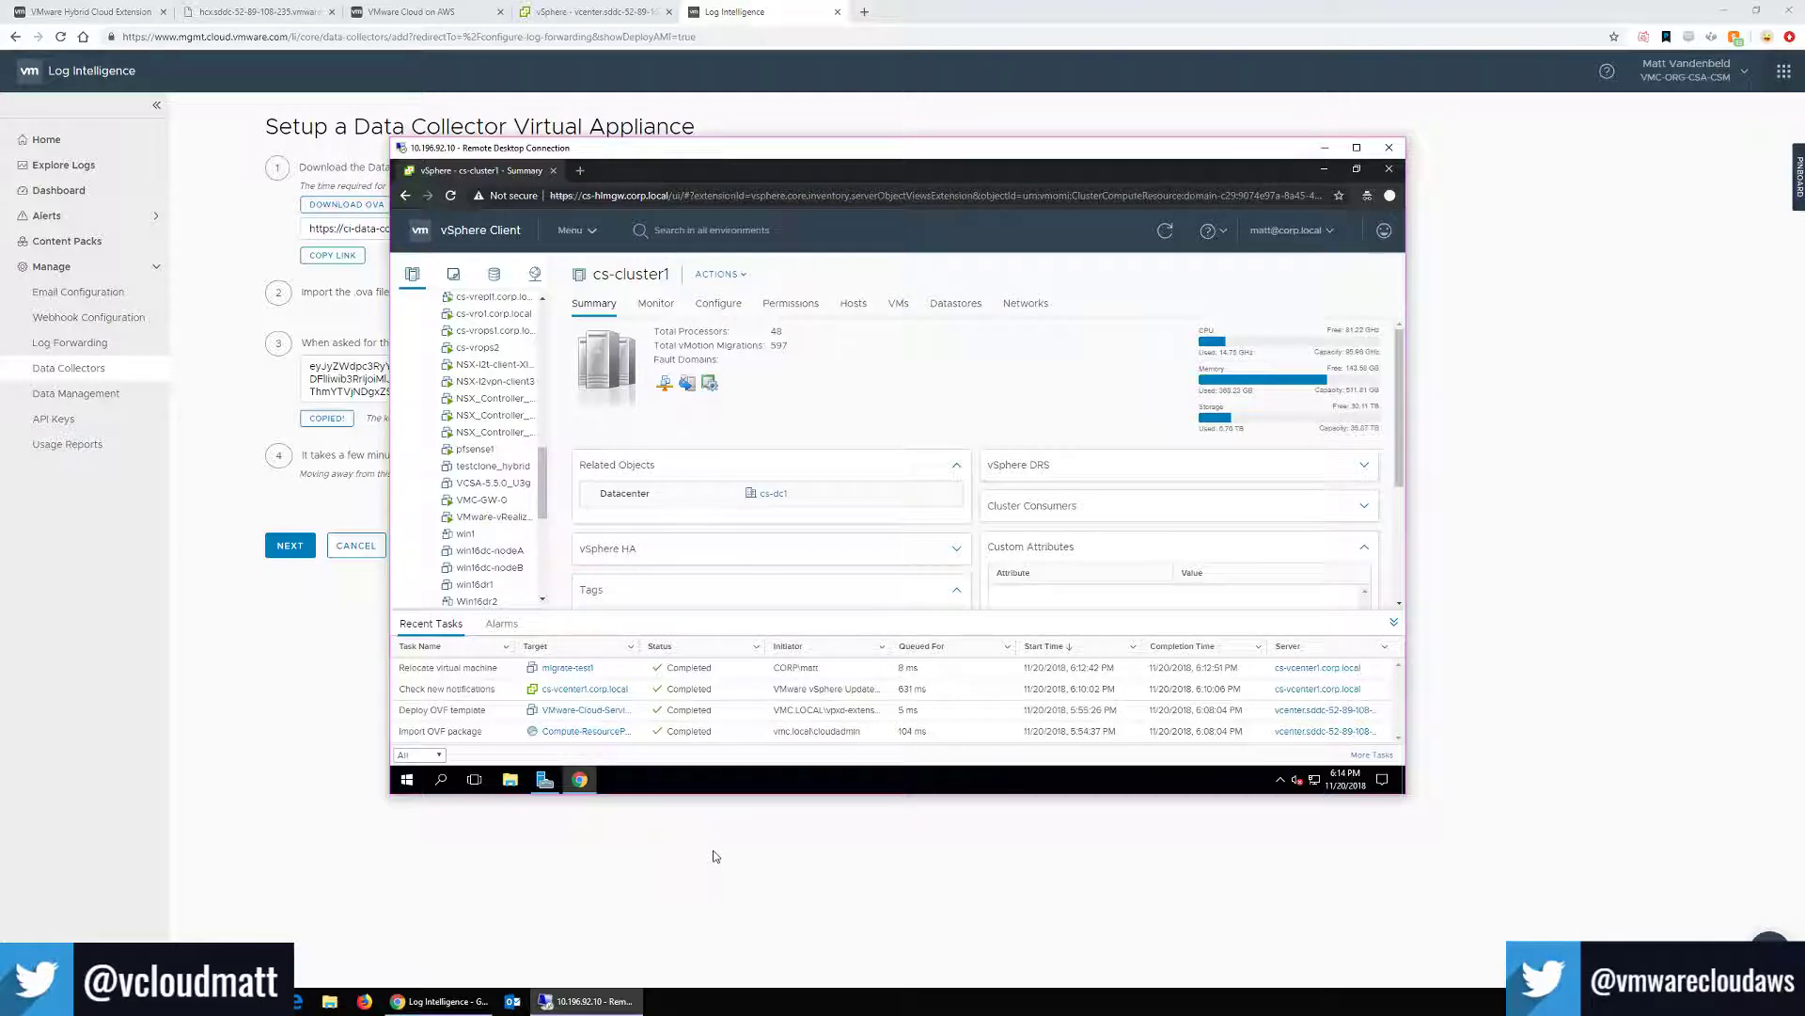
Switch from the Hybrid Cloud Extension service to VMware Cloud Assembly.
{"action": "left_click", "coordinate": [94, 12]}
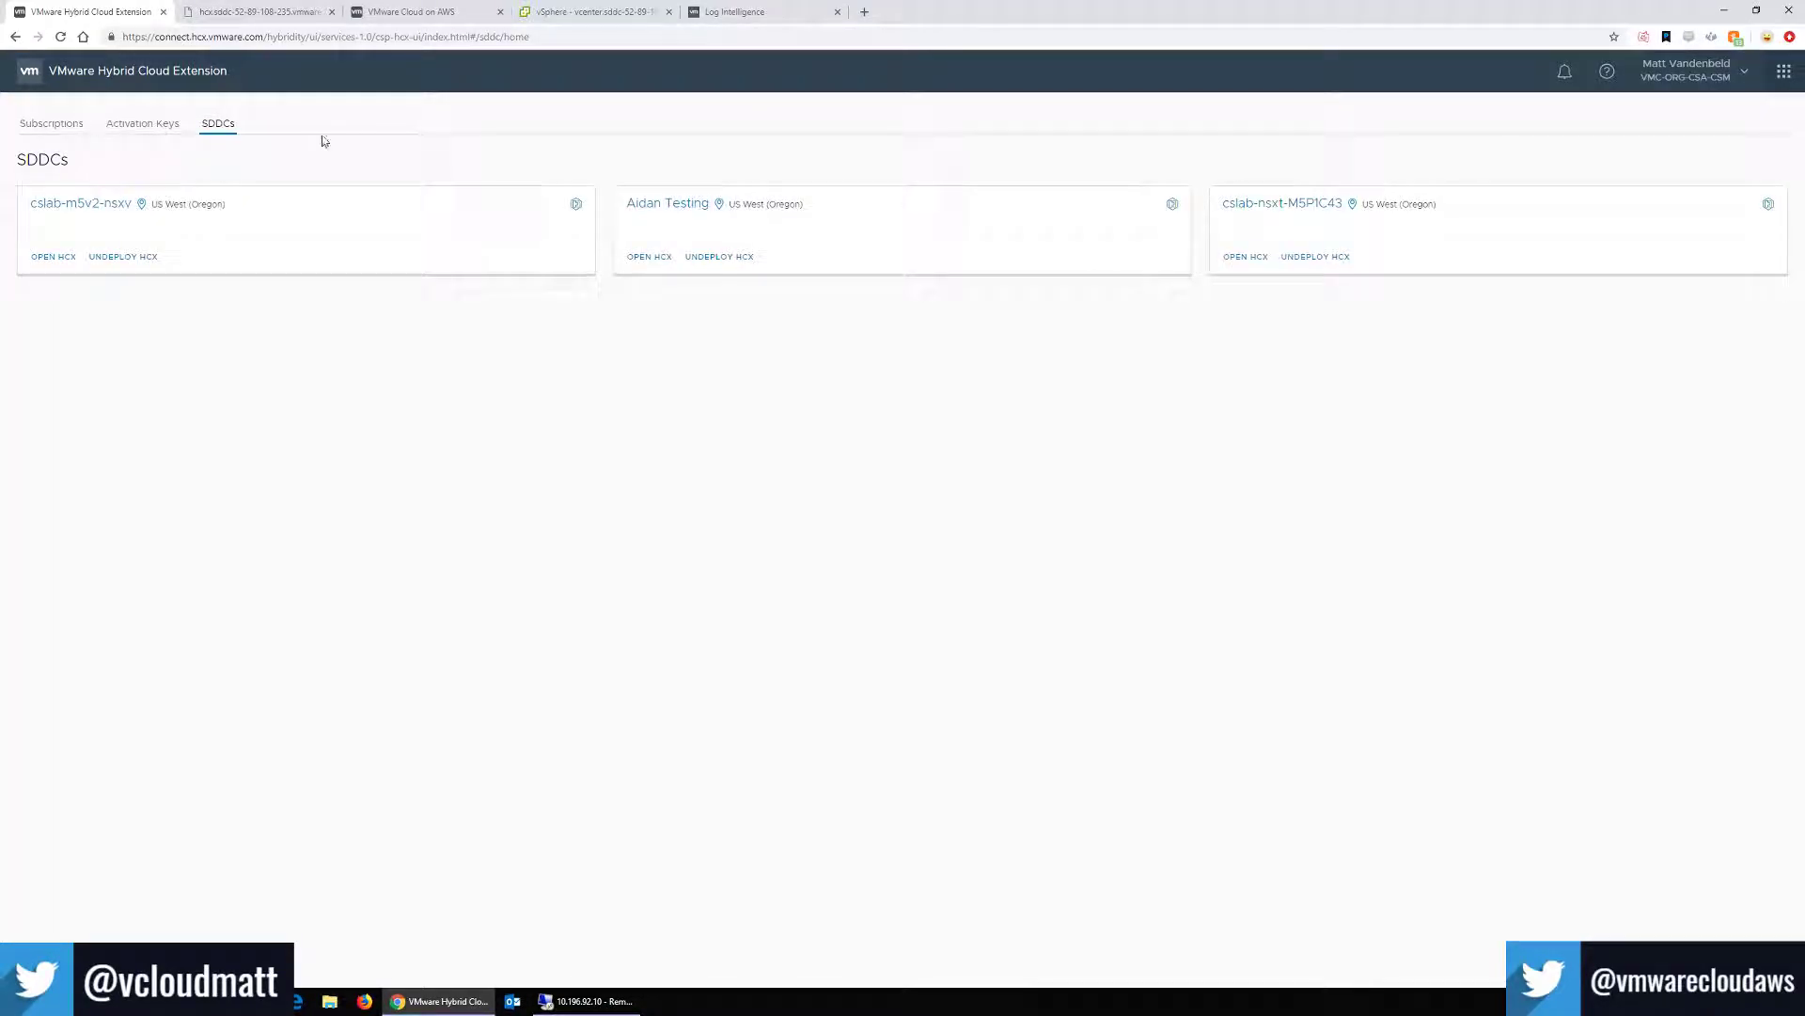
{"action": "left_click", "coordinate": [1784, 71]}
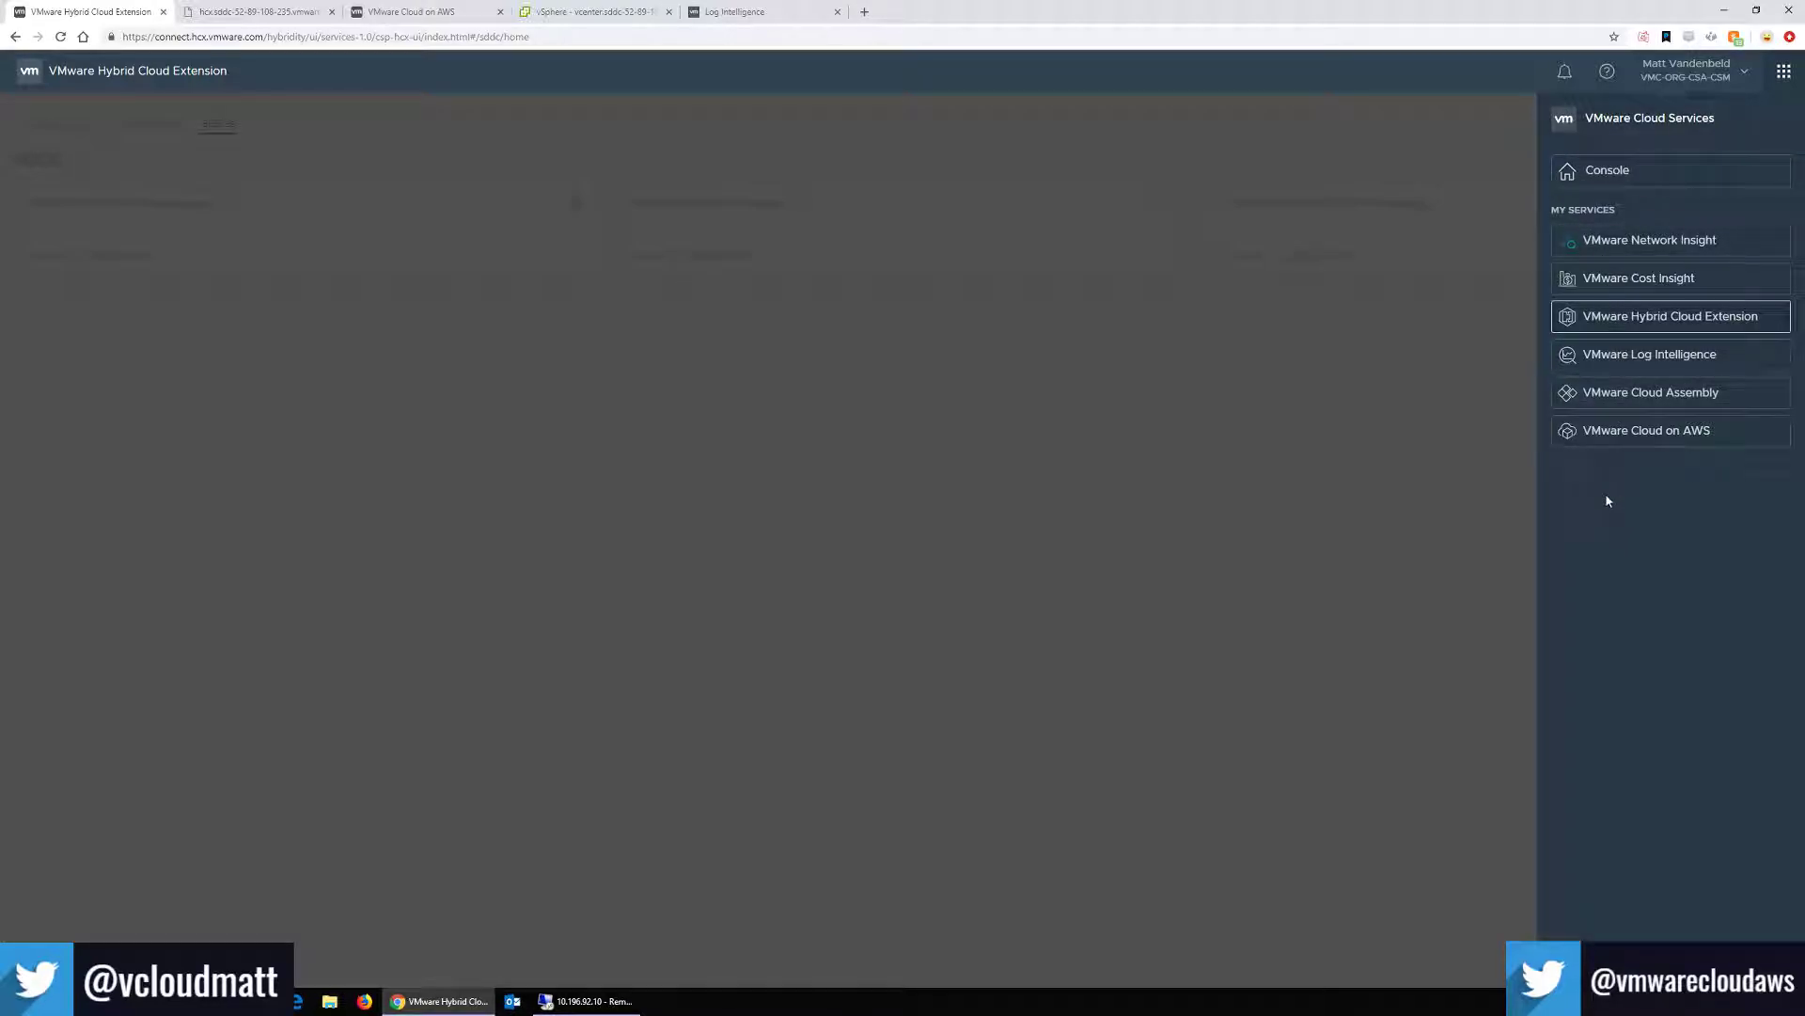
{"action": "left_click", "coordinate": [1659, 406]}
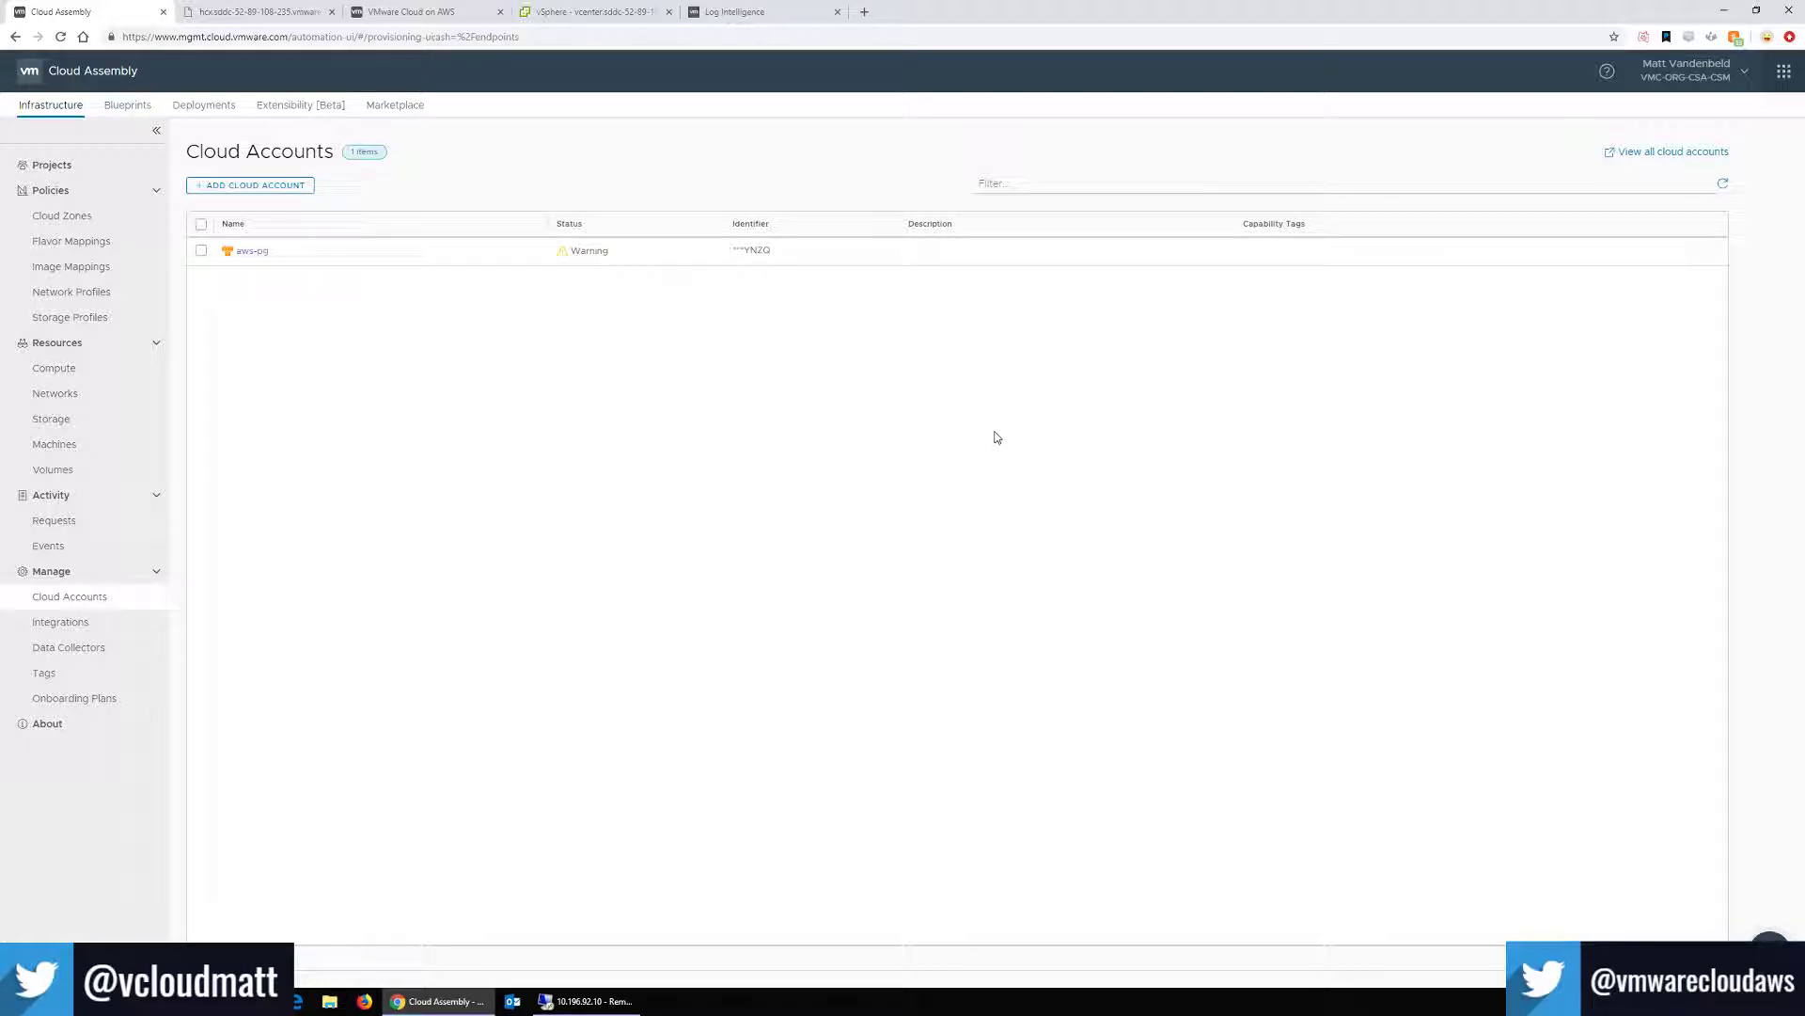
Examine Cloud Assembly's projects with the blank new-project form, its blueprints, compute resources and cloud zones.
{"action": "left_click", "coordinate": [57, 166]}
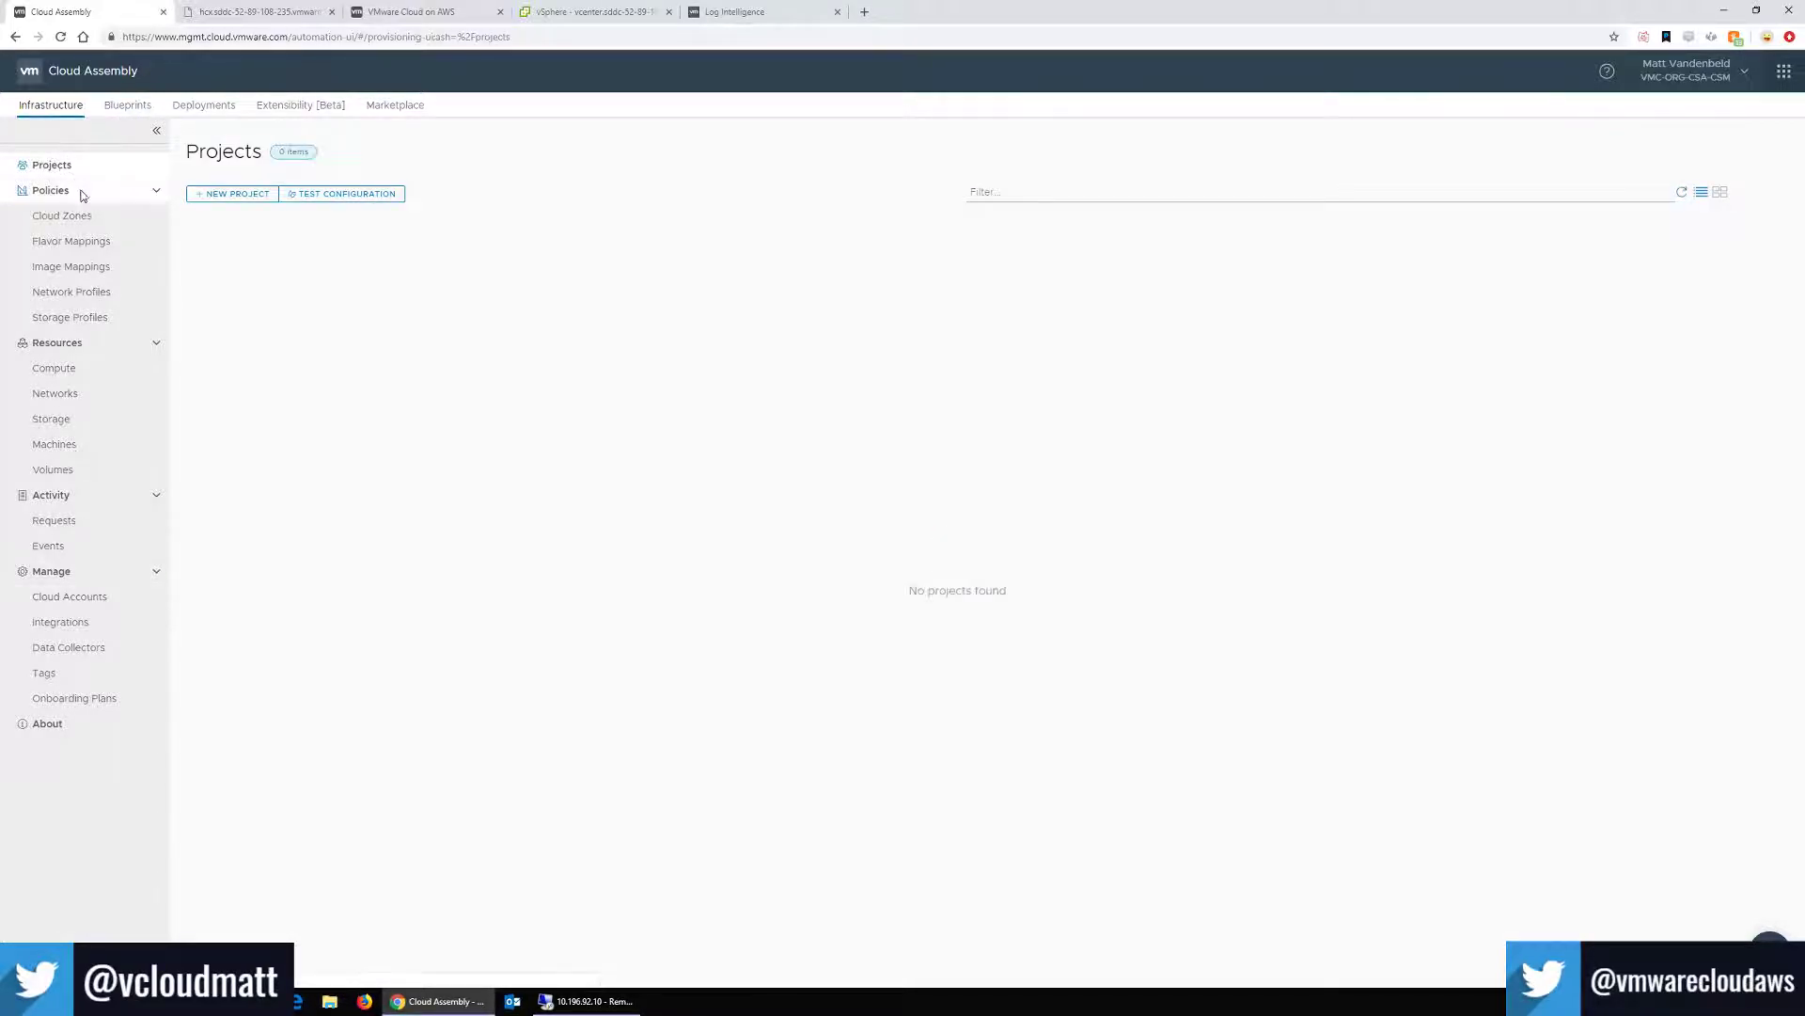
{"action": "left_click", "coordinate": [211, 194]}
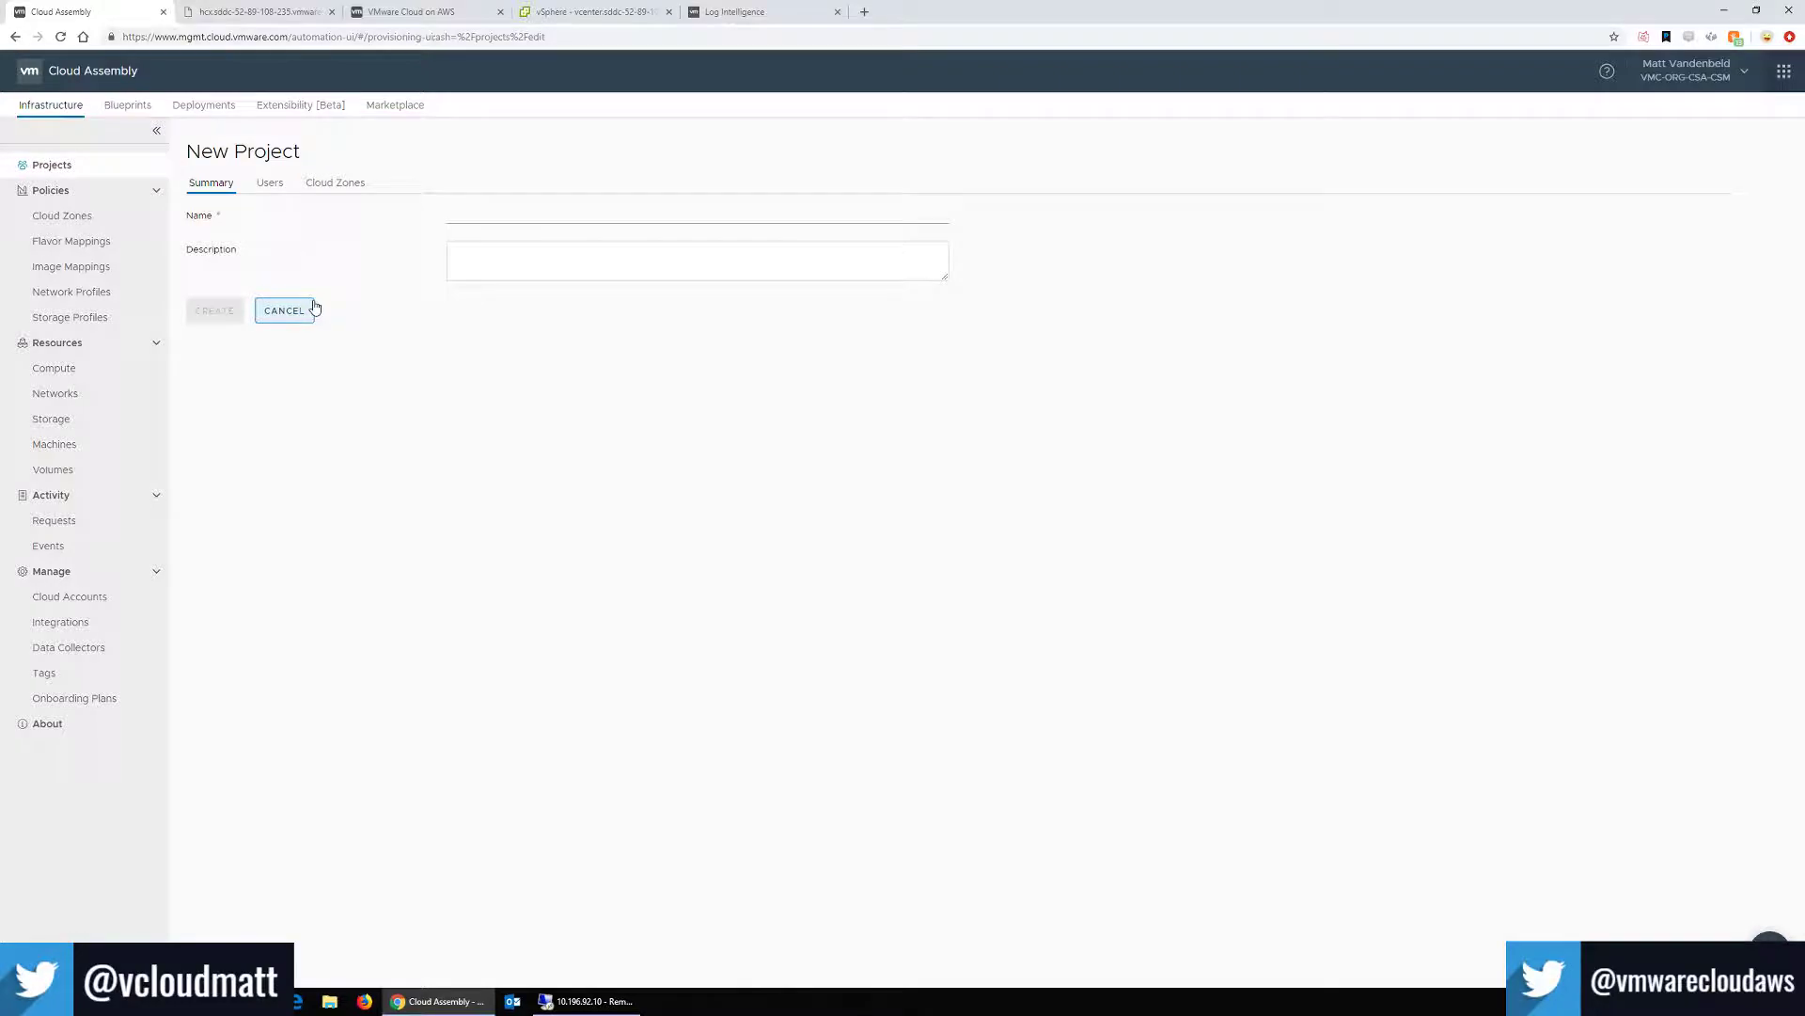
{"action": "left_click", "coordinate": [313, 309]}
{"action": "left_click", "coordinate": [128, 105]}
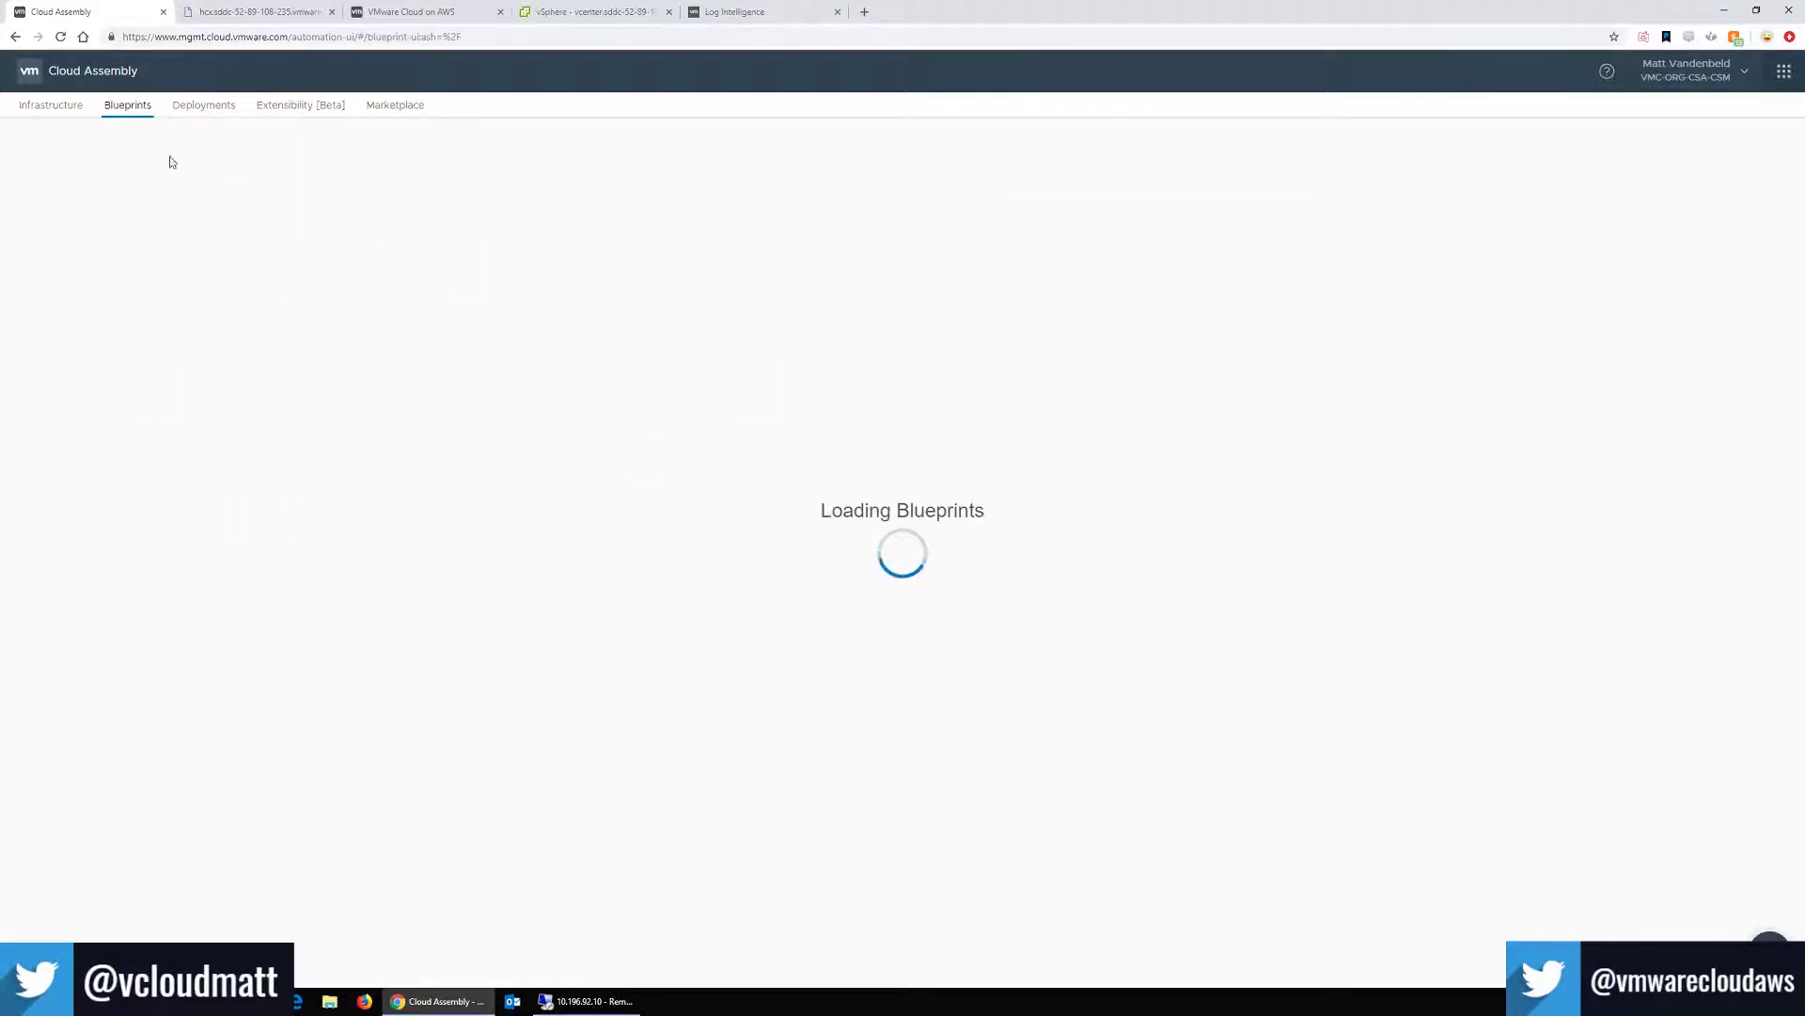
{"action": "left_click", "coordinate": [64, 107]}
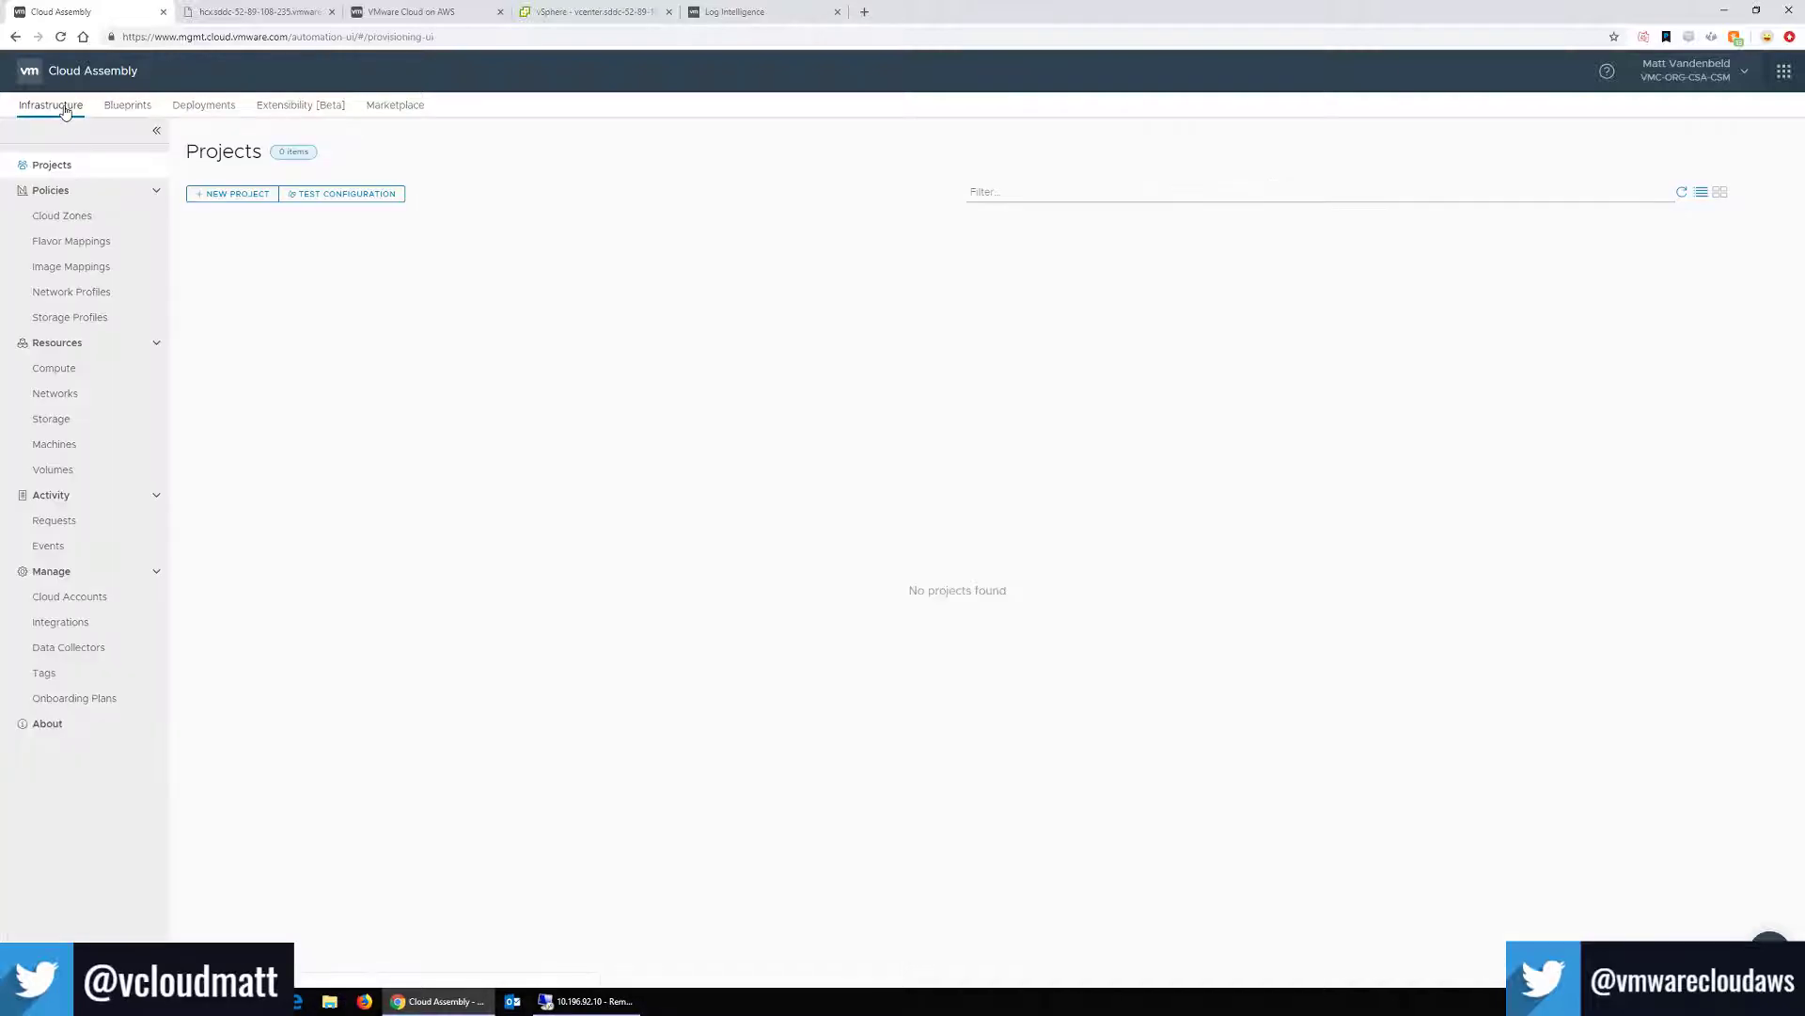
{"action": "left_click", "coordinate": [66, 373]}
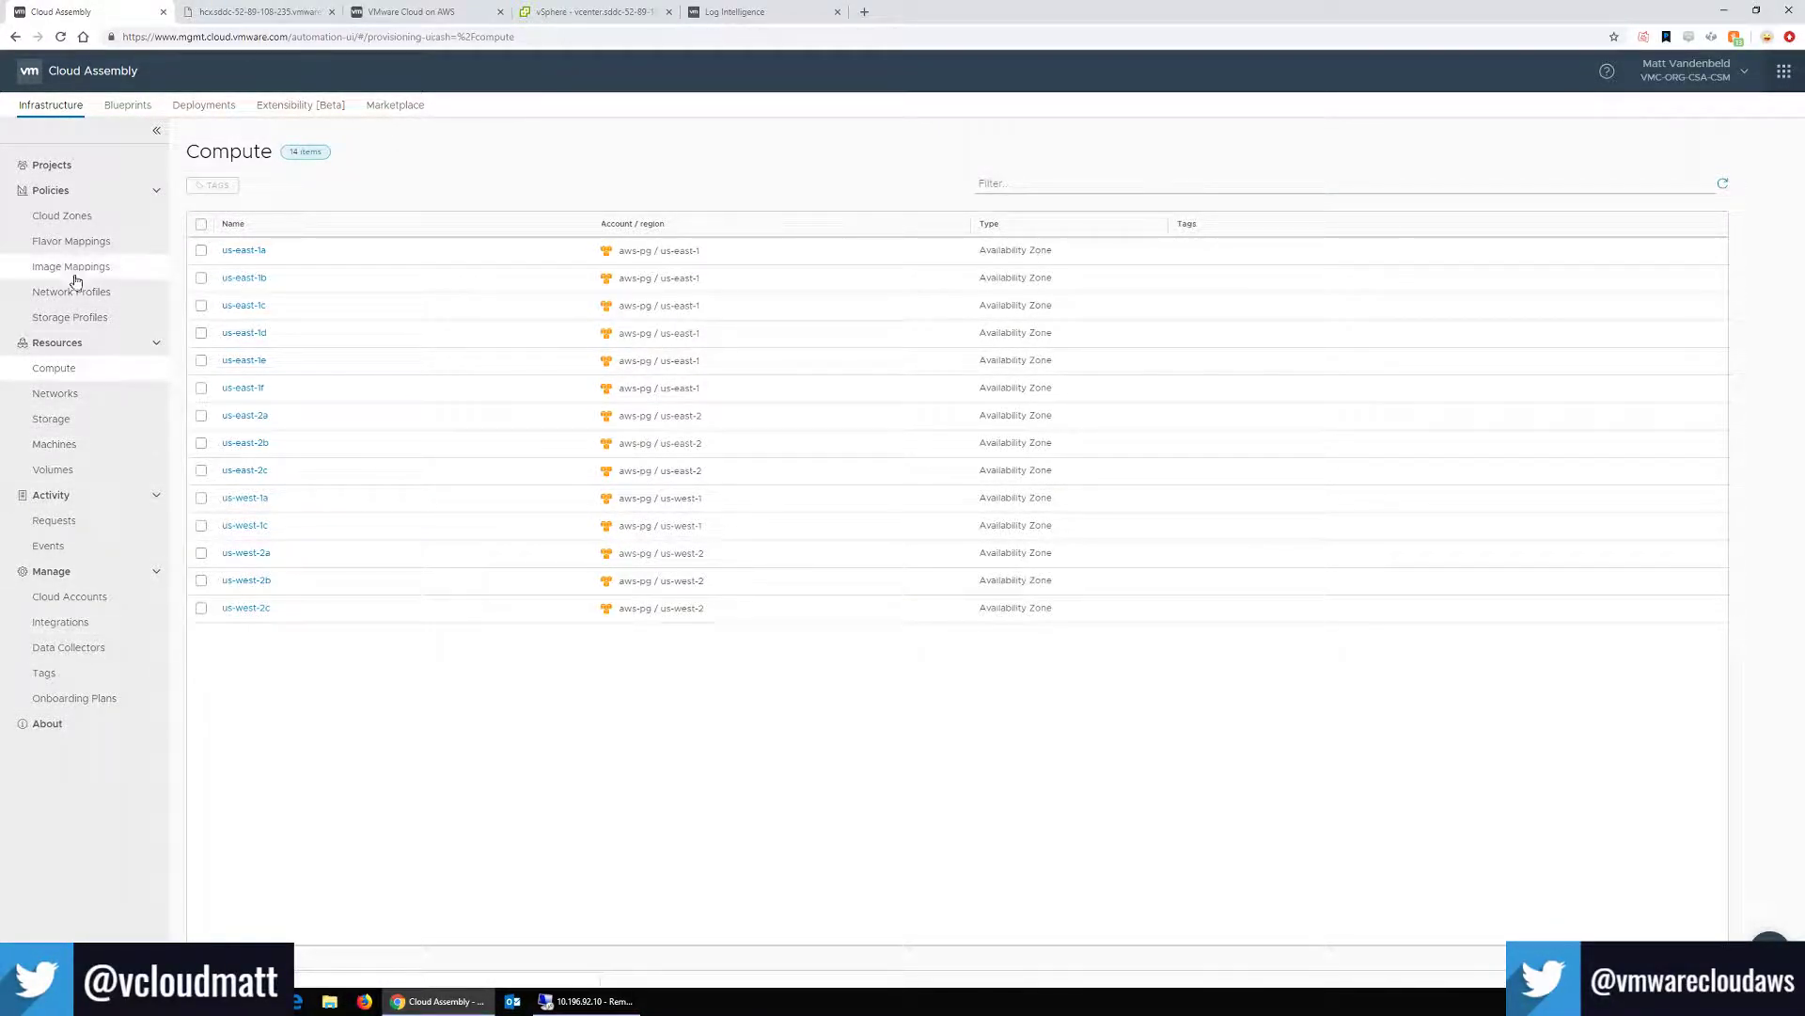
{"action": "left_click", "coordinate": [80, 218]}
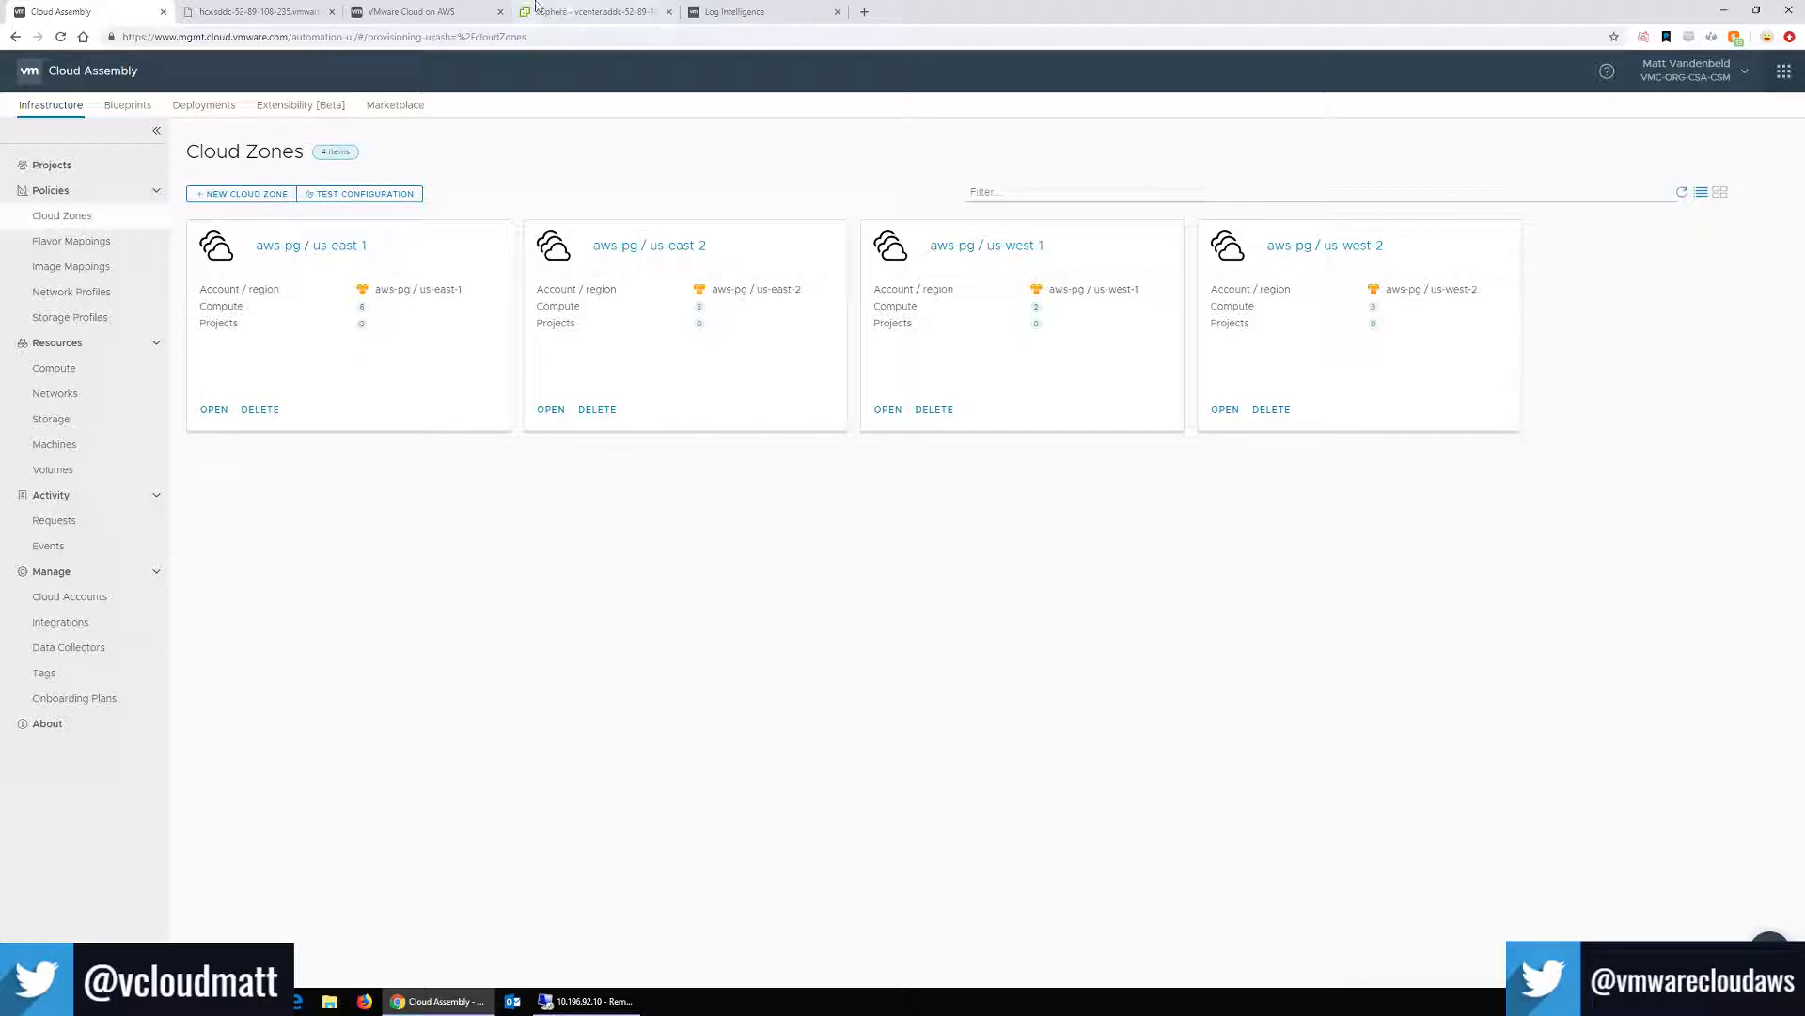
Look through the on-premises vSphere client's inventory in the remote session, down to the linked SDDC's virtual machines.
{"action": "left_click", "coordinate": [576, 13]}
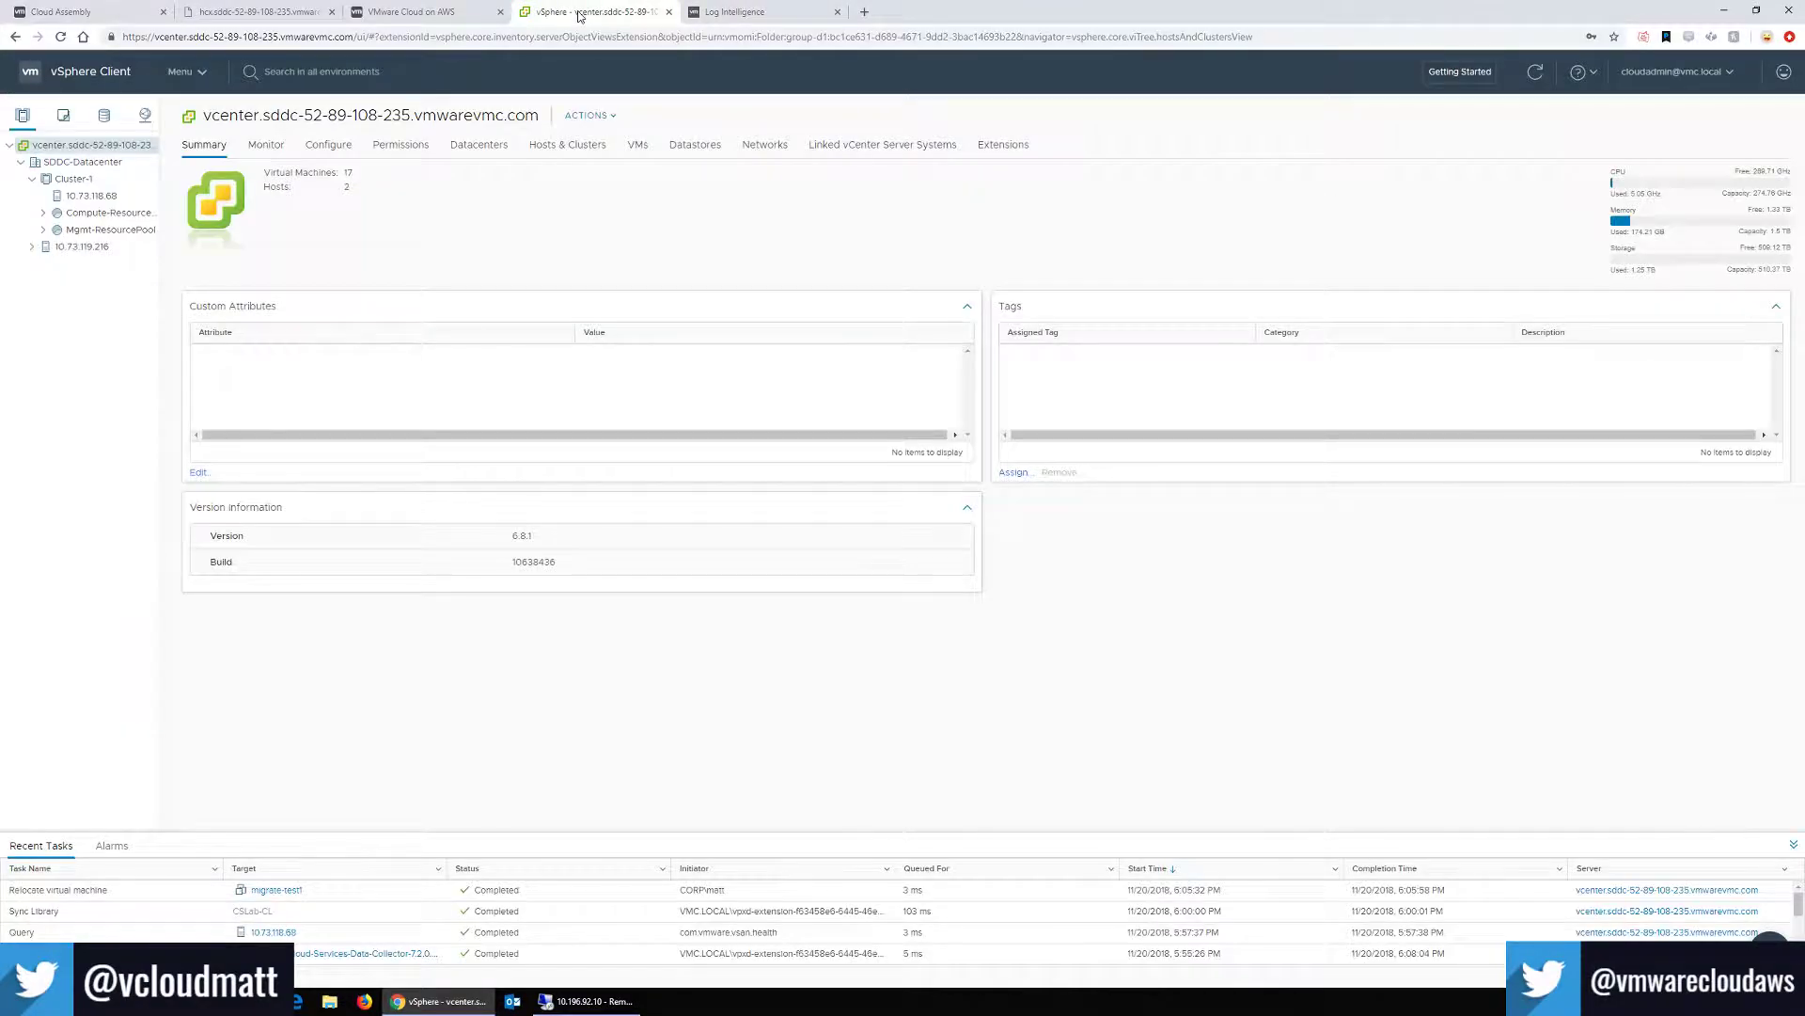
{"action": "left_click", "coordinate": [588, 1001]}
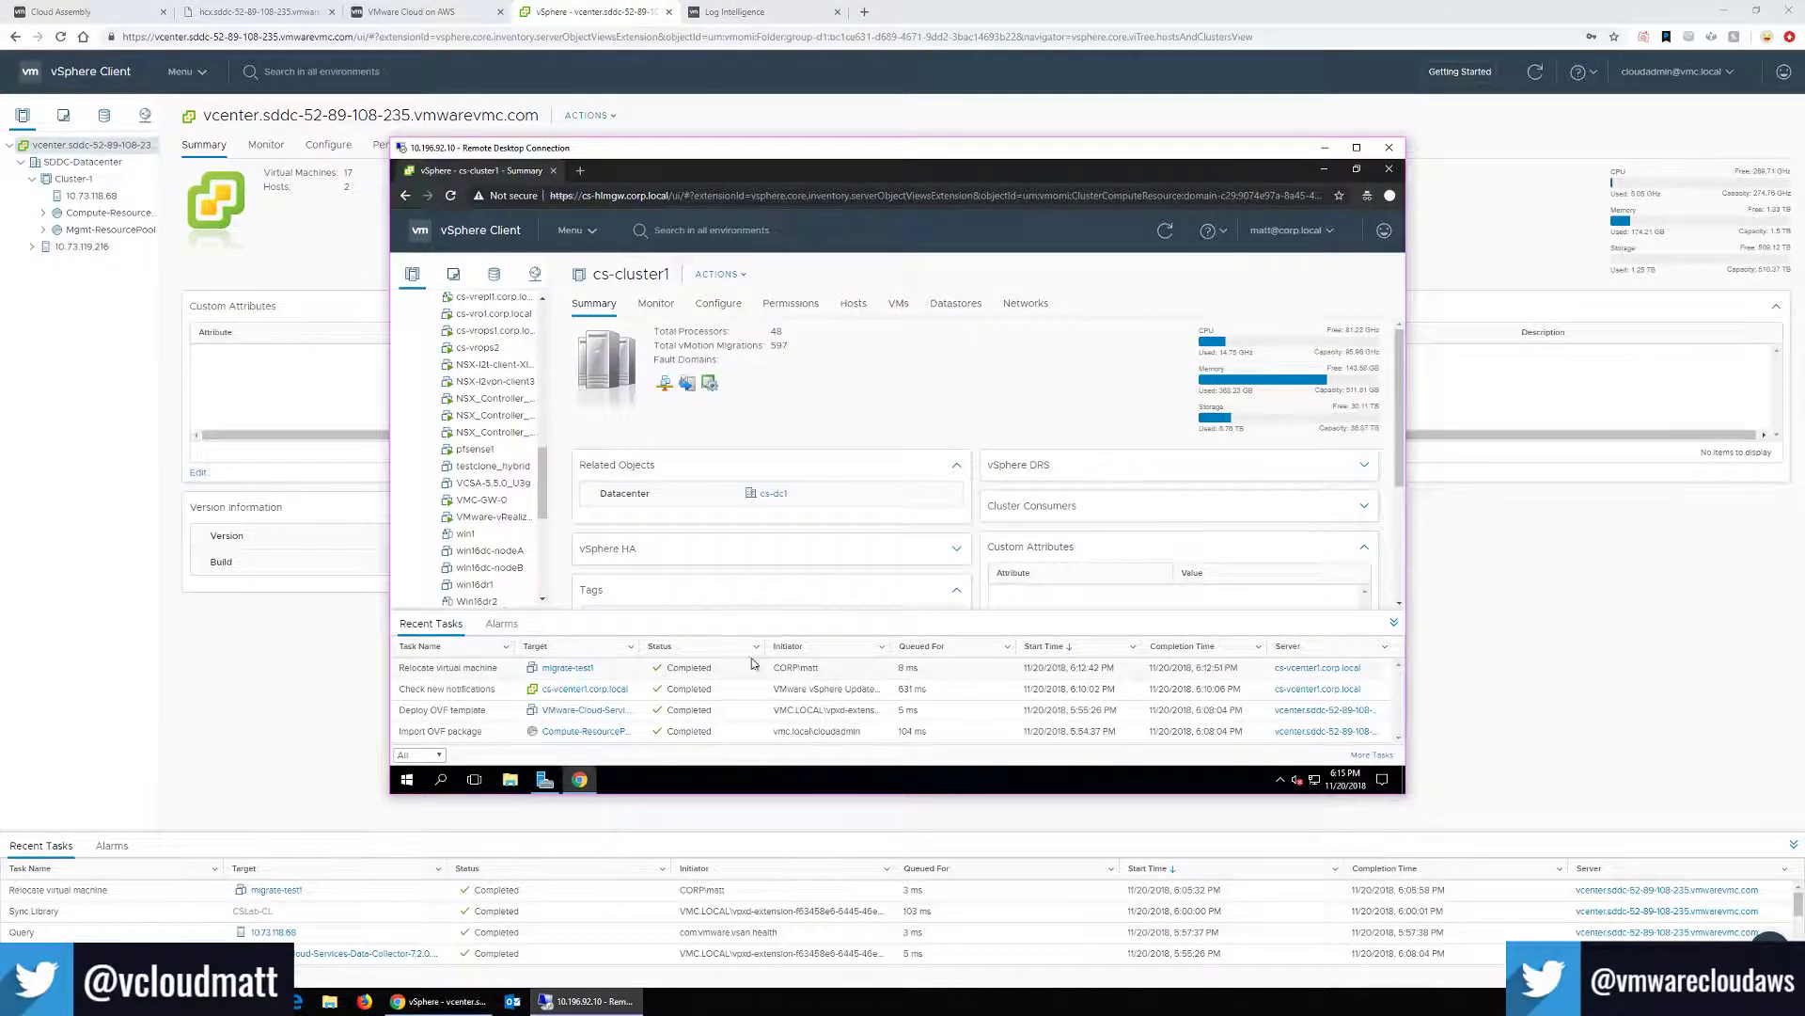
{"action": "scroll", "coordinate": [491, 511], "scroll_direction": "down", "scroll_amount": 3}
{"action": "scroll", "coordinate": [490, 511], "scroll_direction": "down", "scroll_amount": 5}
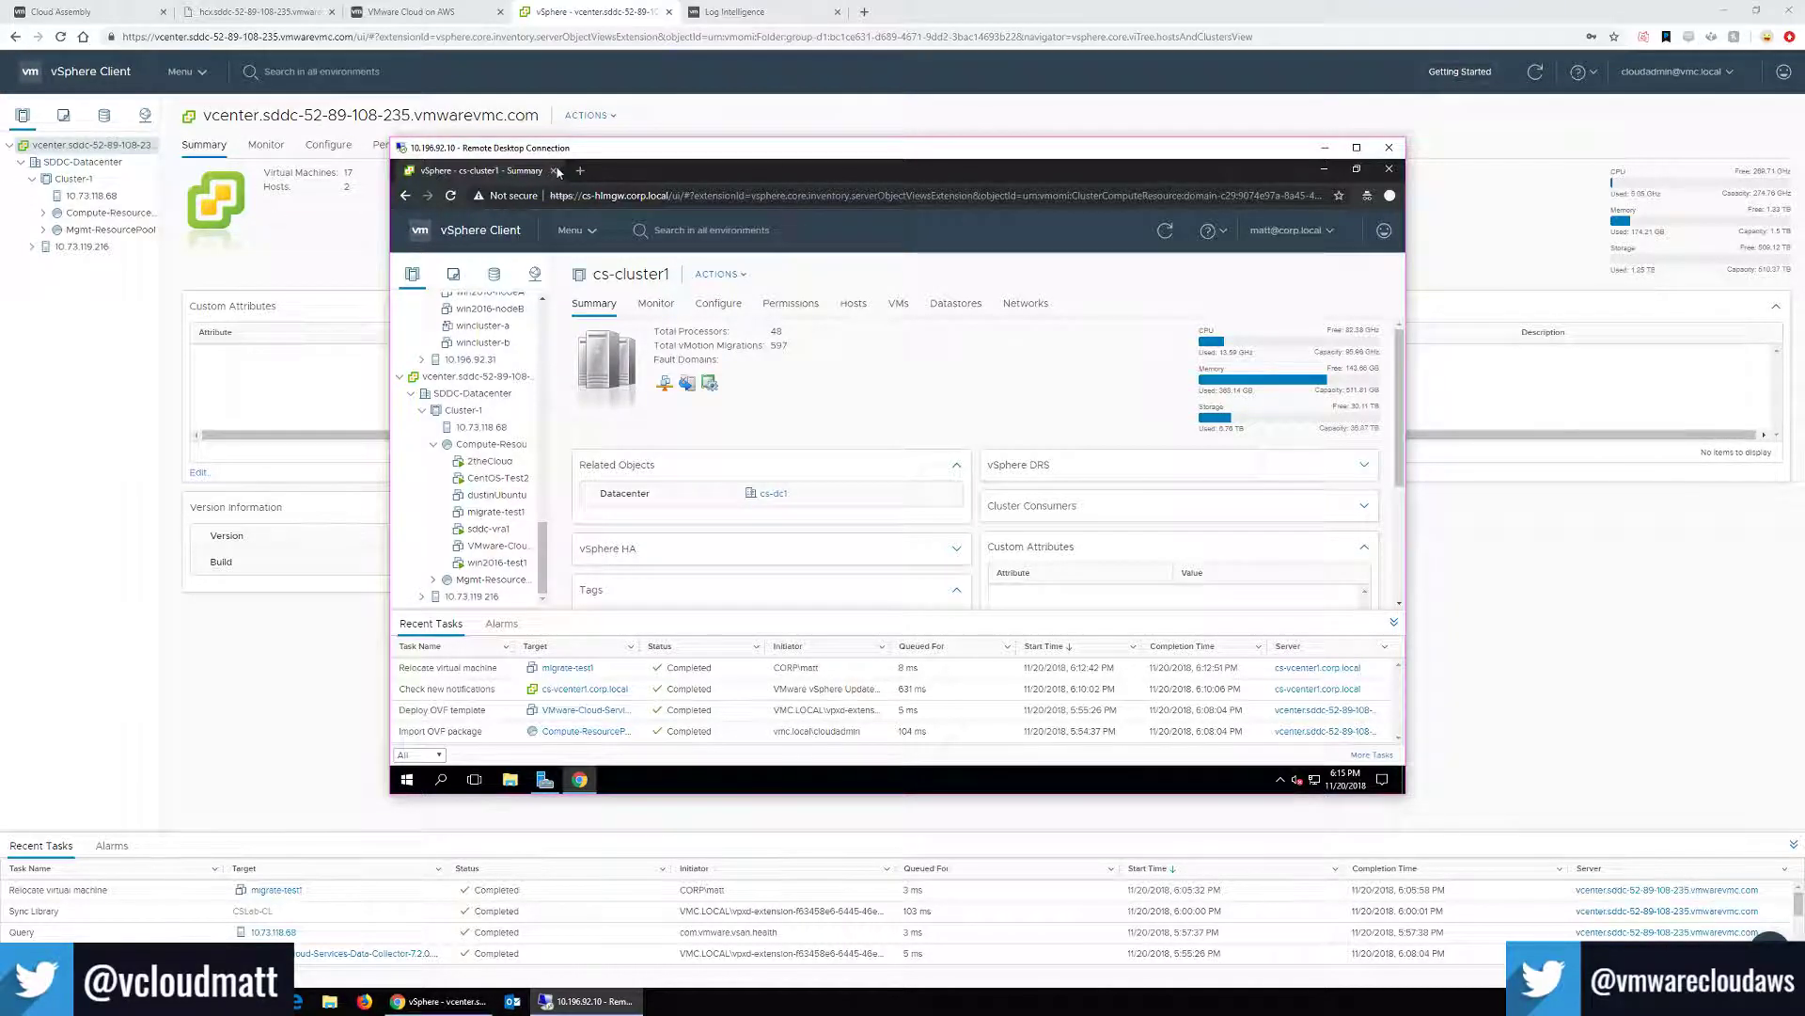
Close the SDDC's HCX page in the browser.
{"action": "left_click", "coordinate": [451, 18]}
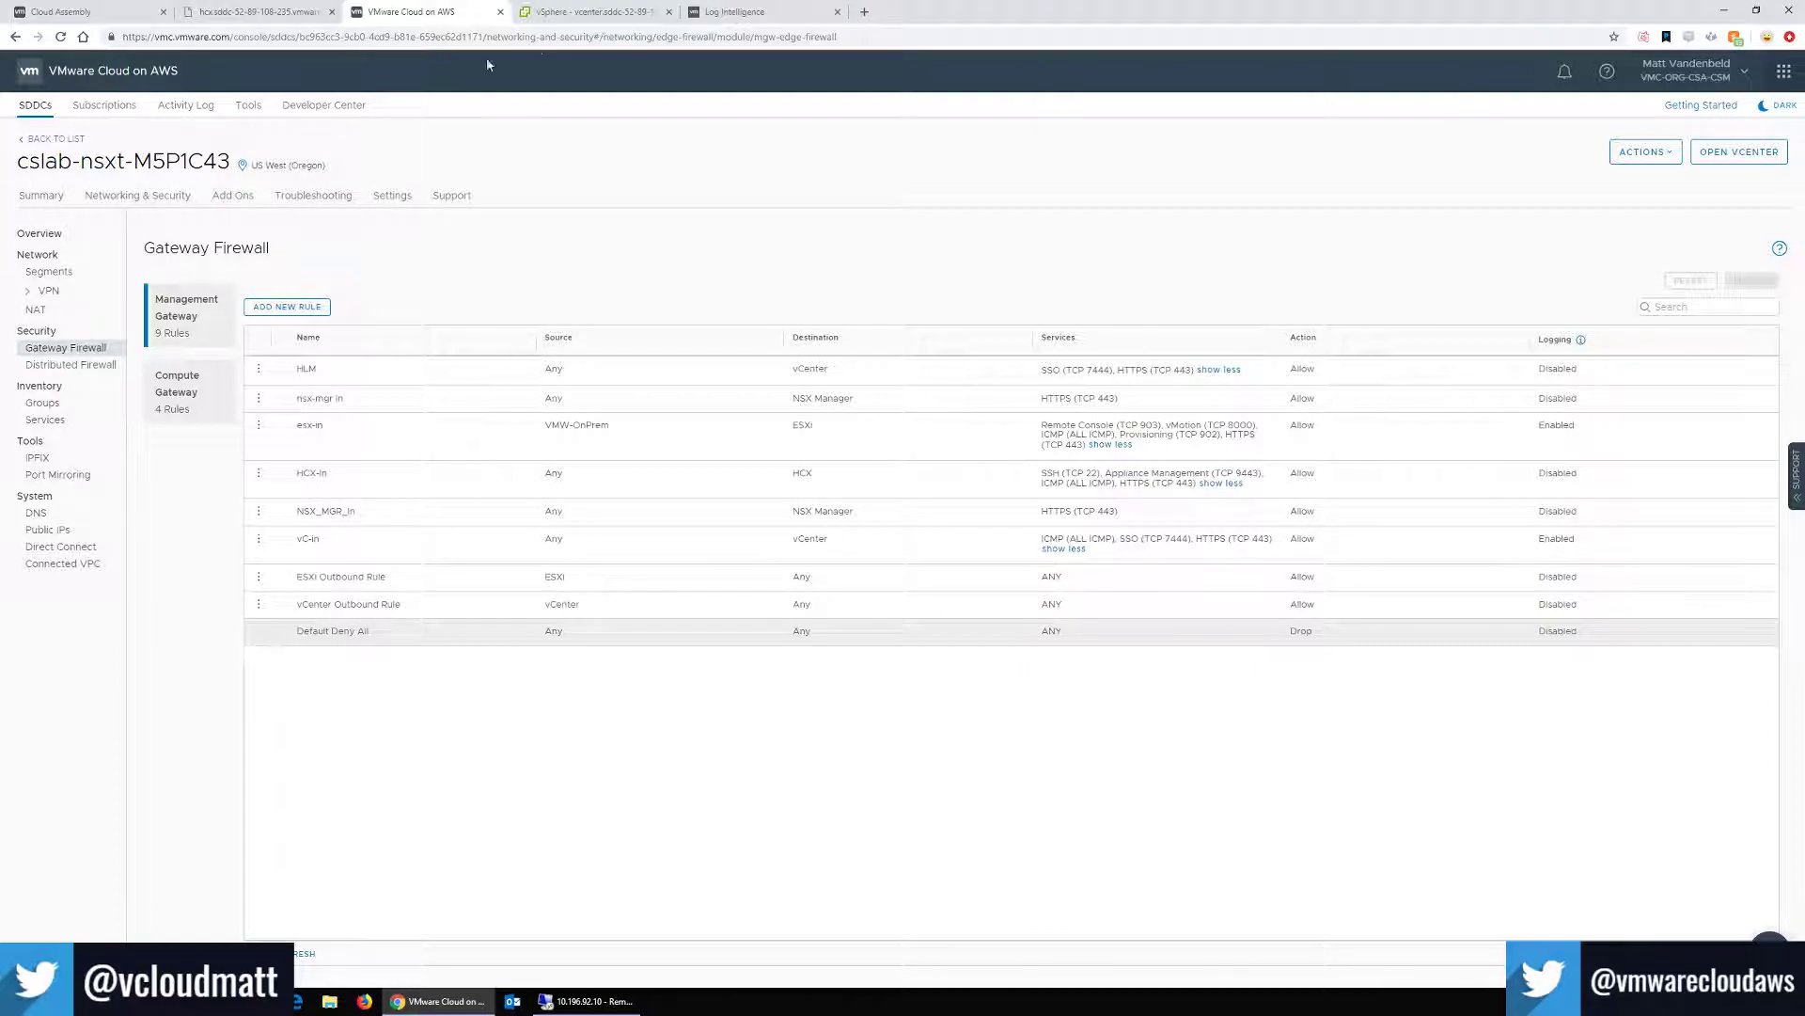
{"action": "left_click", "coordinate": [245, 9]}
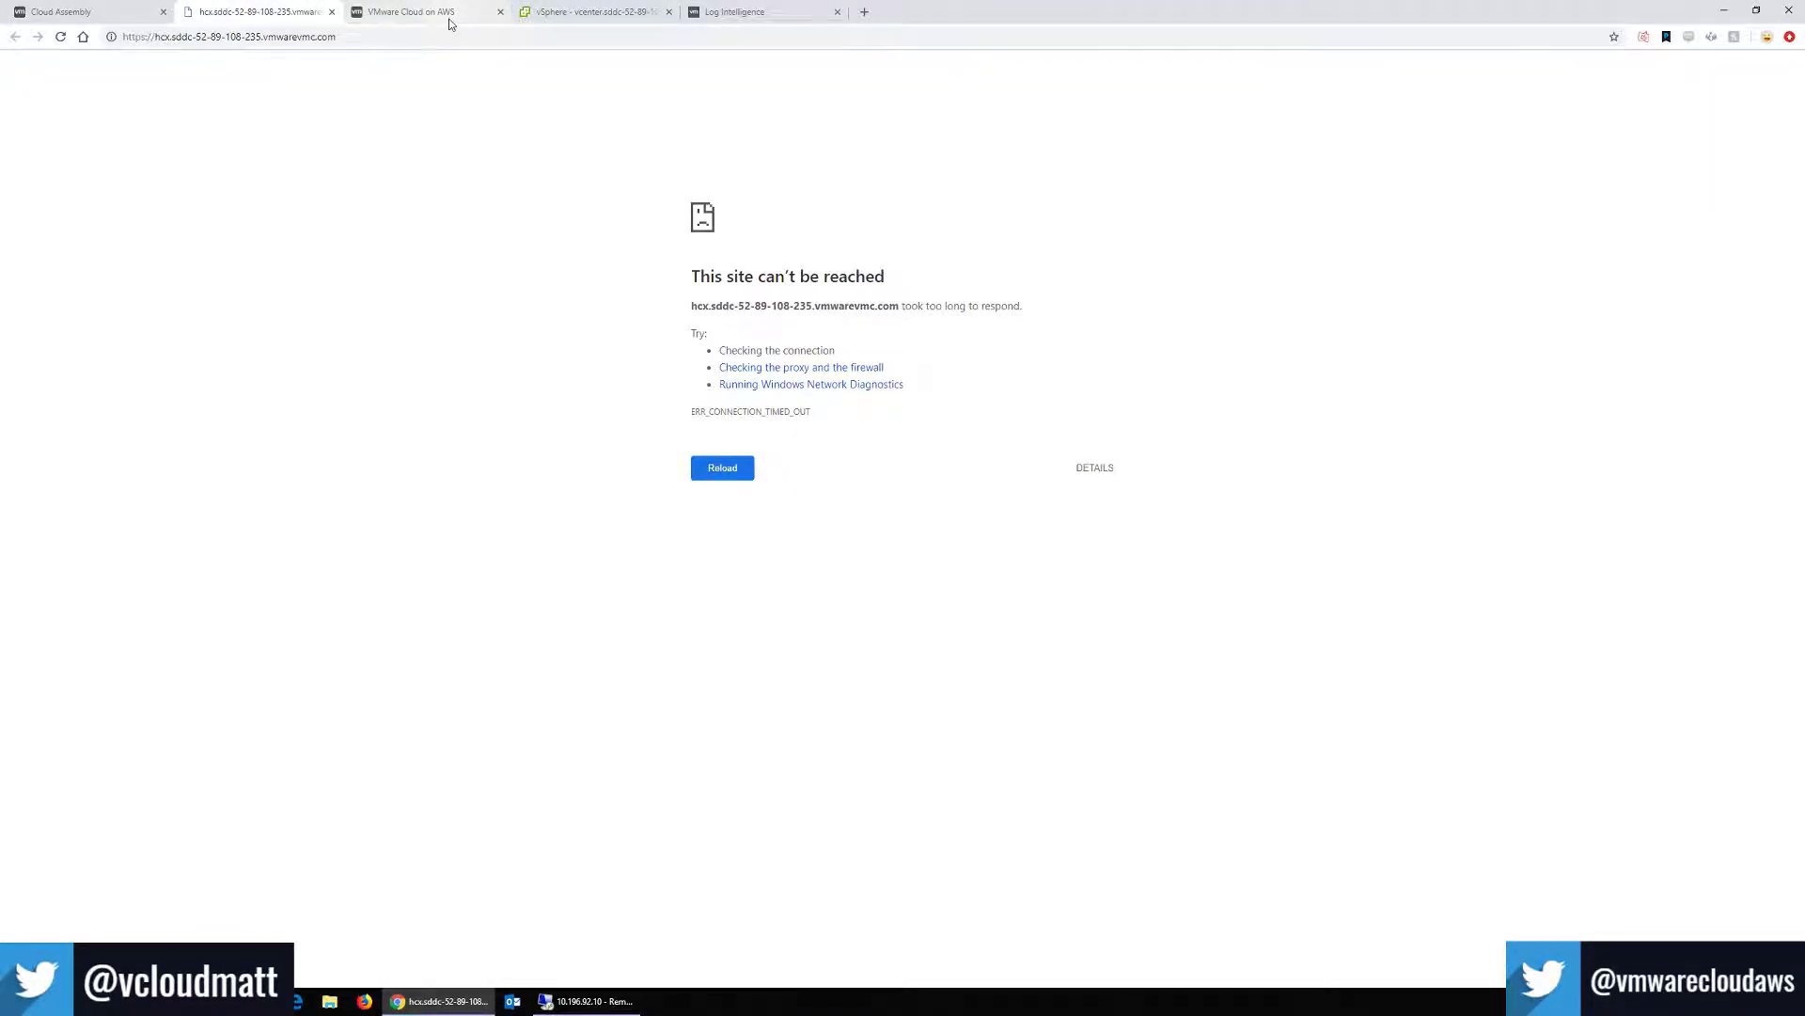
{"action": "left_click", "coordinate": [331, 11]}
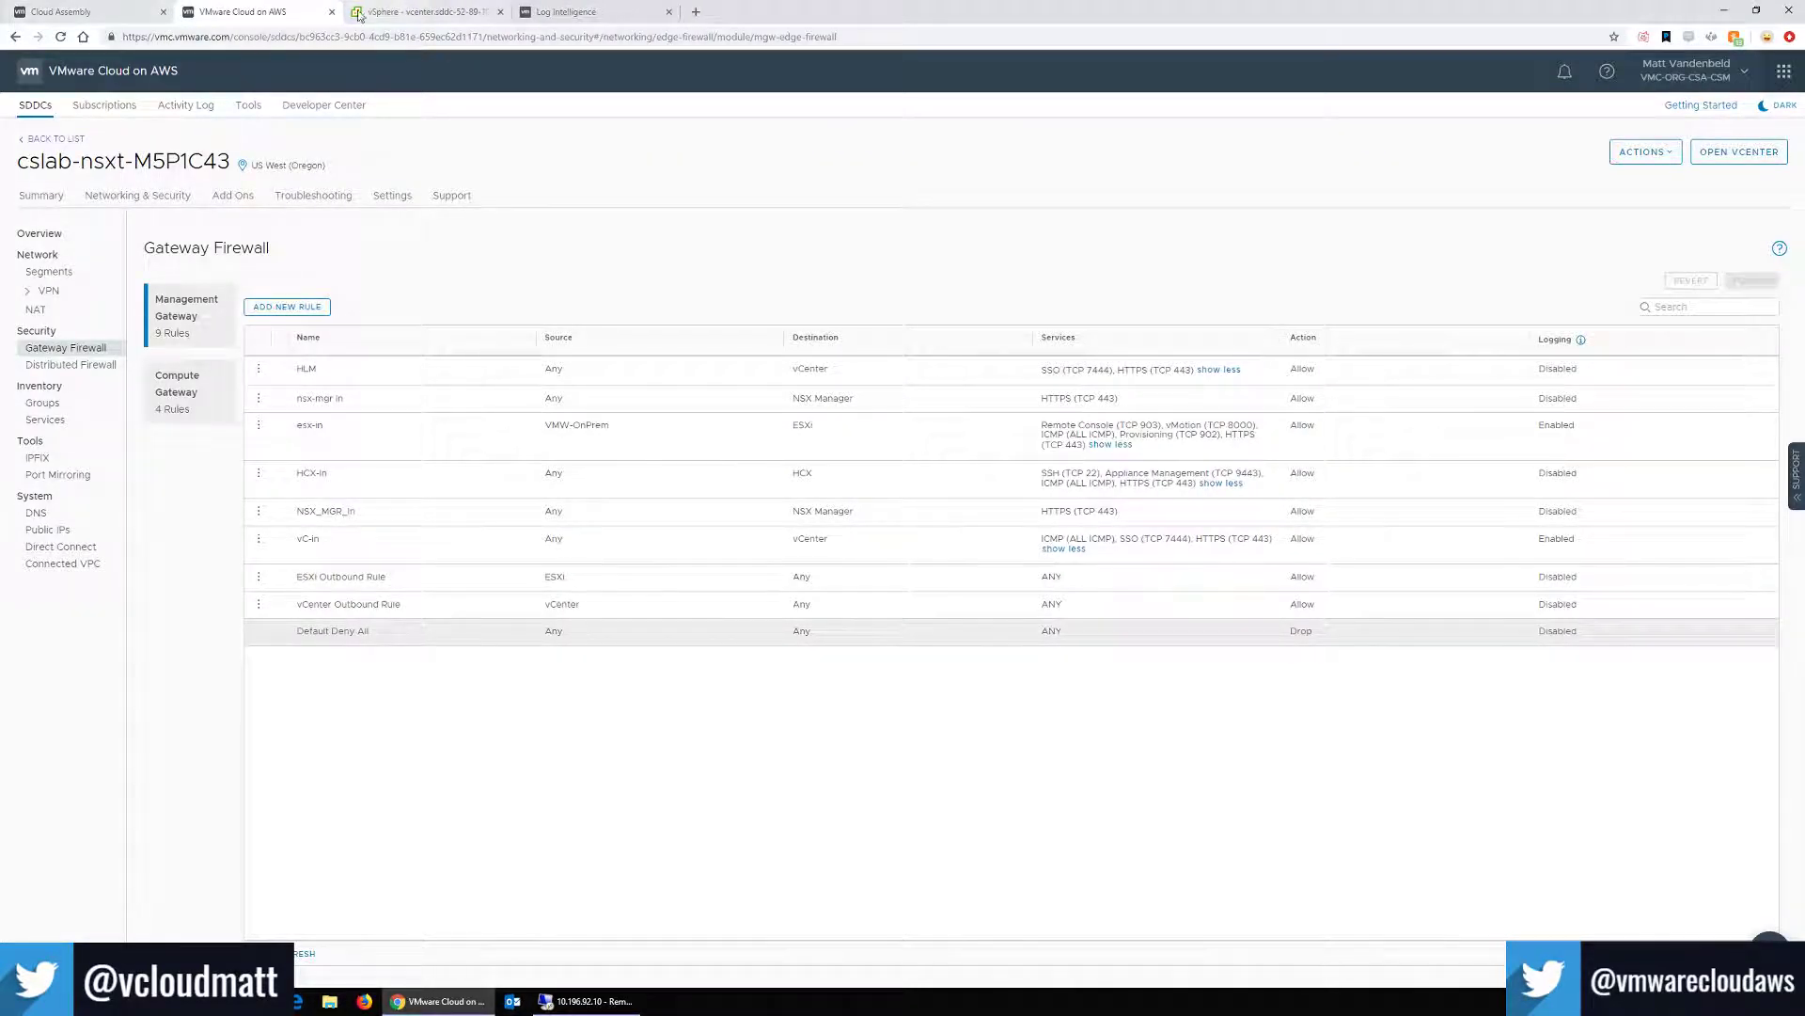
Open a new cloud zone form in Cloud Assembly and examine its account/region choices, summary and compute settings.
{"action": "left_click", "coordinate": [120, 13]}
{"action": "left_click", "coordinate": [238, 194]}
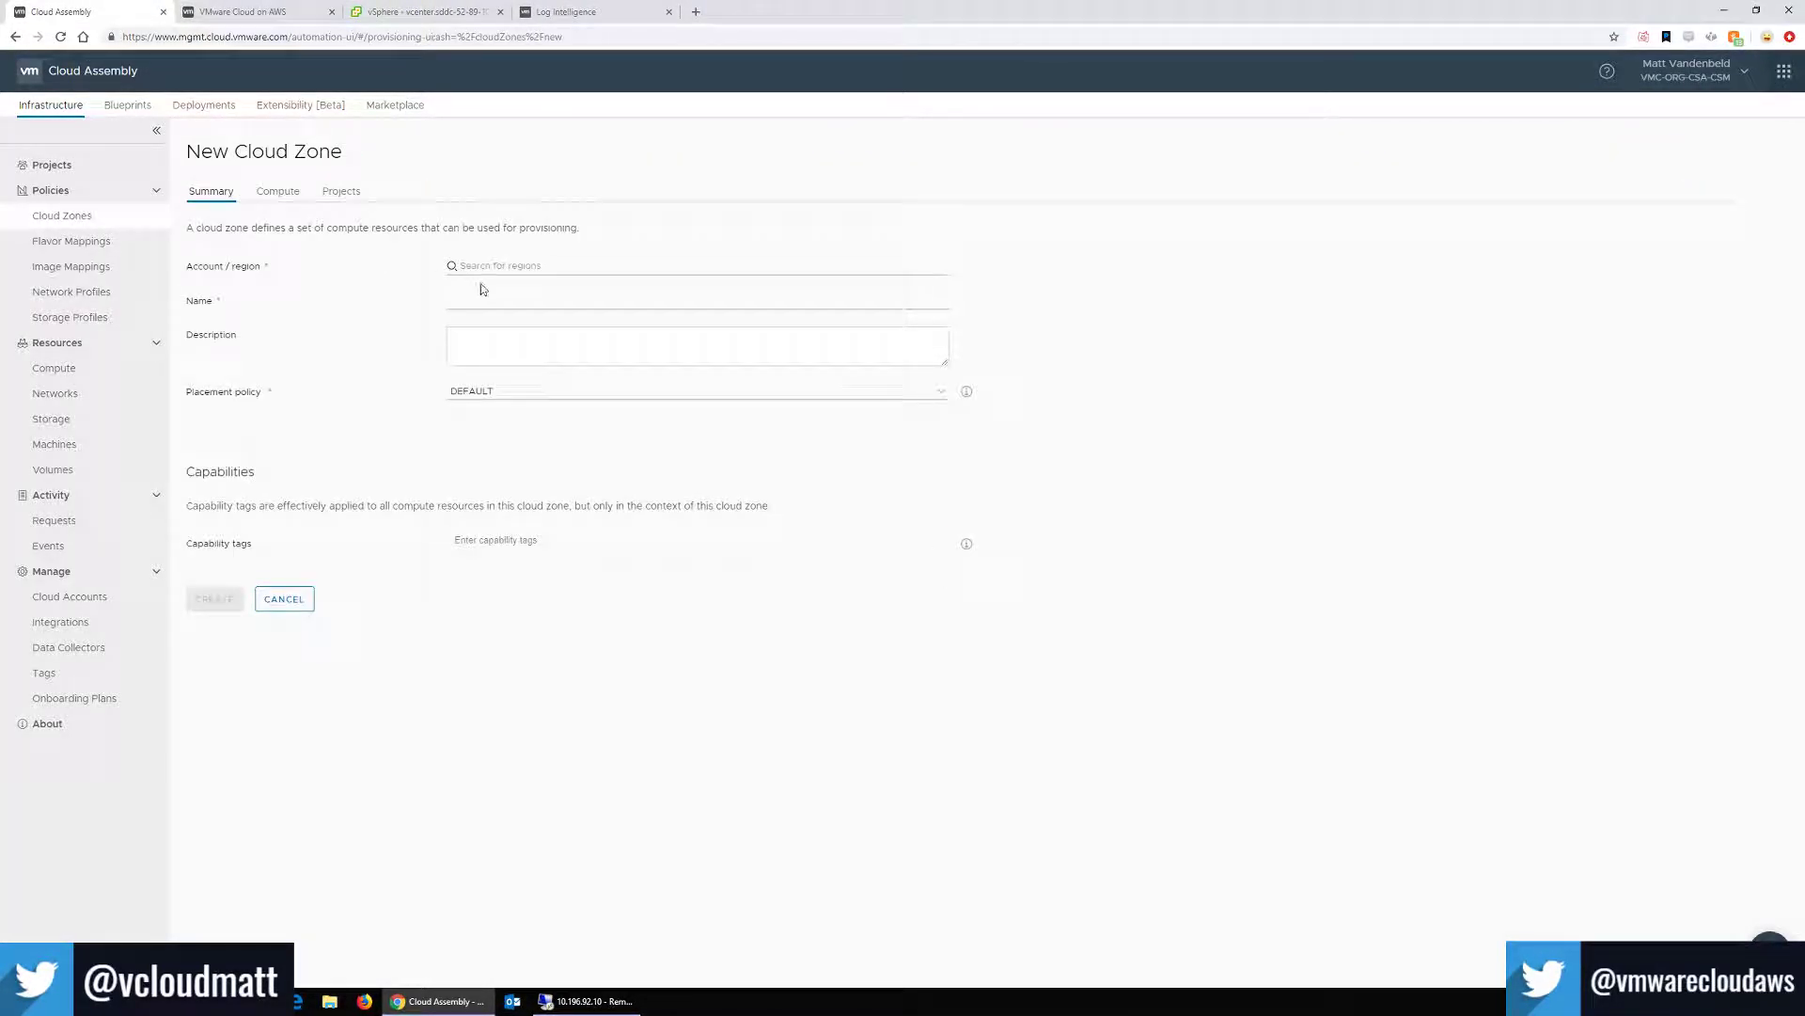
{"action": "left_click", "coordinate": [512, 261]}
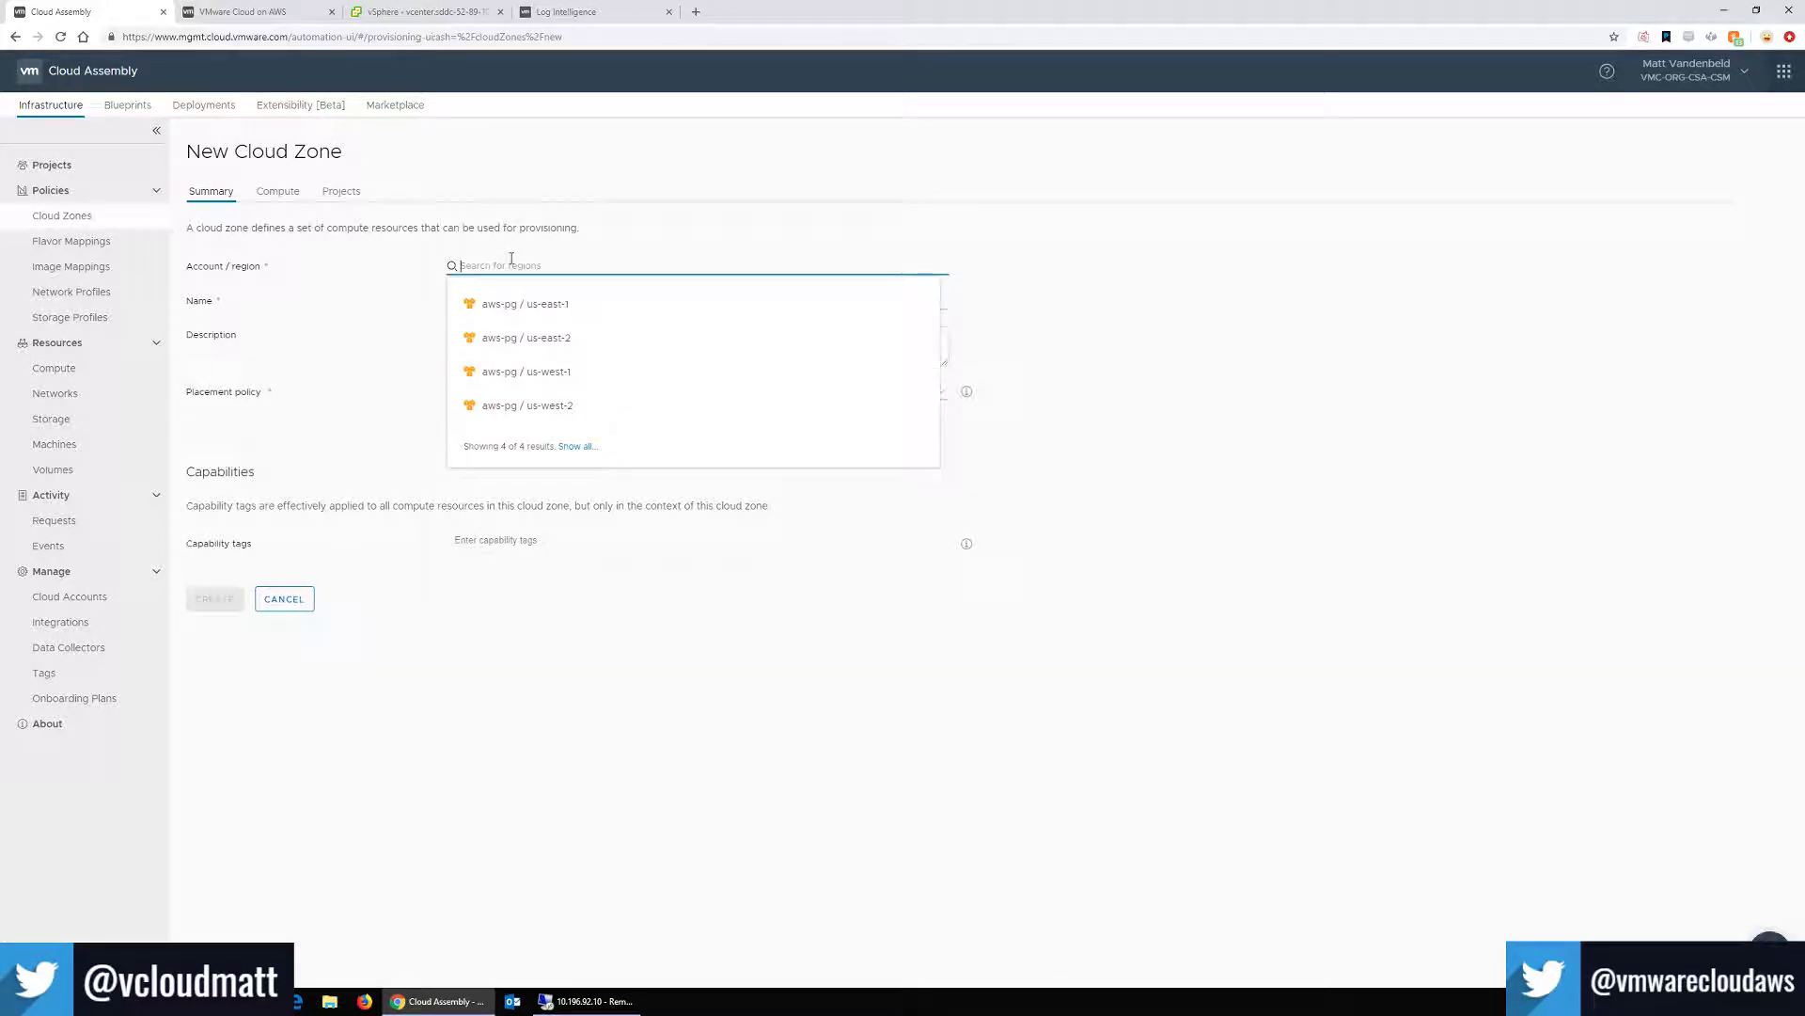
{"action": "left_click", "coordinate": [353, 281]}
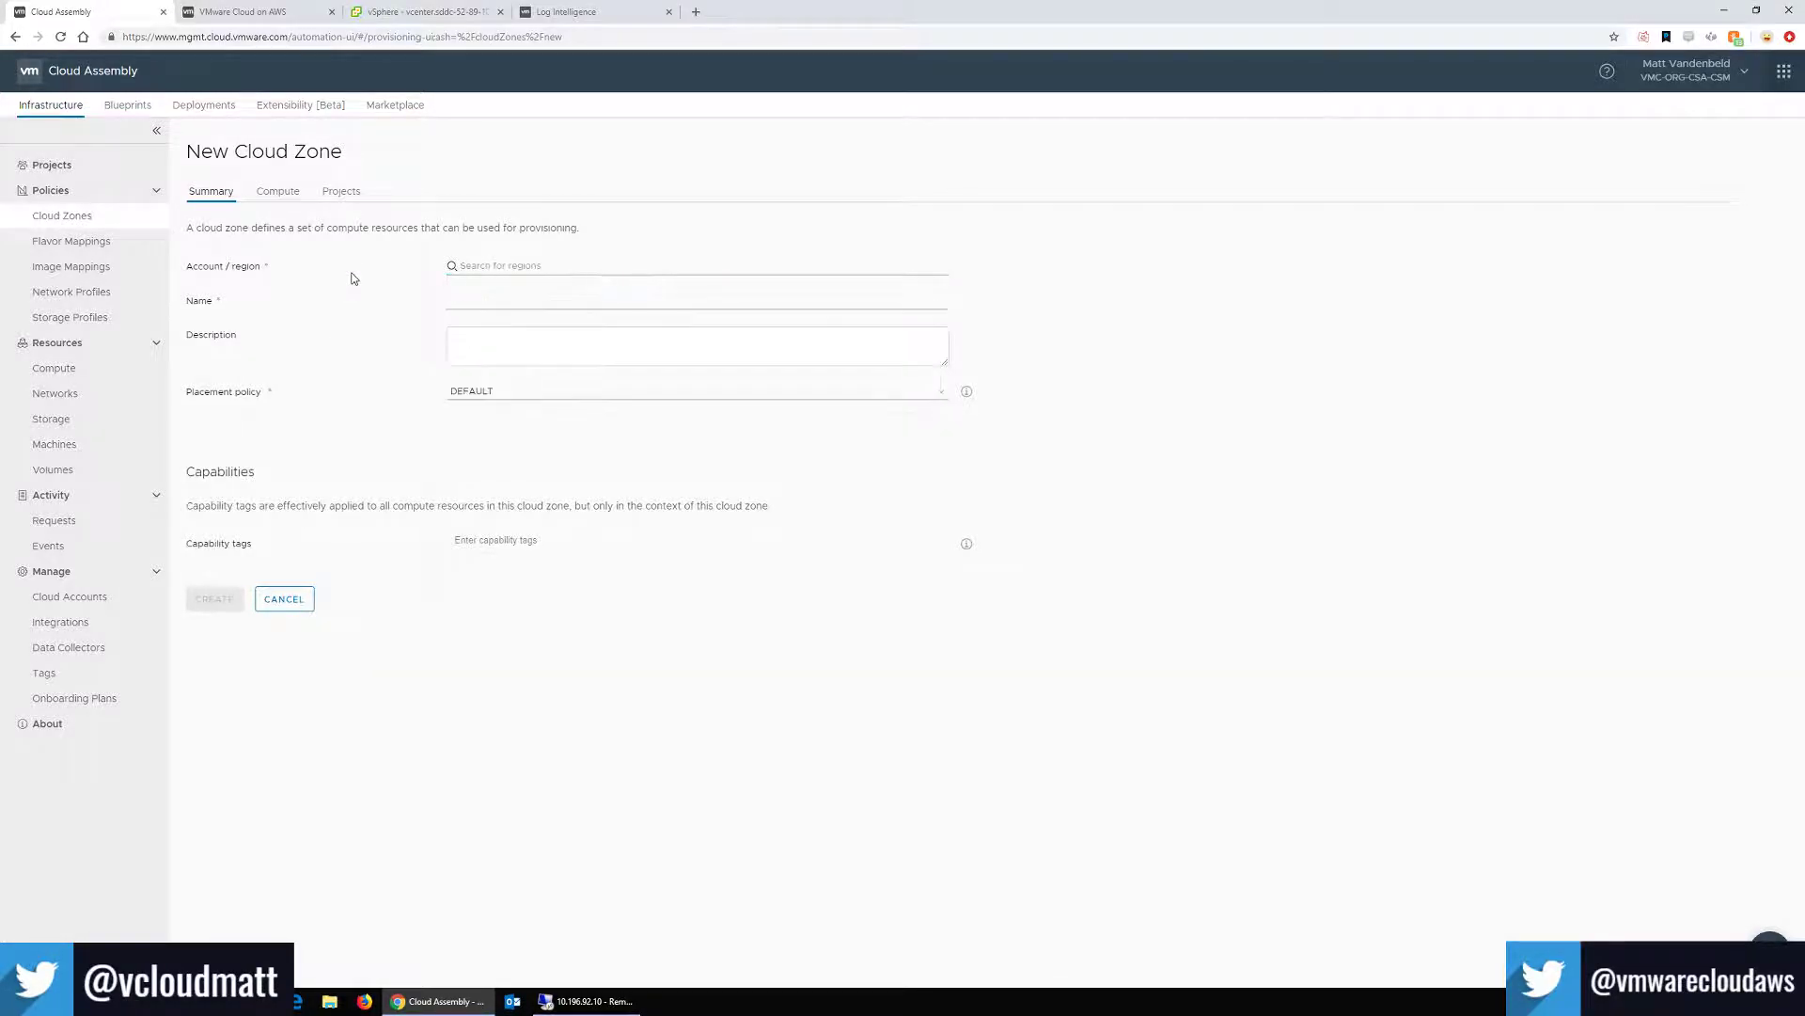
{"action": "left_click", "coordinate": [270, 195]}
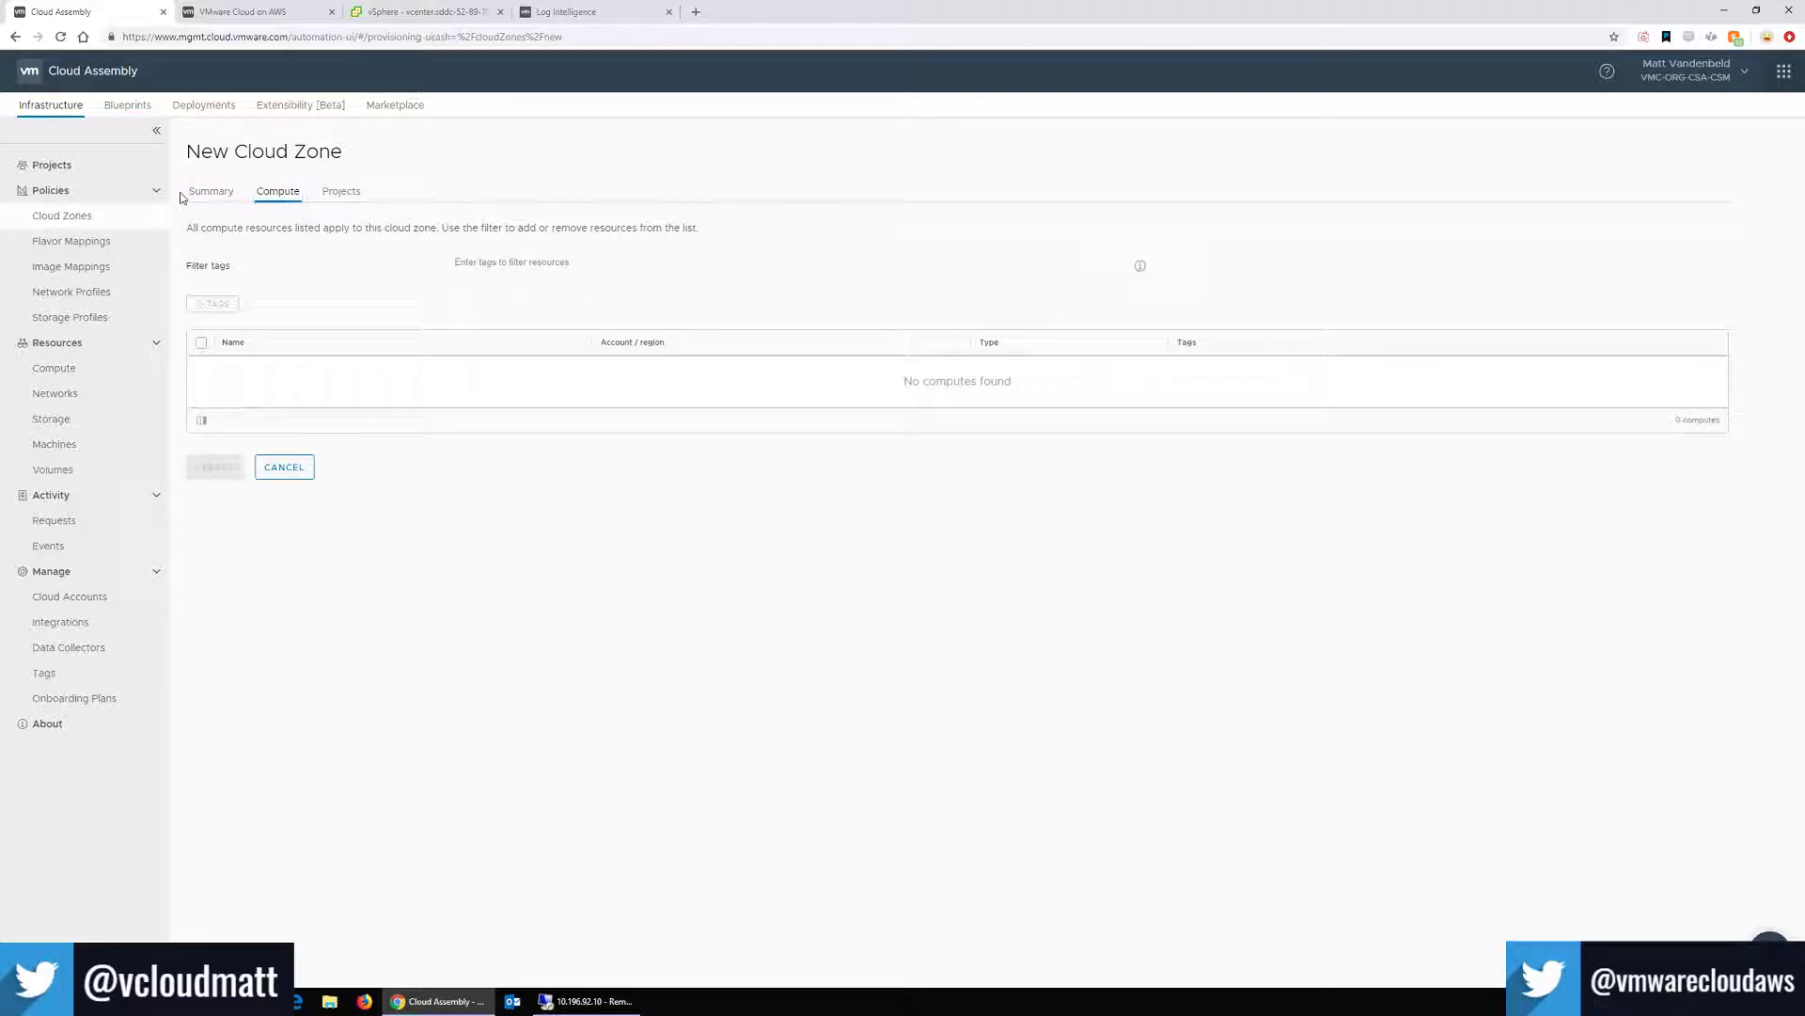
{"action": "left_click", "coordinate": [194, 196]}
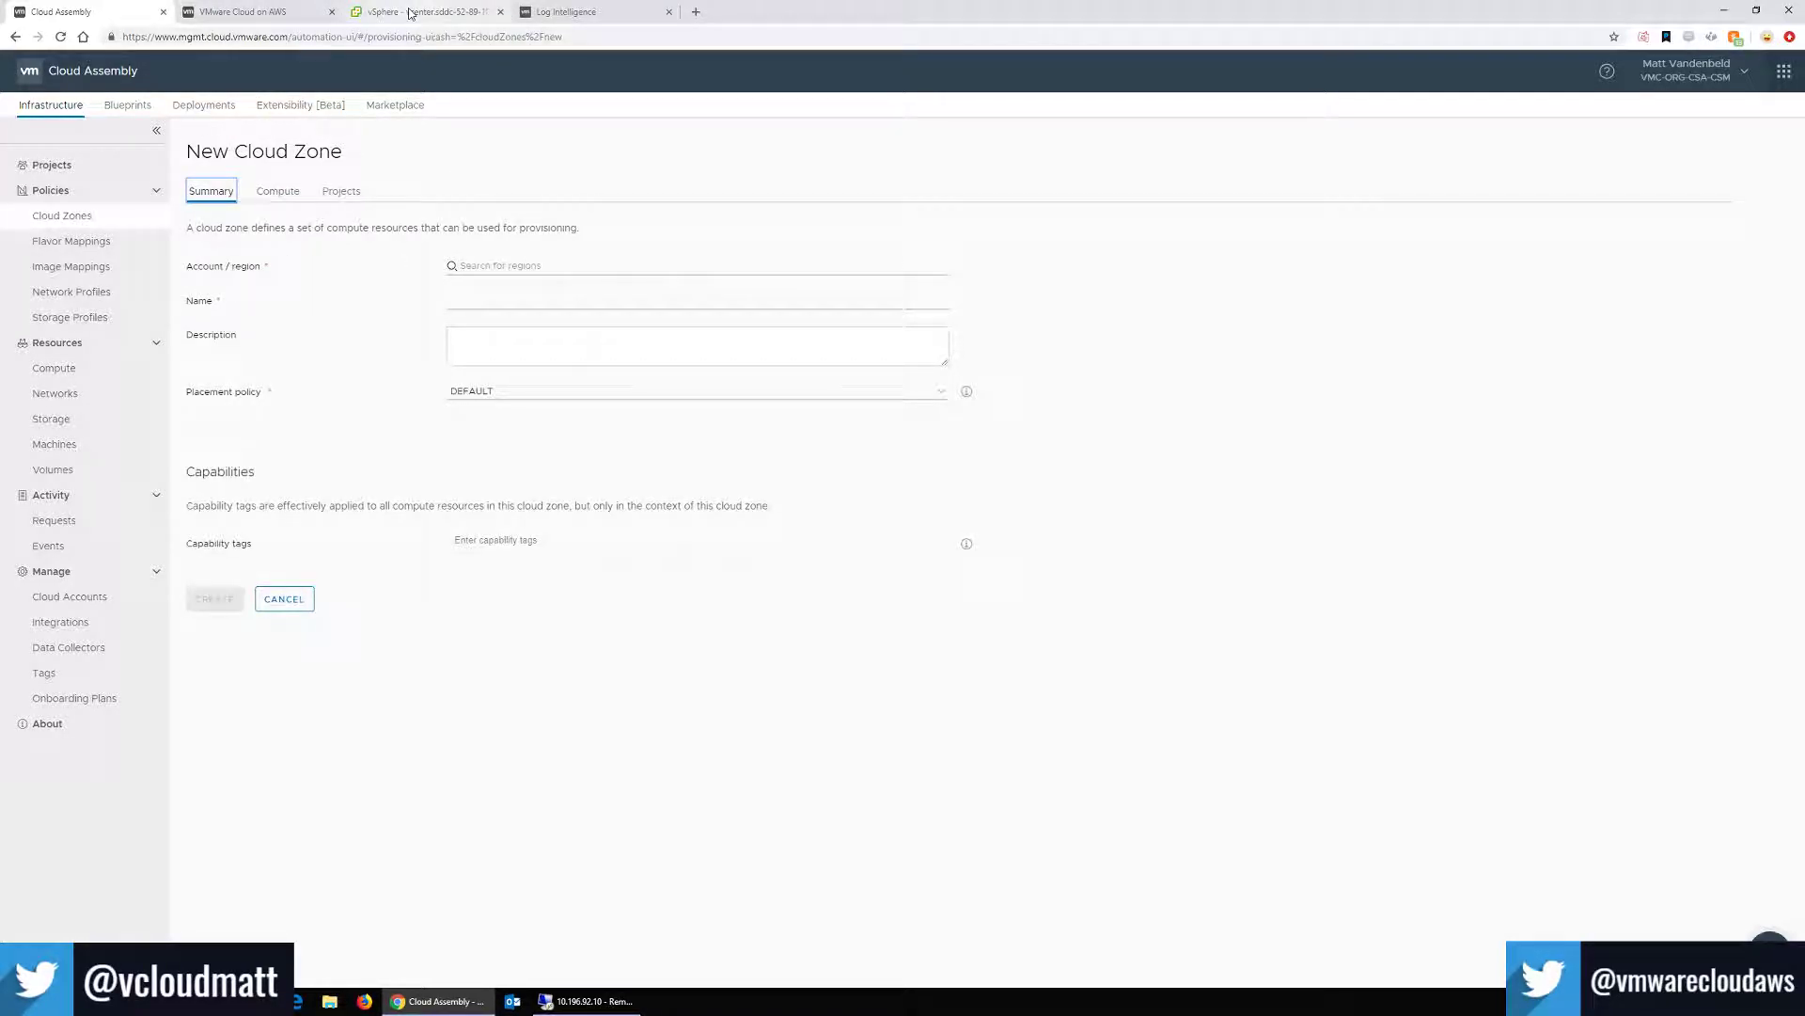
View the summary of migrate-test1 in the remote vSphere client, and revisit the data collector setup and gateway firewall pages.
{"action": "left_click", "coordinate": [587, 1000]}
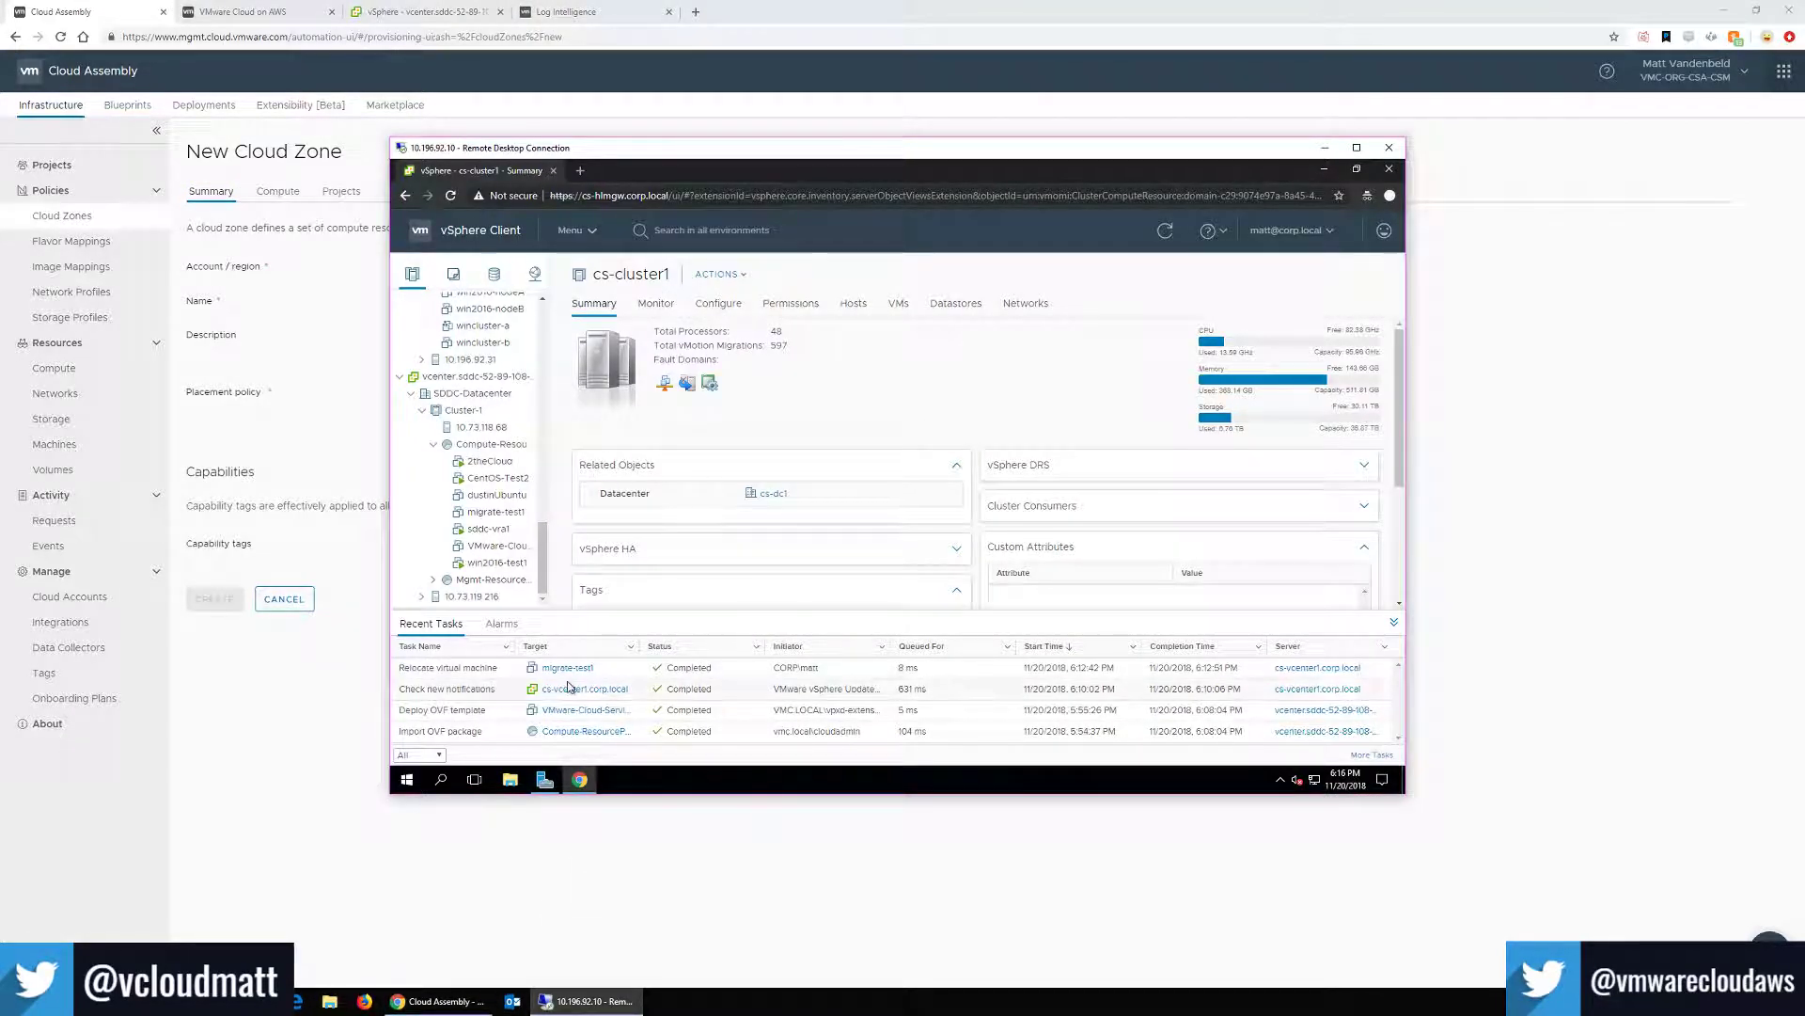
{"action": "left_click", "coordinate": [511, 516]}
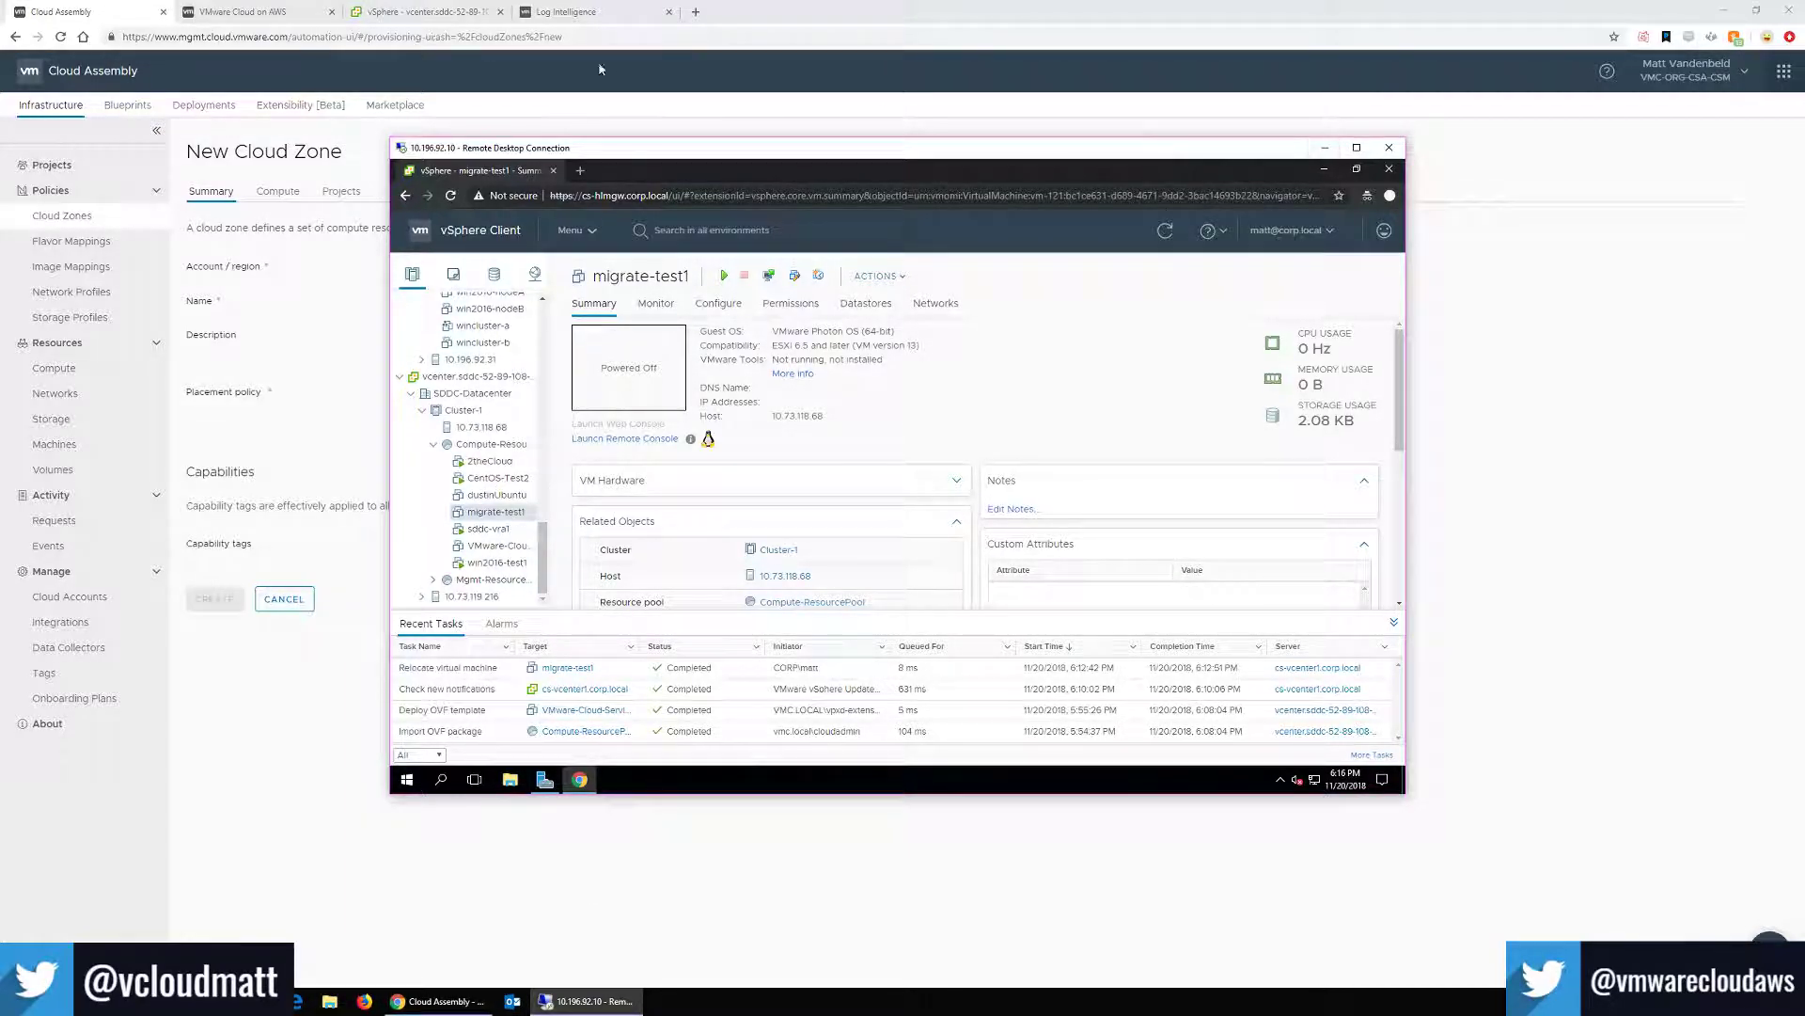
{"action": "left_click", "coordinate": [559, 13]}
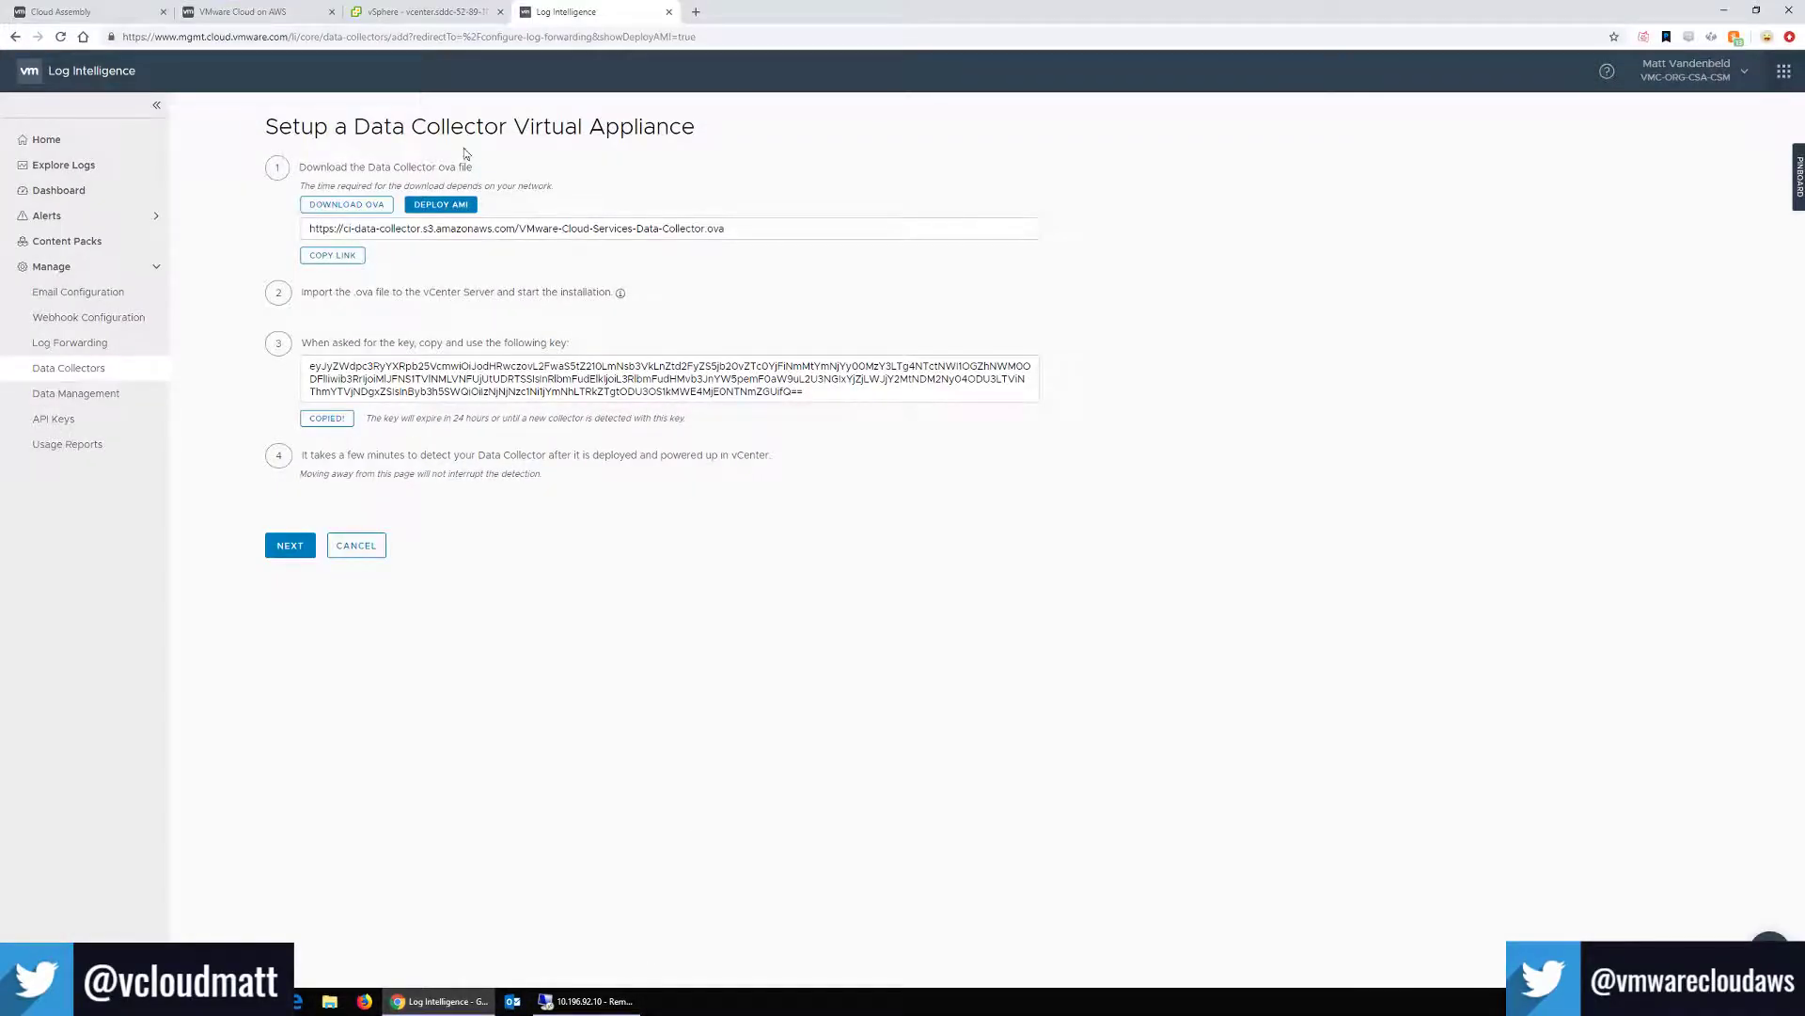
{"action": "left_click", "coordinate": [288, 21]}
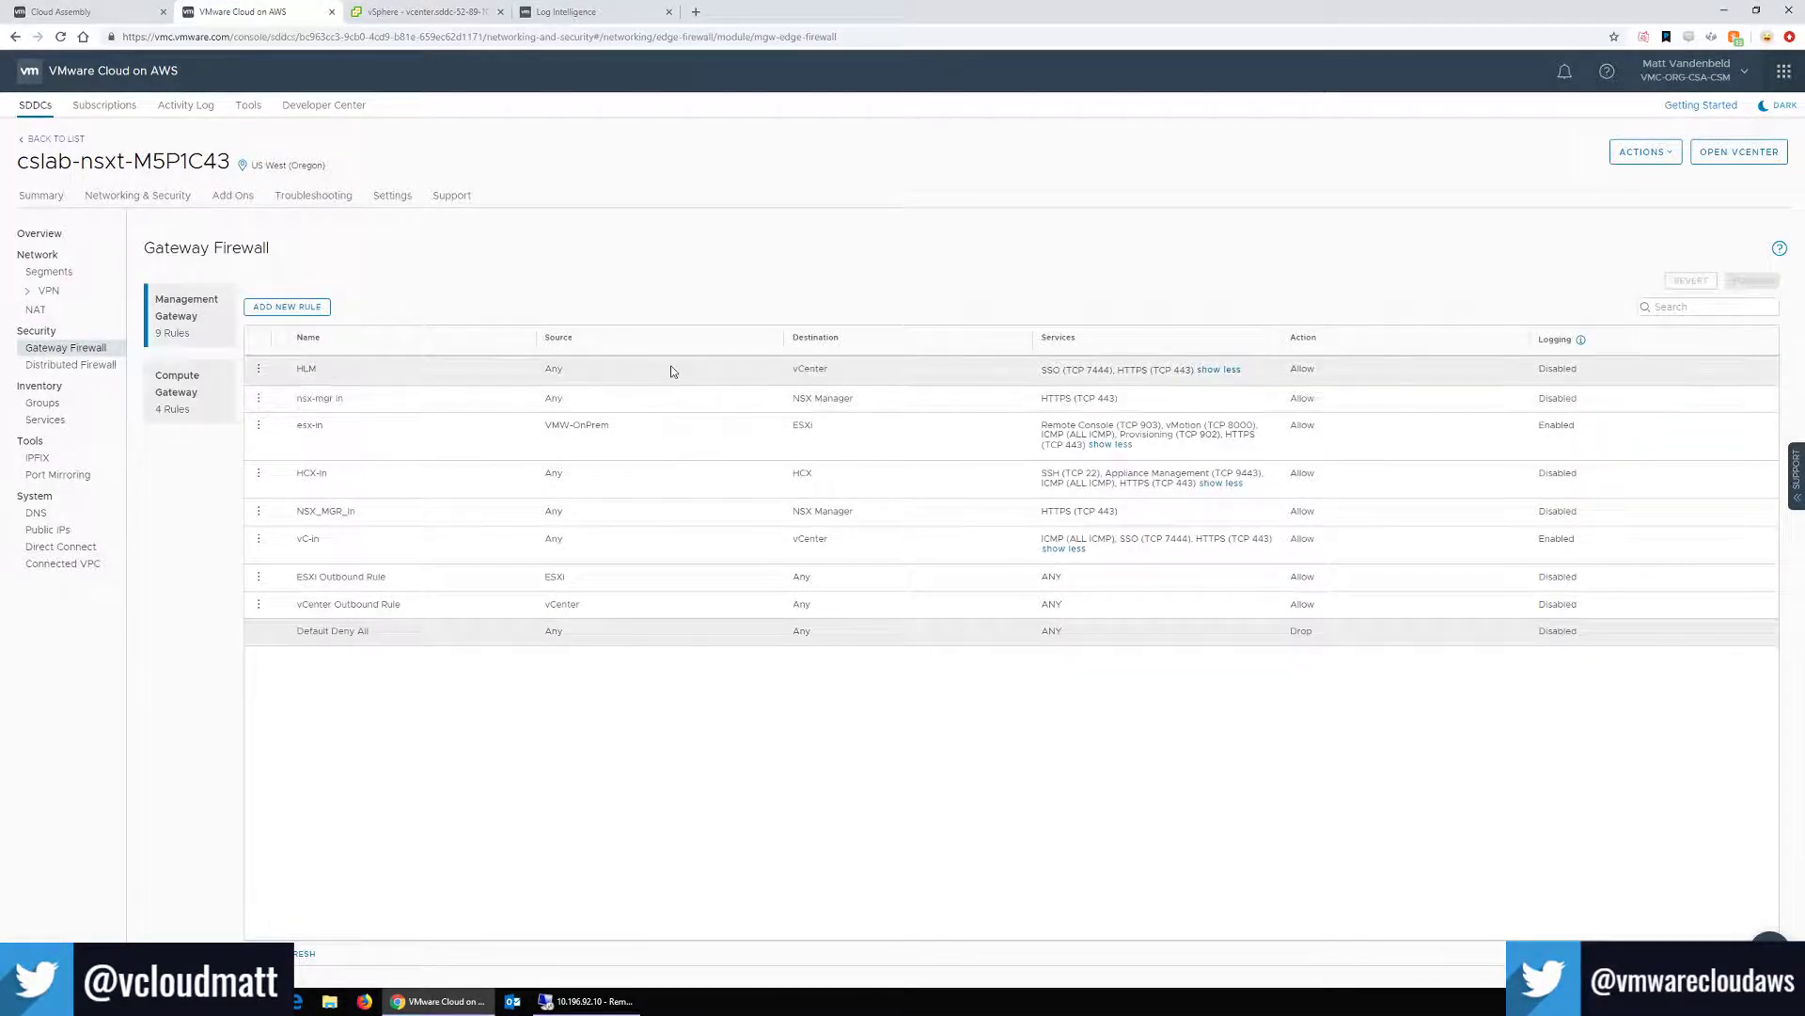
Power on the VMware-Cloud-Services-Data-Collector virtual machine in Compute-ResourcePool of the SDDC vCenter.
{"action": "left_click", "coordinate": [428, 13]}
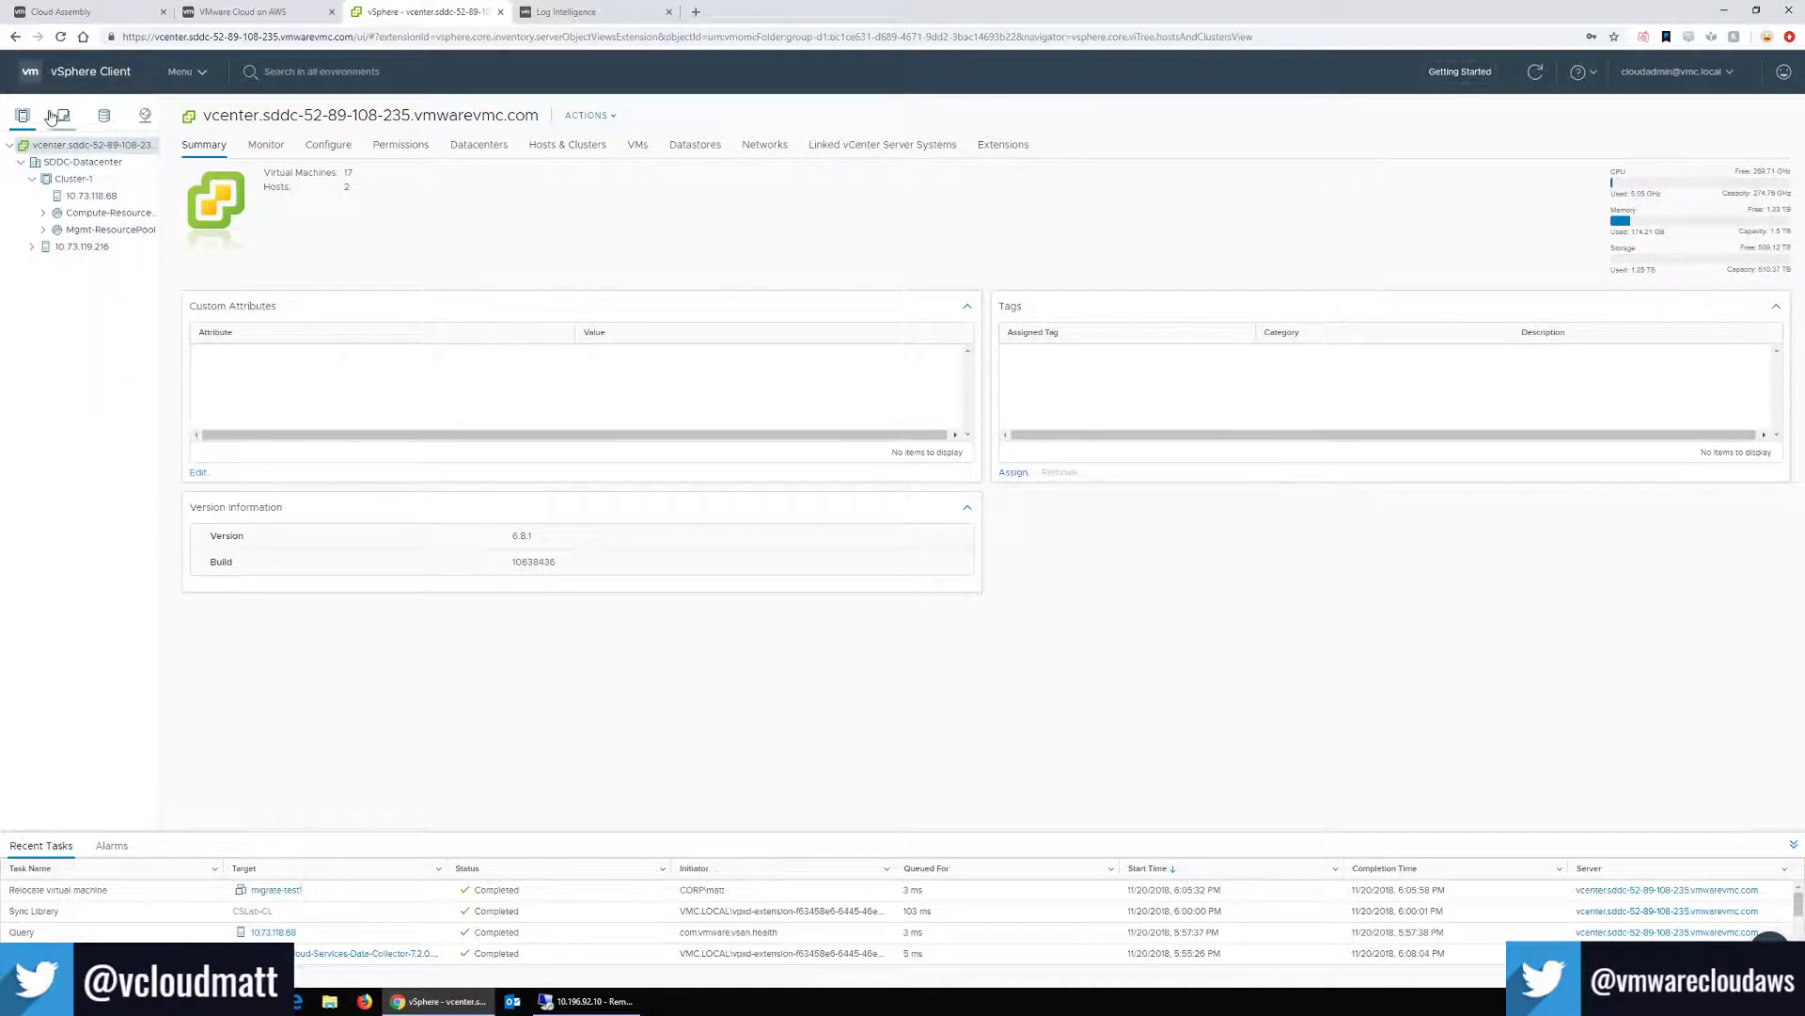
{"action": "left_click", "coordinate": [49, 216]}
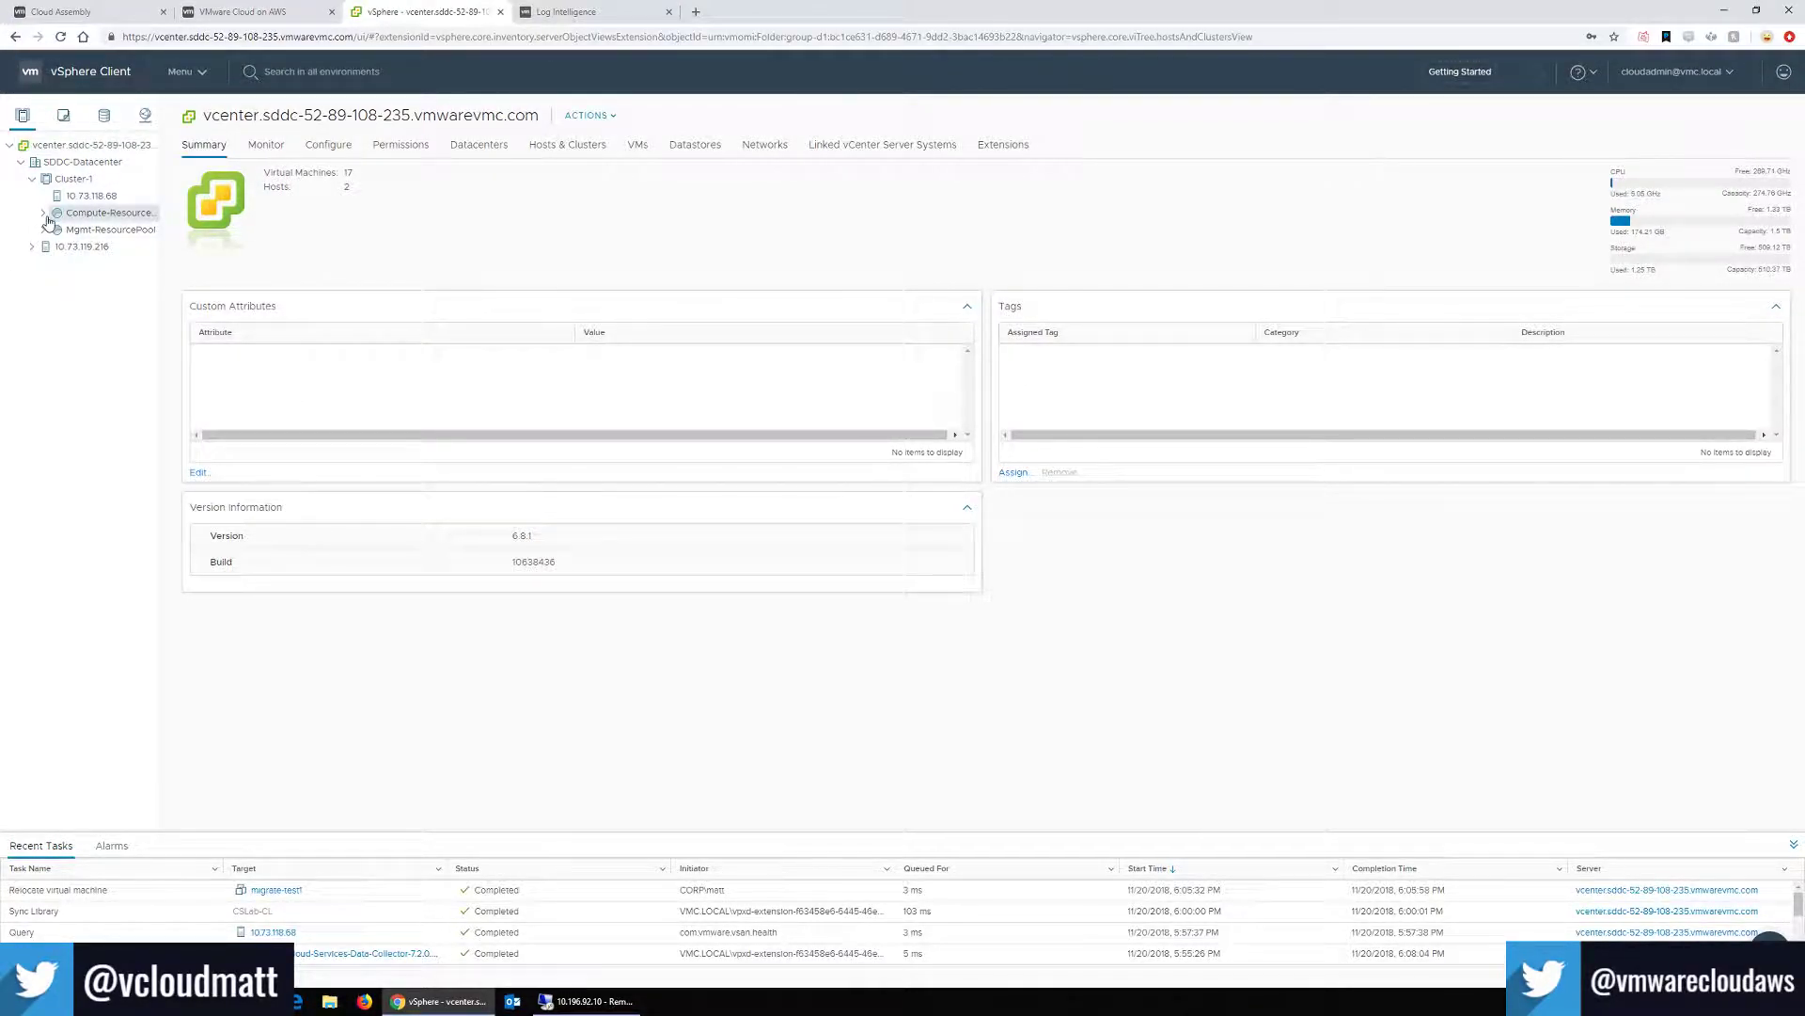
{"action": "left_click", "coordinate": [43, 218]}
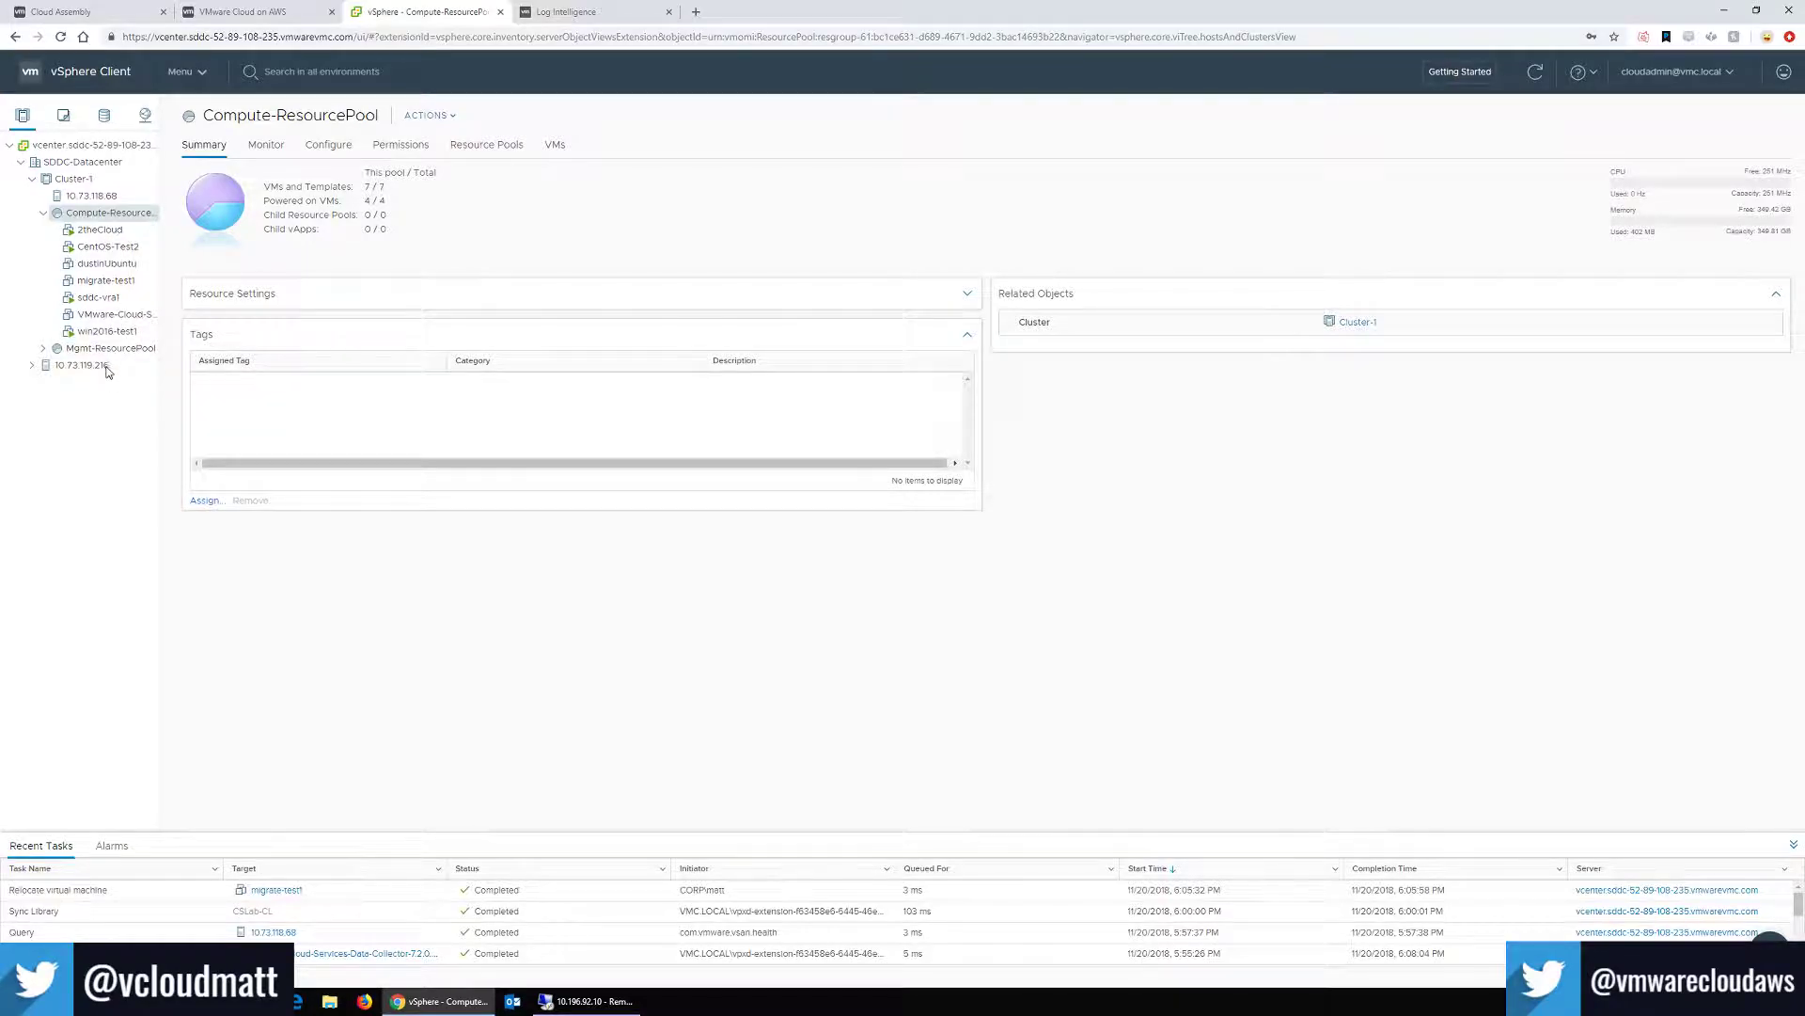
{"action": "right_click", "coordinate": [111, 319]}
{"action": "mouse_move", "coordinate": [169, 352]}
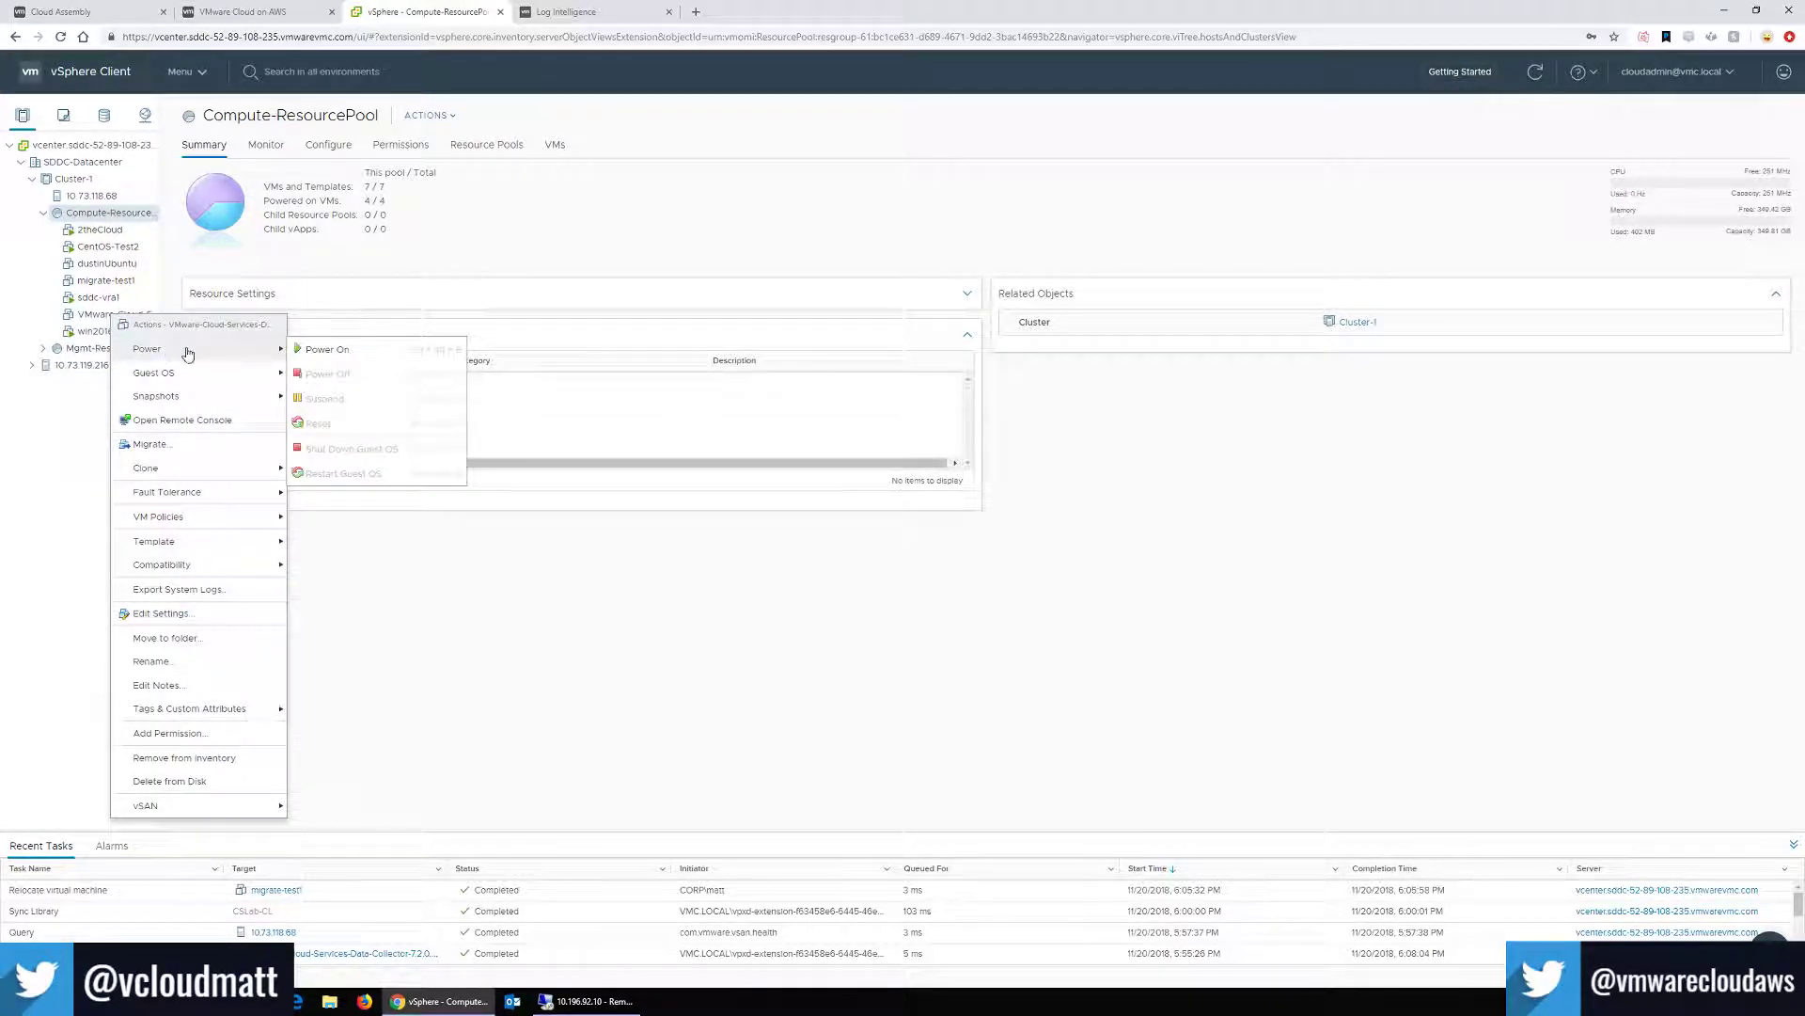
{"action": "left_click", "coordinate": [342, 358]}
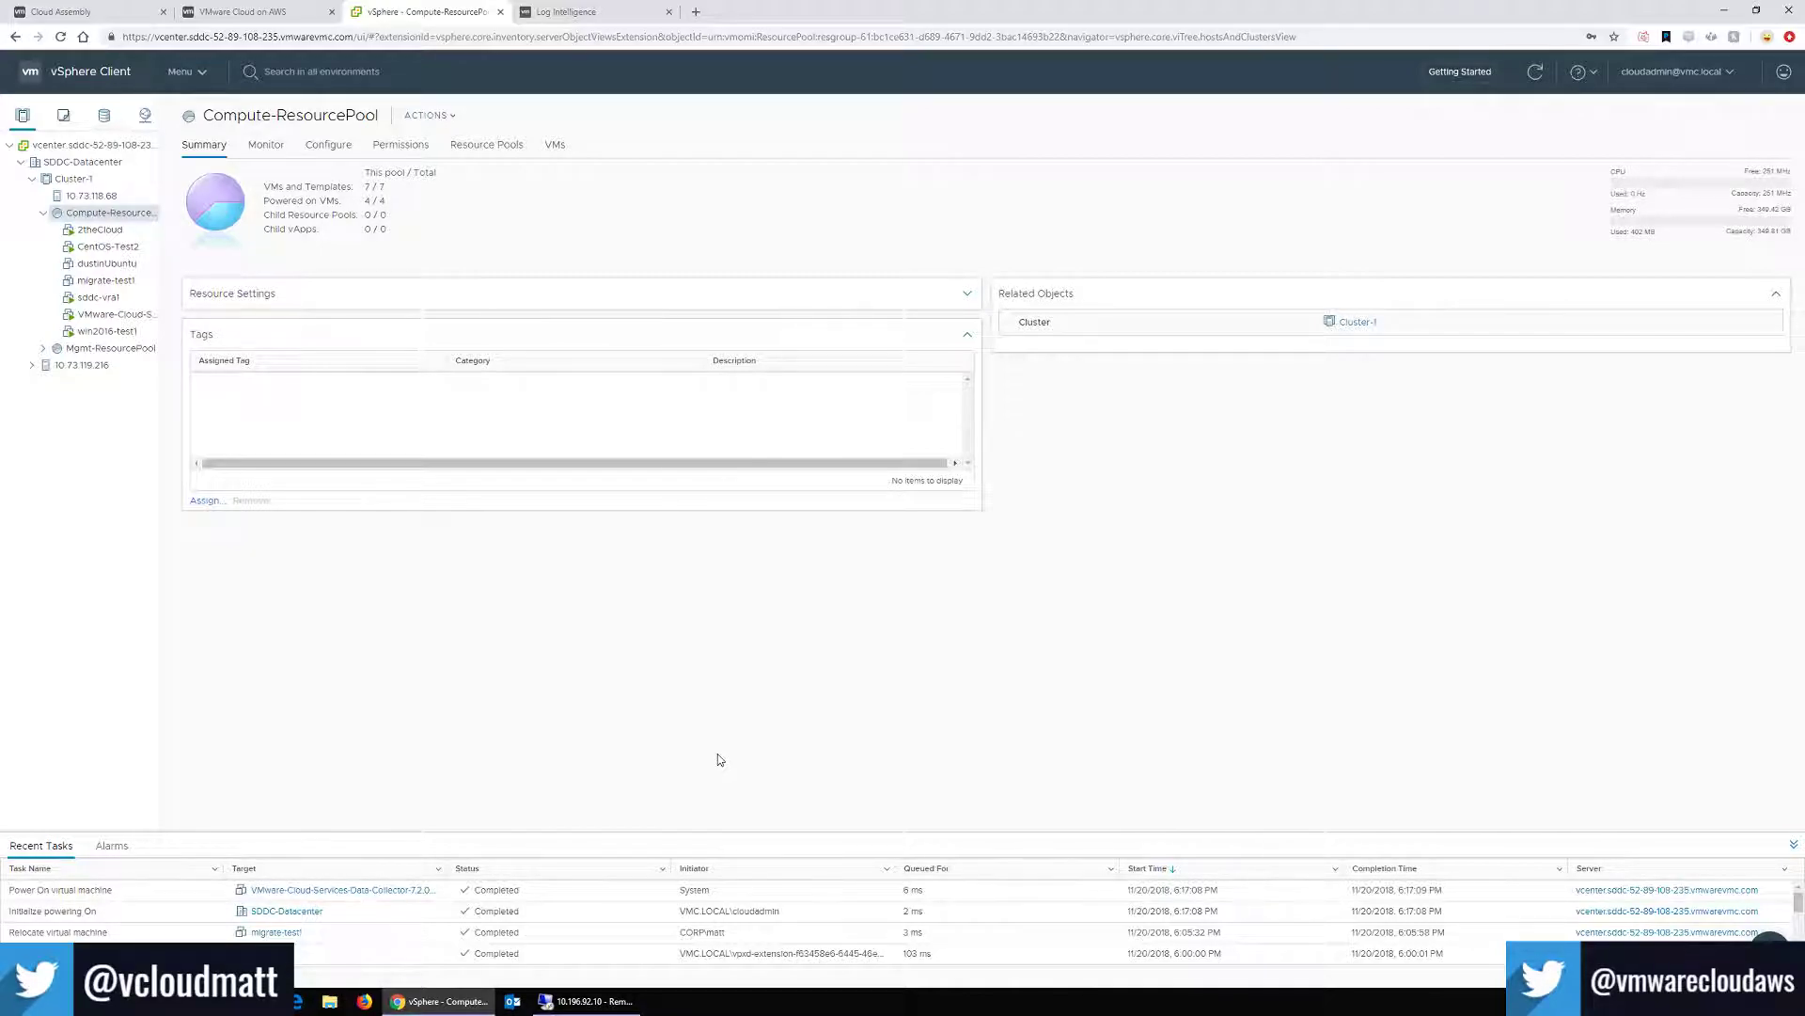
Reload the Log Intelligence data collector setup page and view the VMware-Cloud-Services-Data-Collector VM summary in the remote vSphere client.
{"action": "left_click", "coordinate": [611, 12]}
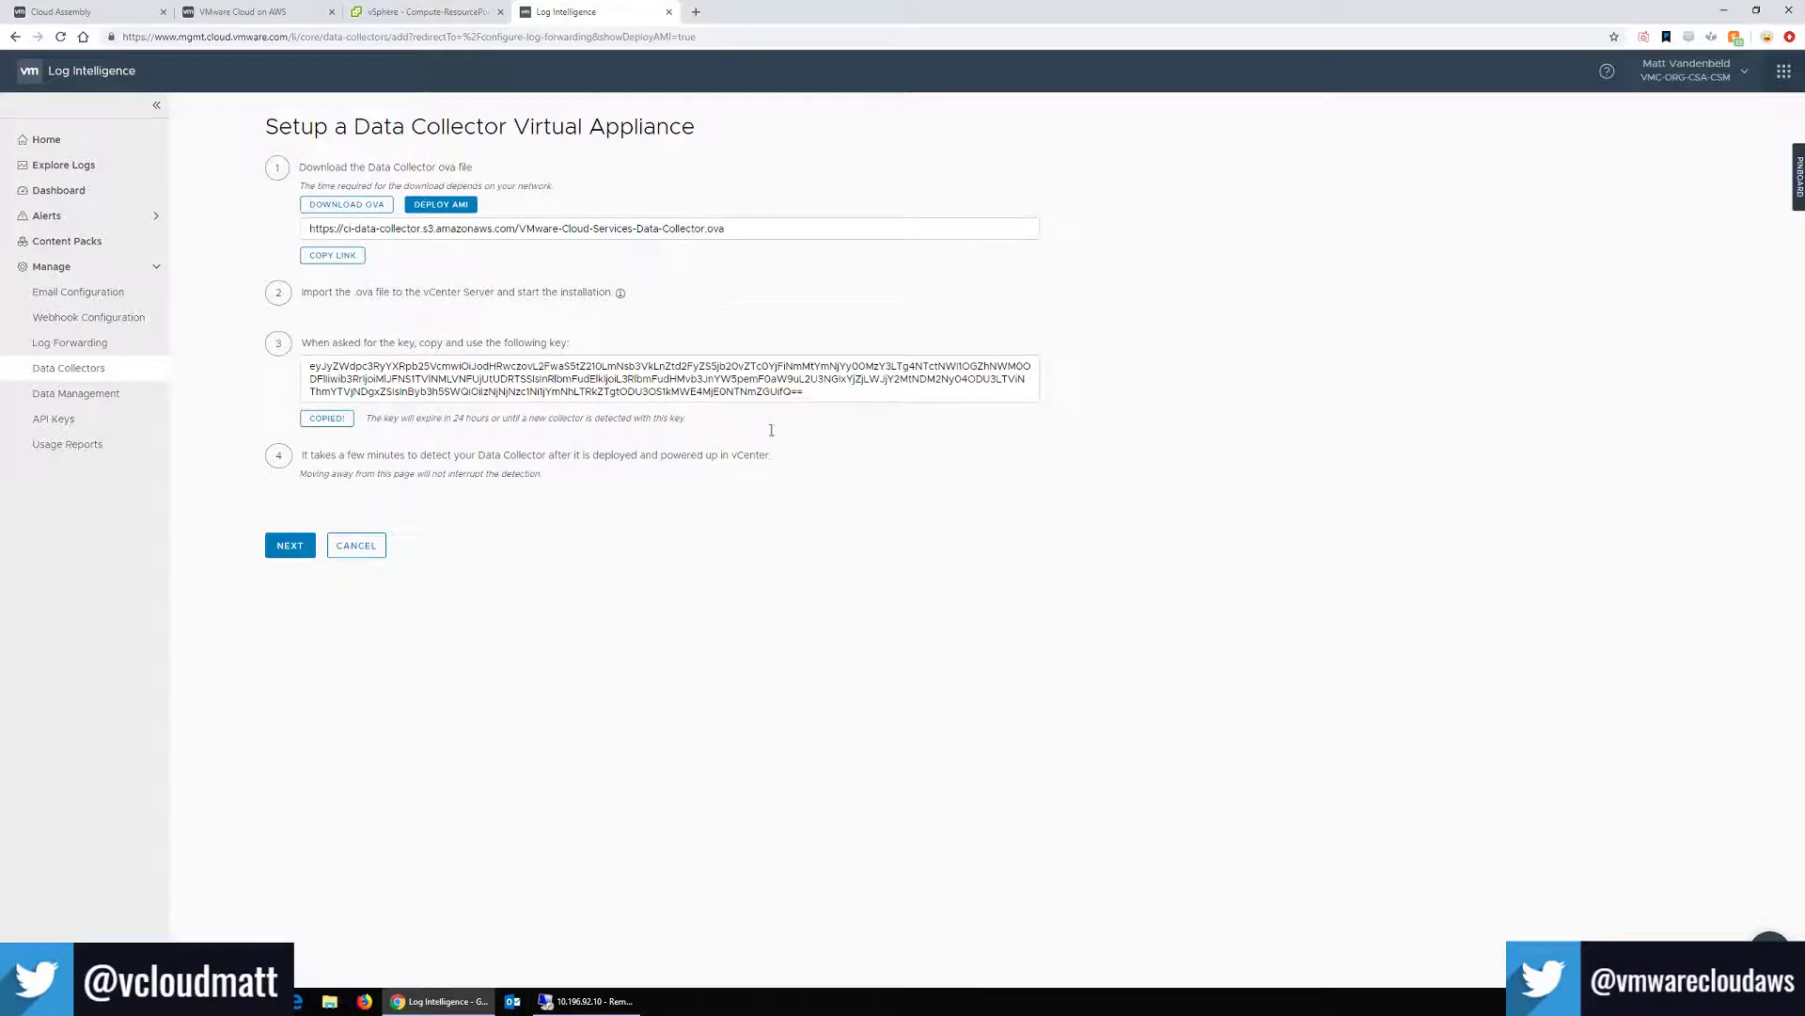
{"action": "left_click", "coordinate": [60, 37]}
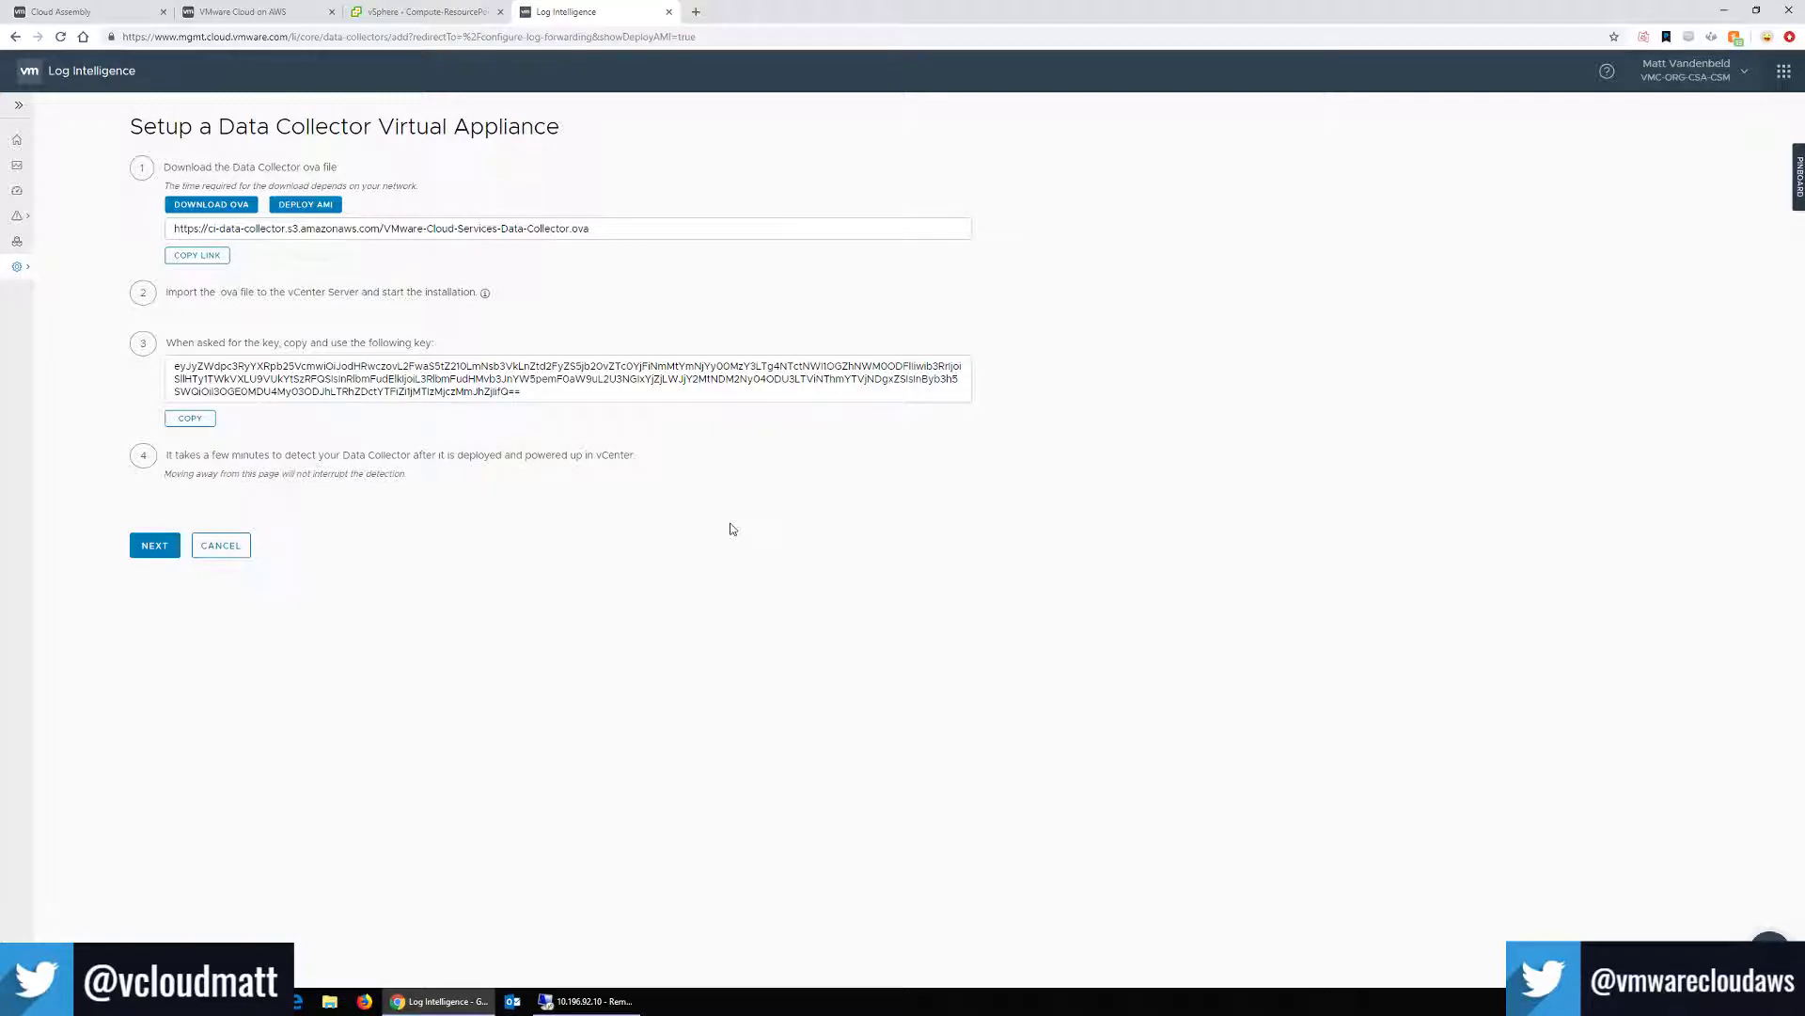
{"action": "left_click", "coordinate": [616, 1002]}
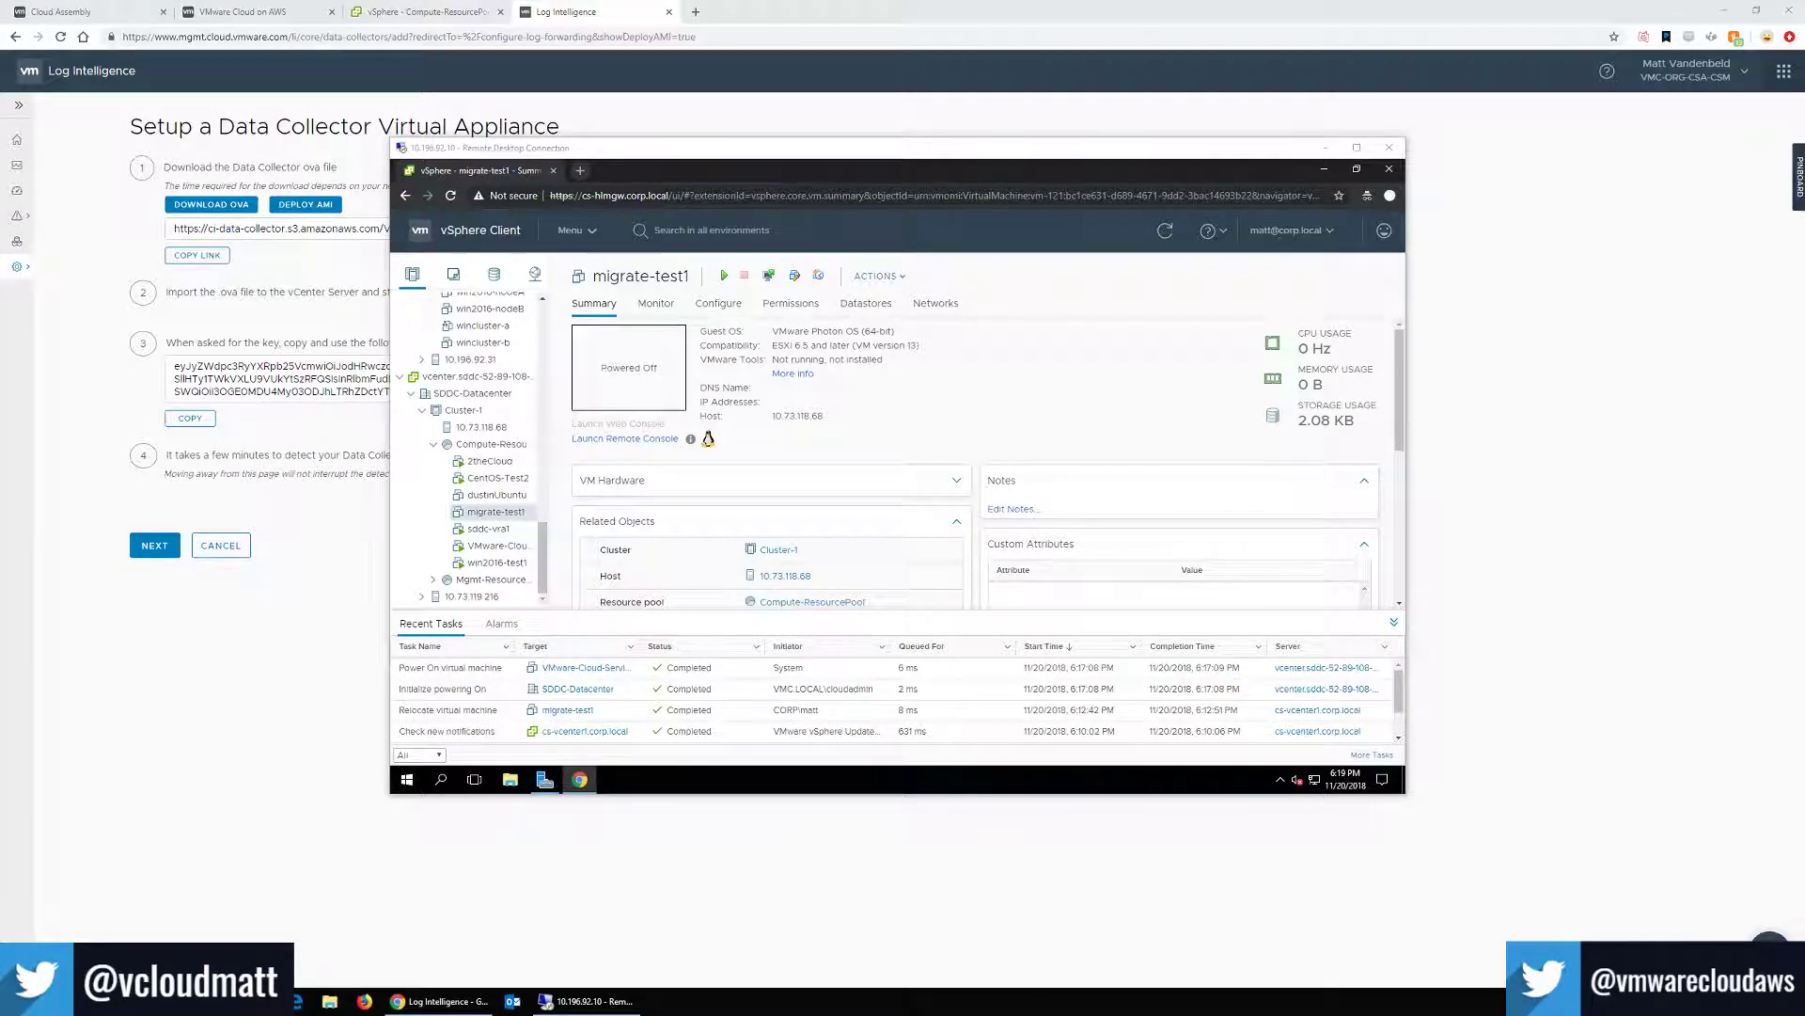
{"action": "left_click", "coordinate": [476, 547]}
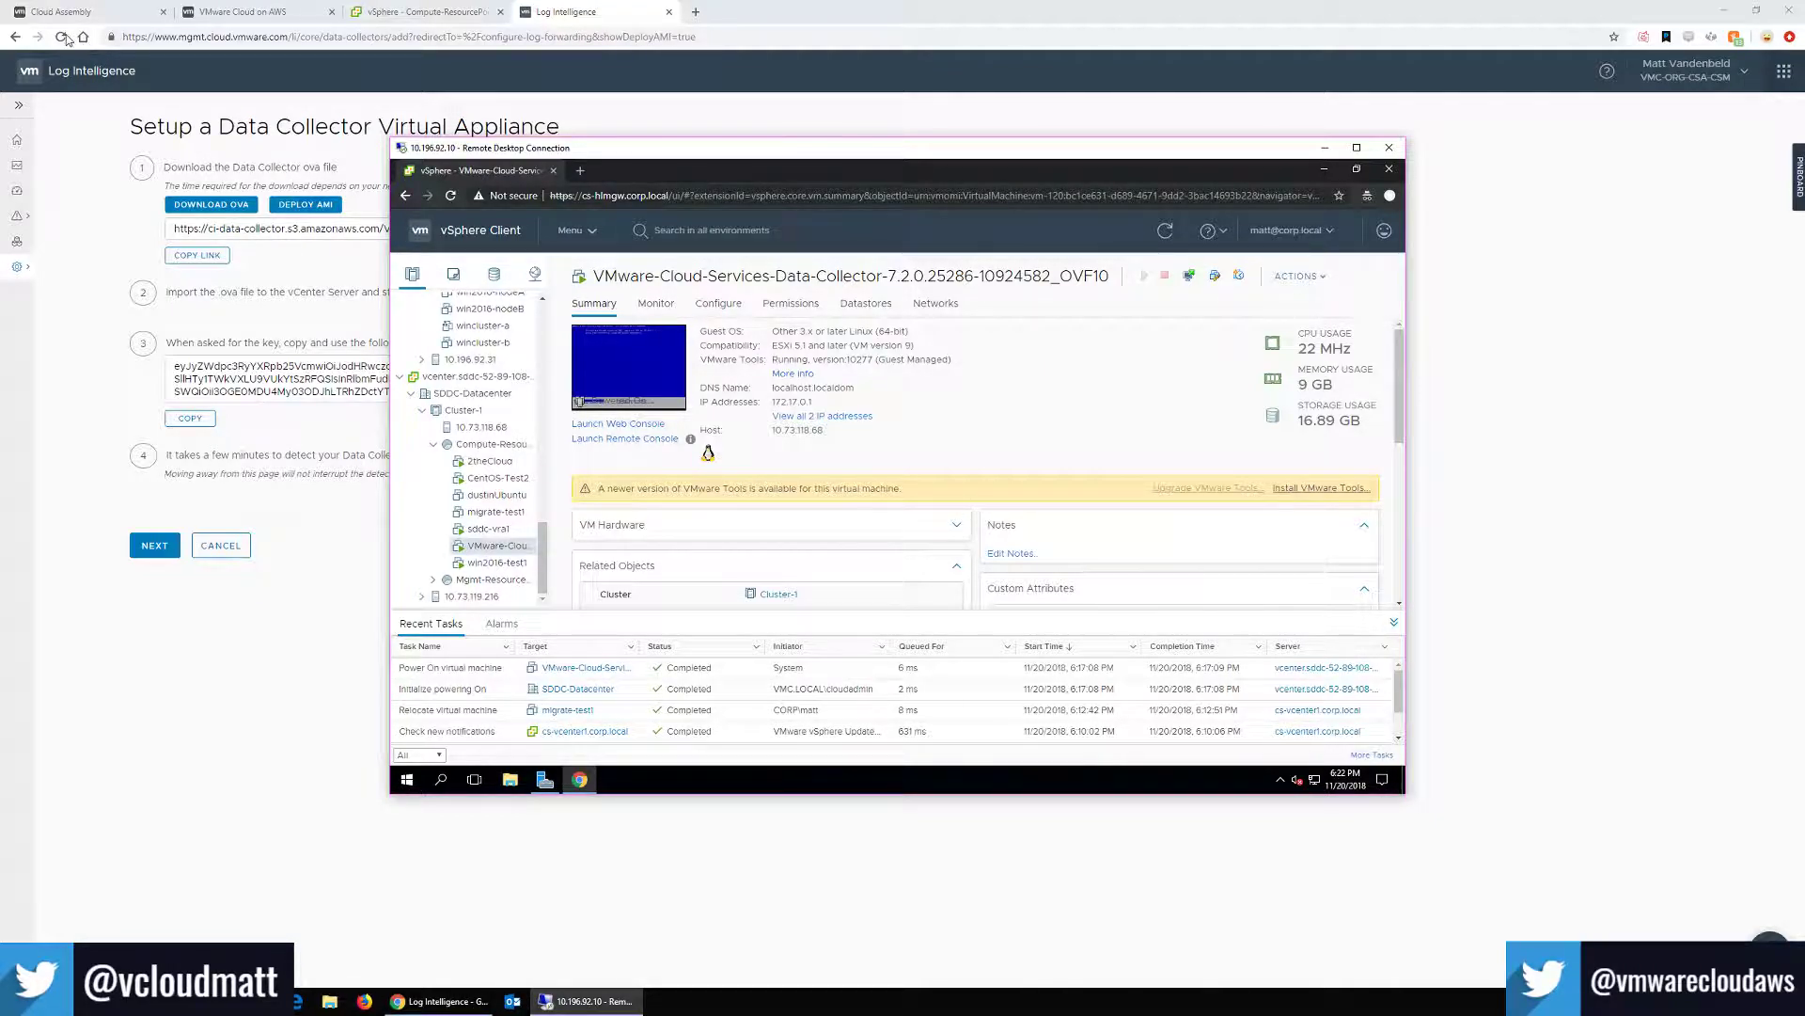
{"action": "left_click", "coordinate": [106, 102]}
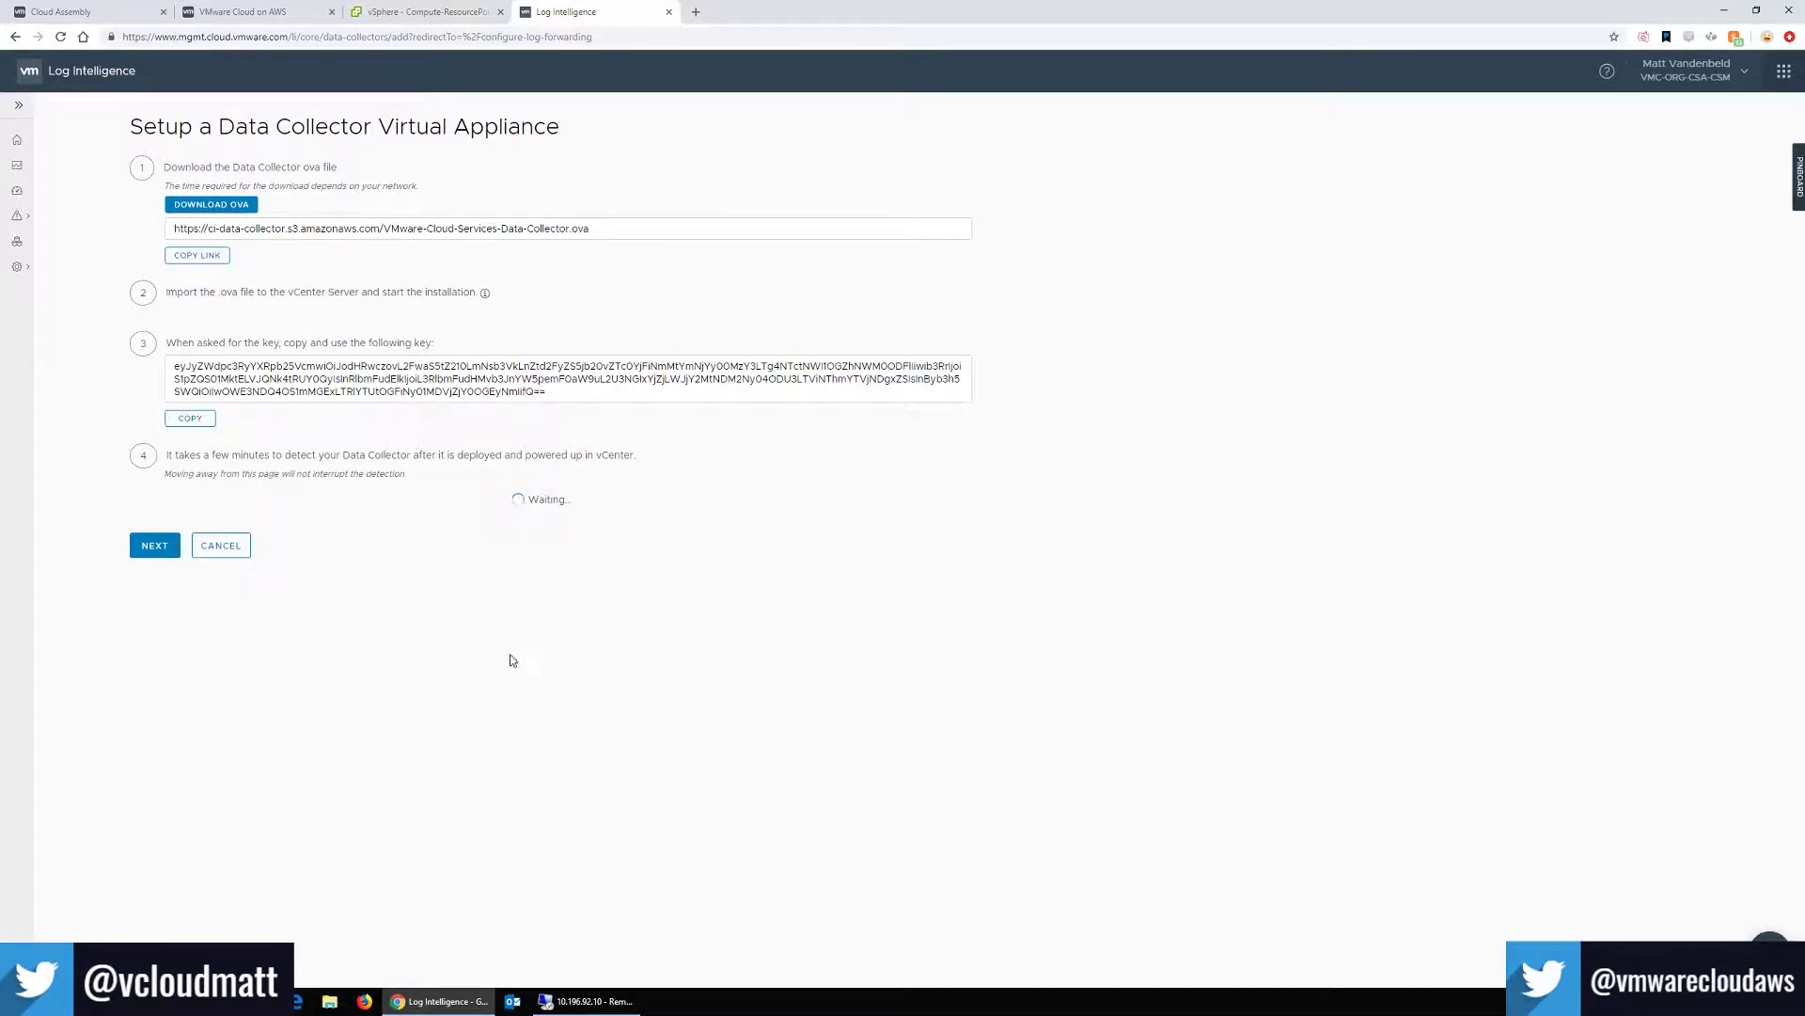
Revisit the data collector setup, Compute-ResourcePool and Gateway Firewall pages, and view the SDDC's Direct Connect interfaces and BGP routes.
{"action": "left_click", "coordinate": [585, 1001]}
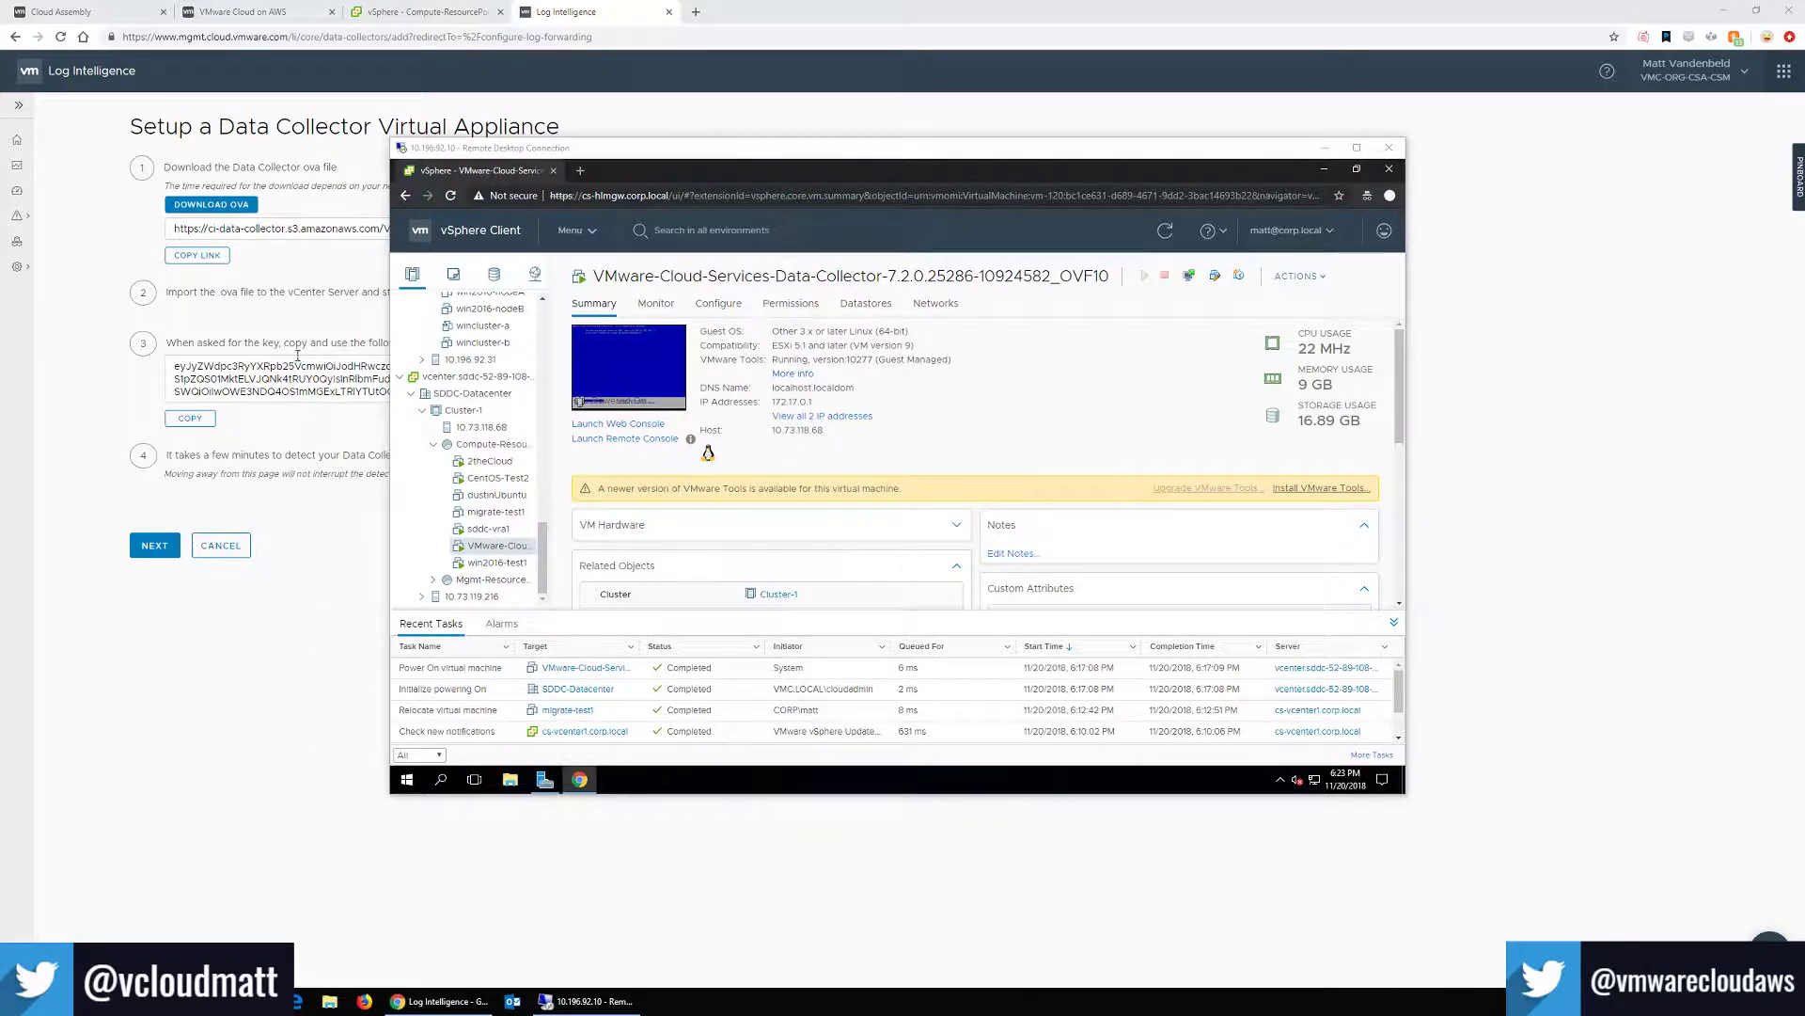
{"action": "left_click", "coordinate": [313, 708]}
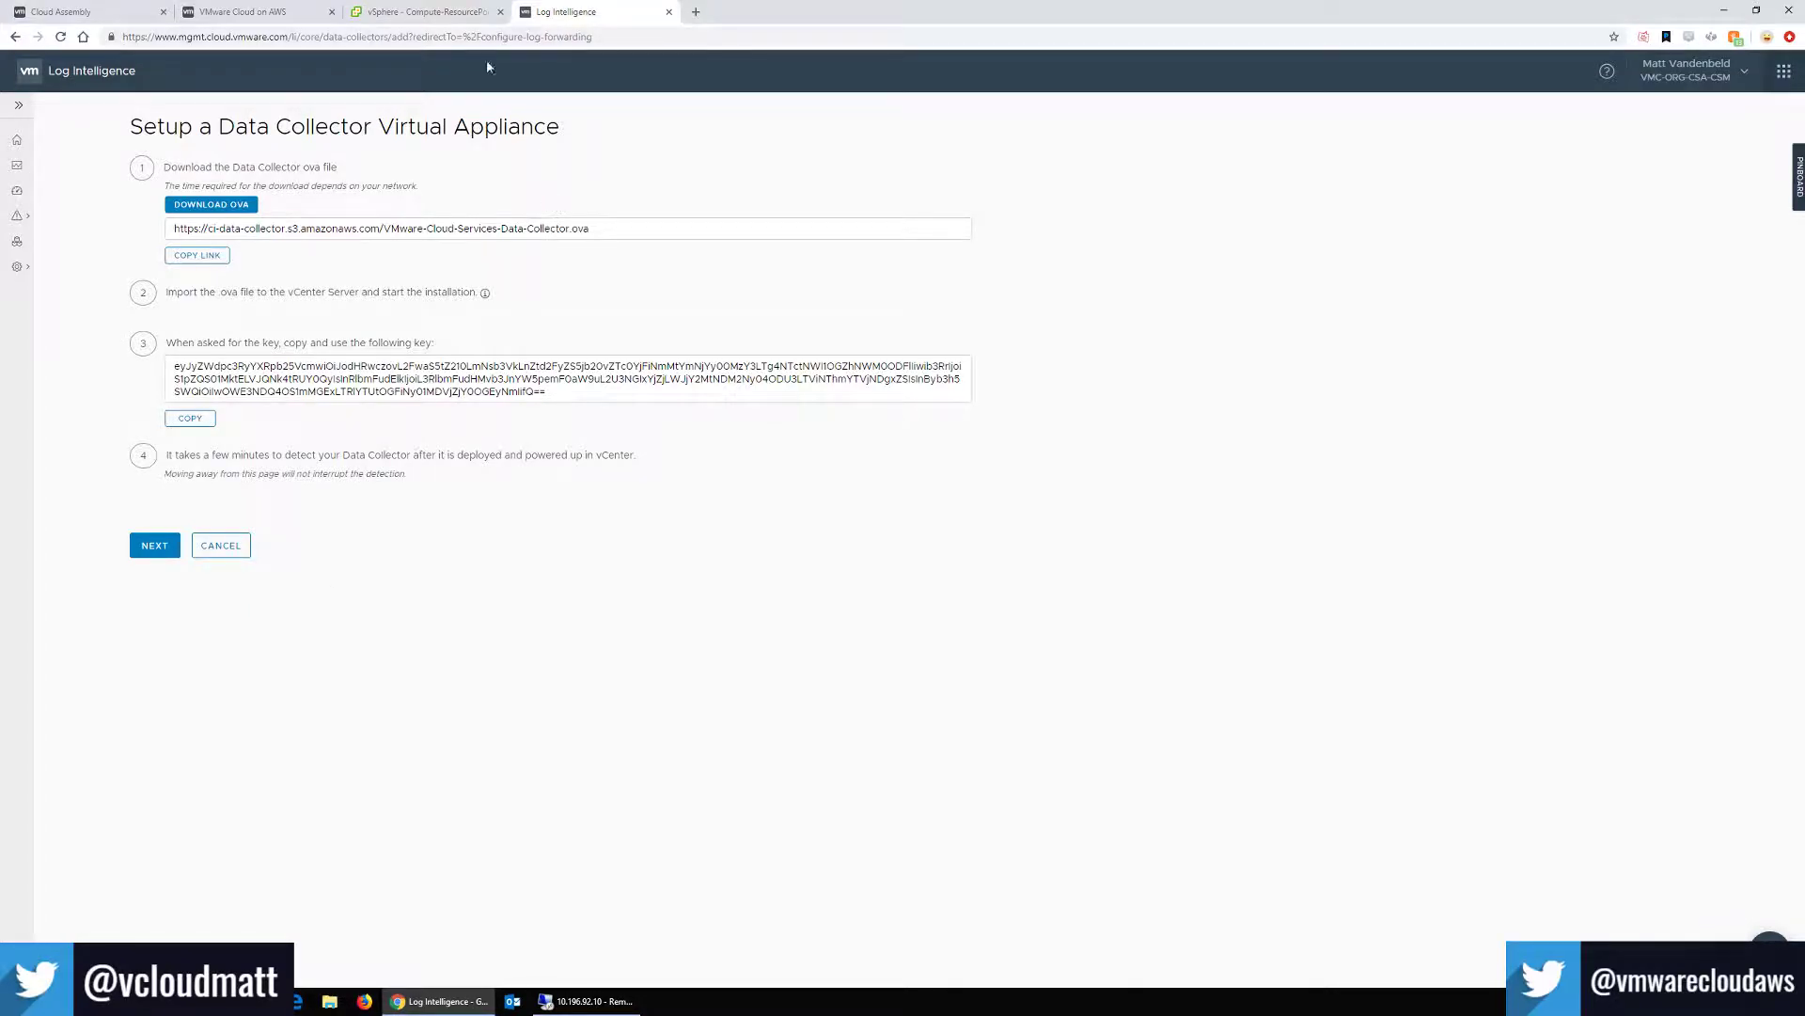
{"action": "left_click", "coordinate": [459, 16]}
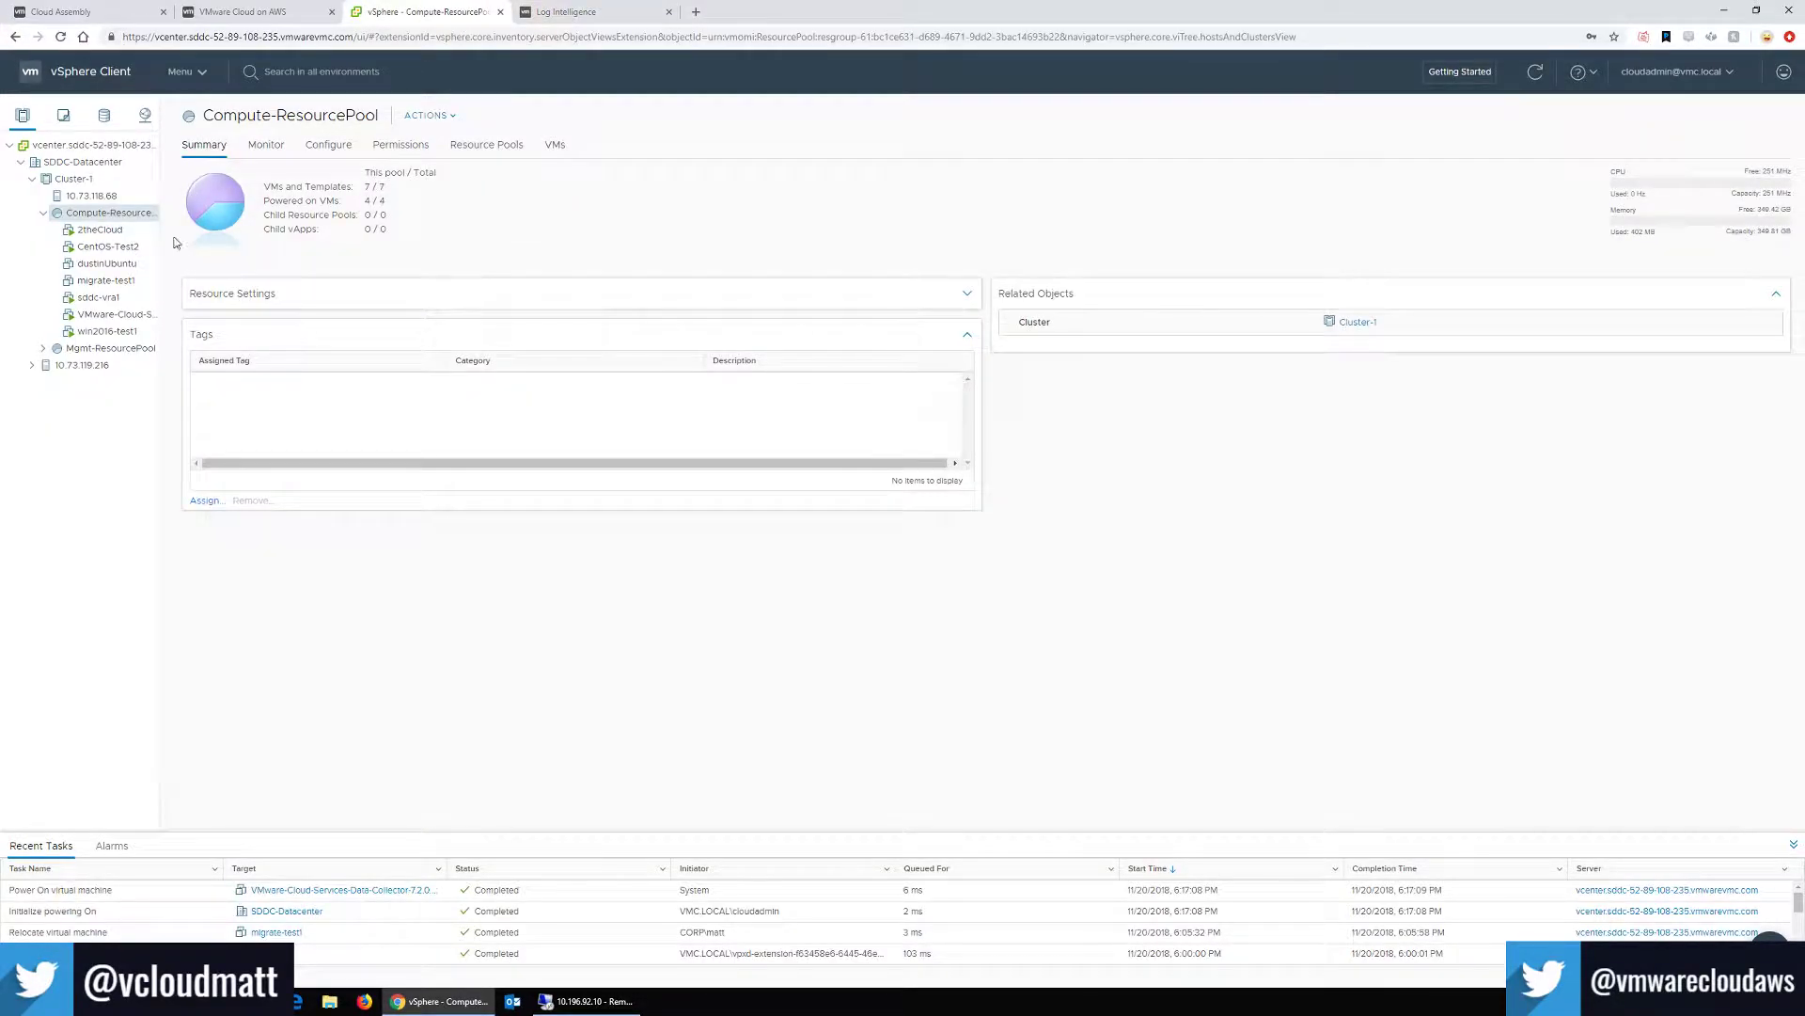
{"action": "left_click", "coordinate": [301, 16]}
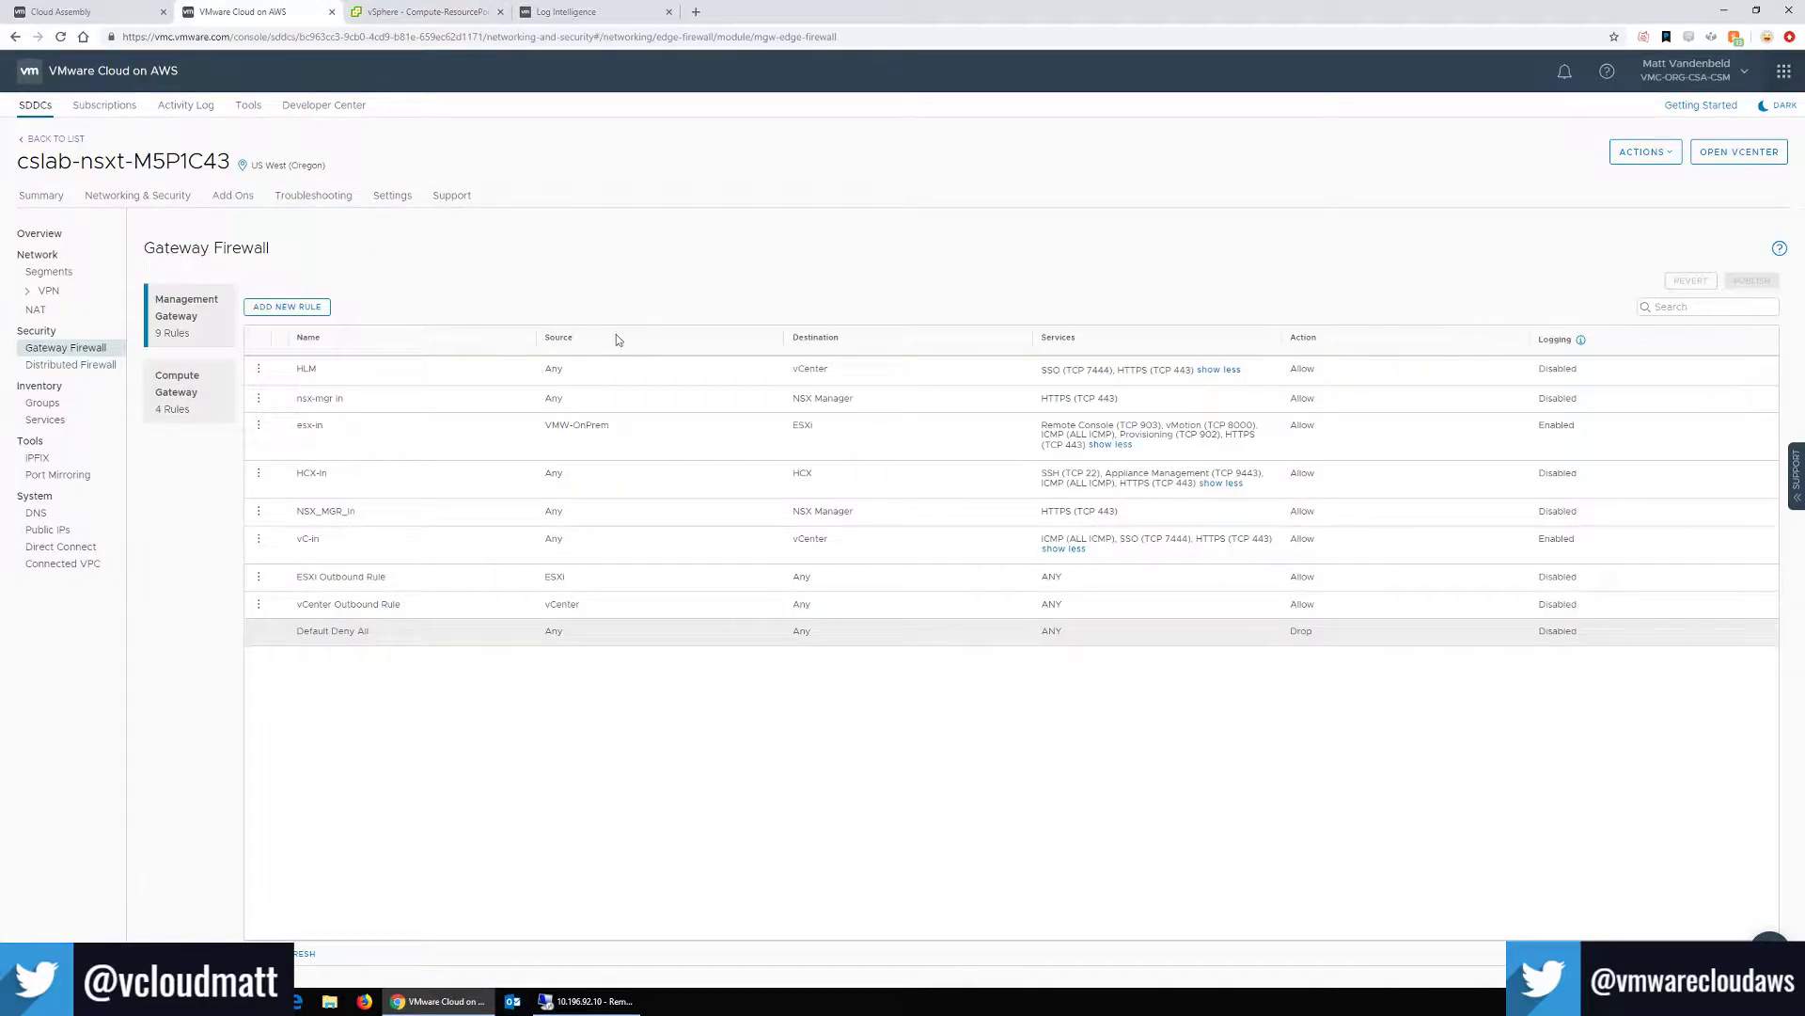
{"action": "mouse_move", "coordinate": [607, 1006]}
{"action": "left_click", "coordinate": [638, 914]}
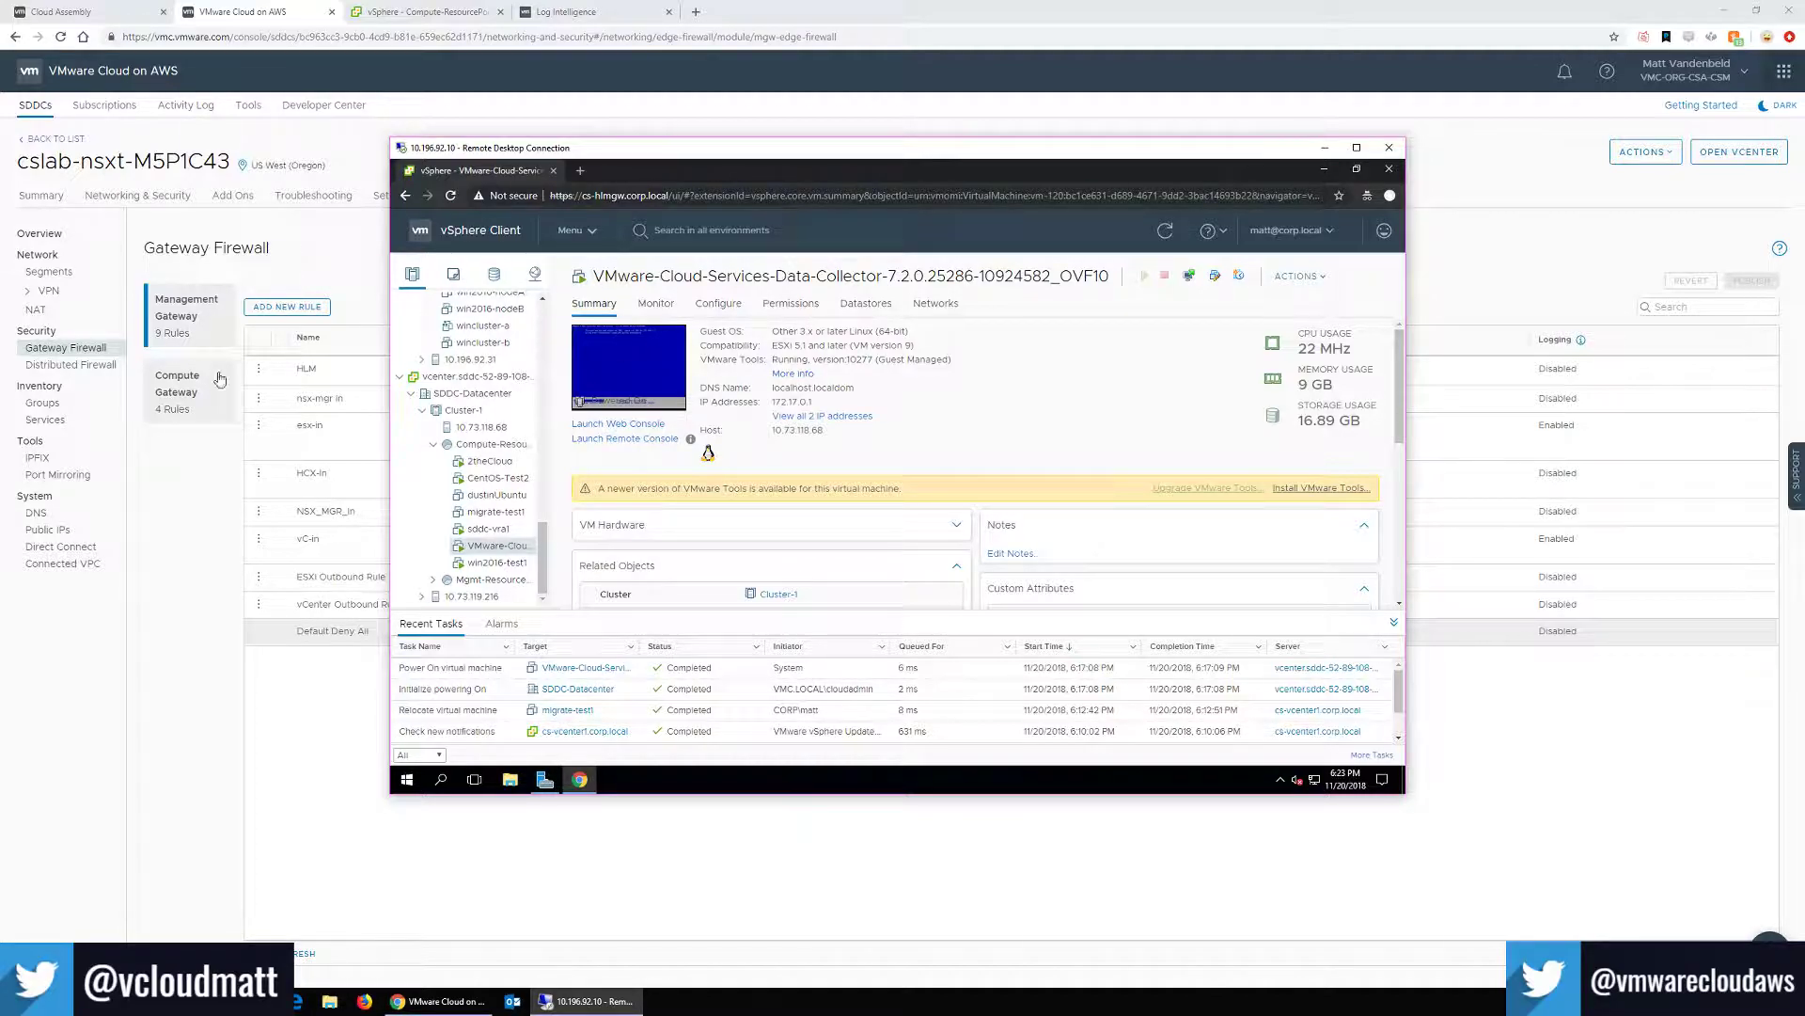
{"action": "left_click", "coordinate": [188, 562]}
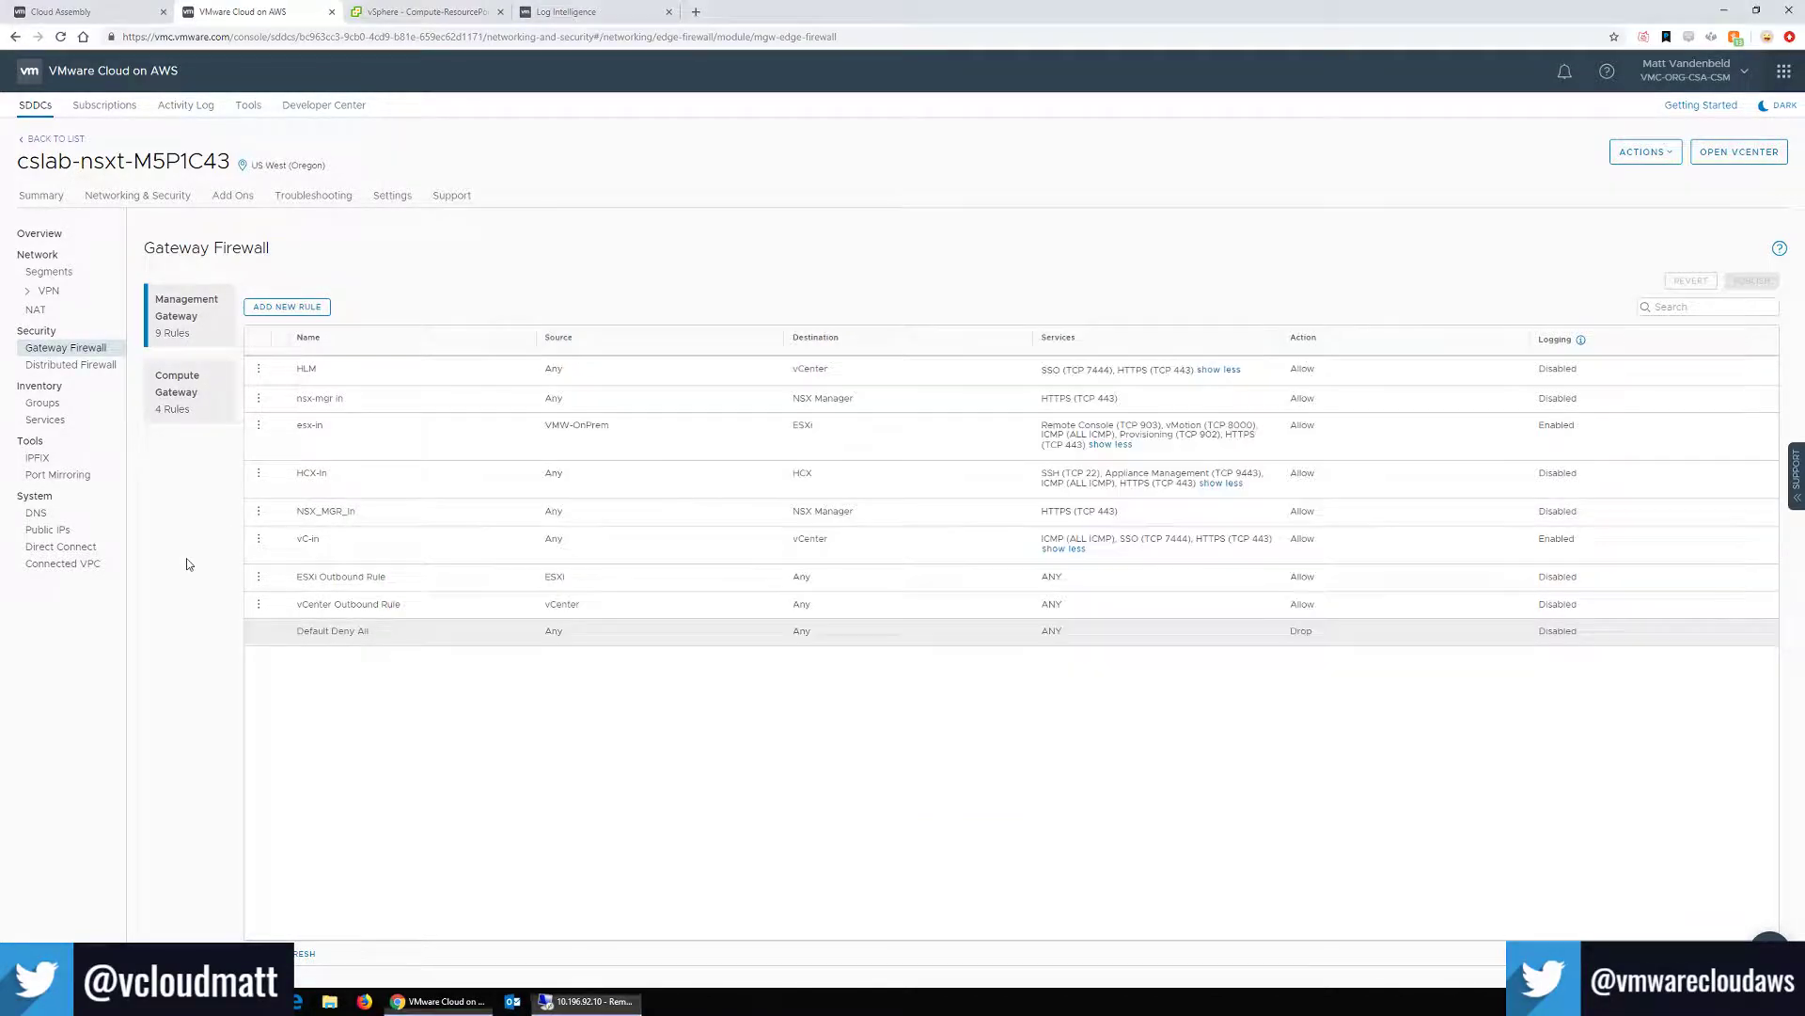
{"action": "left_click", "coordinate": [64, 547]}
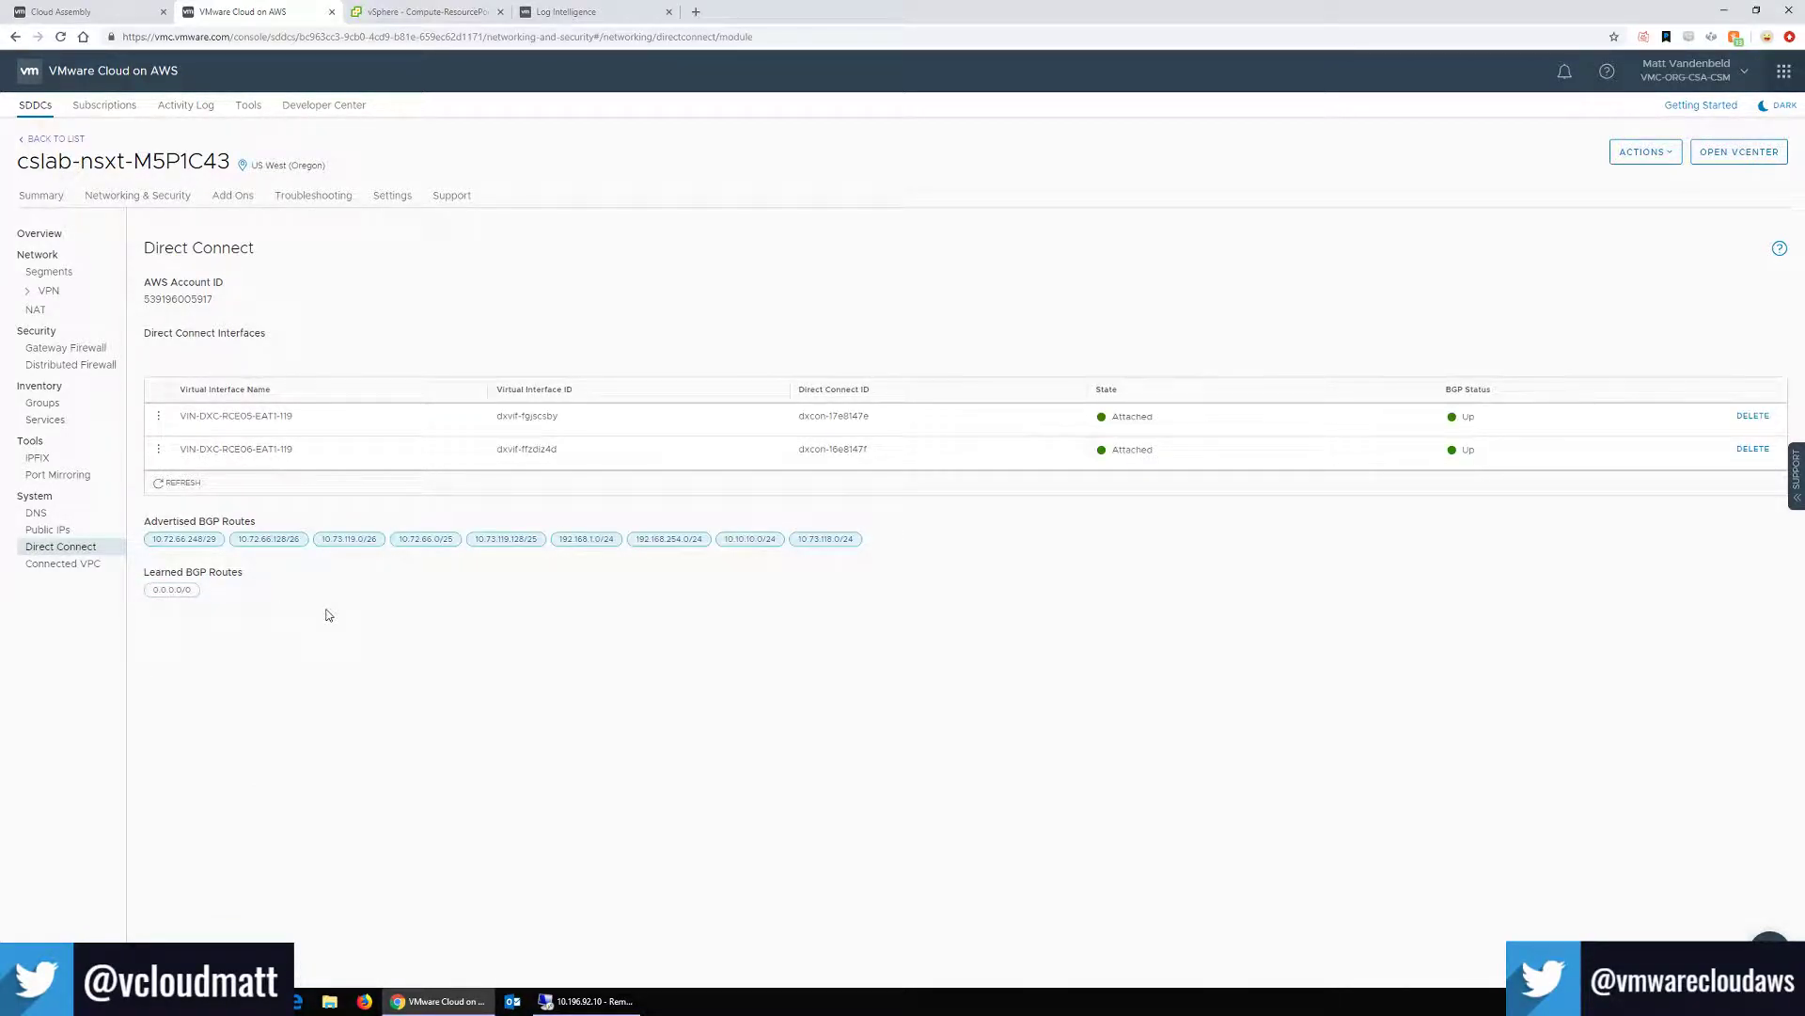
Look through the virtual machine inventory in the remote vSphere client.
{"action": "left_click", "coordinate": [595, 1002]}
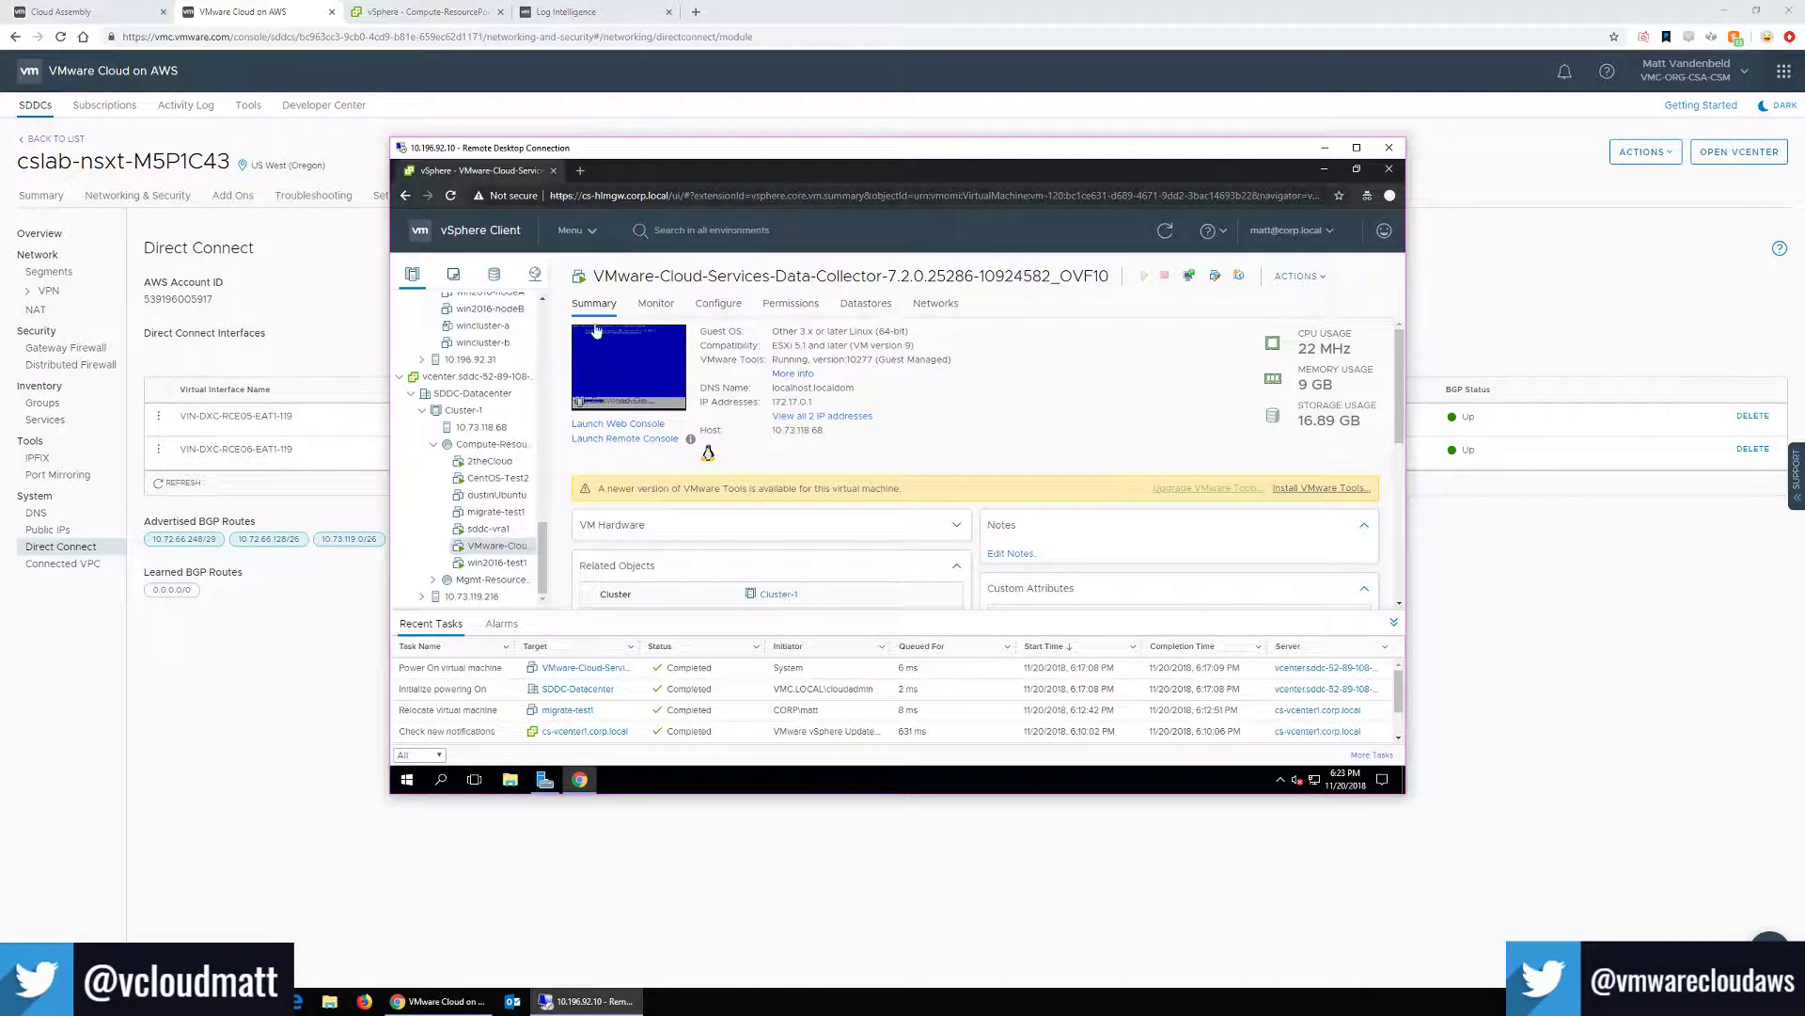
{"action": "scroll", "coordinate": [477, 417], "scroll_direction": "down", "scroll_amount": 3}
{"action": "scroll", "coordinate": [477, 417], "scroll_direction": "down", "scroll_amount": 10}
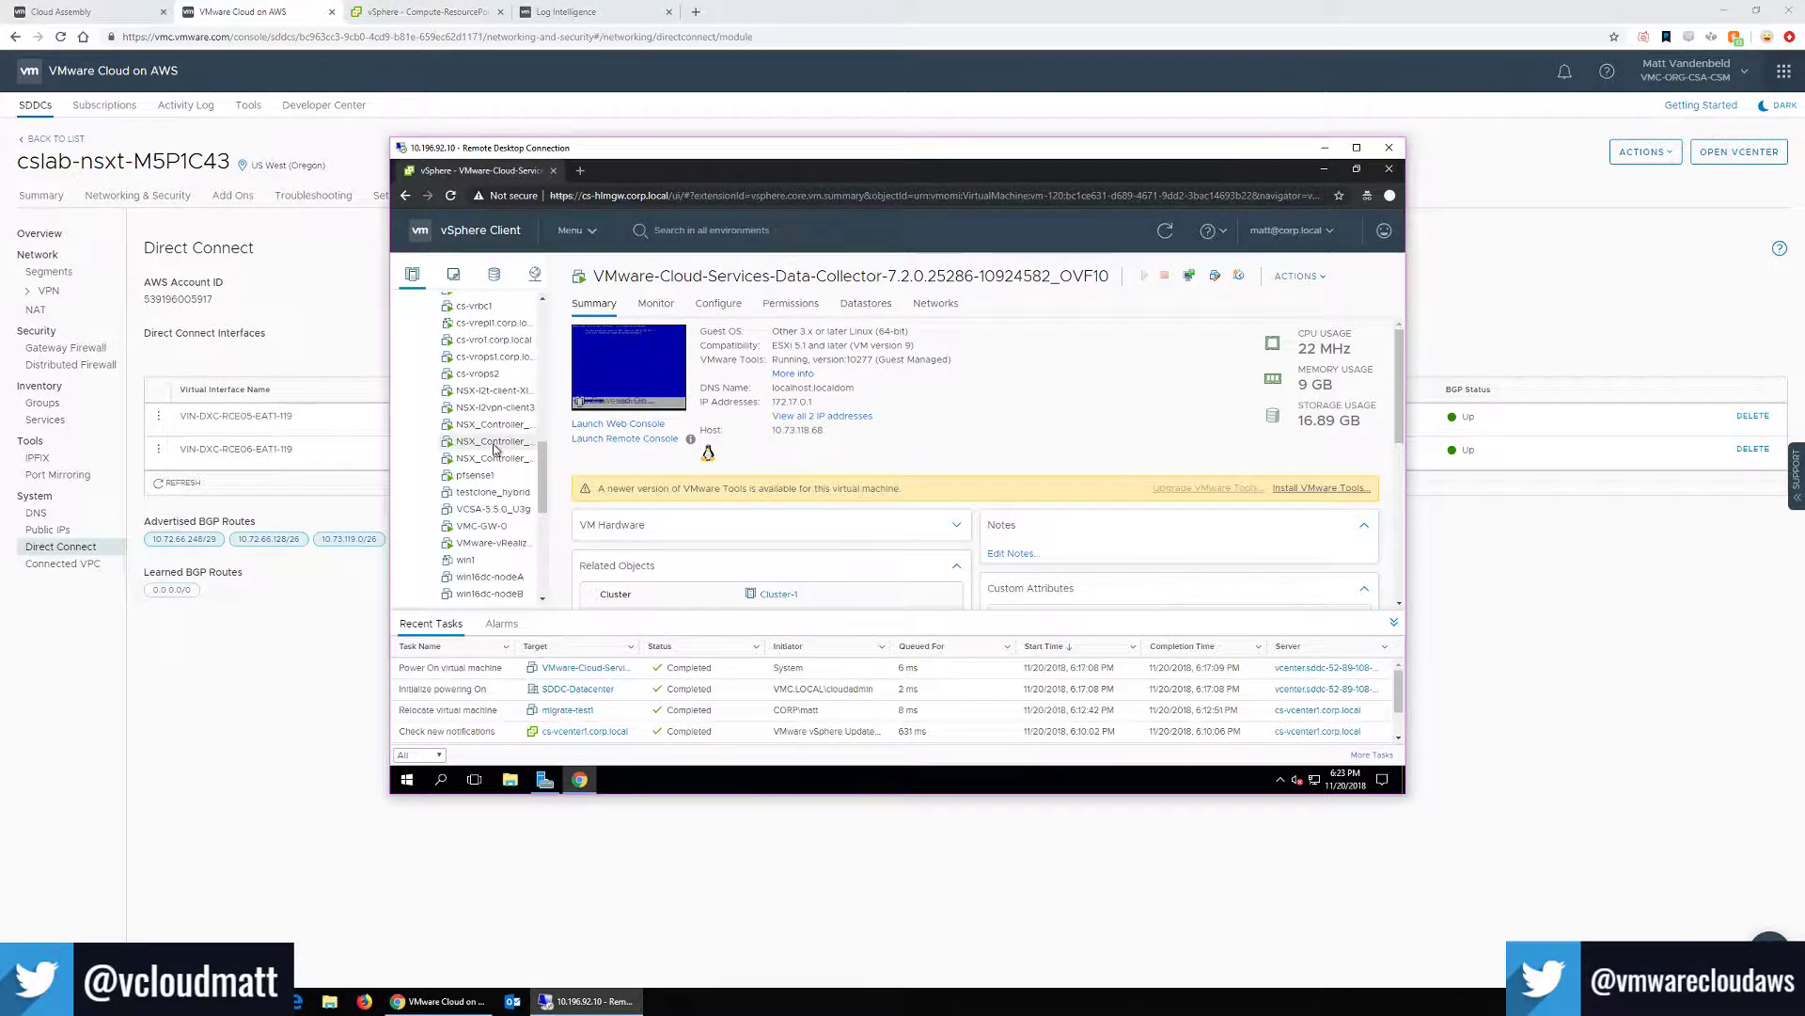
{"action": "scroll", "coordinate": [494, 449], "scroll_direction": "down", "scroll_amount": 5}
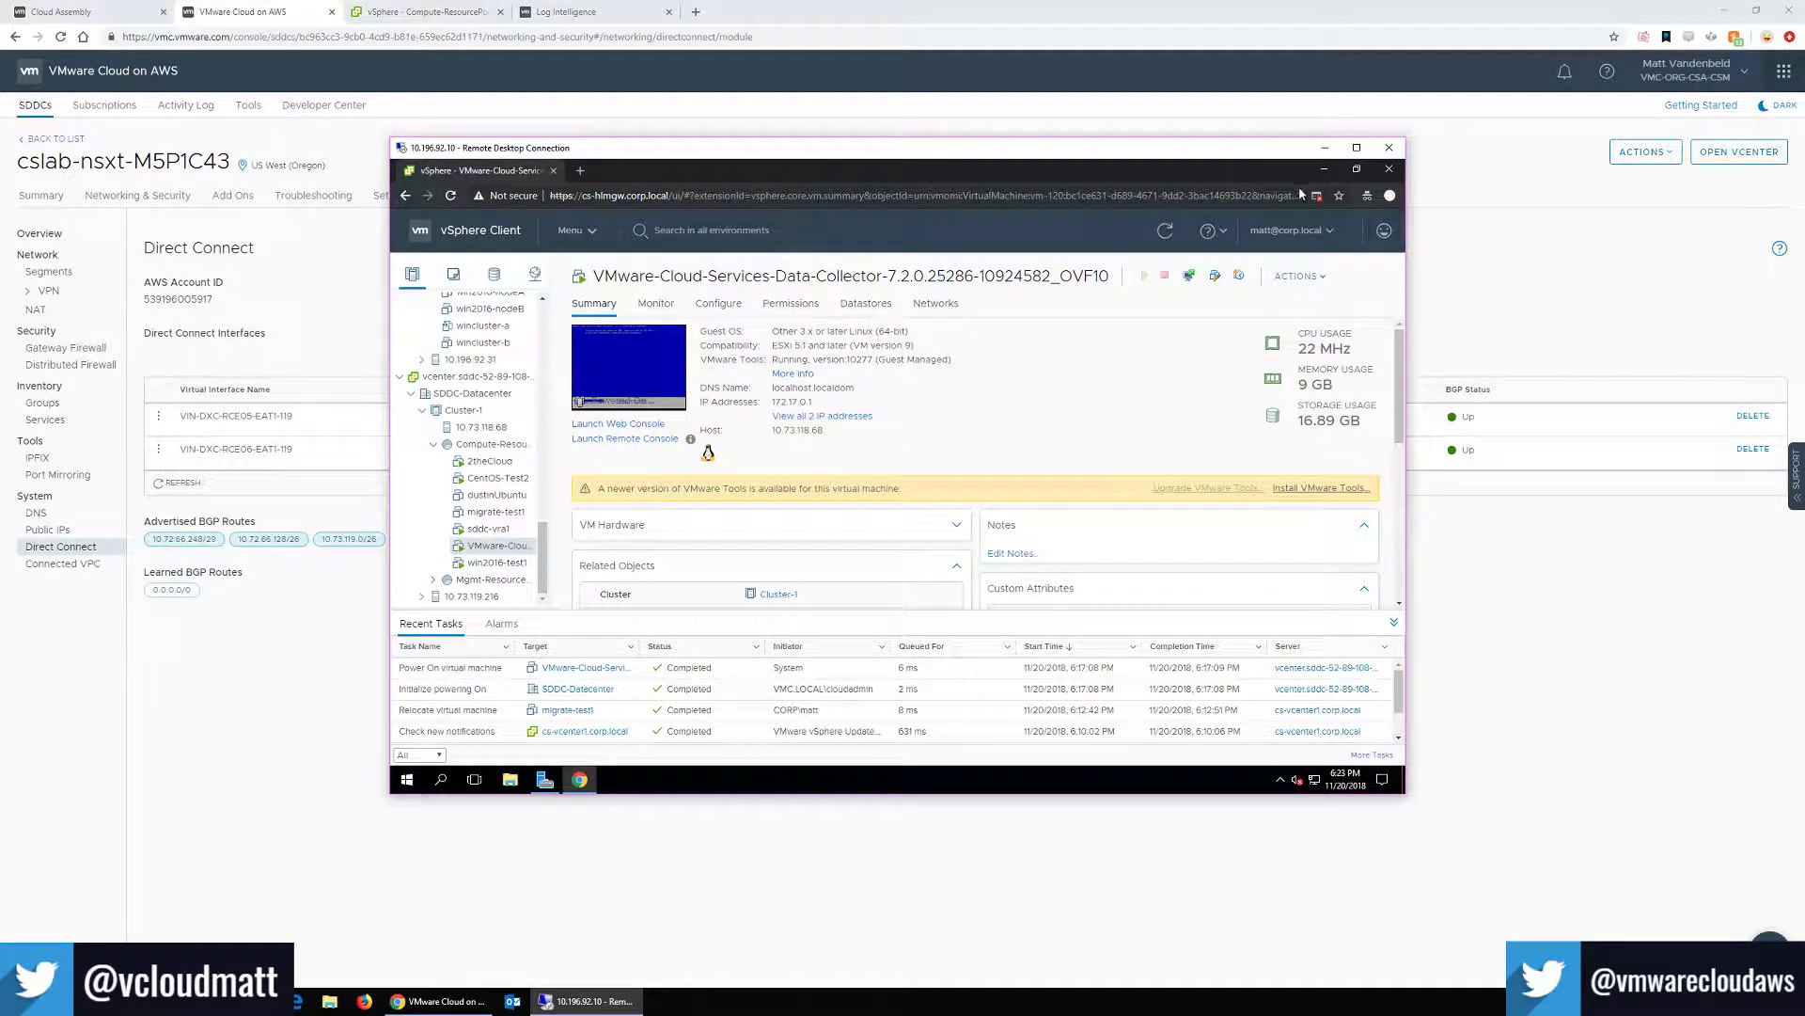
Always allow pop-ups from the remote vSphere client's site and open the blocked web console of the data collector VM.
{"action": "left_click", "coordinate": [1316, 194]}
{"action": "left_click", "coordinate": [1143, 264]}
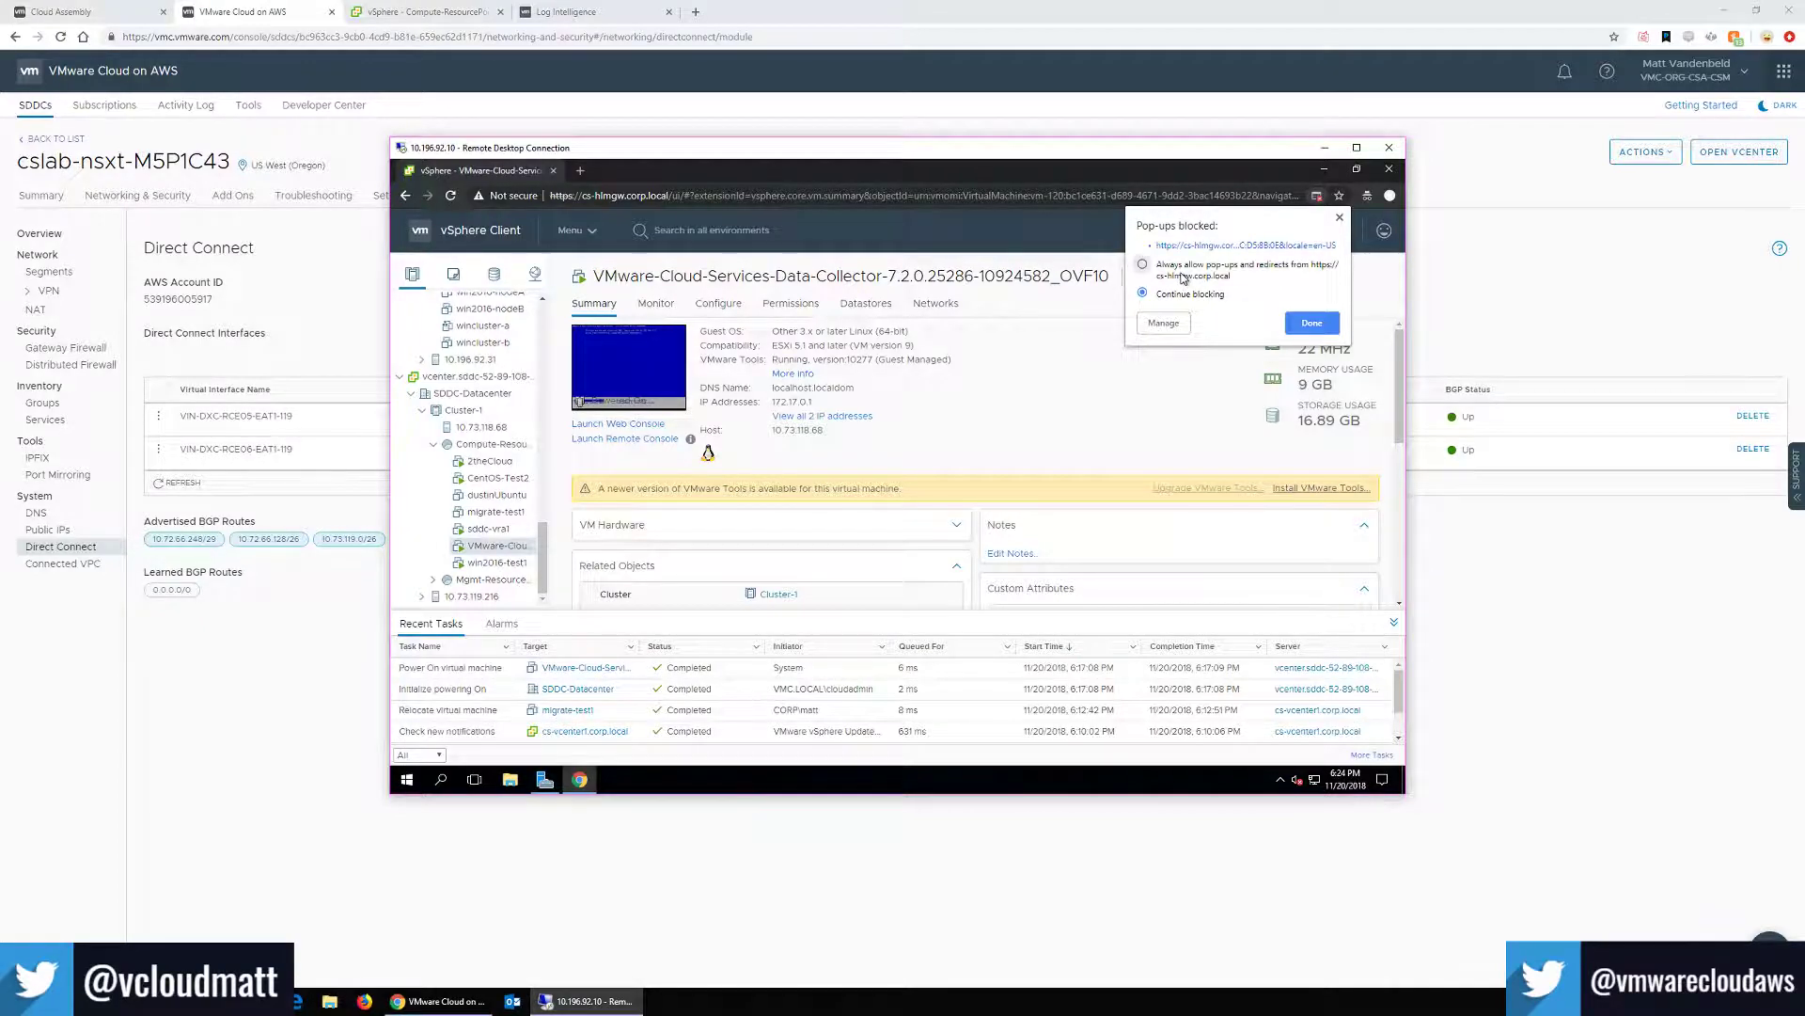
{"action": "left_click", "coordinate": [1312, 323]}
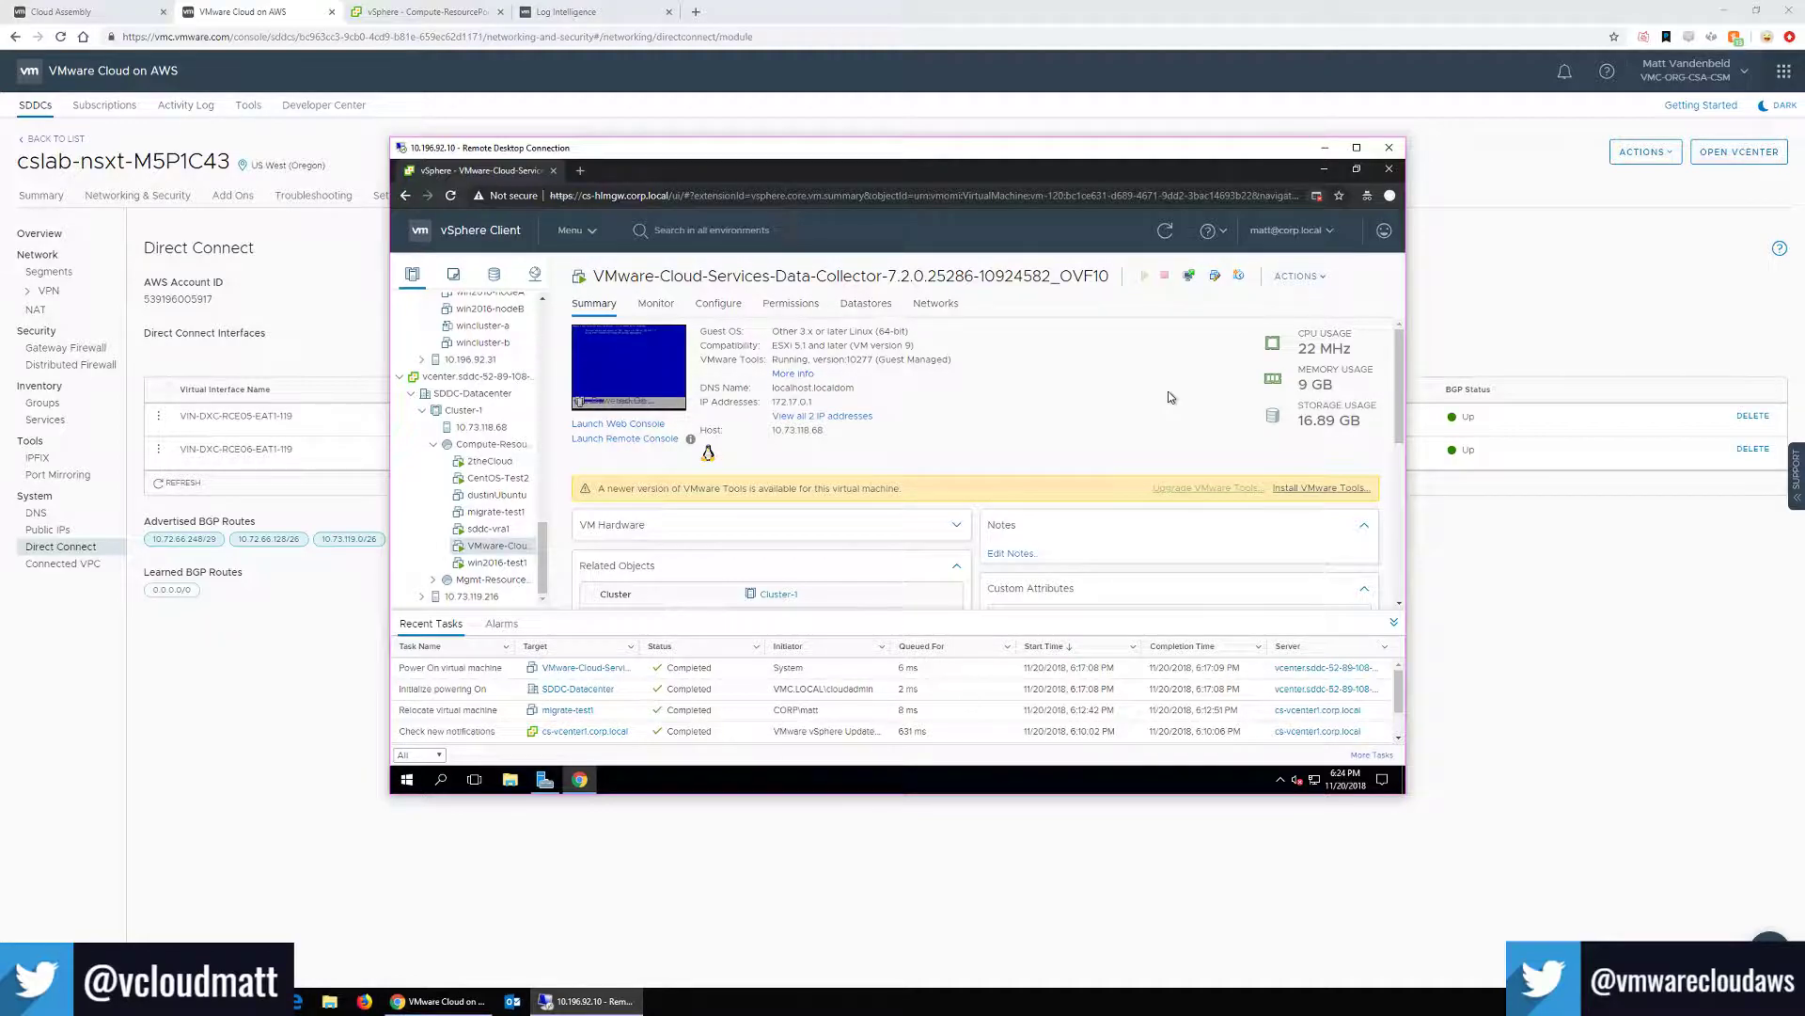
{"action": "left_click", "coordinate": [1317, 199]}
{"action": "left_click", "coordinate": [1231, 245]}
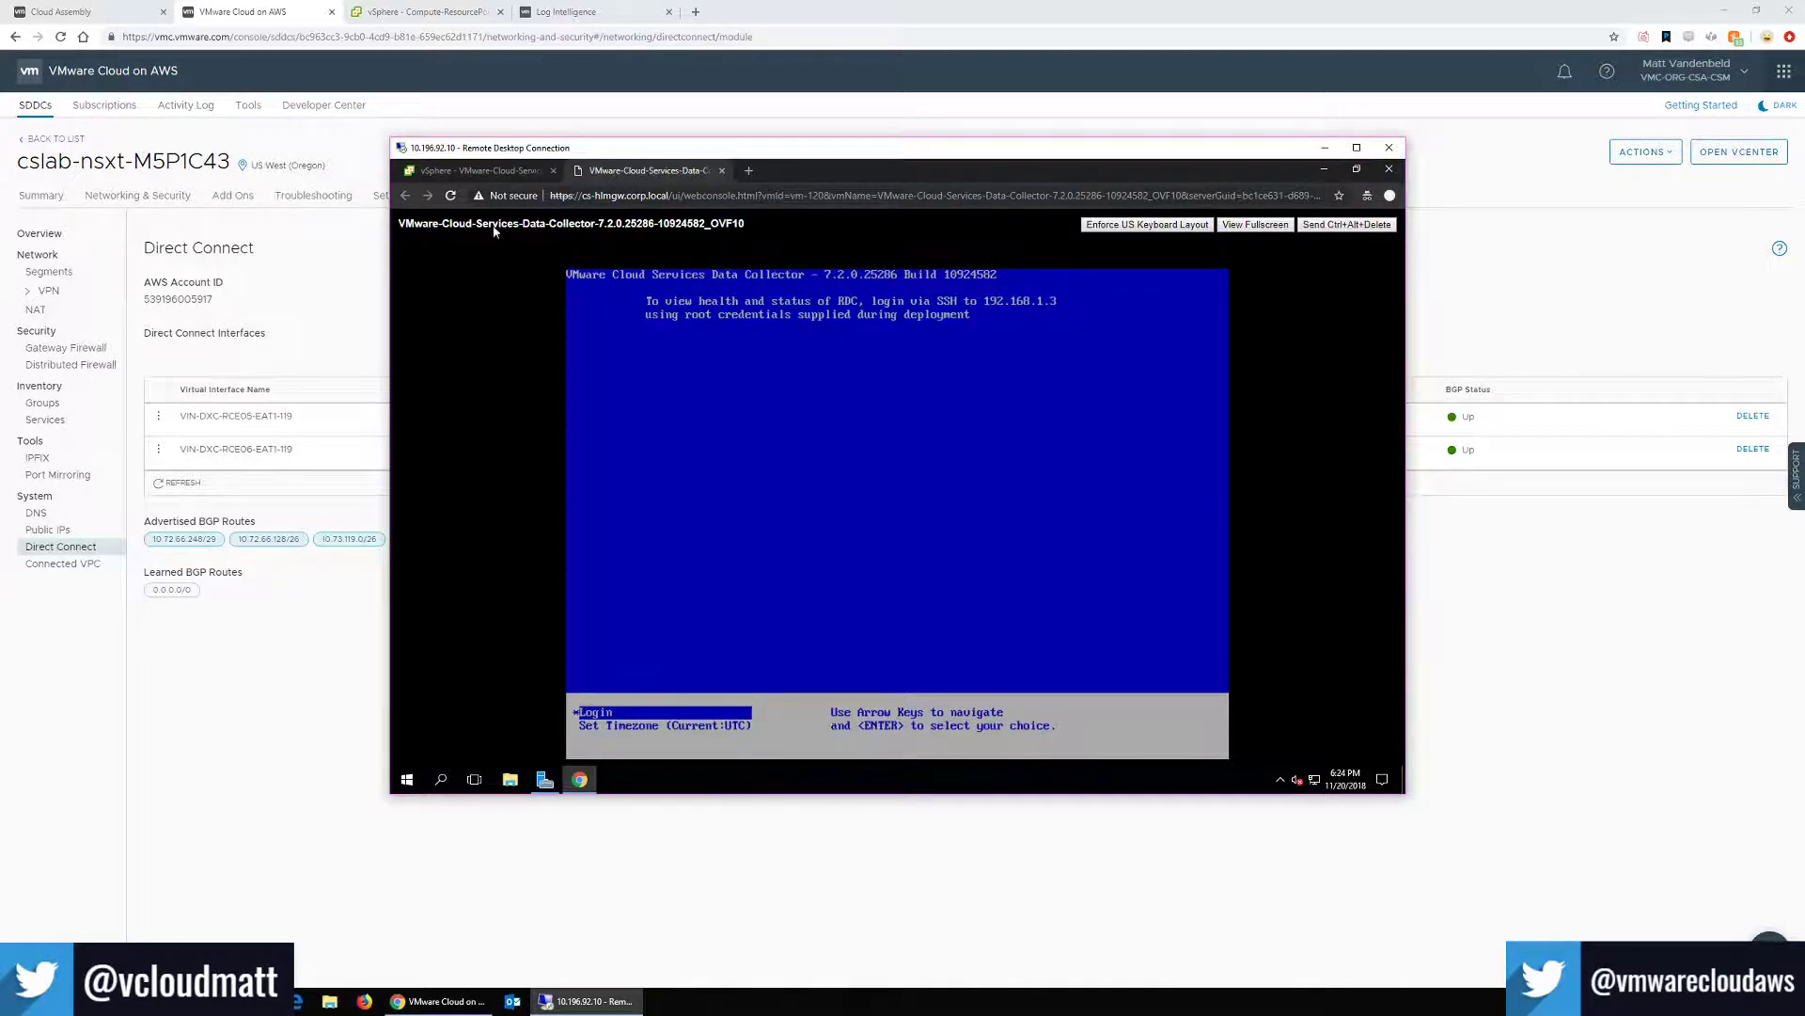
Leave the web console and reload the data collector setup page in Log Intelligence.
{"action": "left_click", "coordinate": [475, 174]}
{"action": "left_click", "coordinate": [302, 363]}
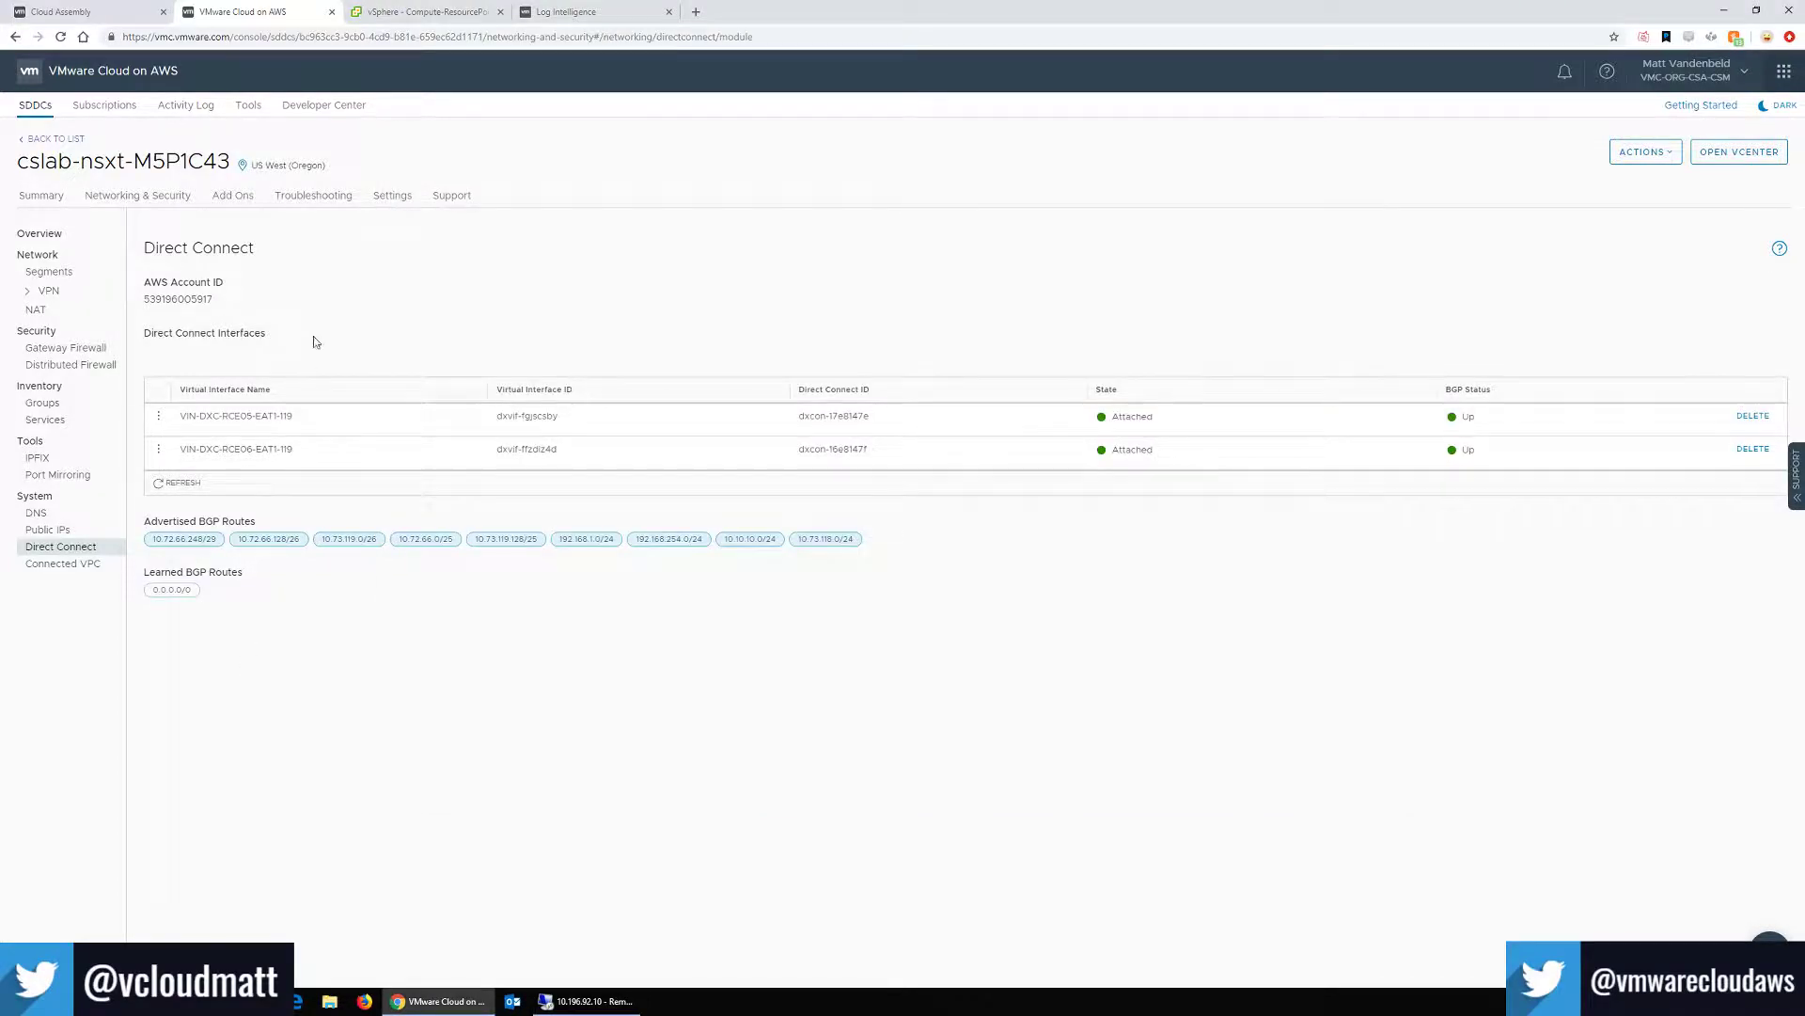
{"action": "left_click", "coordinate": [594, 12]}
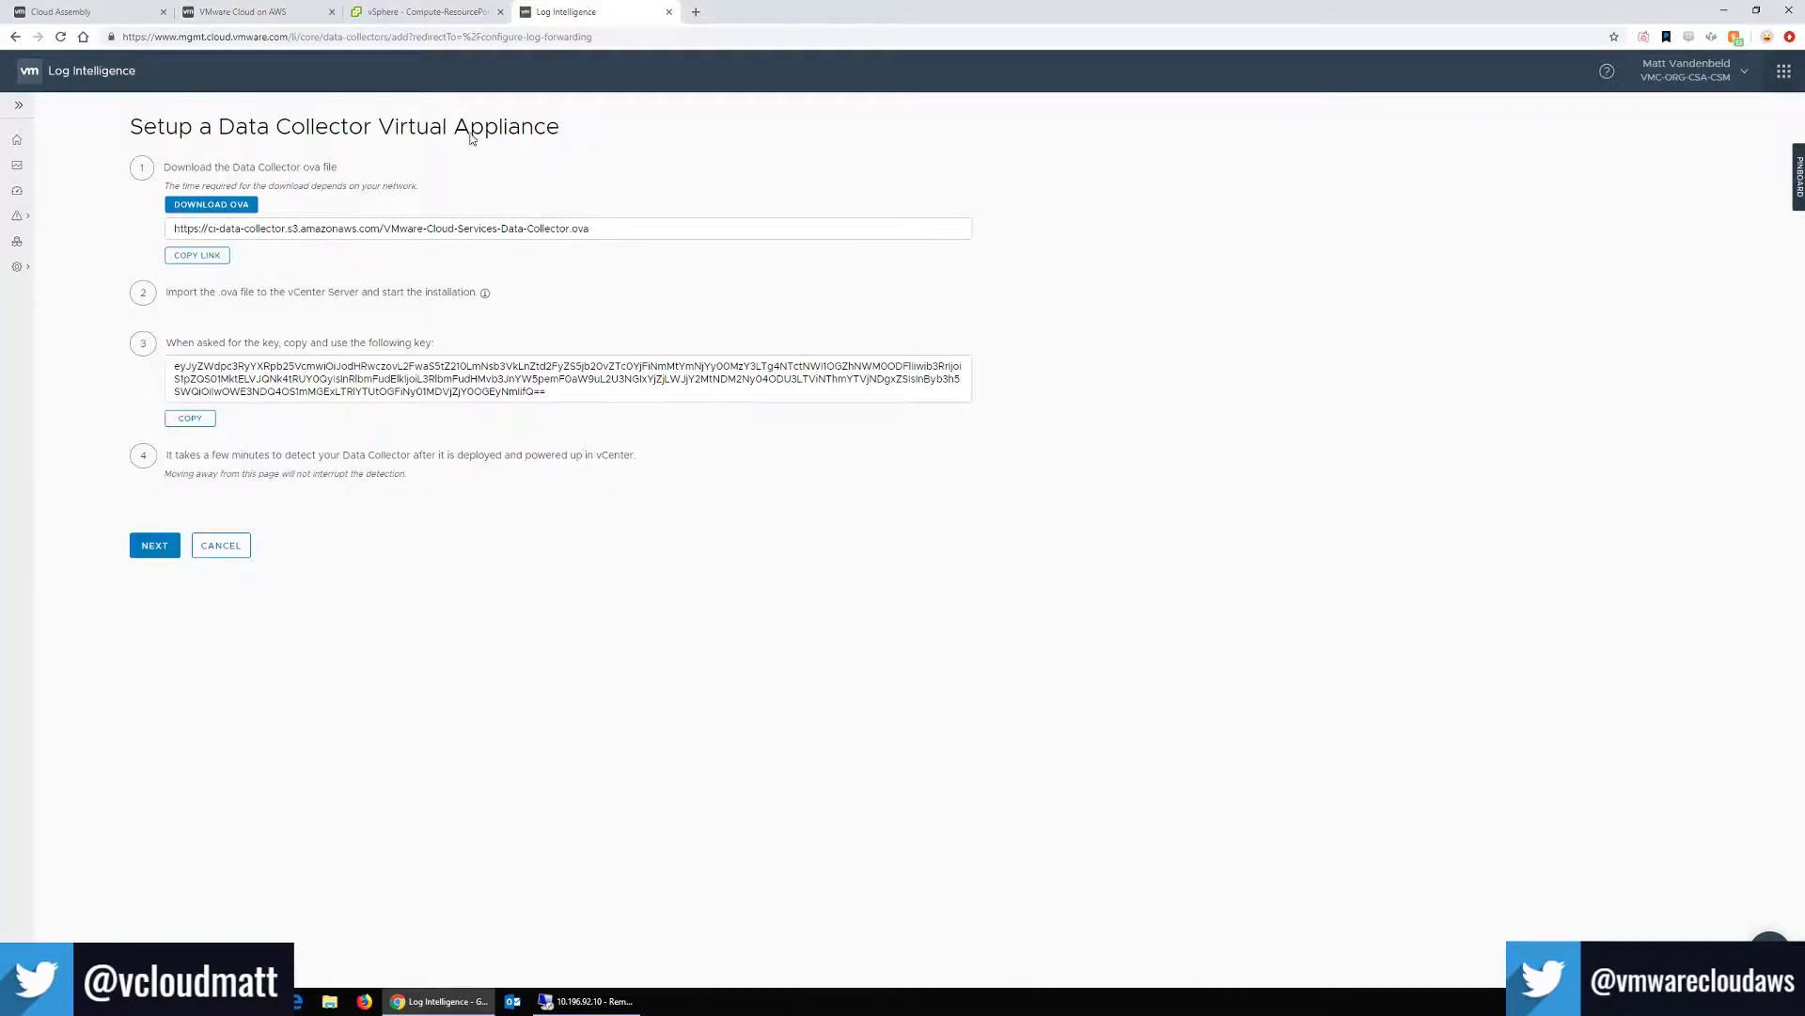
{"action": "left_click", "coordinate": [58, 39]}
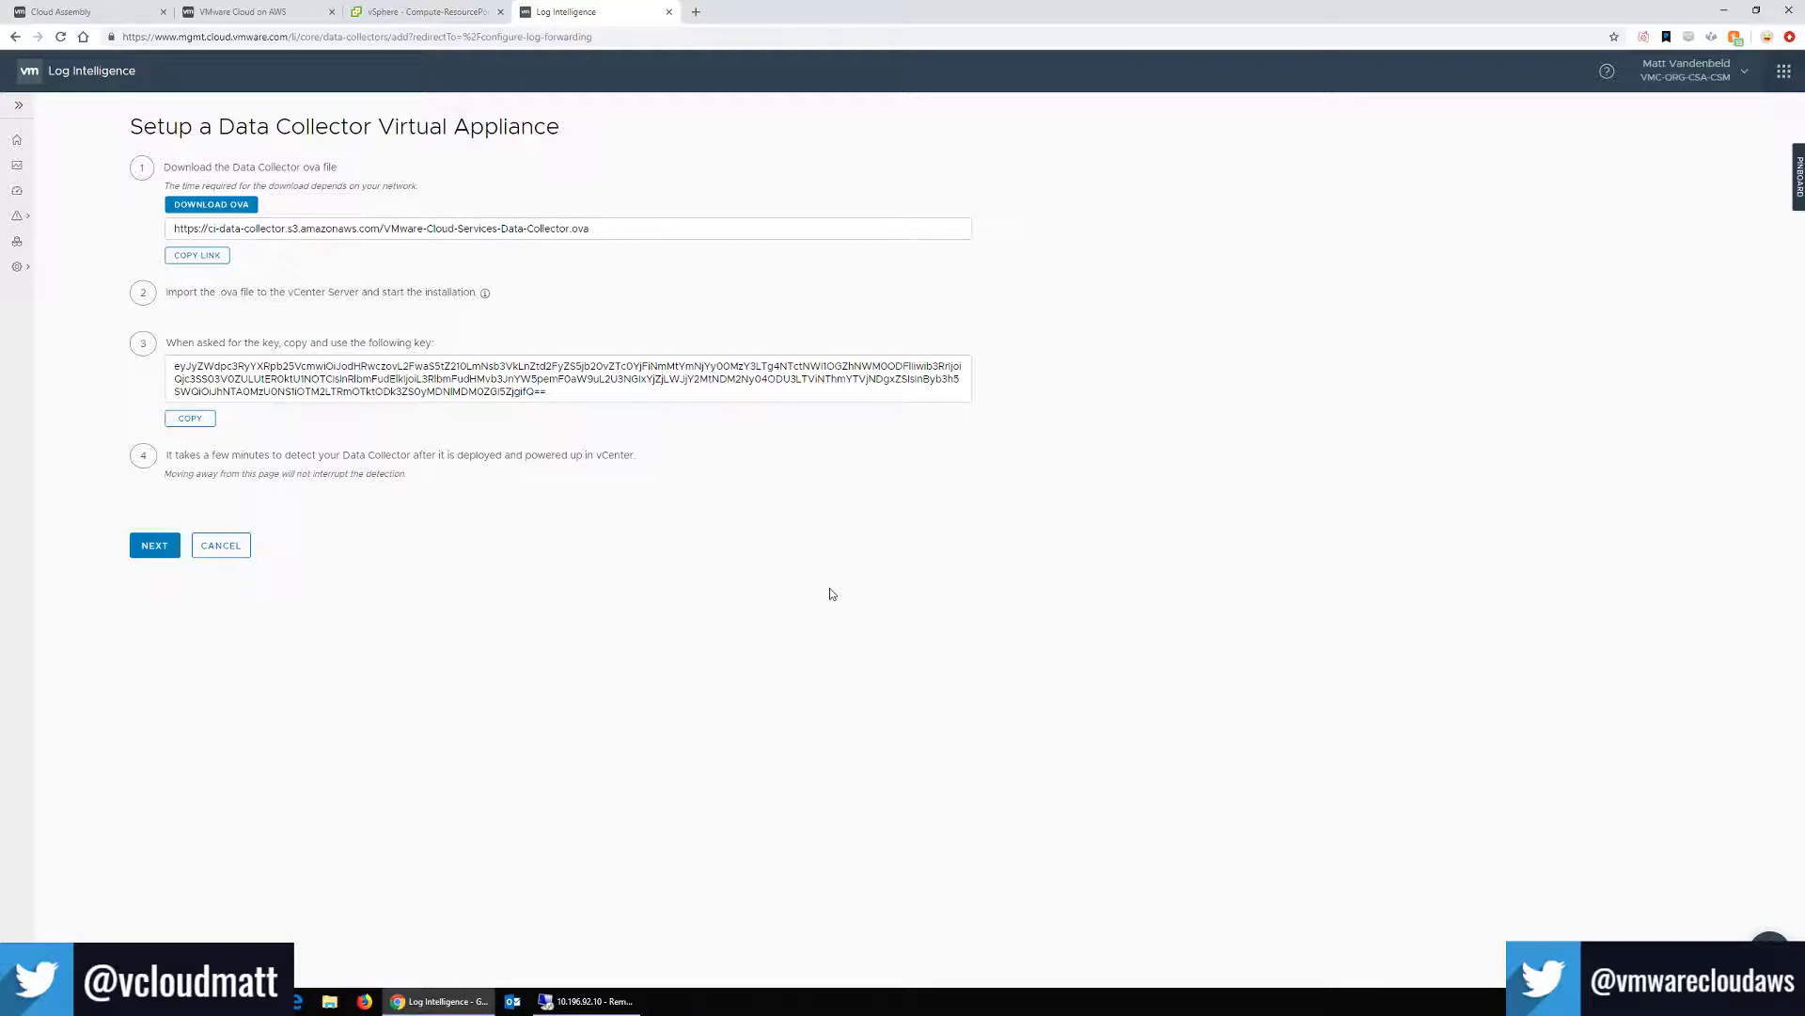
Look over the on-premises cs-cluster1 inventory in the remote vSphere client, reload the data collector setup page, and revisit the Compute-ResourcePool summary.
{"action": "left_click", "coordinate": [602, 1002]}
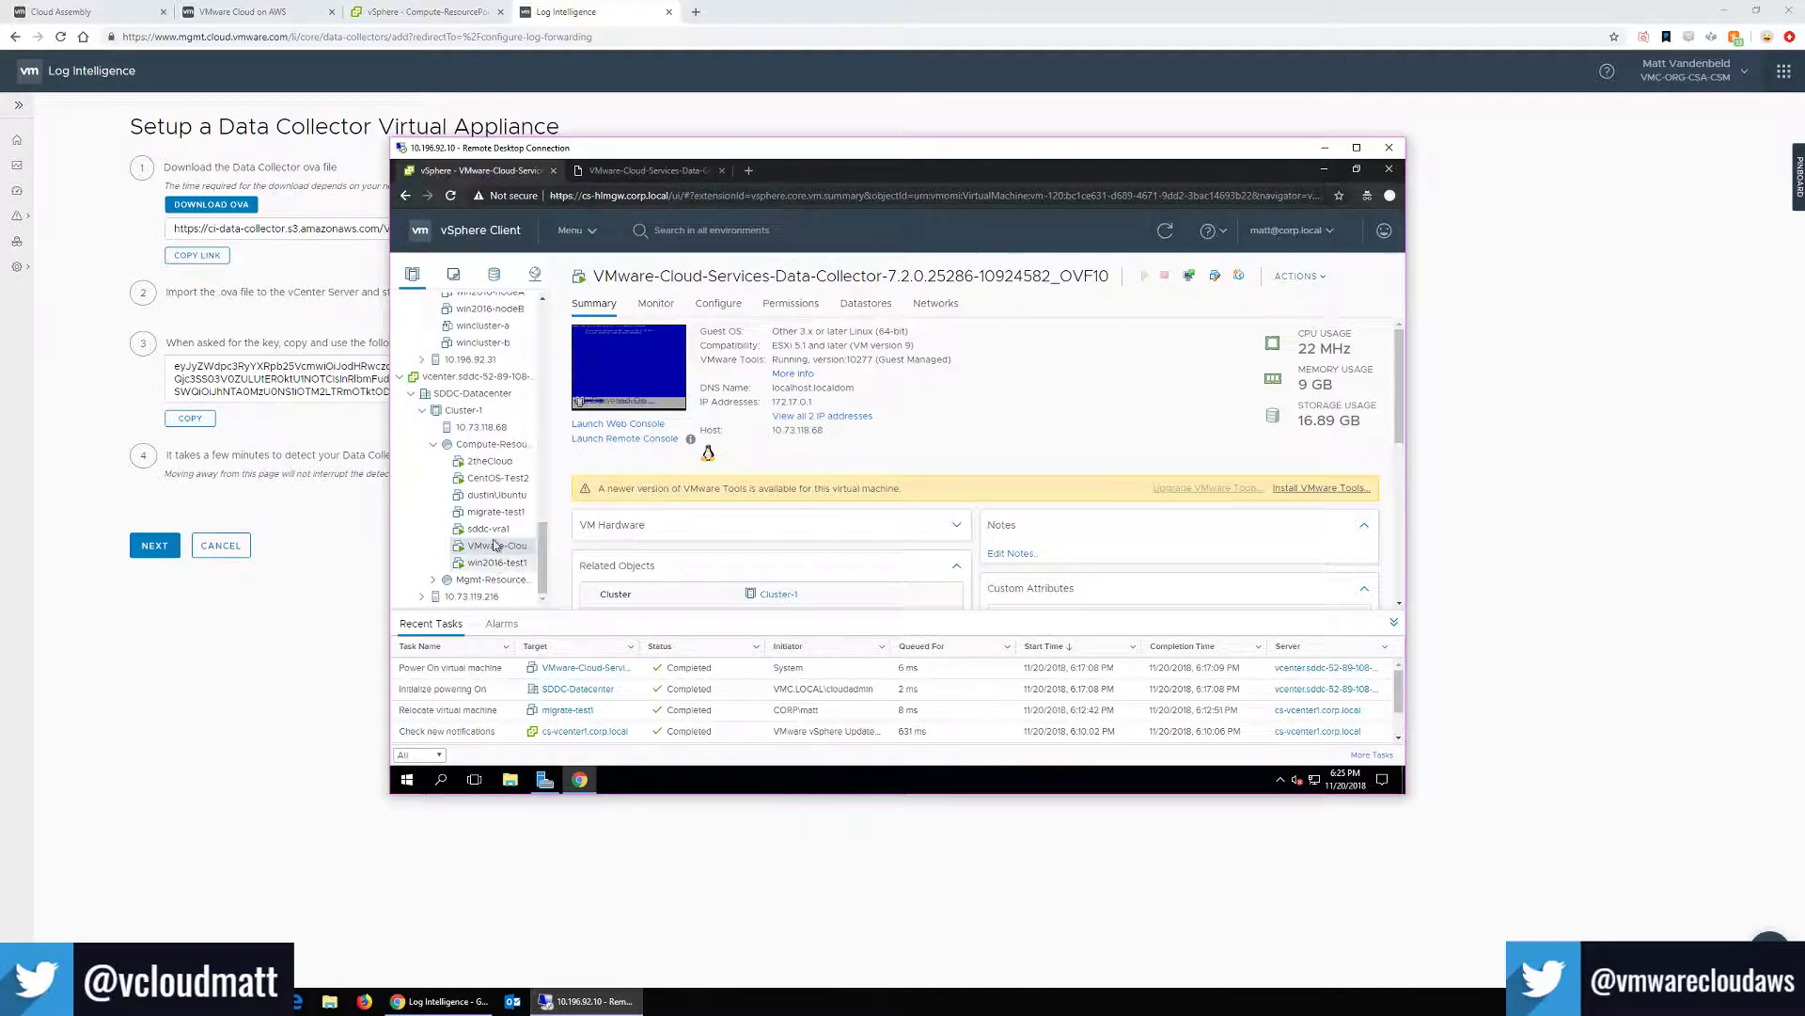
{"action": "scroll", "coordinate": [489, 491], "scroll_direction": "up", "scroll_amount": 2}
{"action": "scroll", "coordinate": [489, 490], "scroll_direction": "up", "scroll_amount": 5}
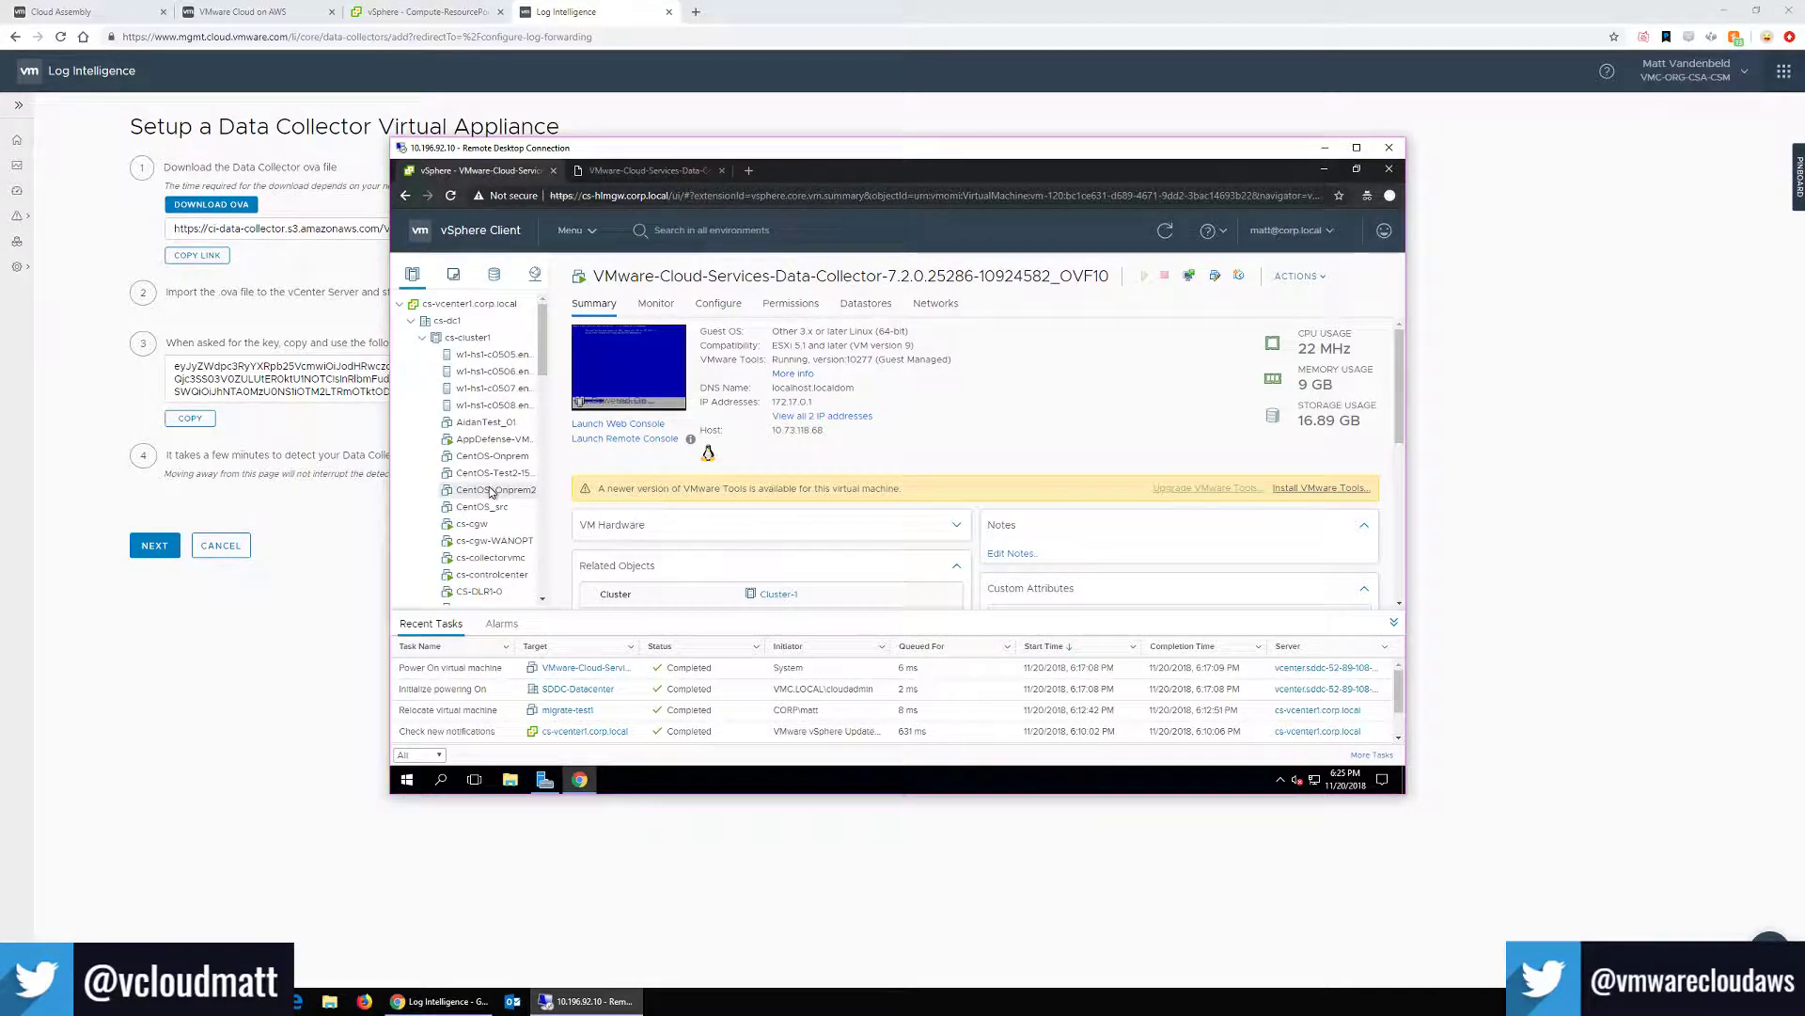
{"action": "left_click", "coordinate": [60, 37]}
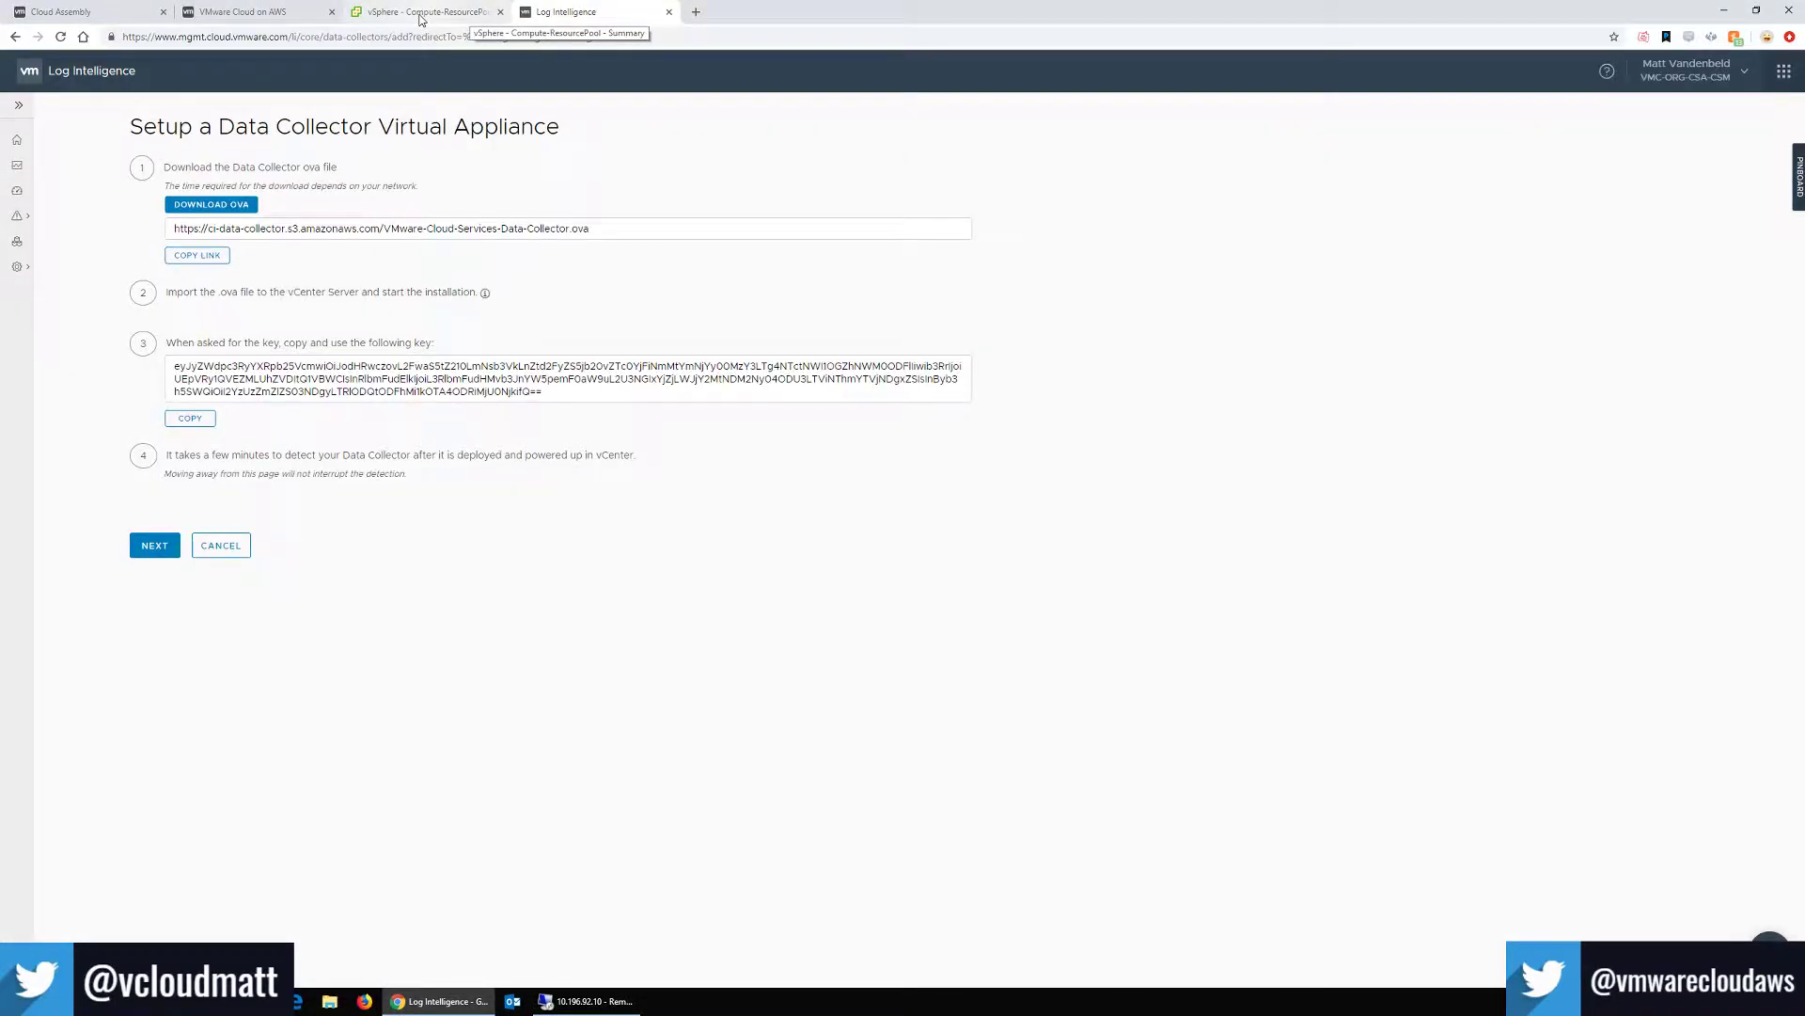
{"action": "left_click", "coordinate": [421, 13]}
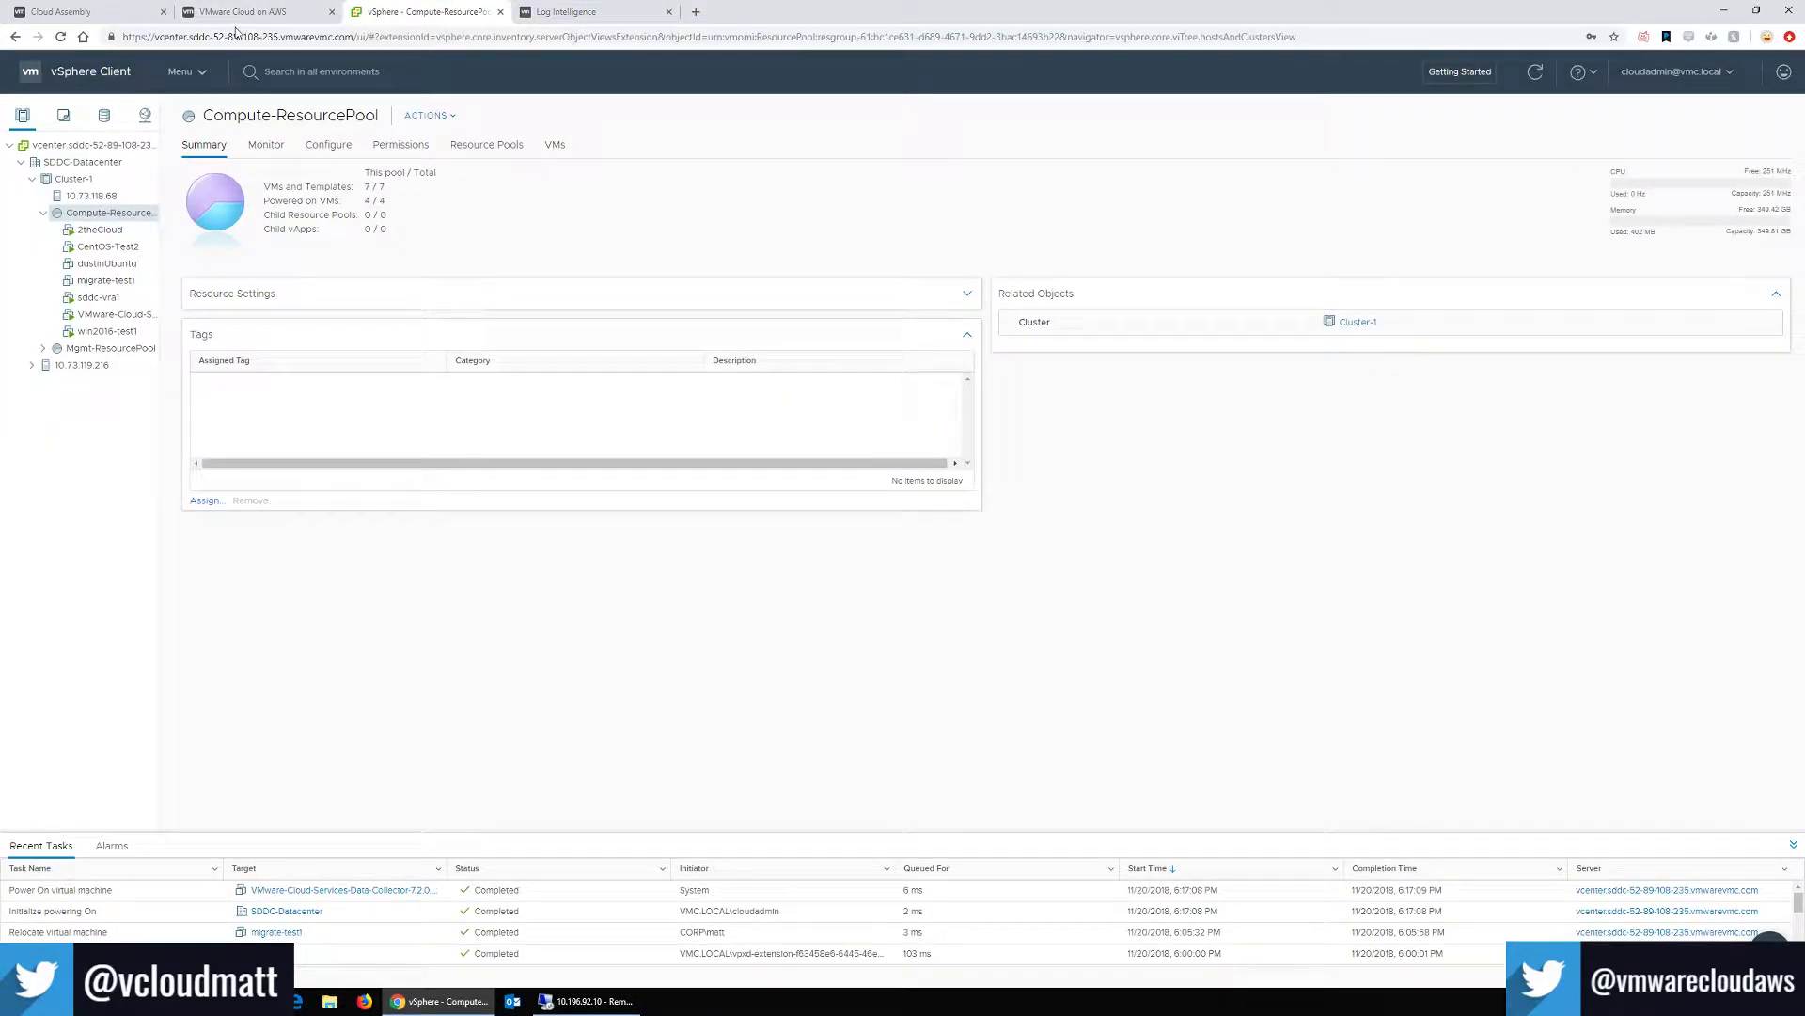
{"action": "left_click", "coordinate": [568, 12]}
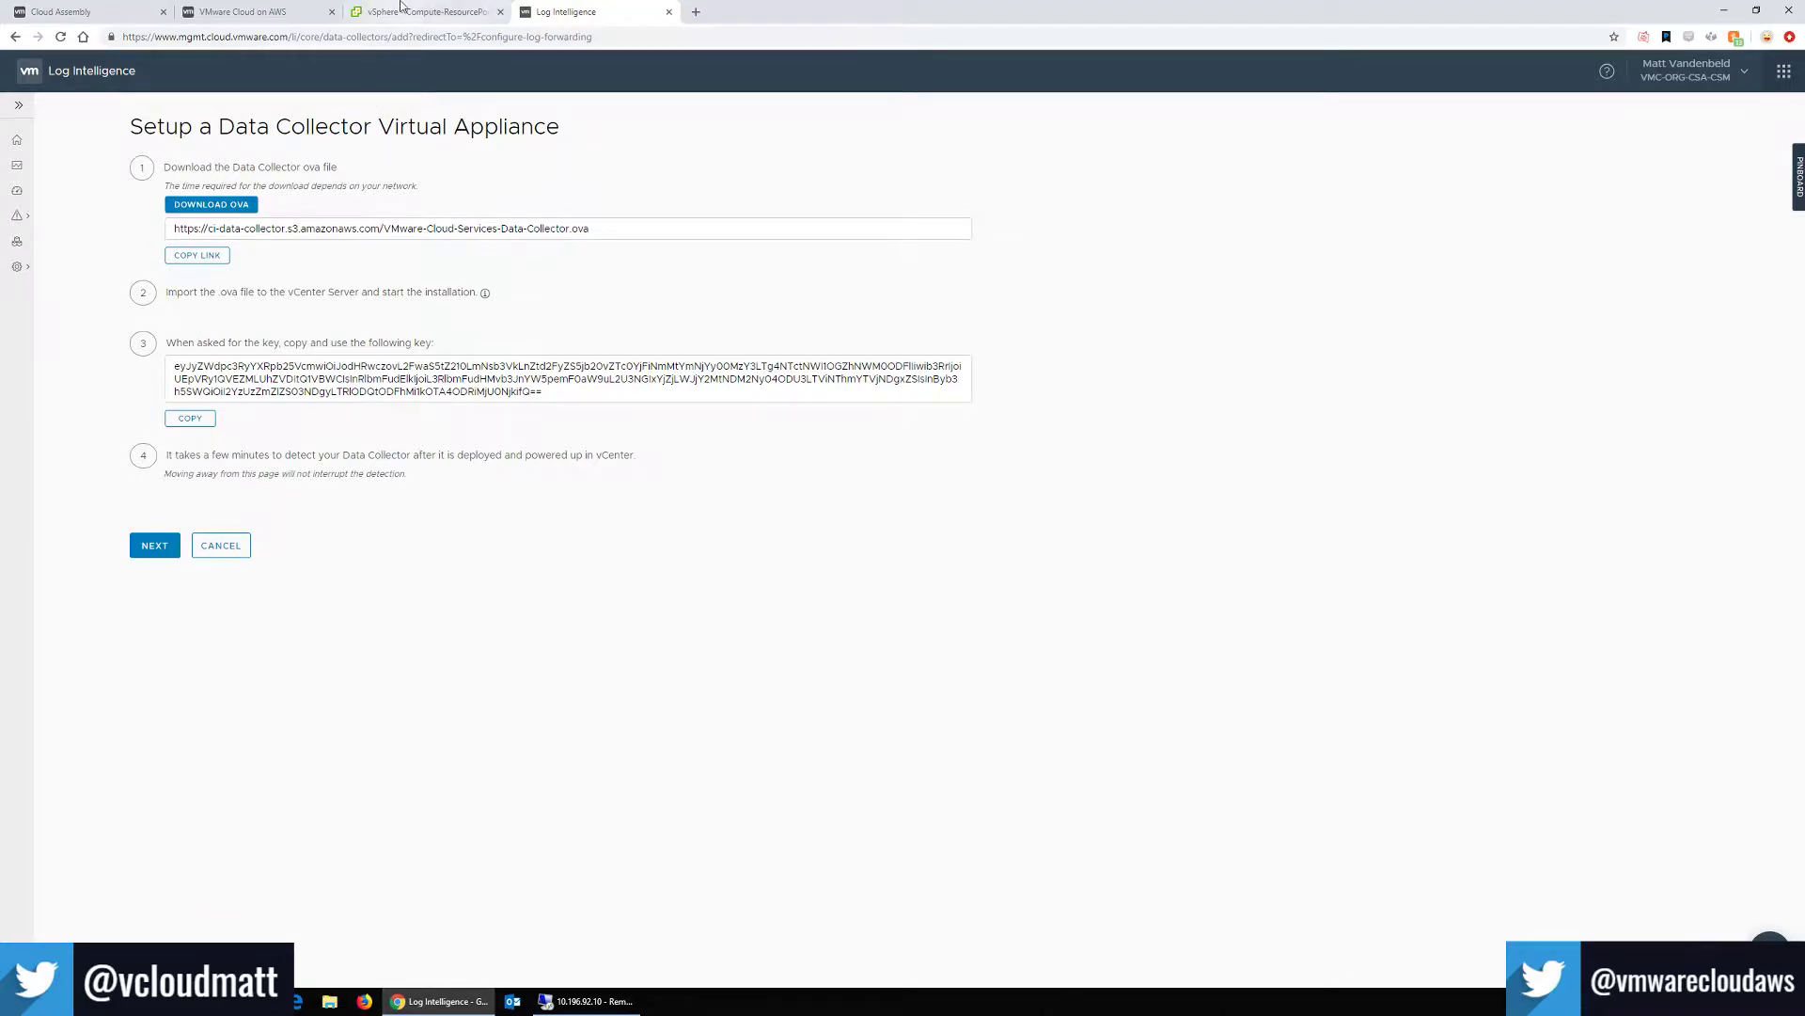
{"action": "left_click", "coordinate": [435, 12]}
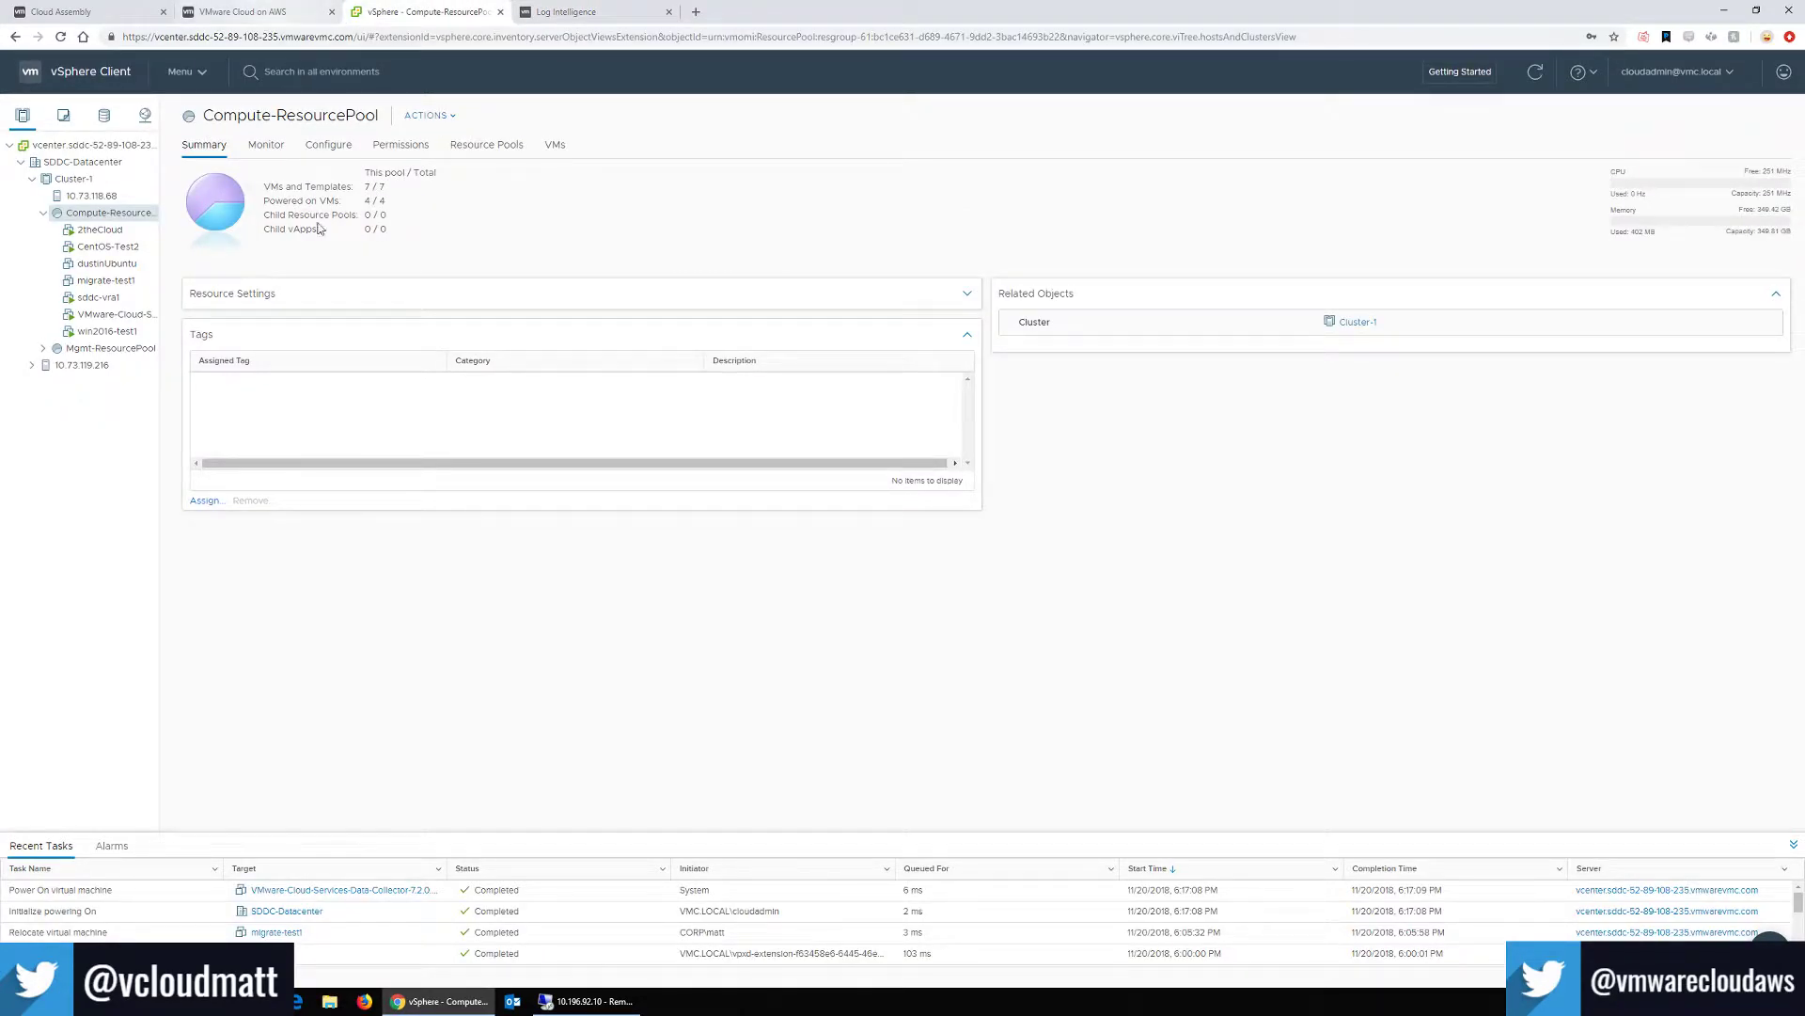
Examine the combined on-premises and SDDC vCenter inventories and the gateway host name in the remote vSphere client's address.
{"action": "left_click", "coordinate": [587, 1000]}
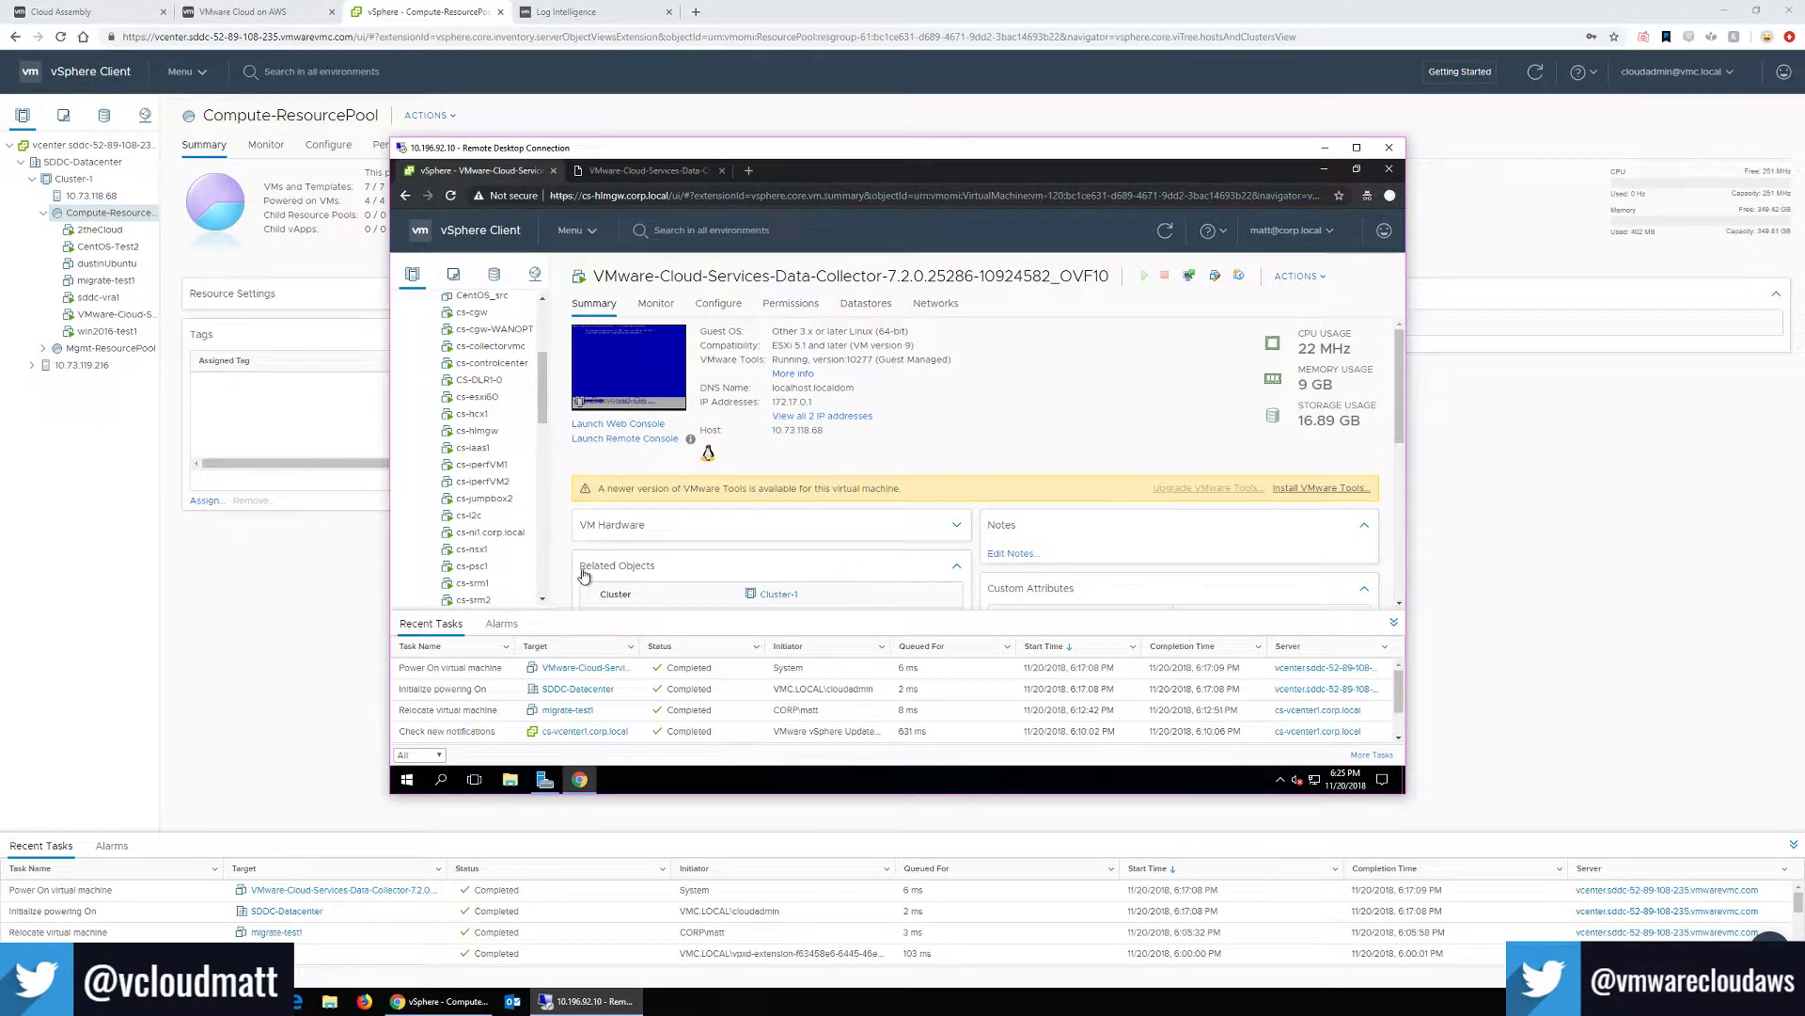
{"action": "scroll", "coordinate": [509, 423], "scroll_direction": "down", "scroll_amount": 2}
{"action": "scroll", "coordinate": [509, 428], "scroll_direction": "up", "scroll_amount": 6}
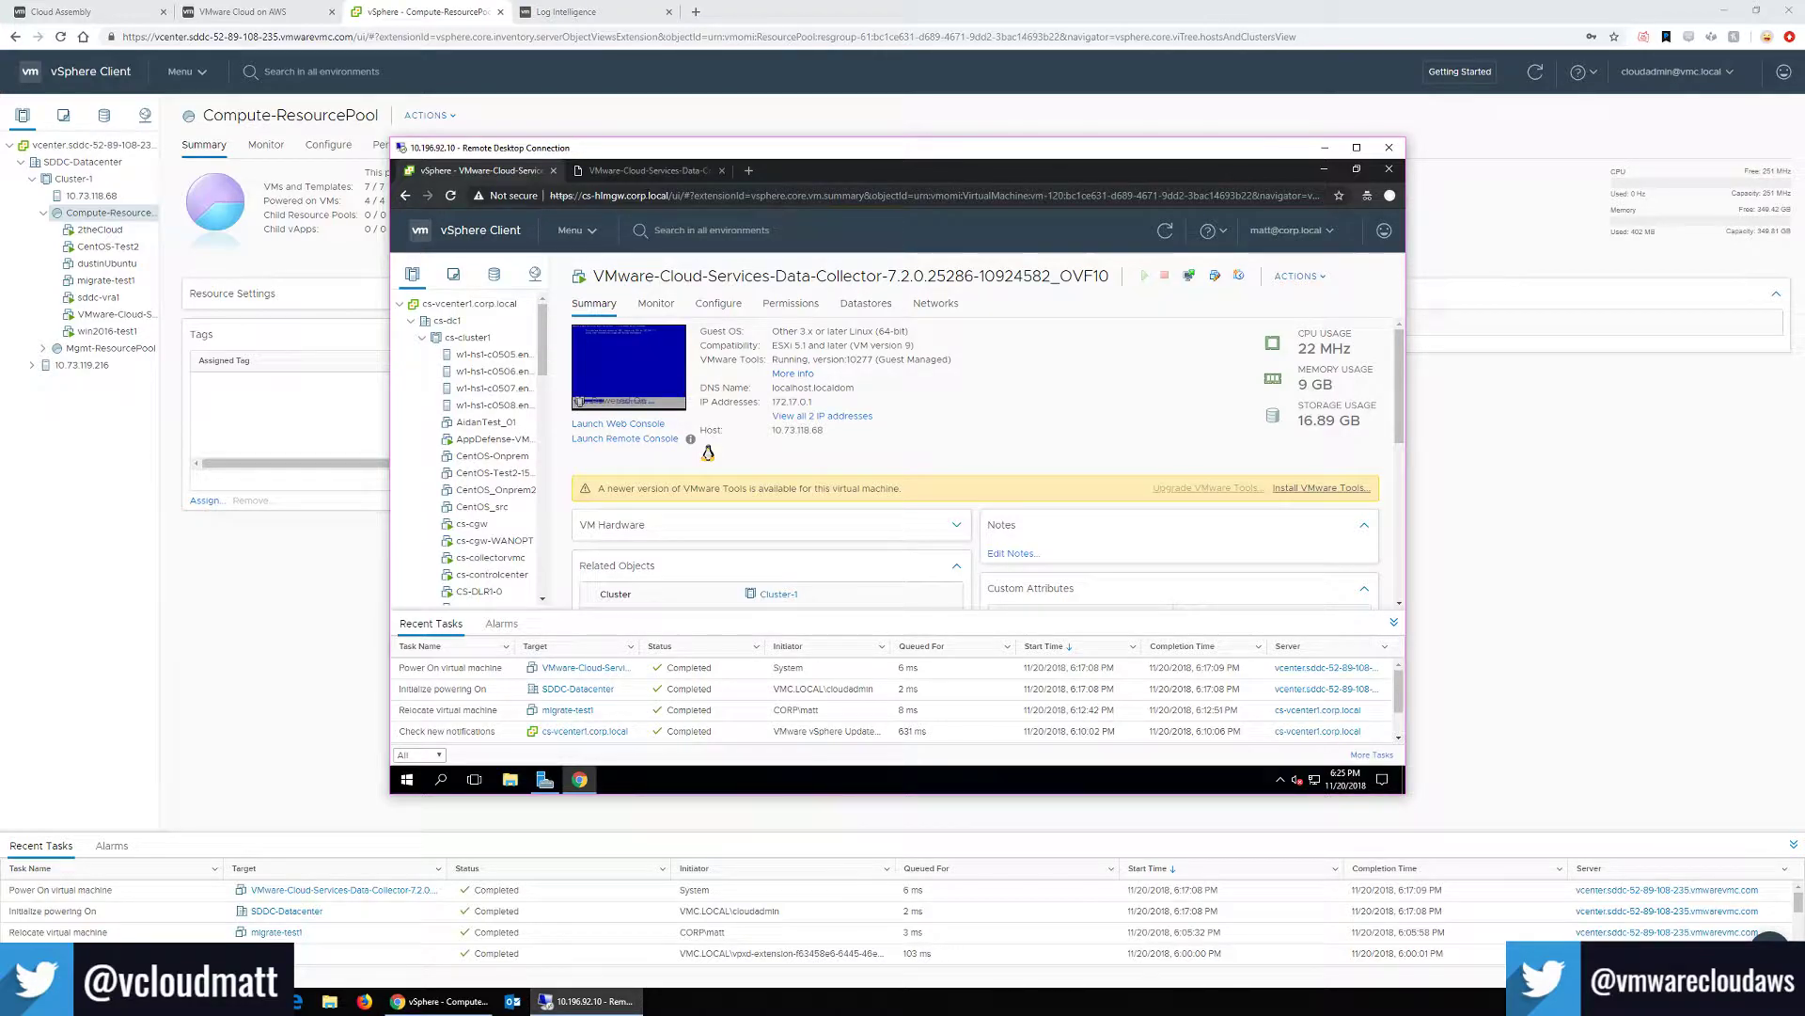
{"action": "double_click", "coordinate": [607, 195]}
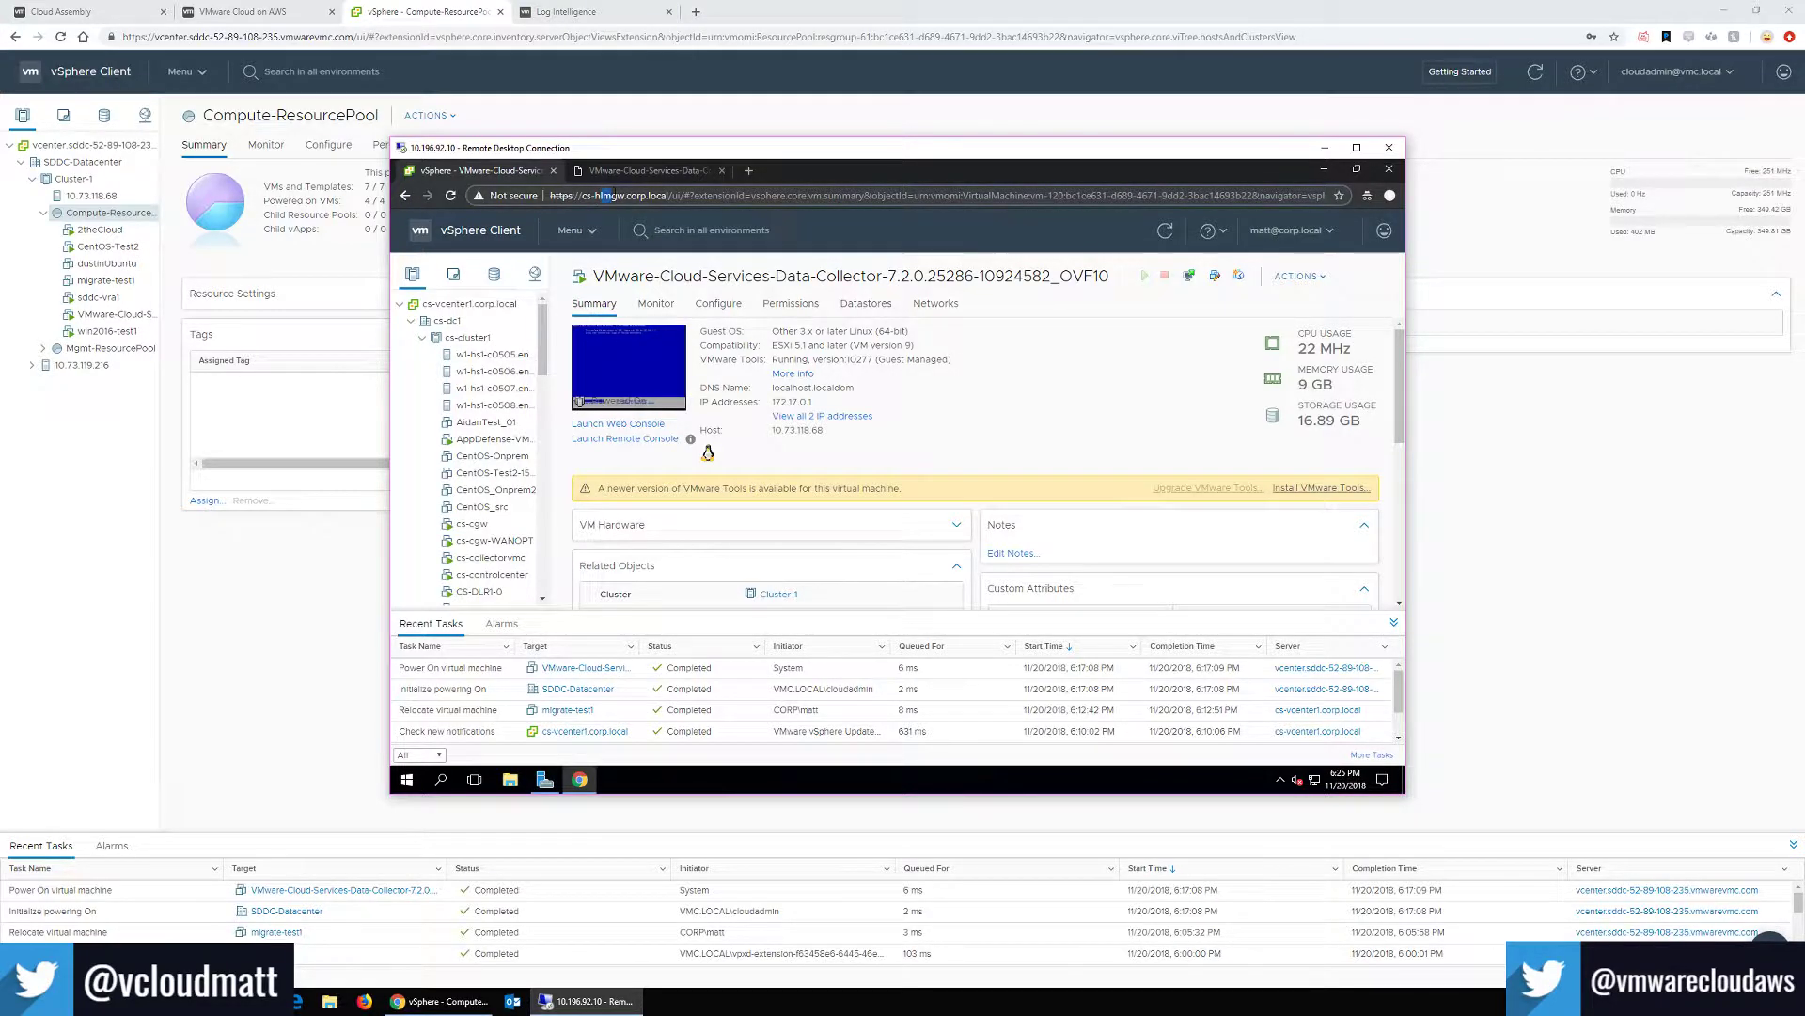
{"action": "scroll", "coordinate": [526, 437], "scroll_direction": "down", "scroll_amount": 10}
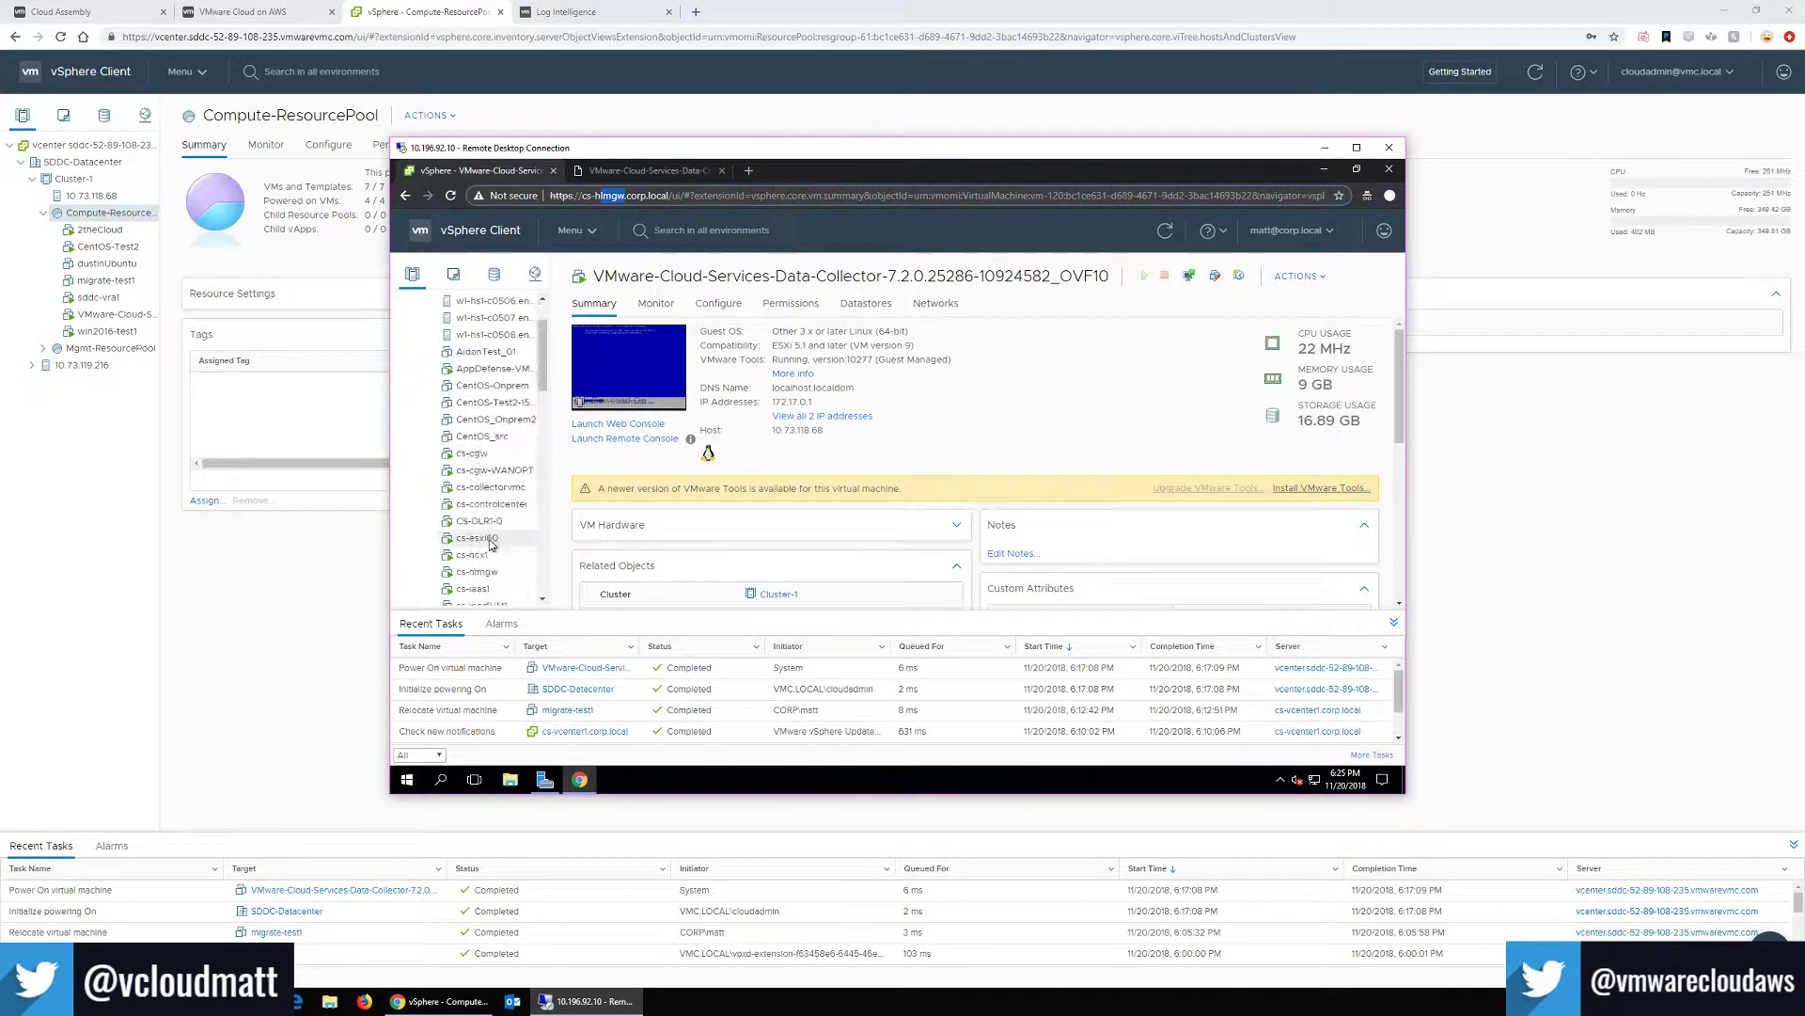
{"action": "scroll", "coordinate": [489, 554], "scroll_direction": "up", "scroll_amount": 5}
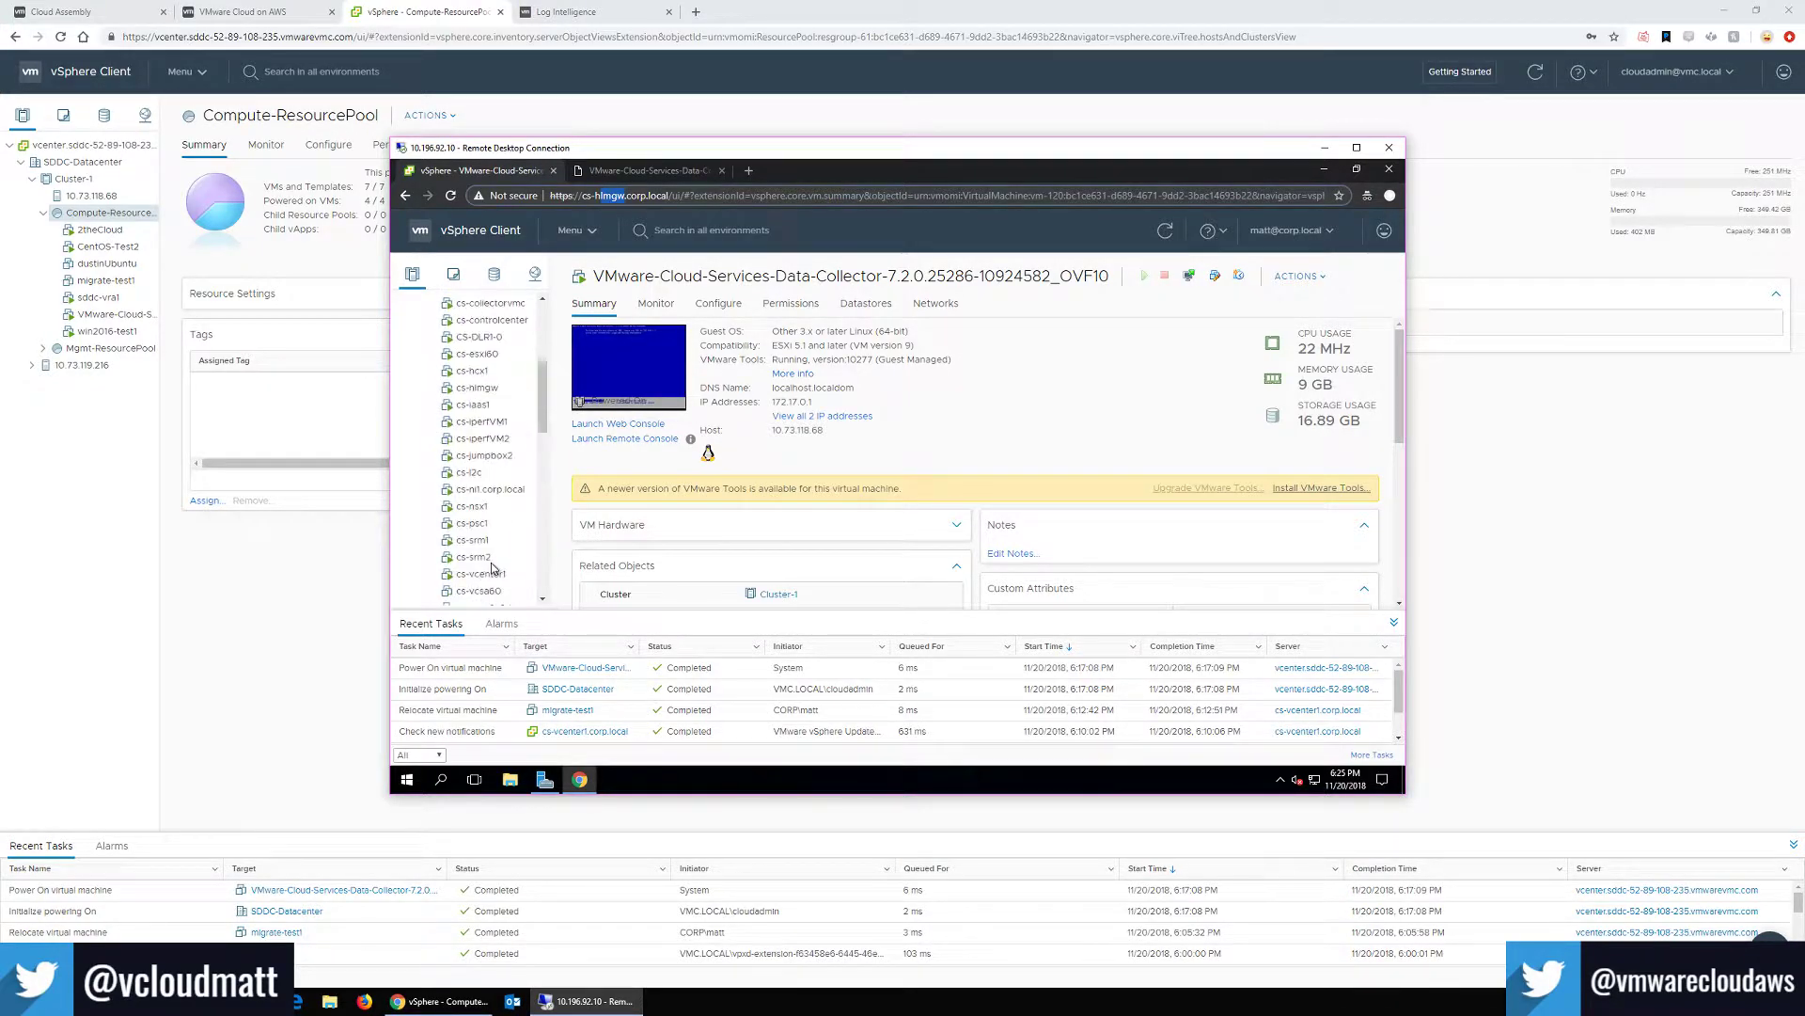
{"action": "scroll", "coordinate": [475, 536], "scroll_direction": "down", "scroll_amount": 5}
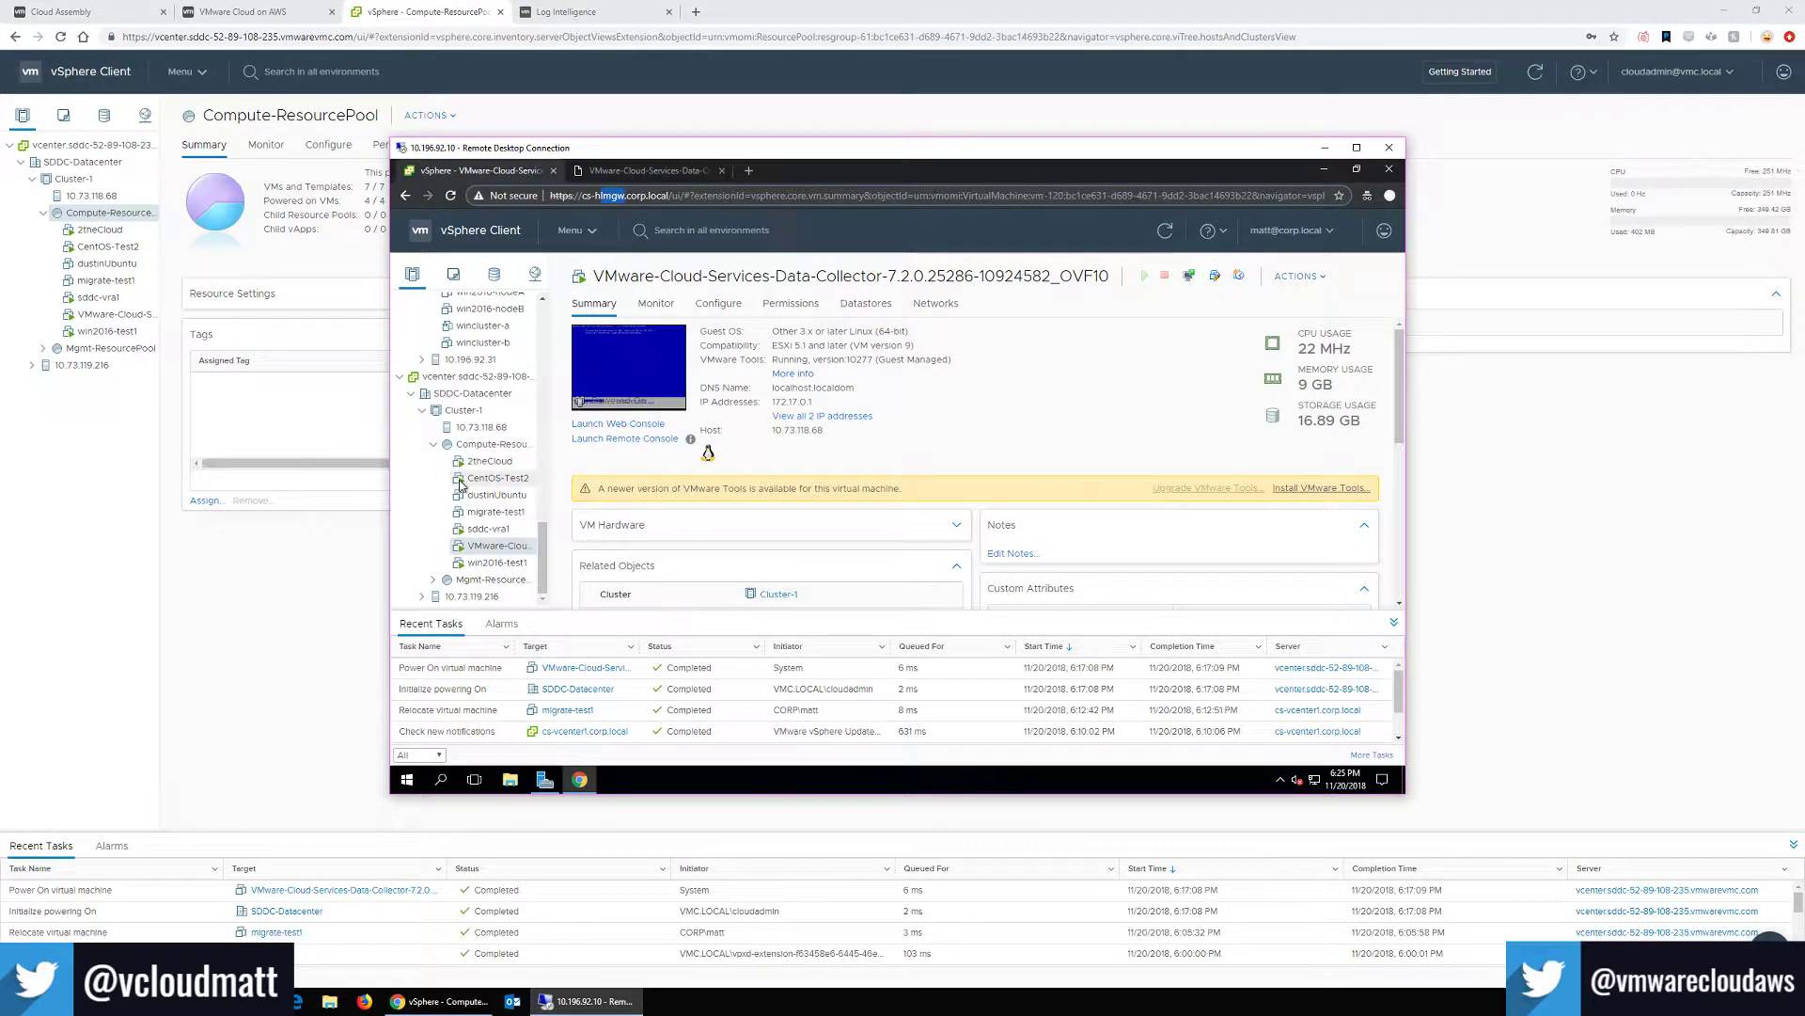
{"action": "scroll", "coordinate": [486, 473], "scroll_direction": "up", "scroll_amount": 10}
{"action": "scroll", "coordinate": [485, 472], "scroll_direction": "down", "scroll_amount": 6}
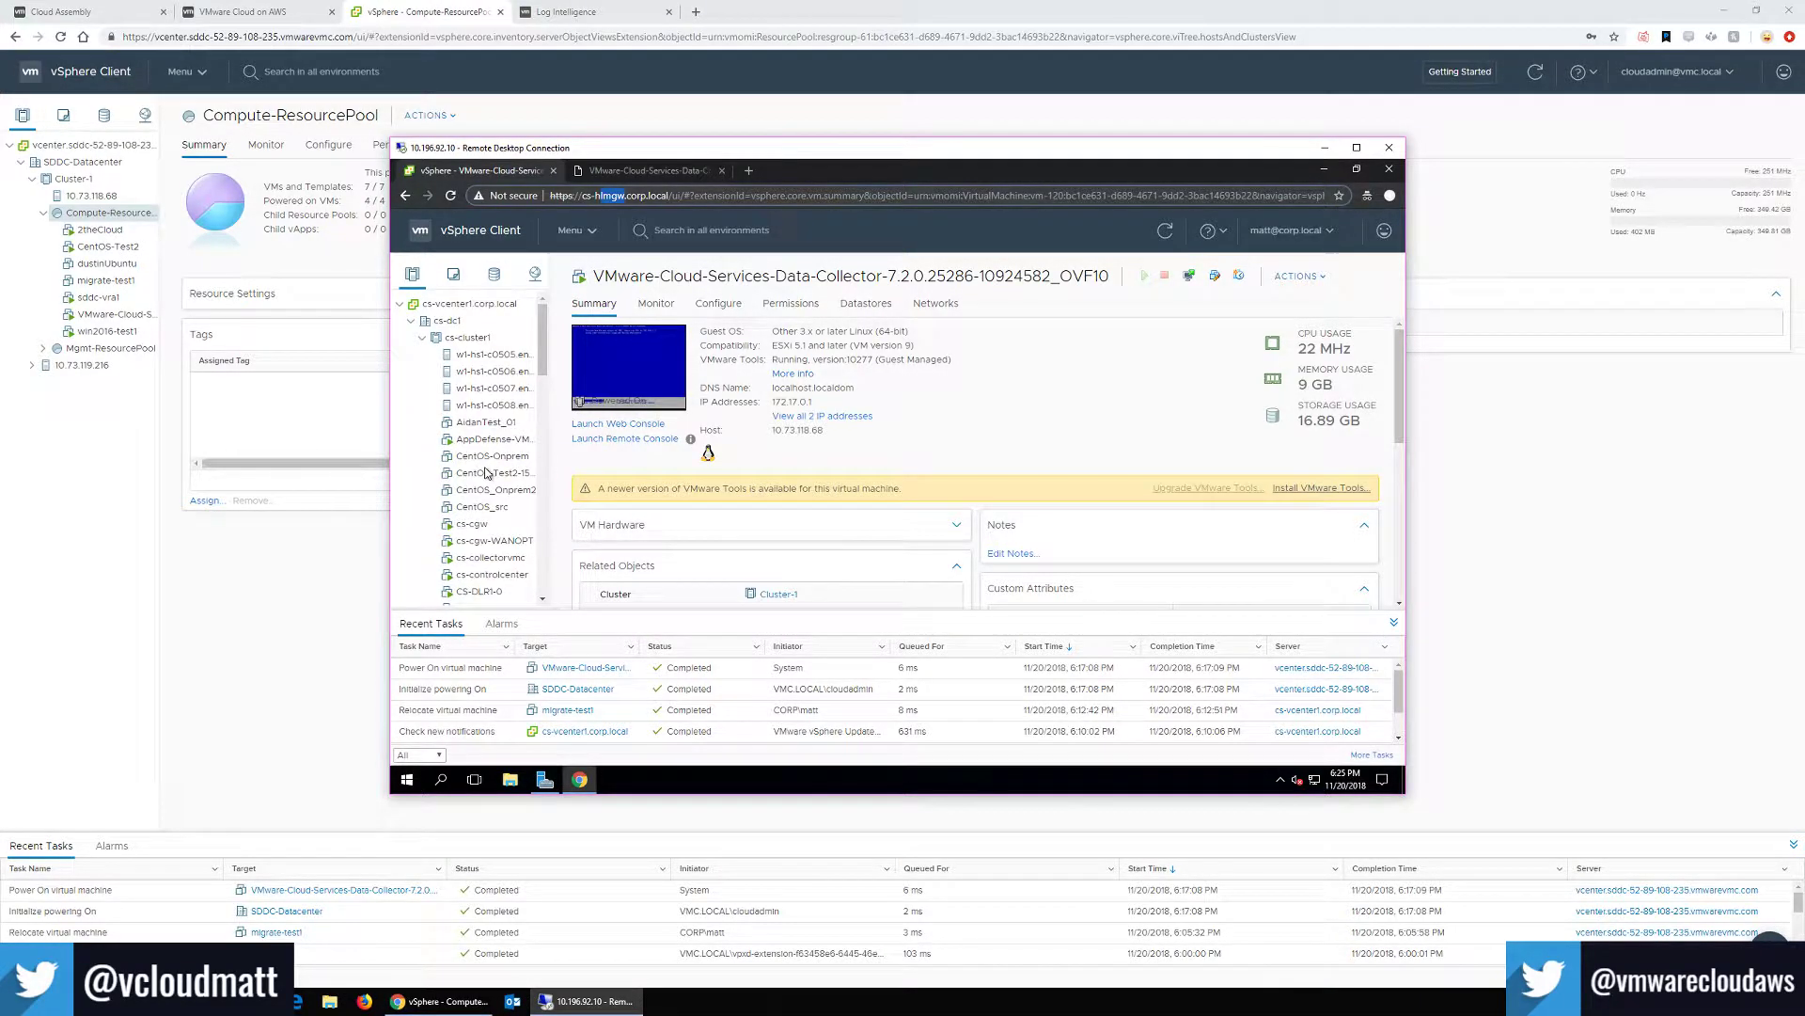
{"action": "scroll", "coordinate": [501, 489], "scroll_direction": "down", "scroll_amount": 5}
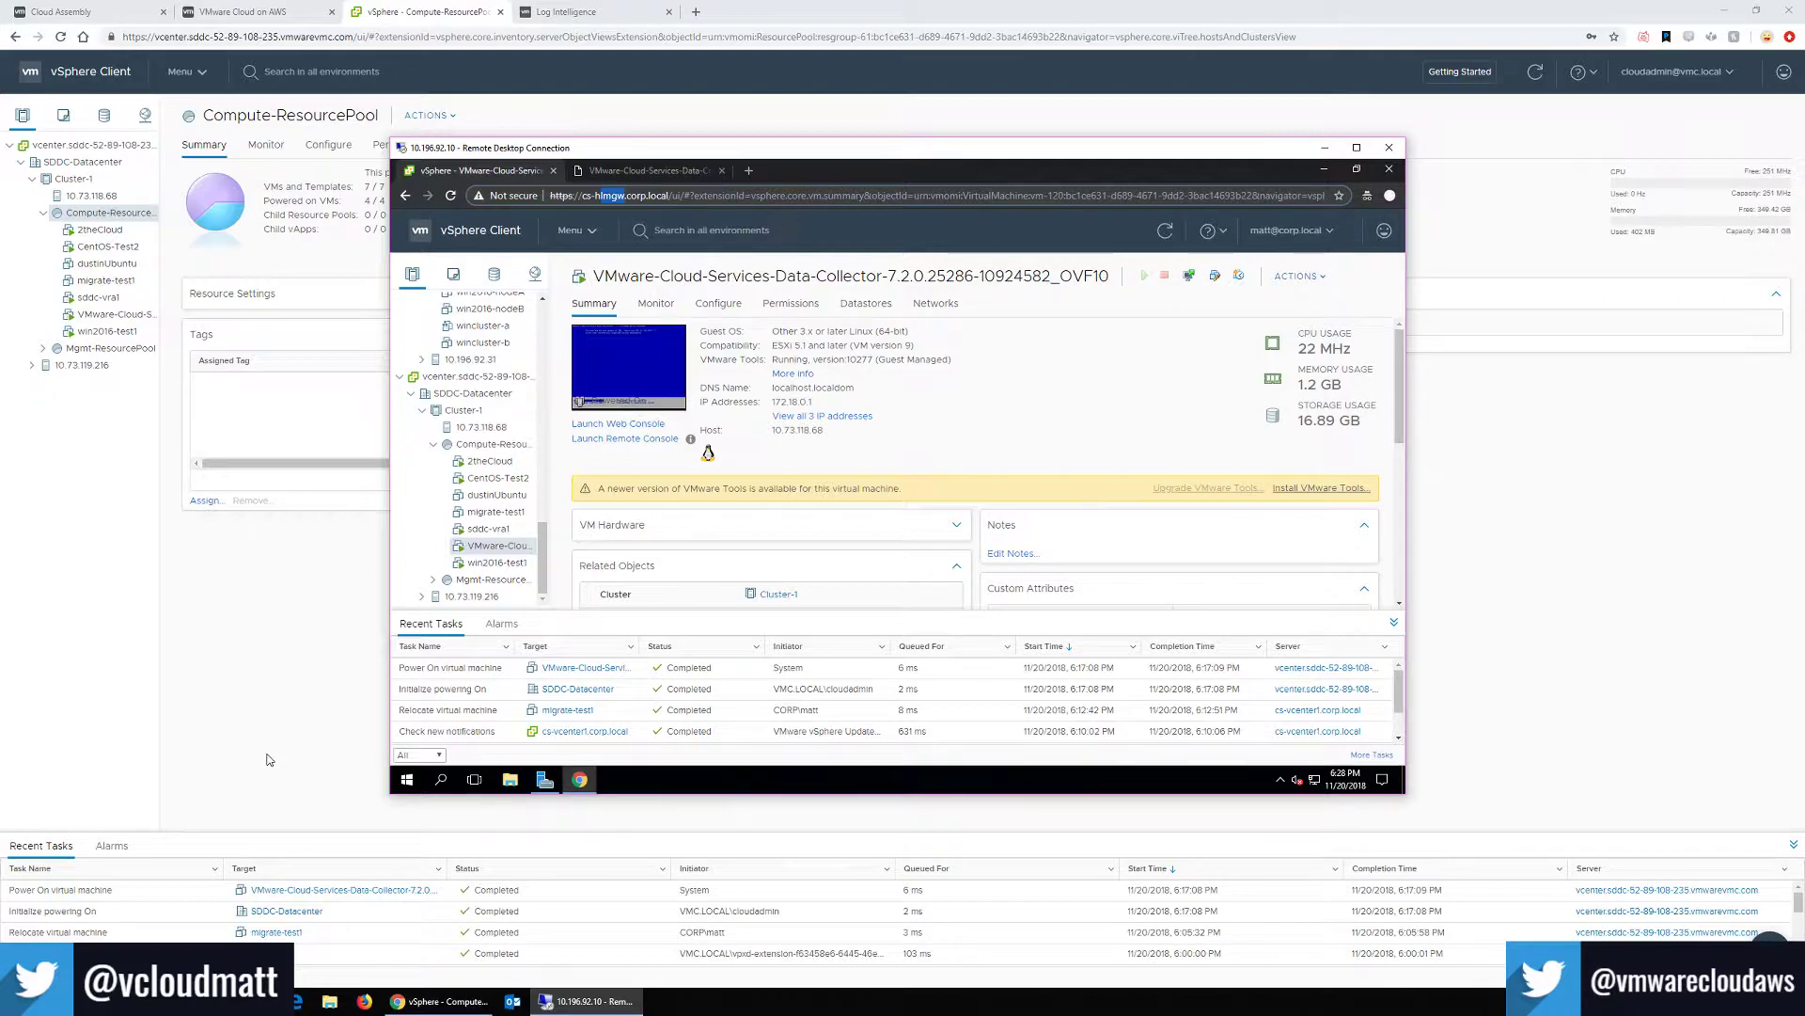
Reload the data collector setup page, expand its navigation menu, and return to the Compute-ResourcePool summary in the SDDC vCenter.
{"action": "left_click", "coordinate": [566, 11]}
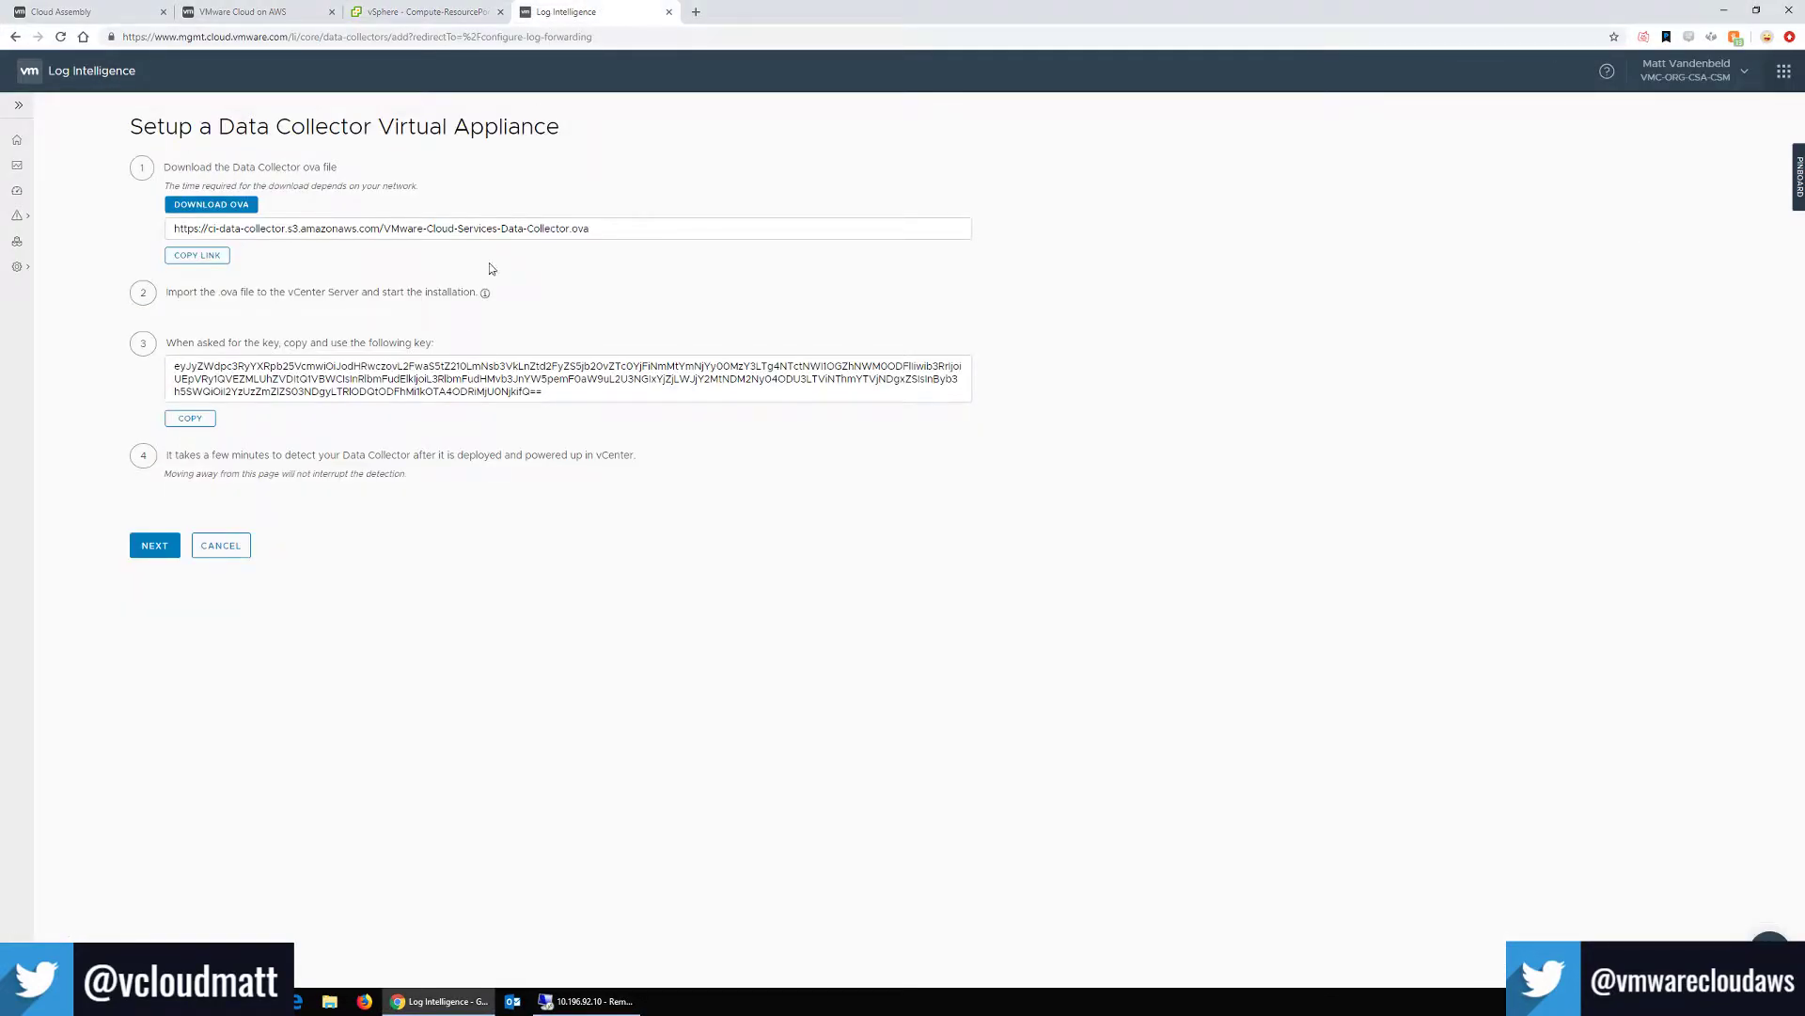
{"action": "left_click", "coordinate": [60, 37]}
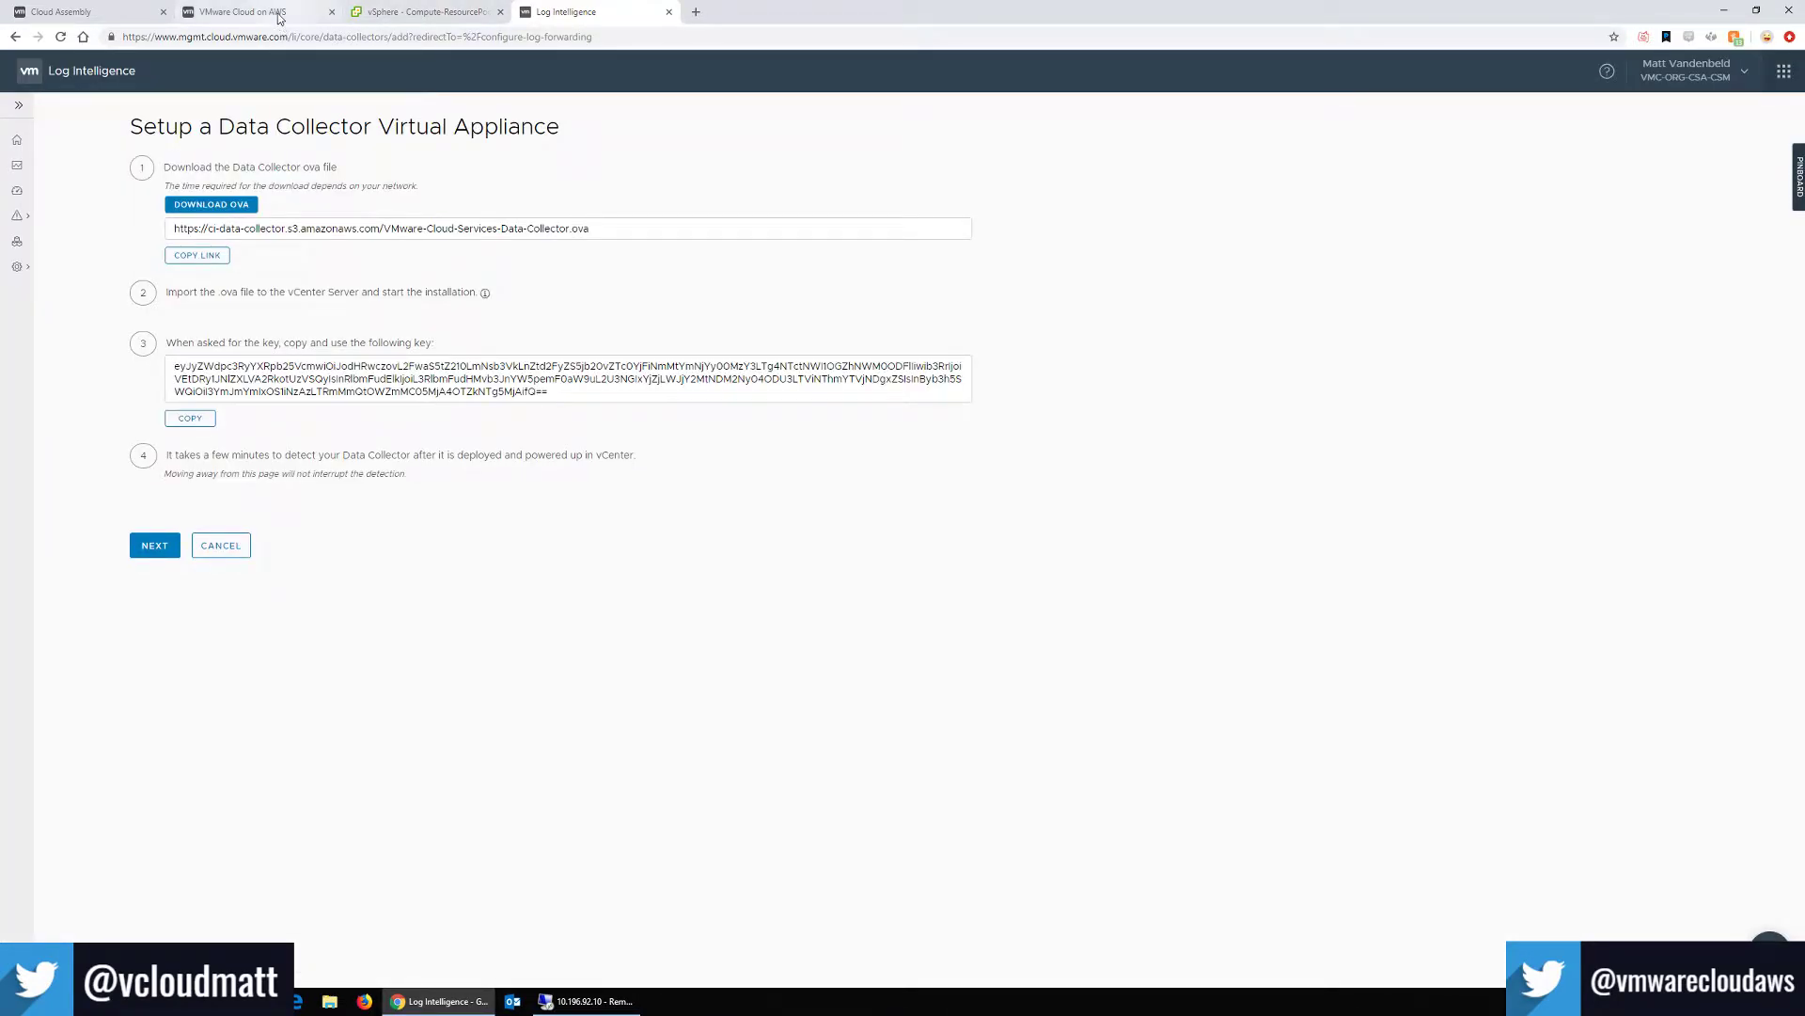
{"action": "left_click", "coordinate": [13, 101]}
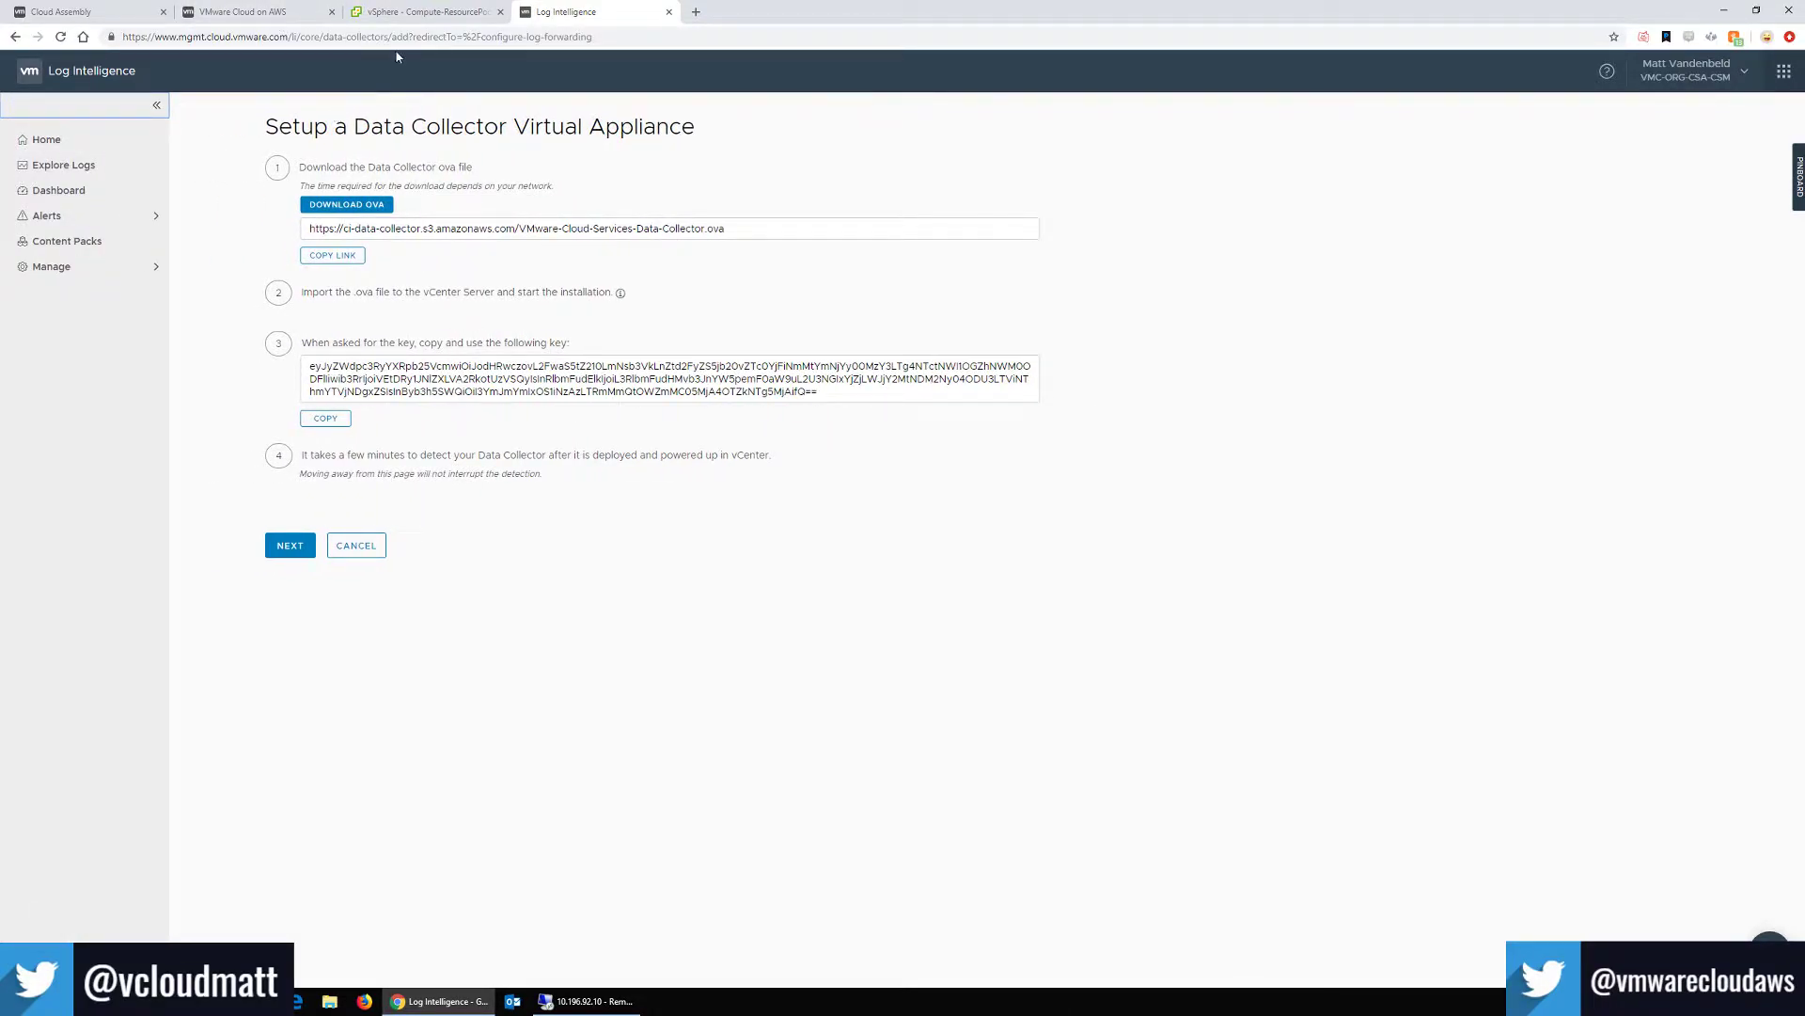
{"action": "left_click", "coordinate": [235, 16]}
{"action": "left_click", "coordinate": [428, 12]}
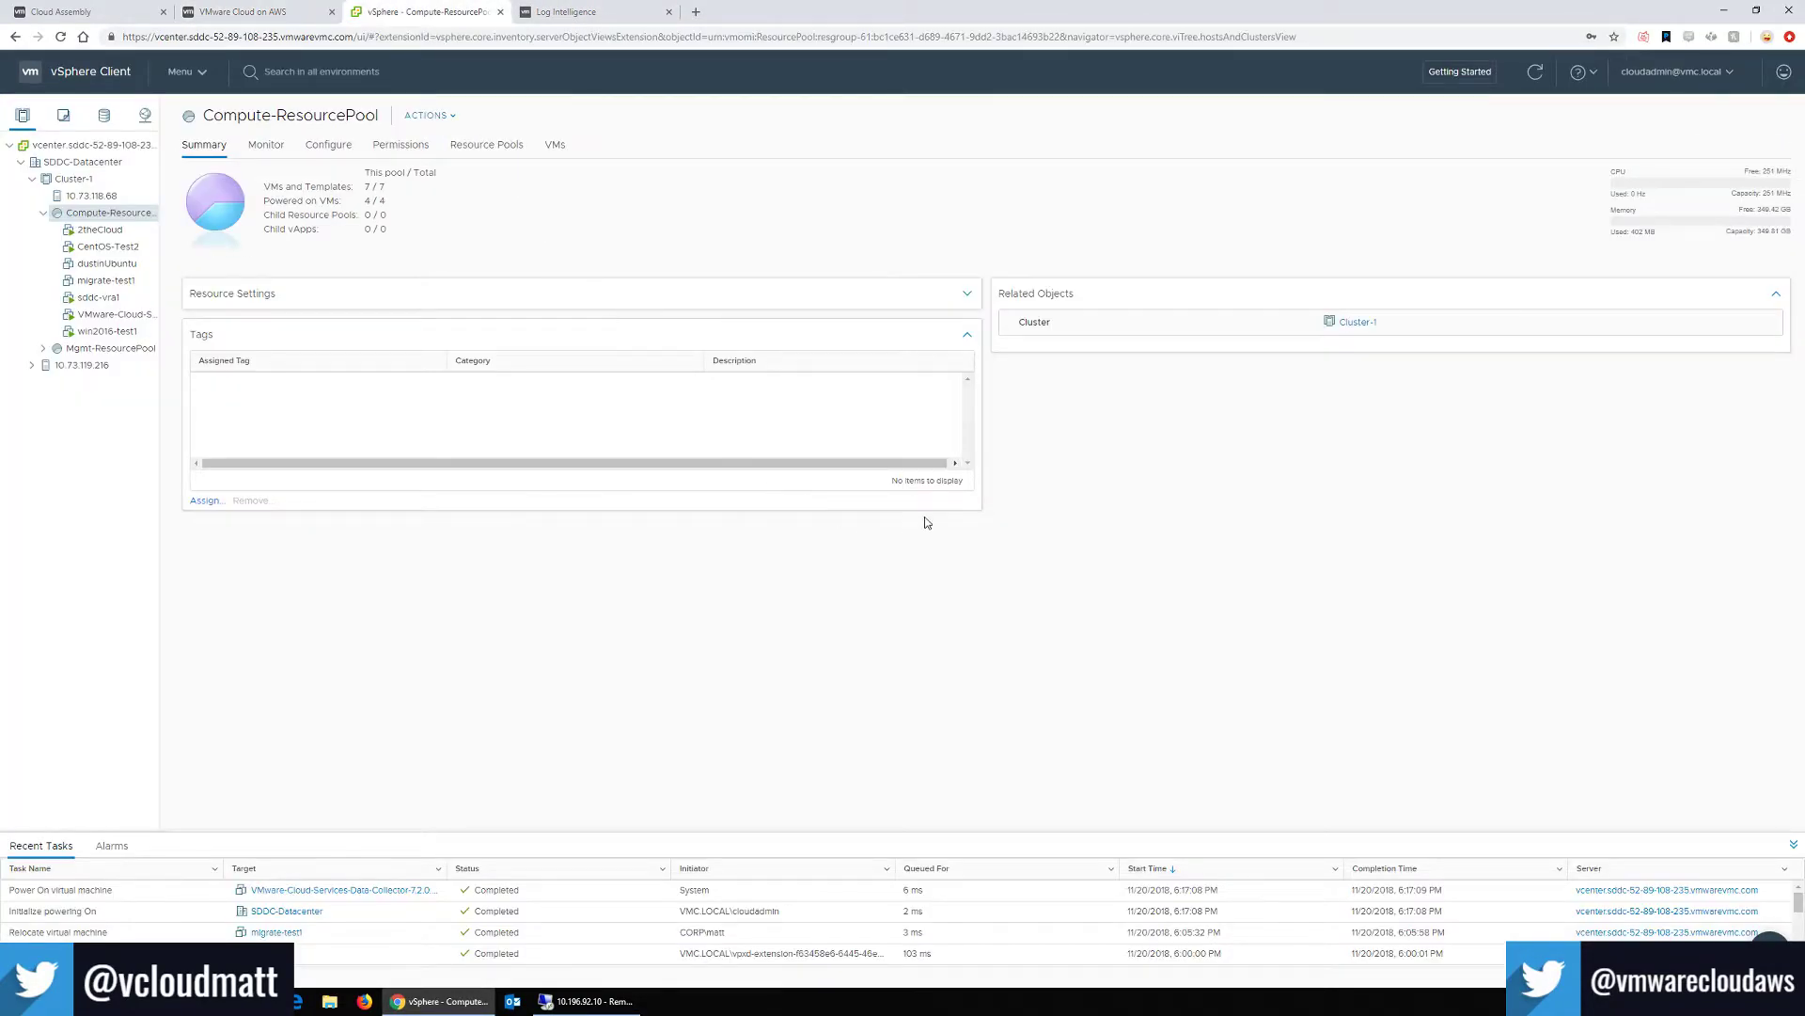